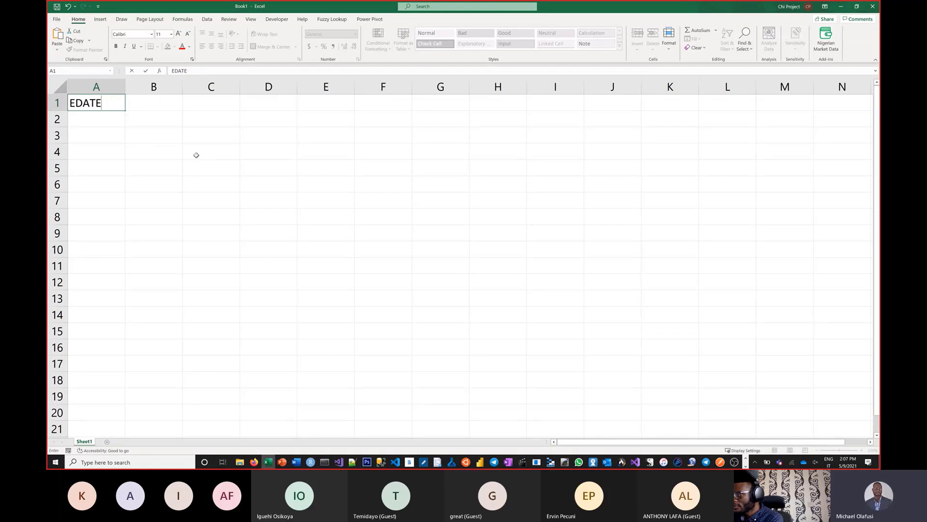
- Complete the A1 note to read "EDATE => That gives you the same date some months apart (x months ahead or y months behind)"
text(=)
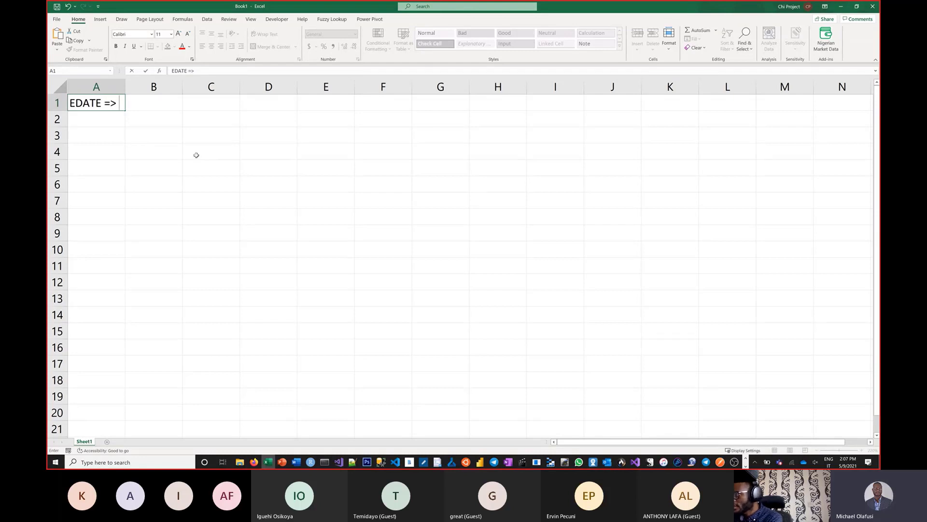
text(> That)
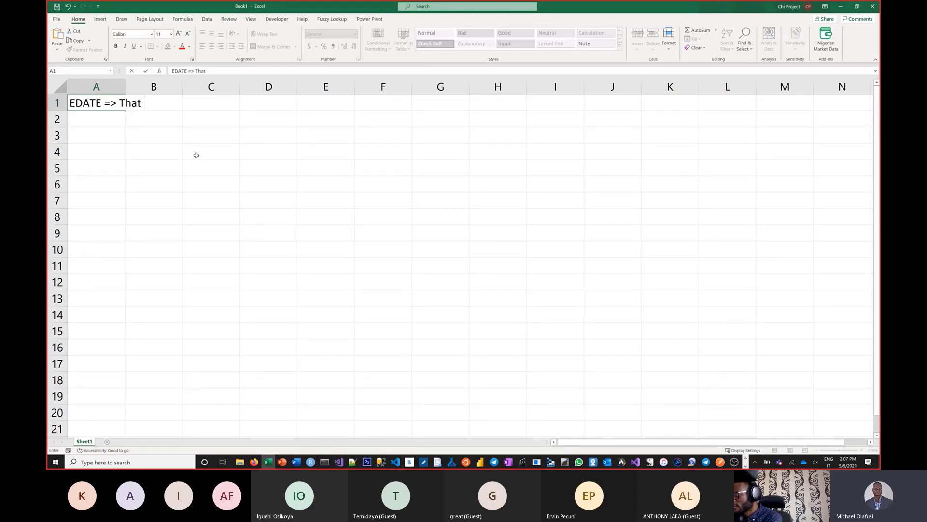
text( f)
key(BackSpace)
text(gives you th)
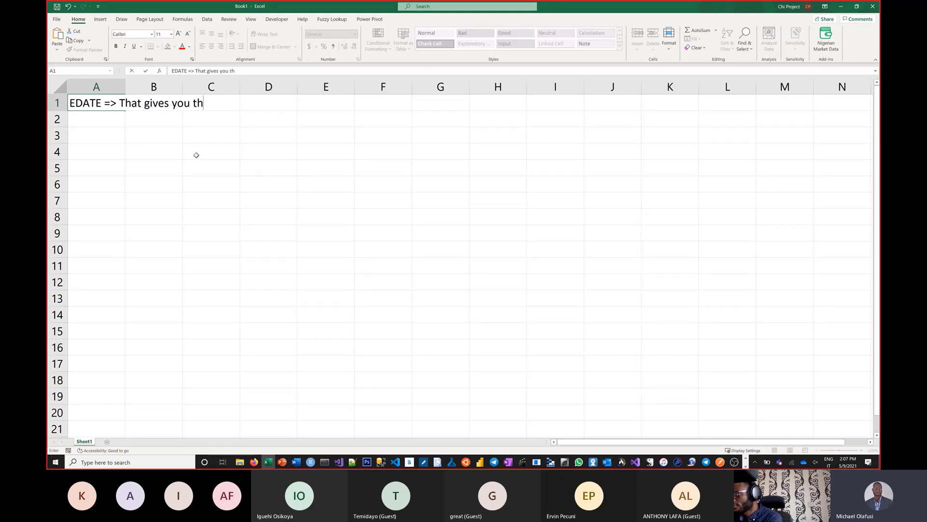
text(e same dat)
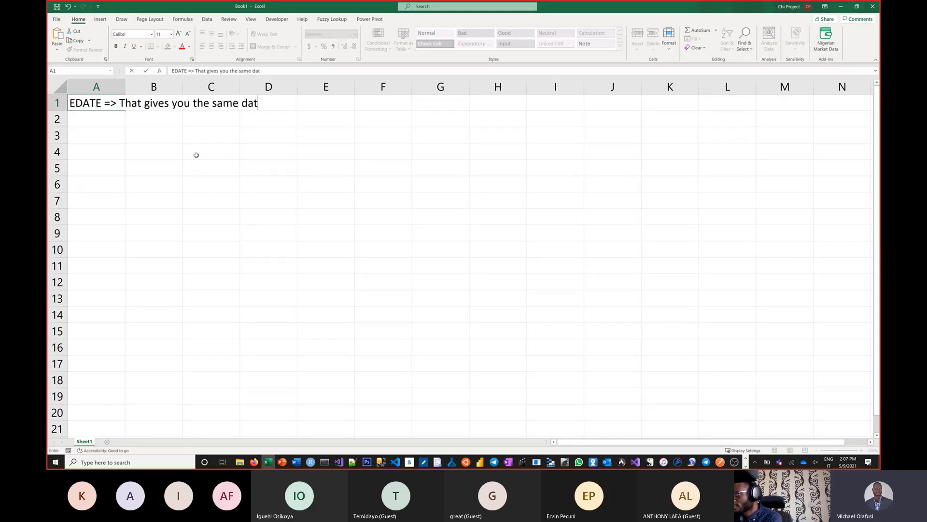
text(e )
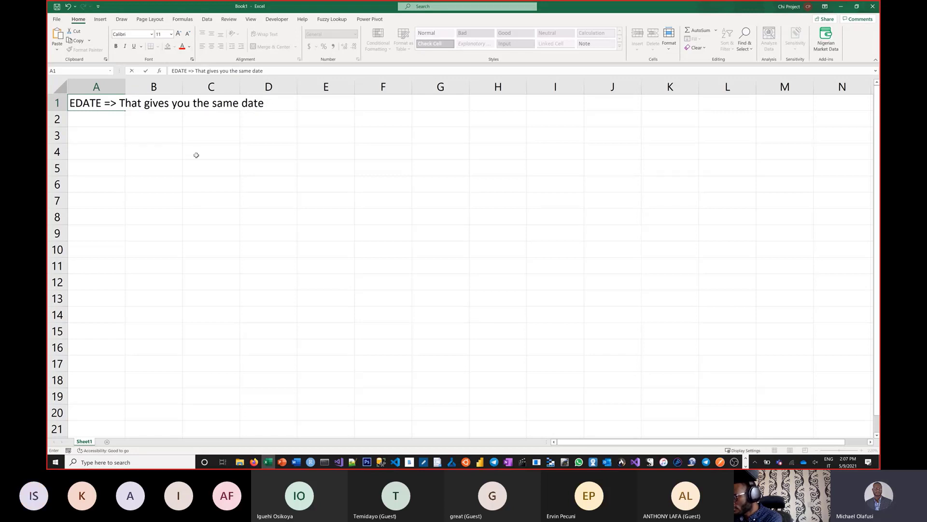
text(some month)
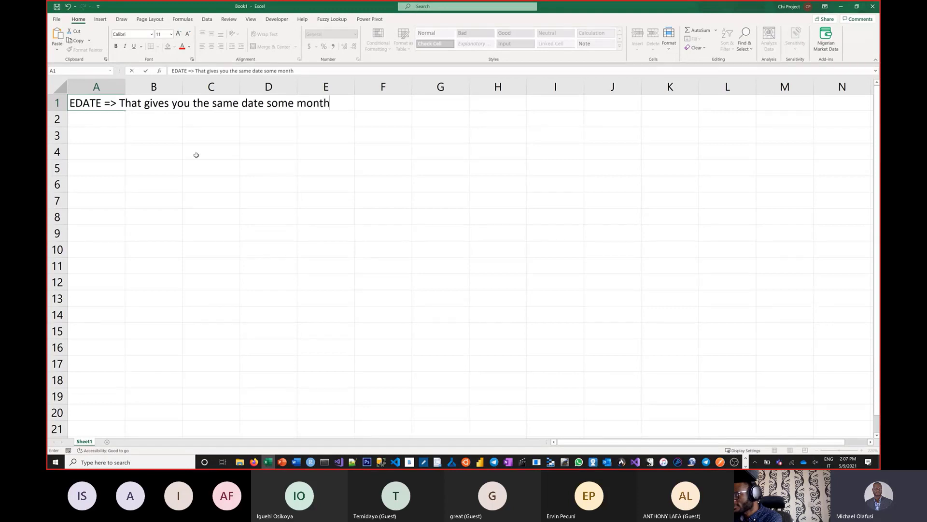
text(s apar)
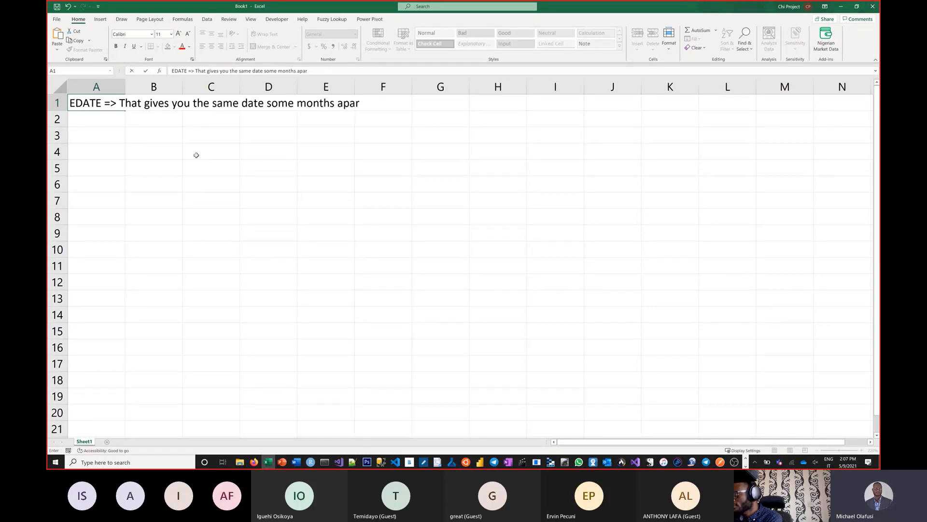
text(t (x mon)
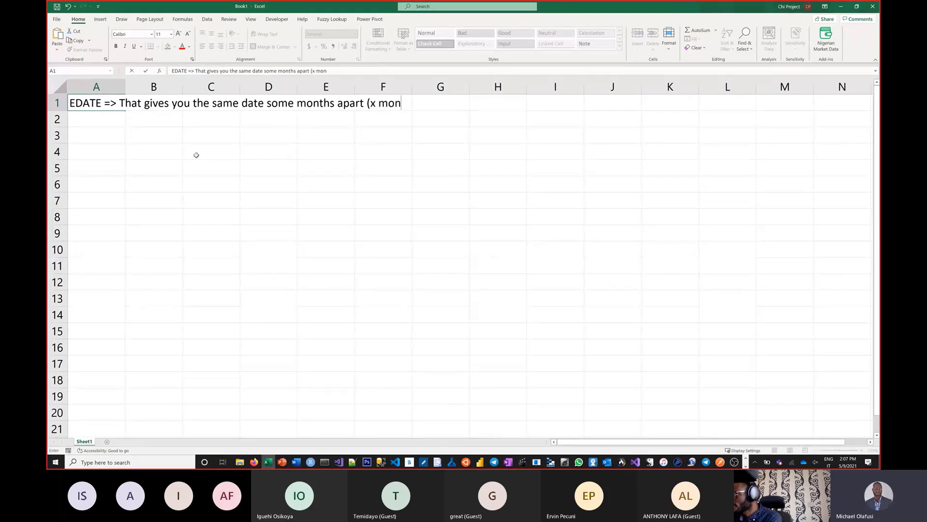
text(ths ahead)
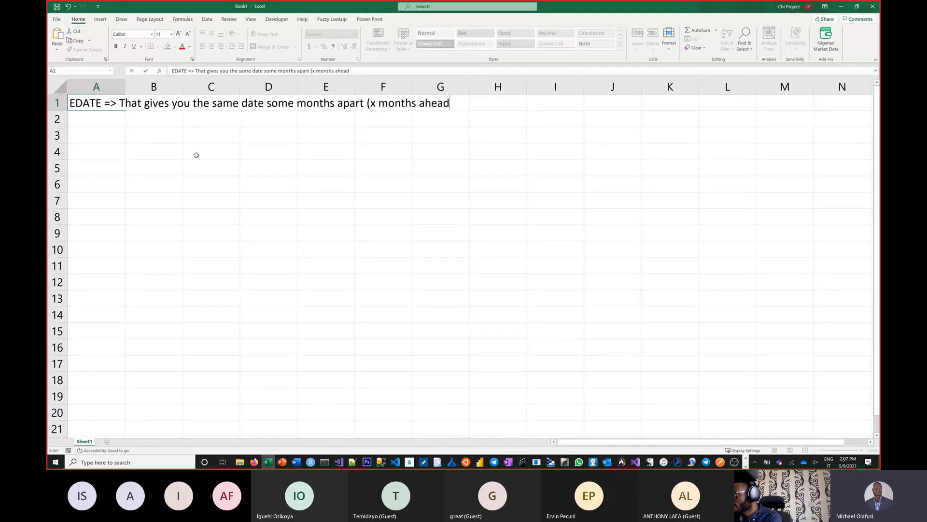
text( or y months beh)
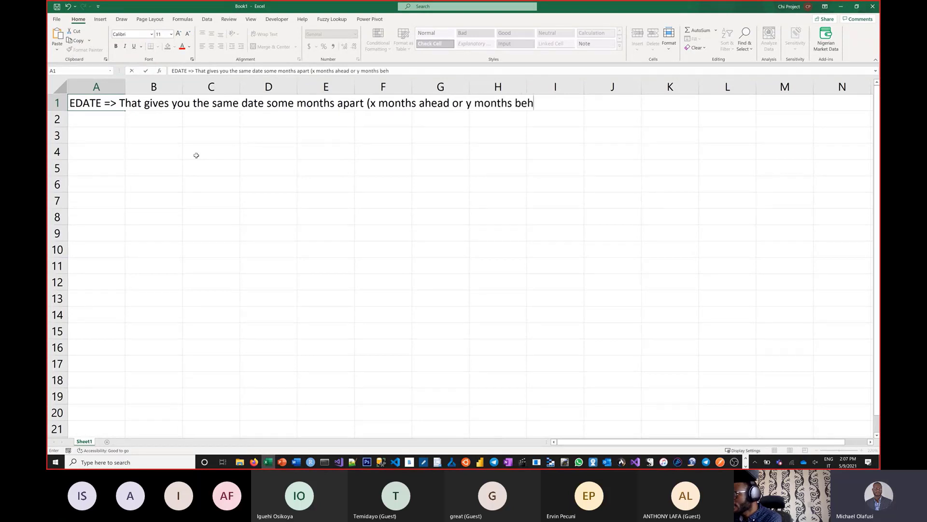
text(ind))
key(Return)
key(Return)
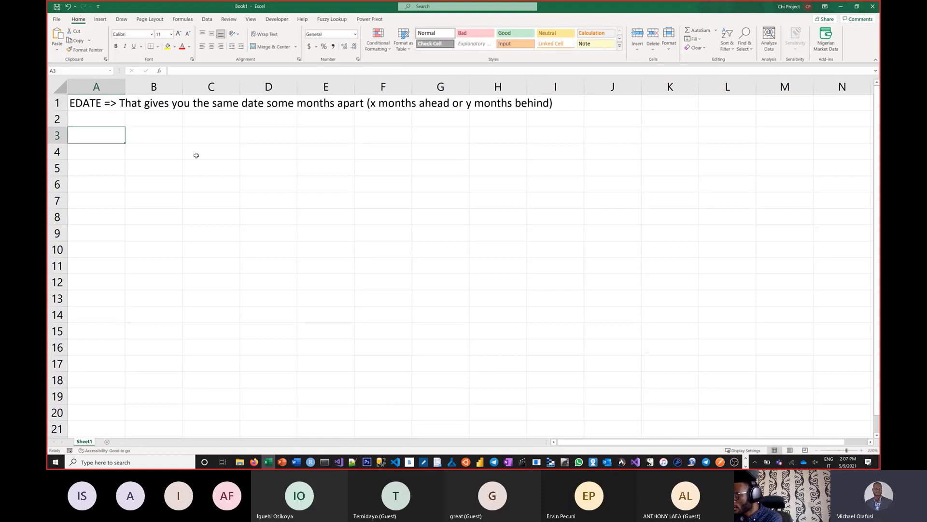
- Enter the column heading "Investment Date" in cell A3
text(INvest)
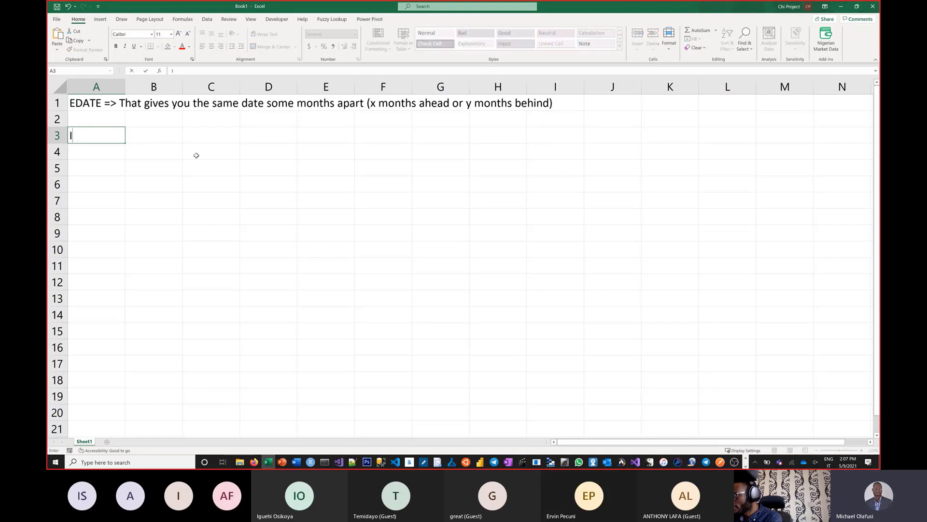
key(BackSpace)
key(BackSpace)
key(BackSpace)
key(BackSpace)
key(BackSpace)
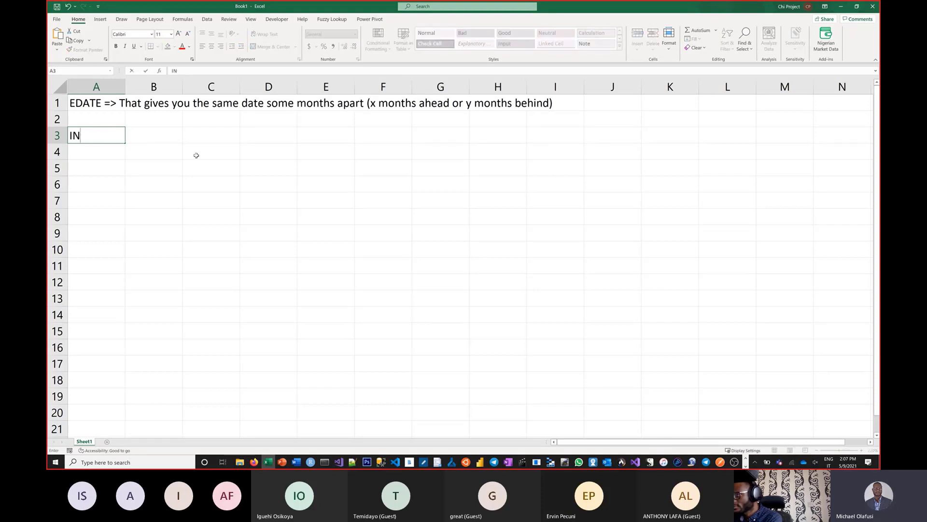
text(nvestments)
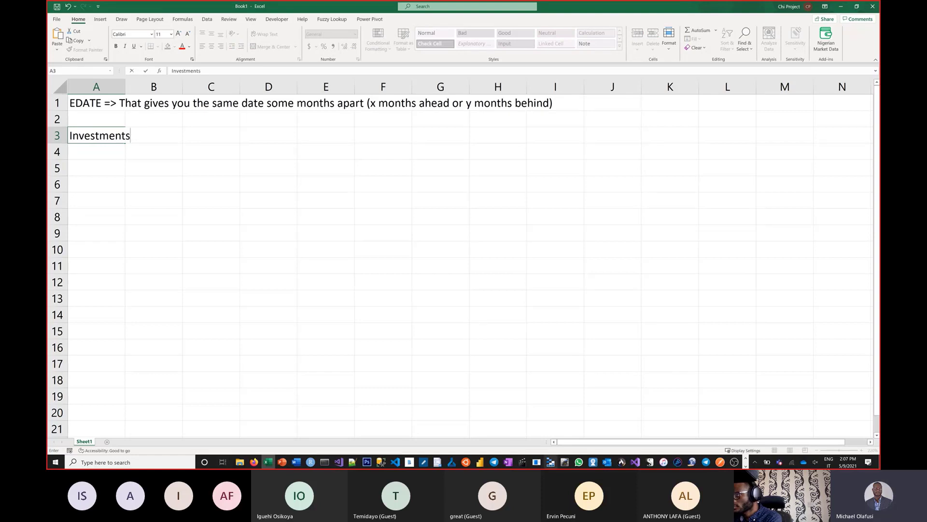
key(BackSpace)
text(Daye)
key(BackSpace)
key(BackSpace)
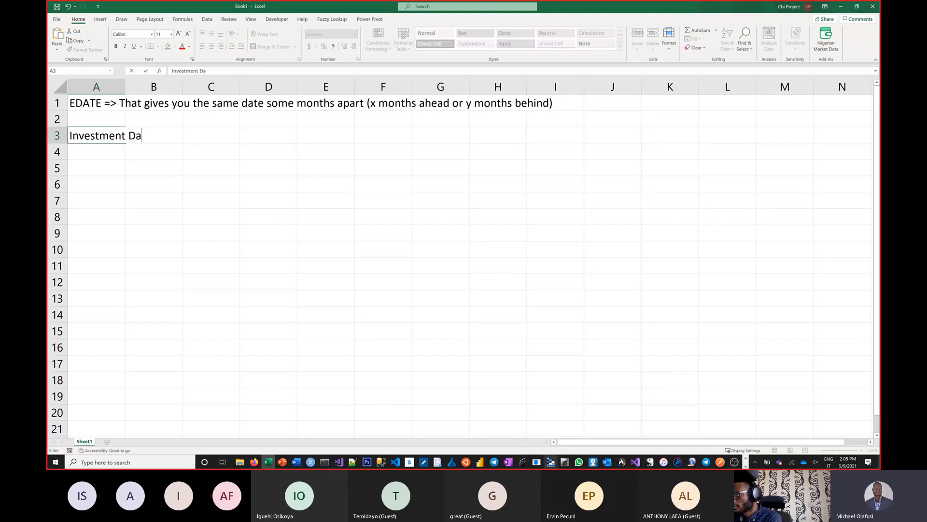
text(te)
key(Tab)
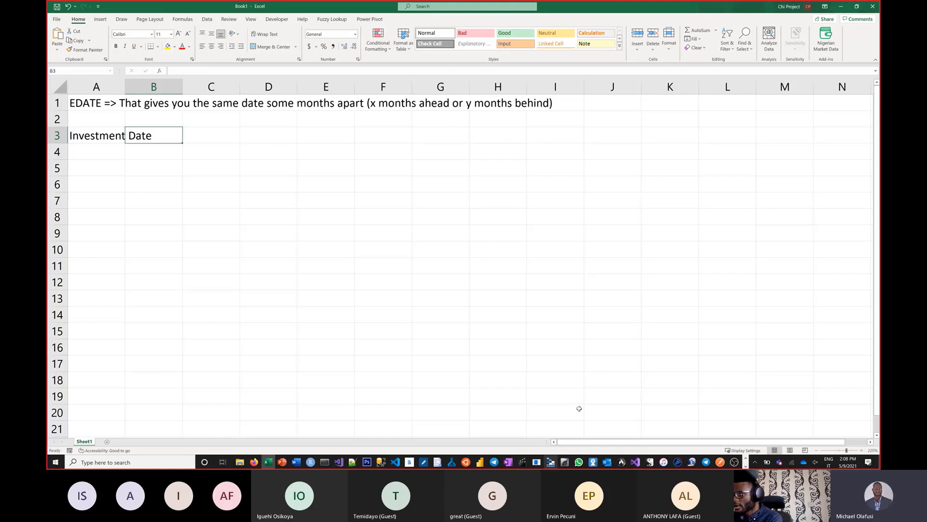
- Widen columns A and B so the headings fit, and enter the heading "Duration" in B3
drag(125, 95, 160, 95)
drag(217, 89, 244, 89)
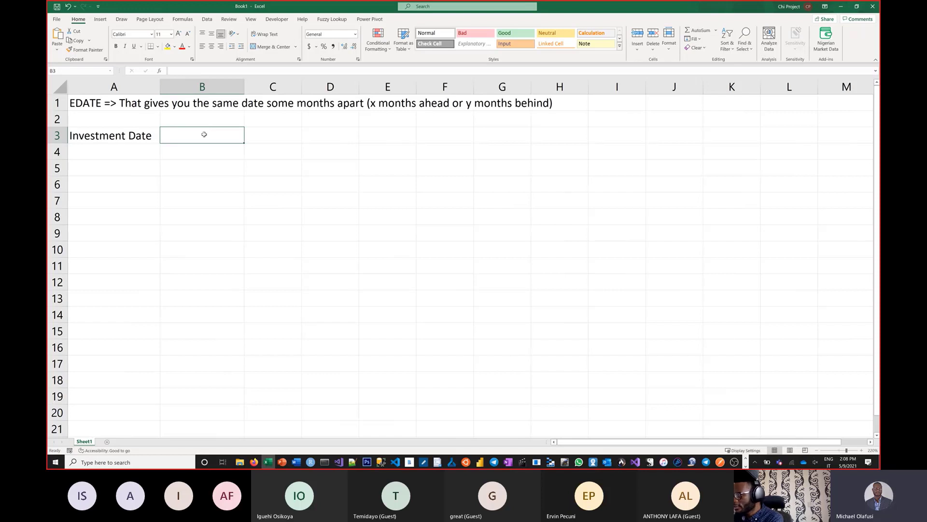
text(Du)
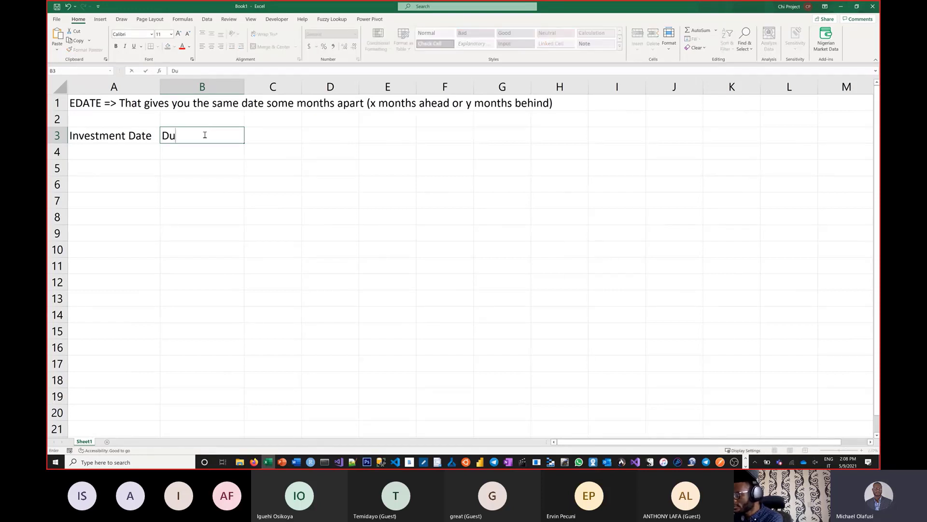
text(ration)
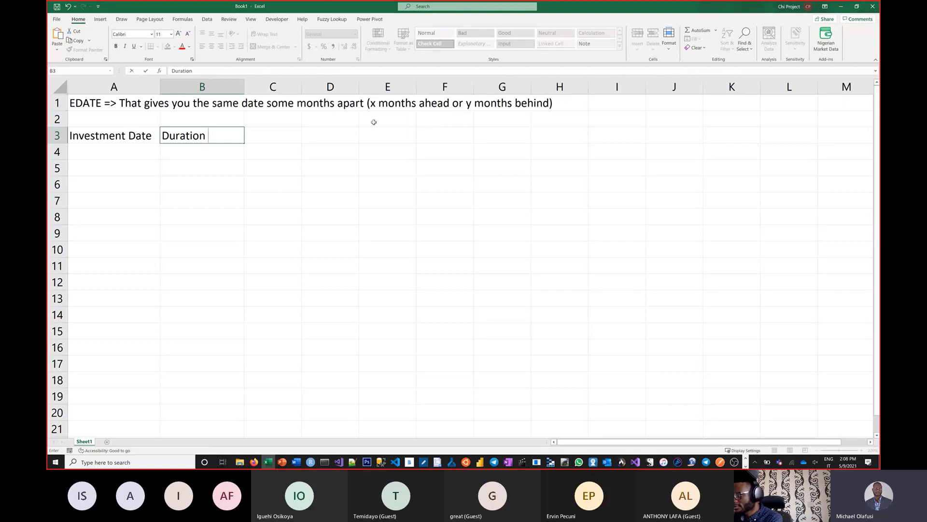
key(Tab)
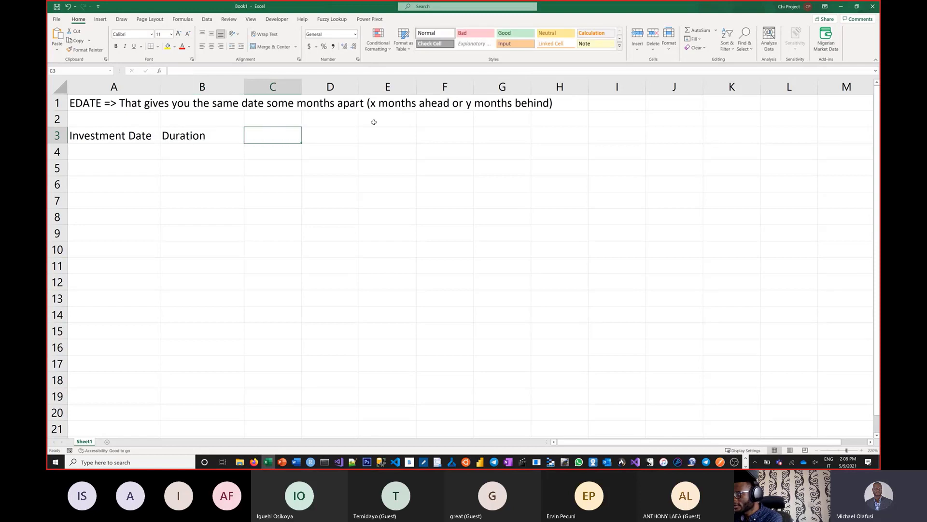
- Enter the heading "Maturity Date/Redemption Date" in C3 and widen column C
text(Matur)
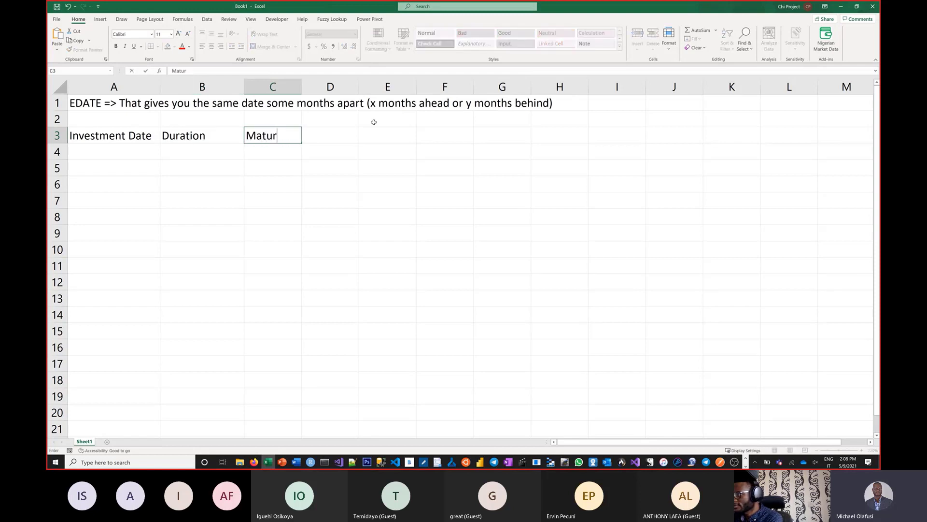
text(ity Date/Red)
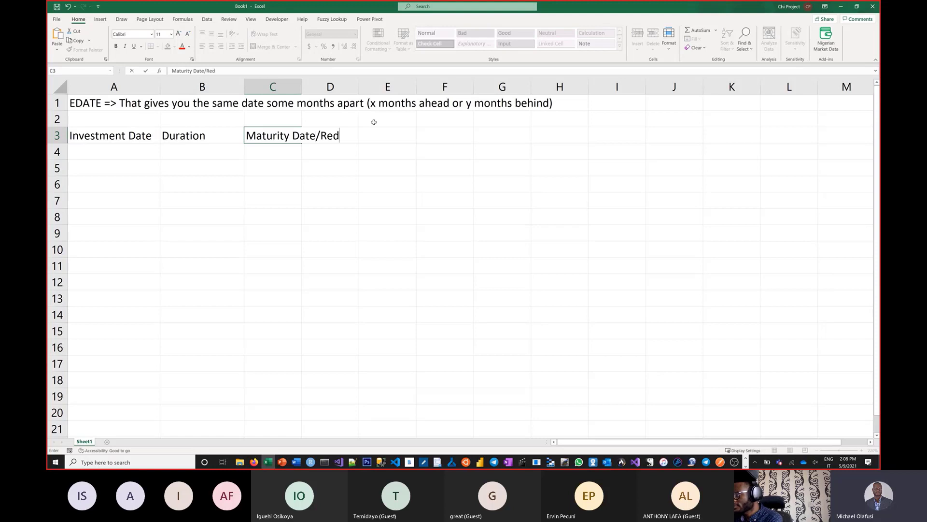
text(empt)
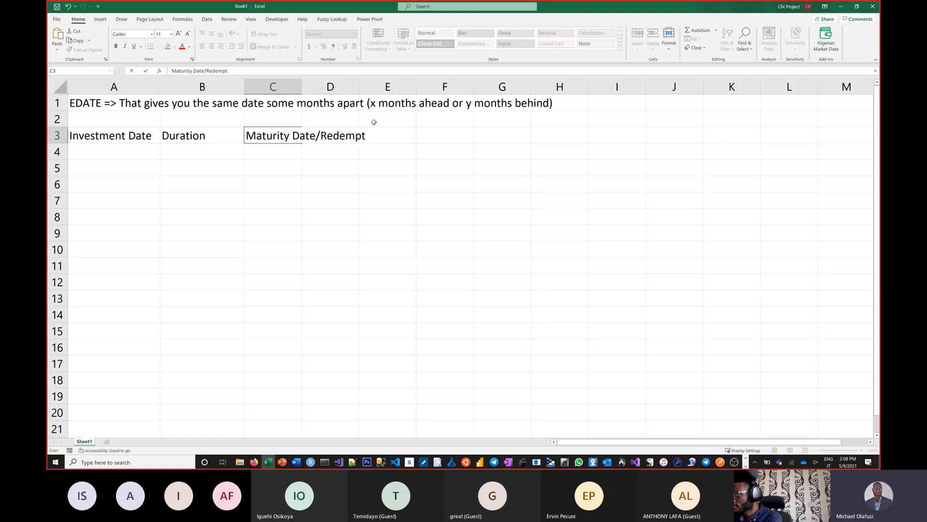
text(ion Date)
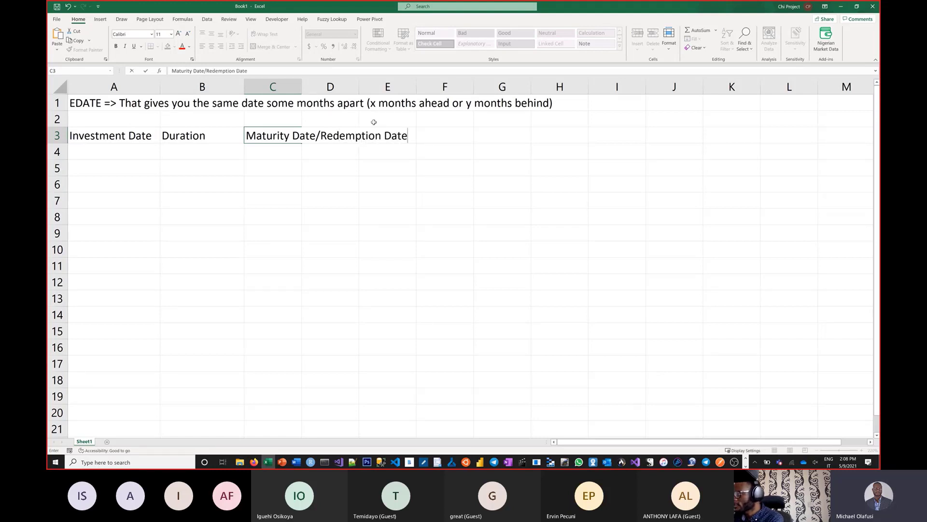
key(Return)
drag(302, 91, 342, 103)
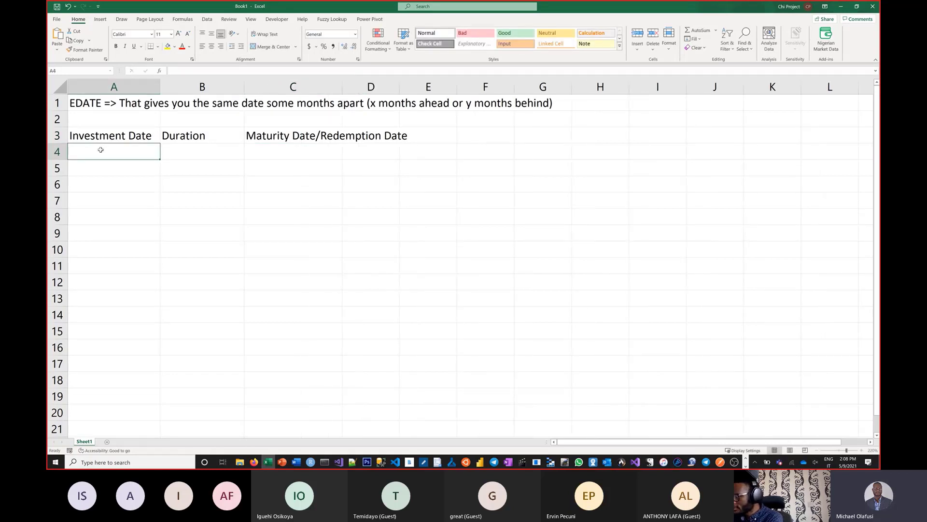
- Enter 12 Apr 2021 as the first investment date in cell A4
text(12 Ap)
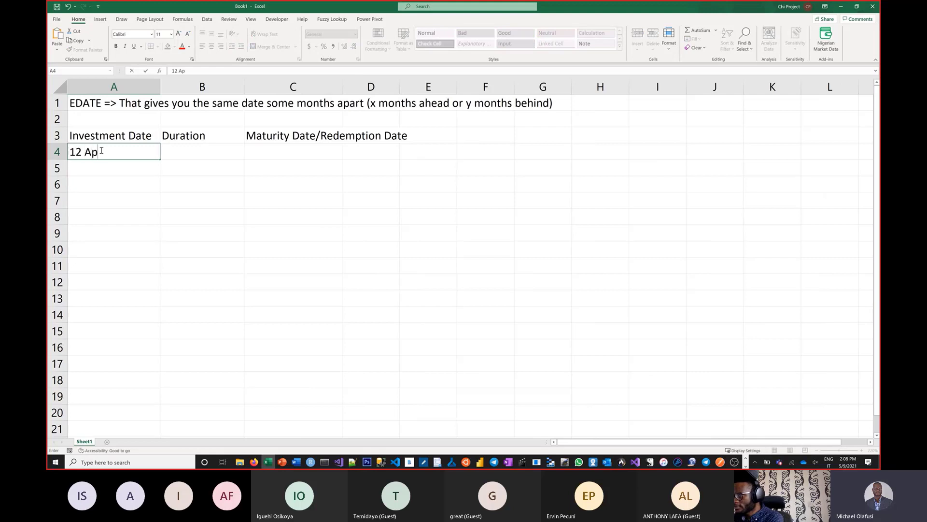
text(r 2021)
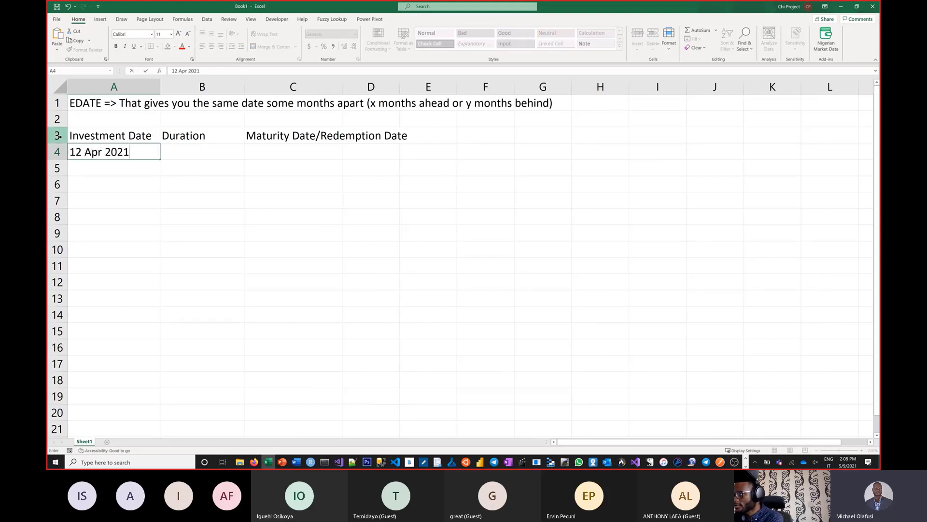
key(Tab)
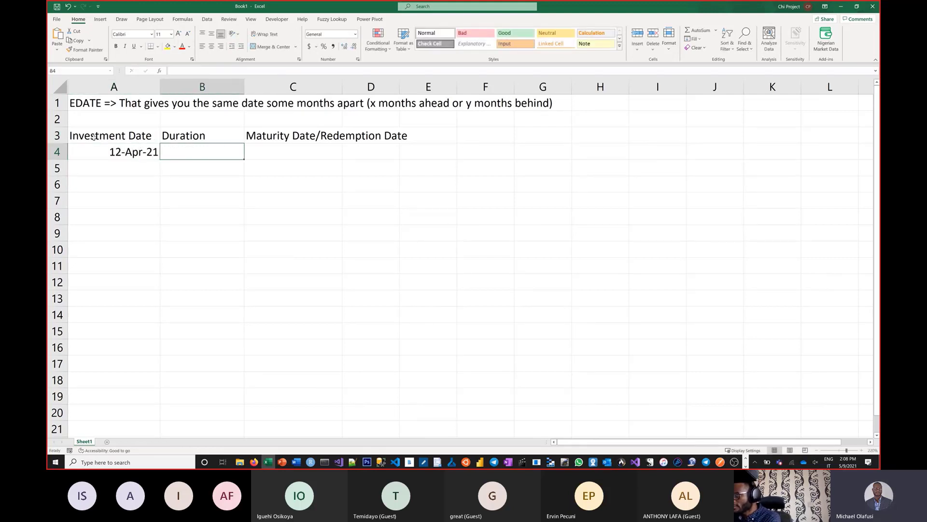
- Change the B3 heading to "Duration (months)" and widen column B to fit it
double_click(229, 137)
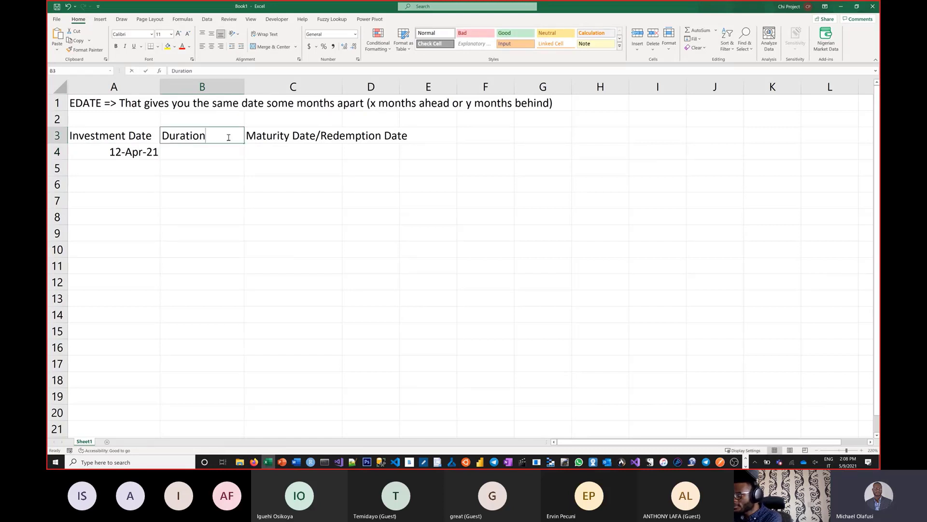
text(s)
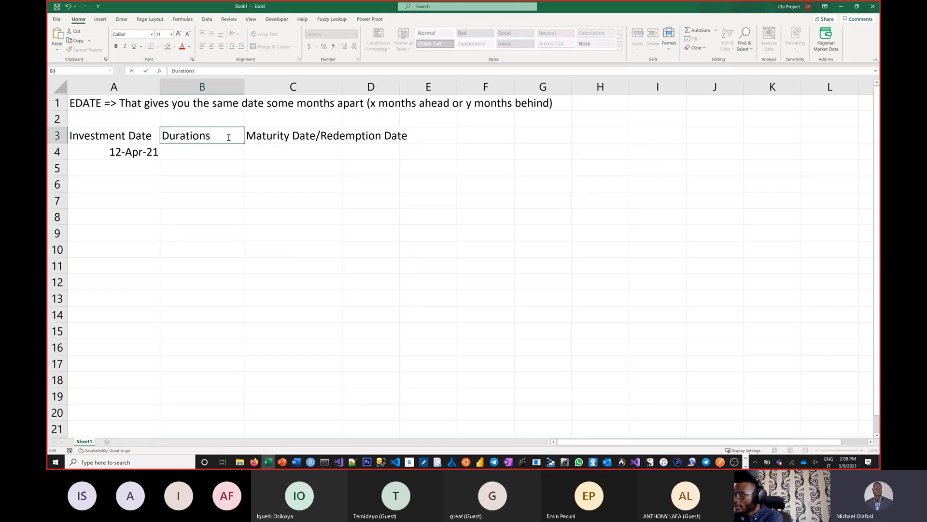
key(BackSpace)
text((m)
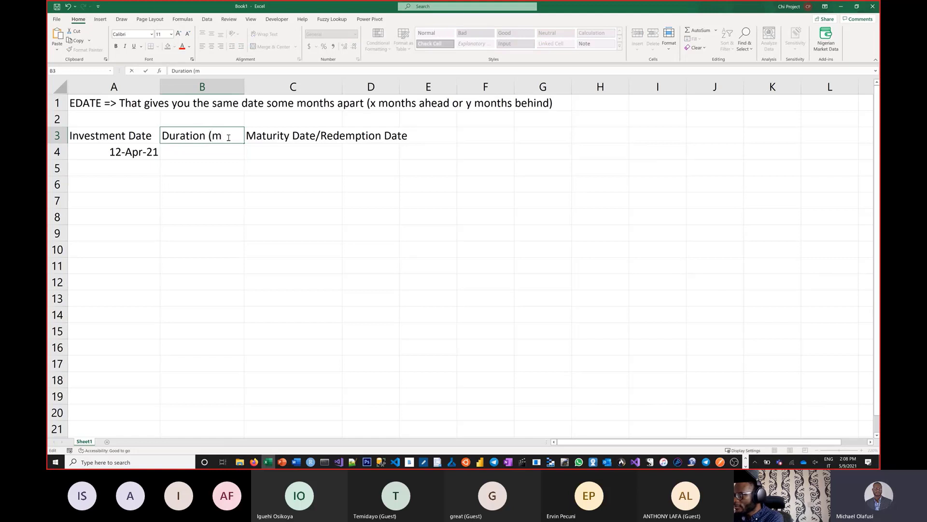
text(onths))
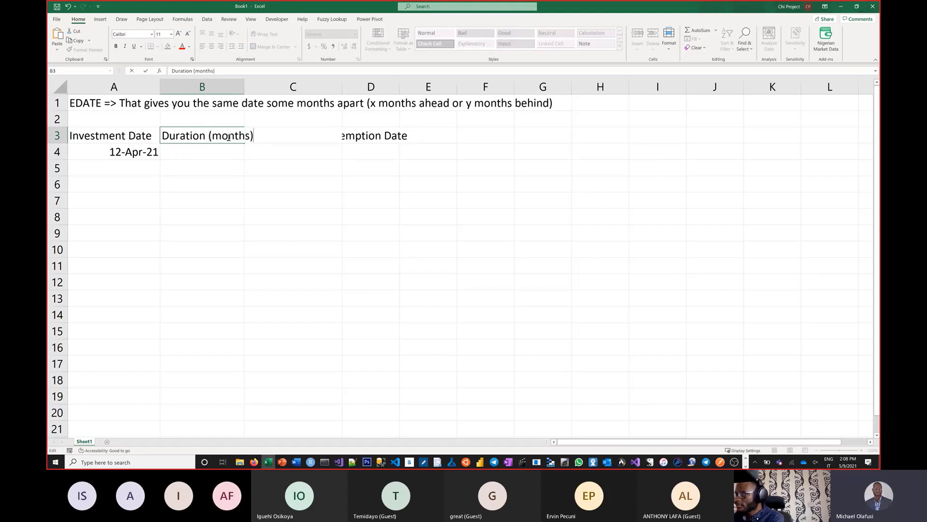
key(Return)
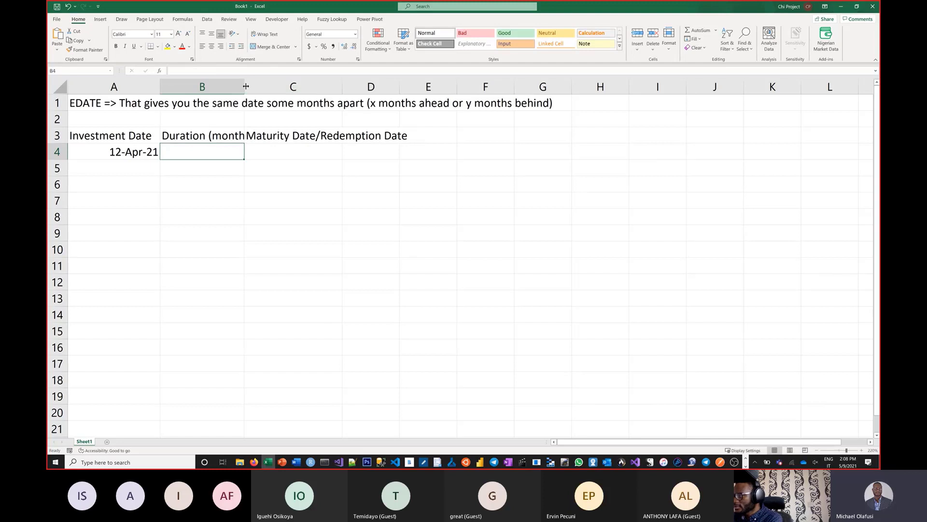
drag(244, 87, 259, 87)
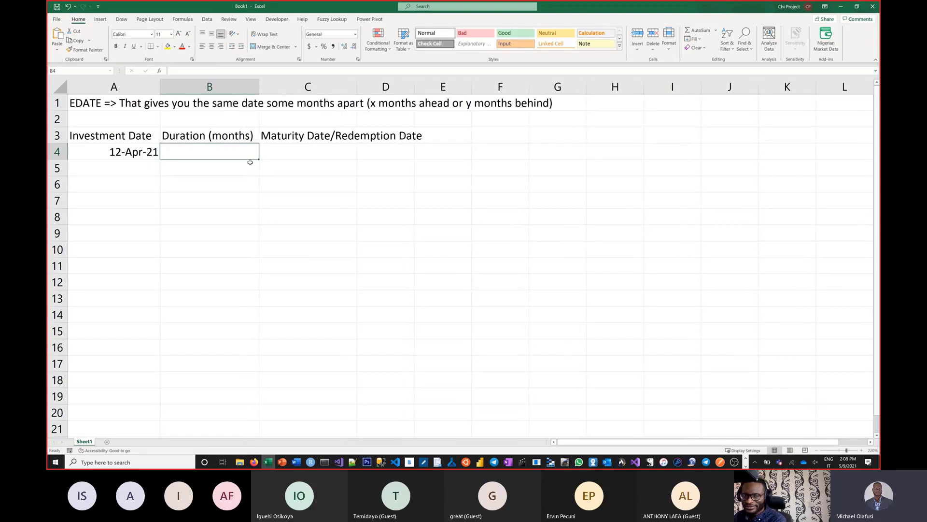
- Enter a duration of 6 months in B4 and calculate the maturity date in C4 with =EDATE(A4,B4)
text(6)
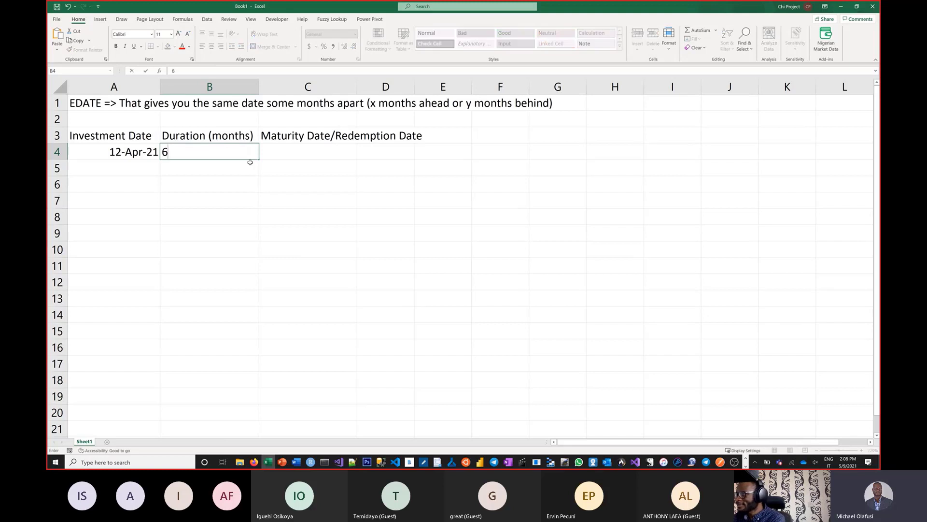
key(Return)
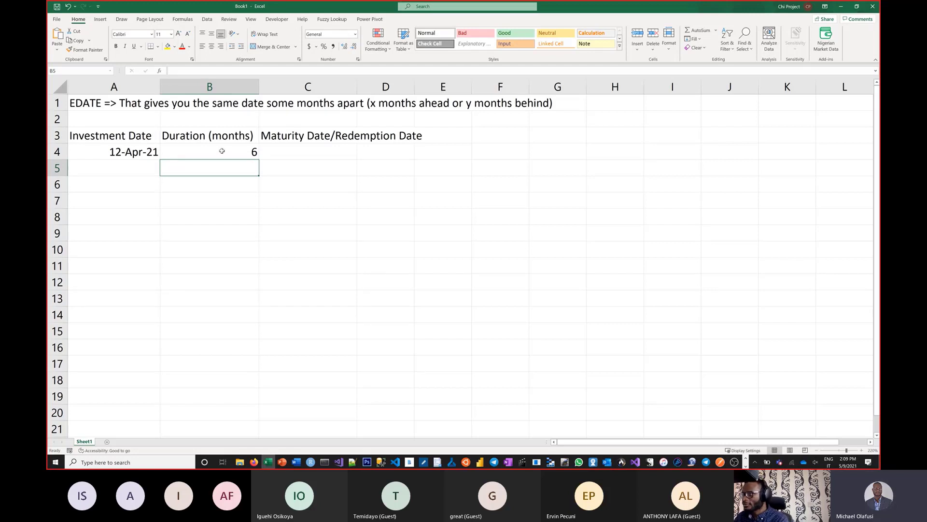
click(292, 154)
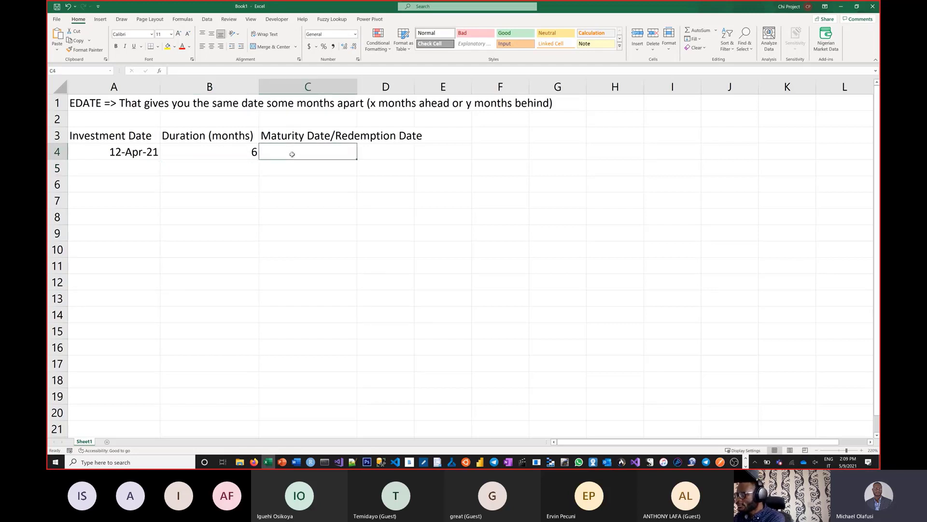
text(=)
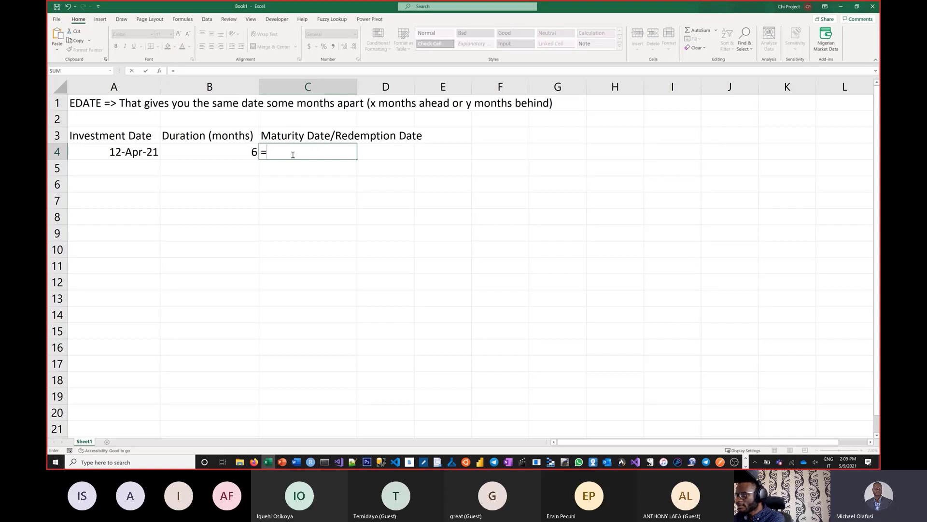
text(edat)
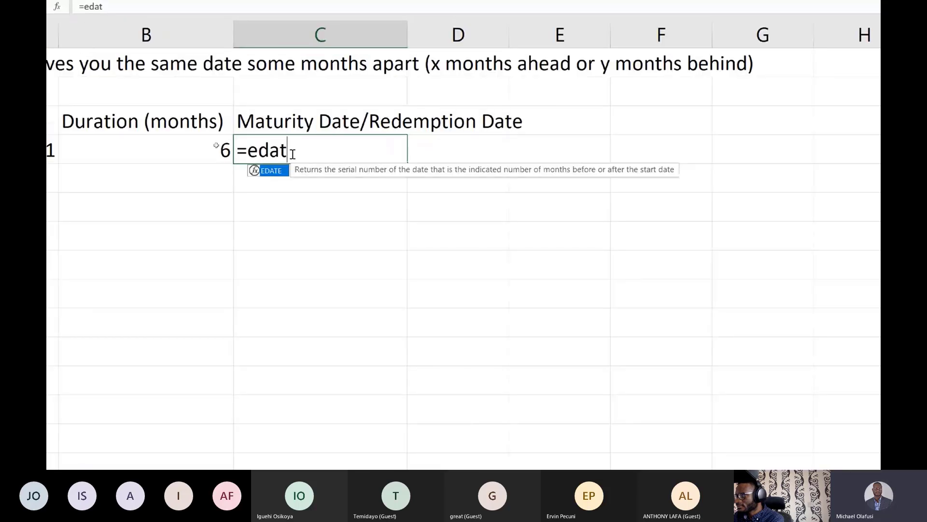
key(Tab)
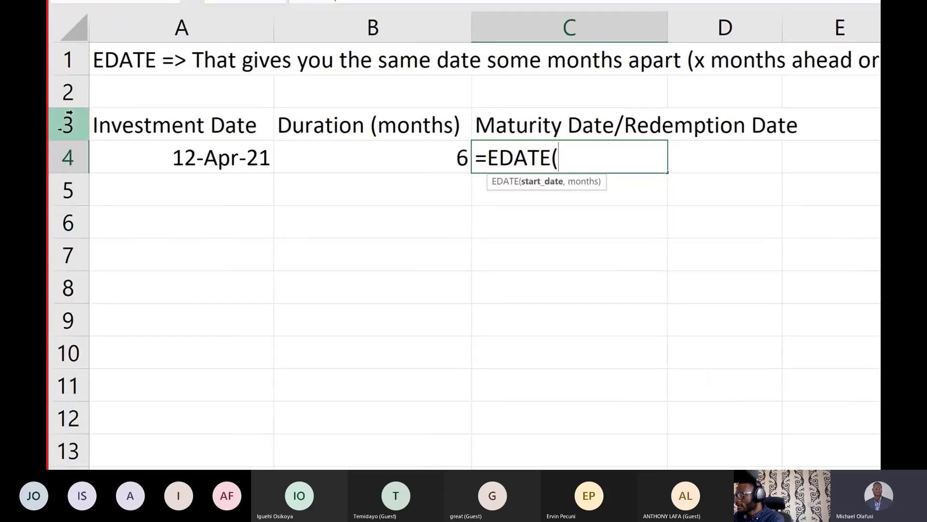
click(167, 157)
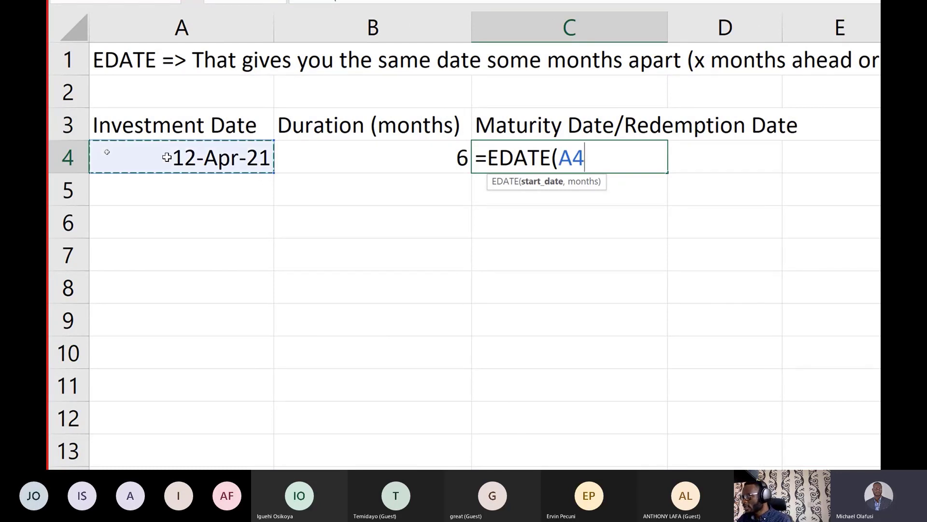
text(,)
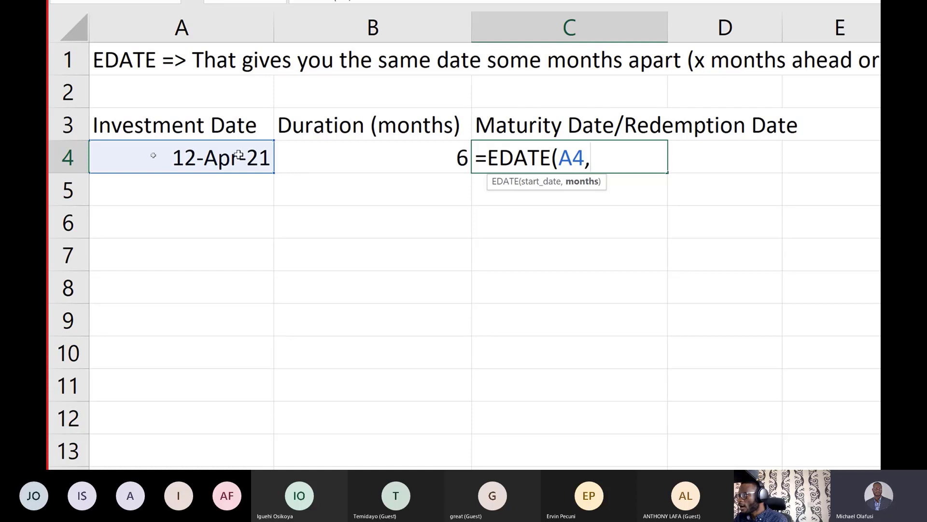
click(337, 160)
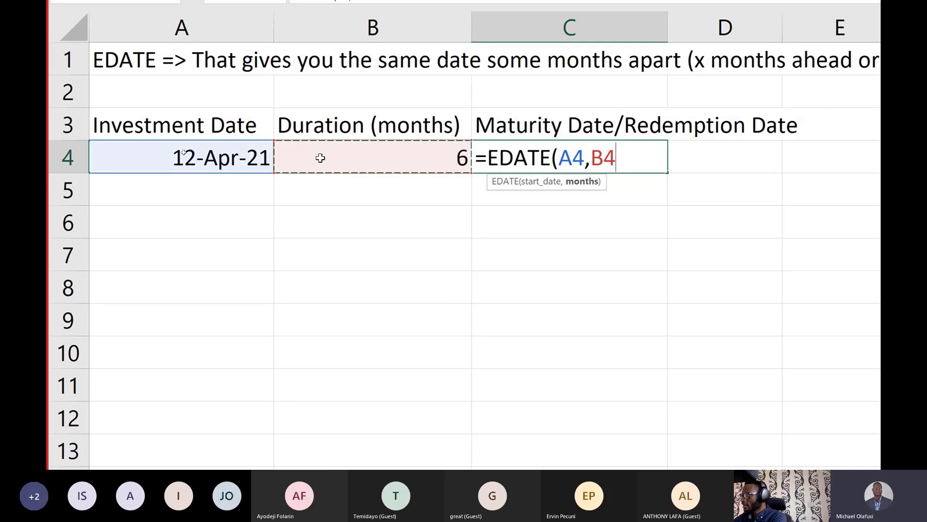
text())
key(Return)
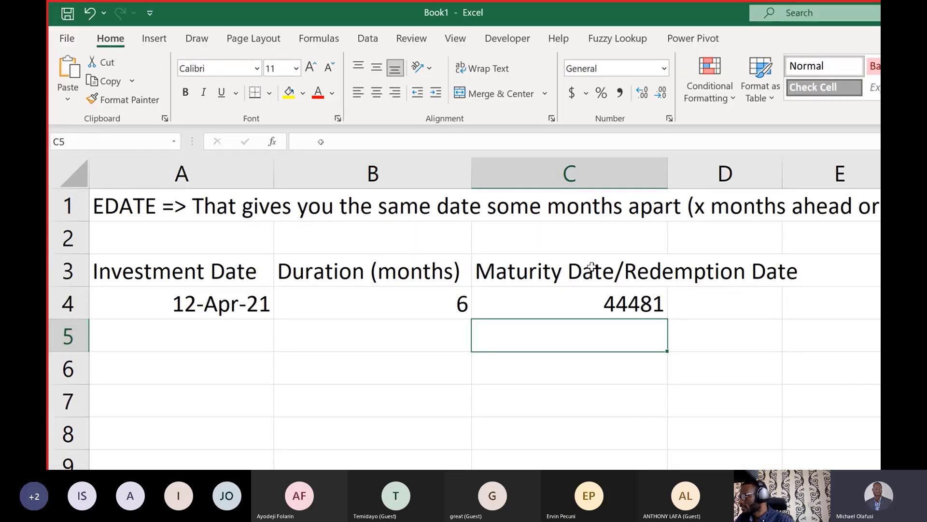
- Copy the date format of the investment date in A4 onto the maturity date in C4 with Format Painter
click(593, 294)
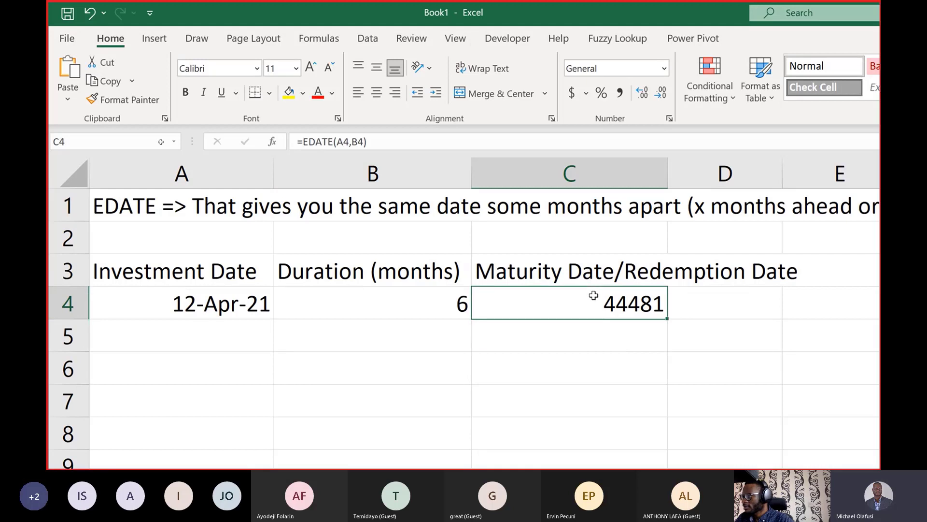
click(172, 303)
click(94, 99)
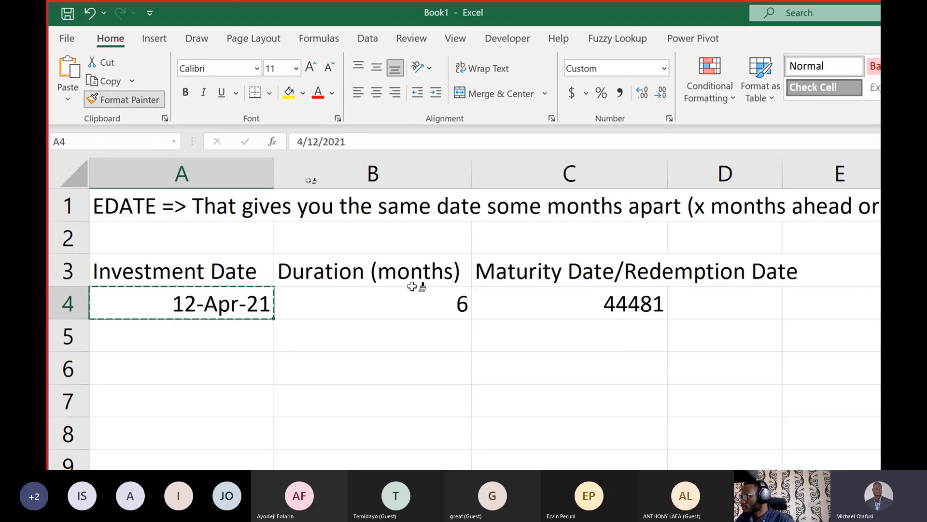
click(615, 304)
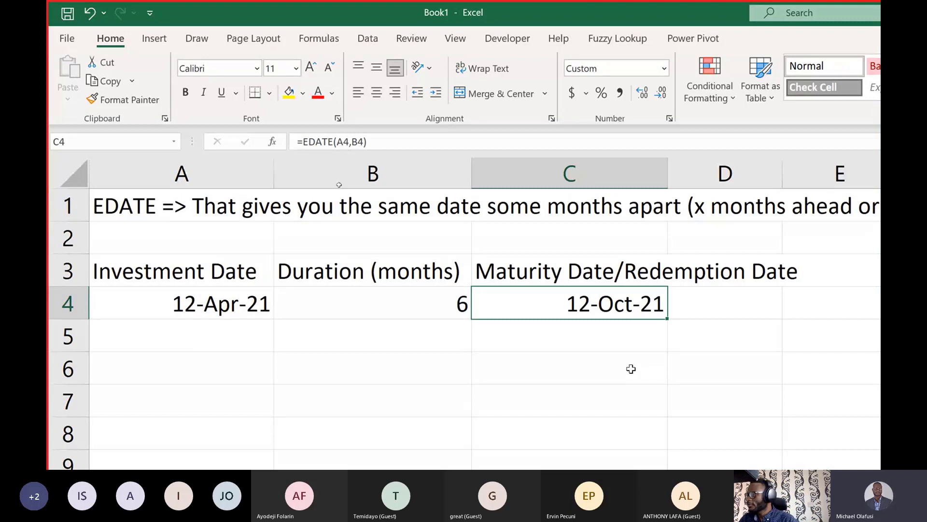
- Begin a description of the end-of-month function in cell A6 with the text "EOMONTH =>"
click(145, 367)
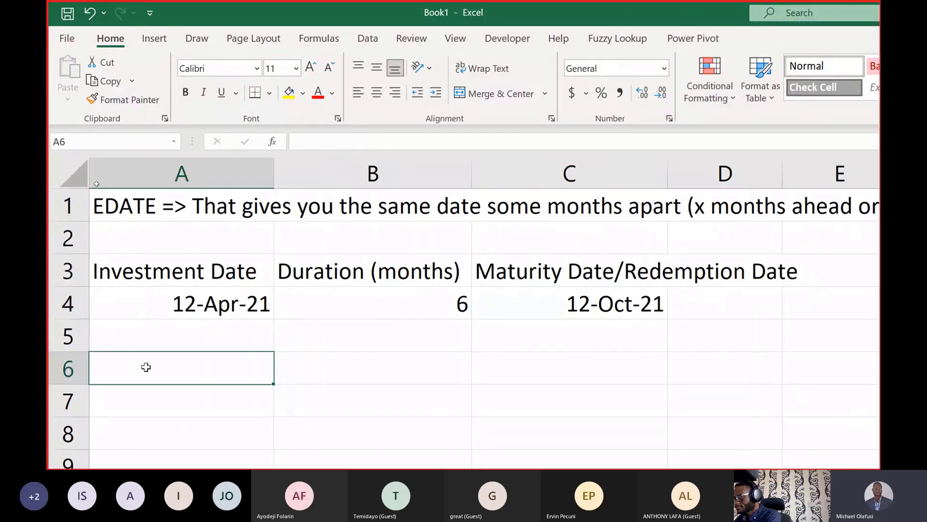
text(eo)
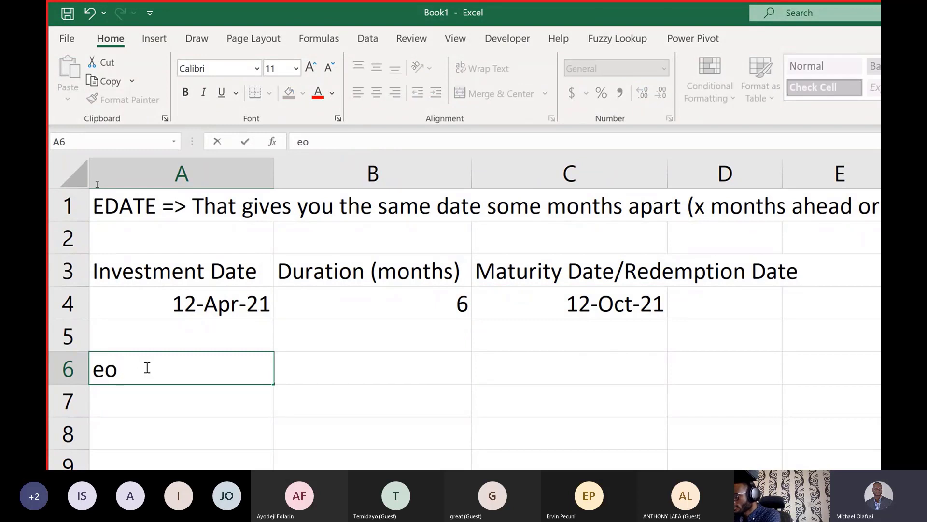
key(BackSpace)
key(BackSpace)
text(EOM)
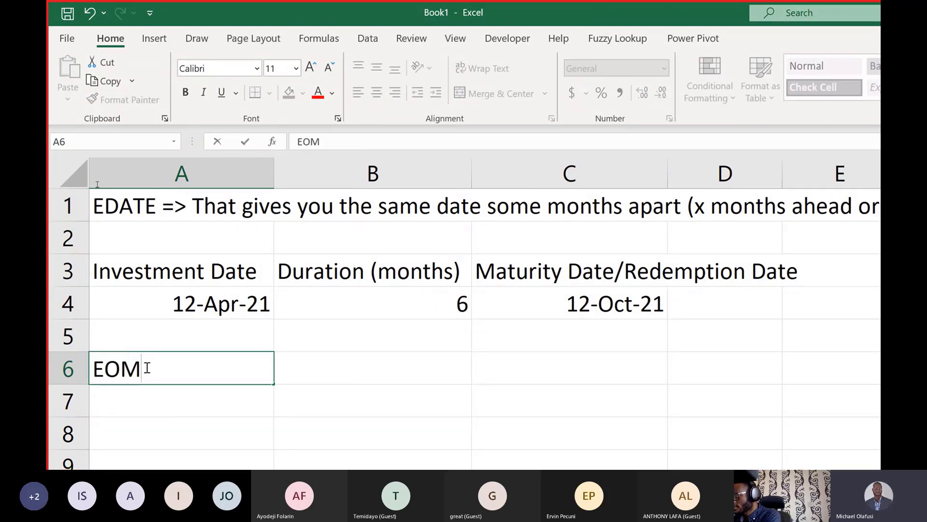
text(ONTH)
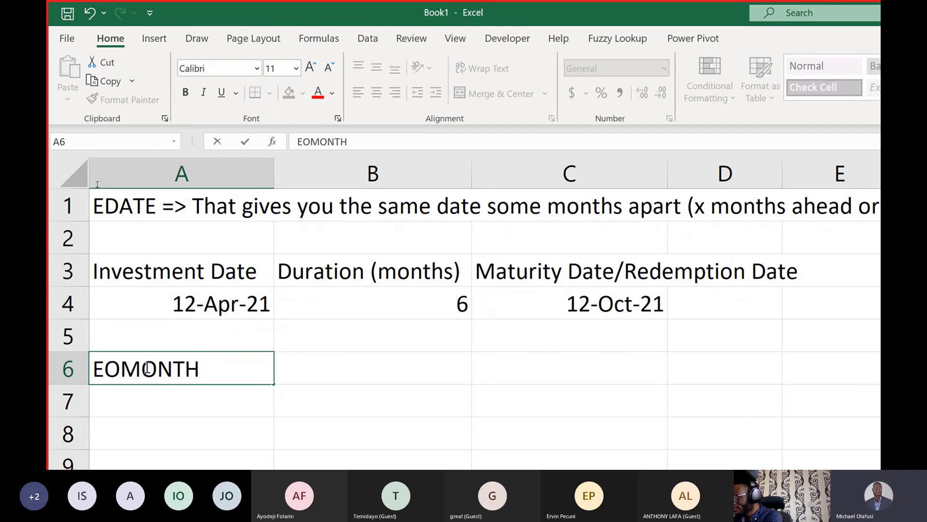
text(=)
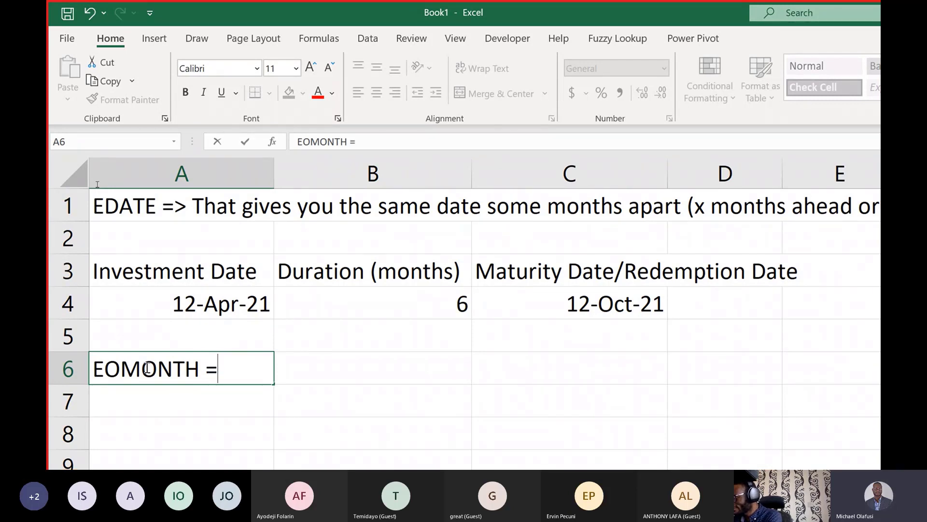
text(>)
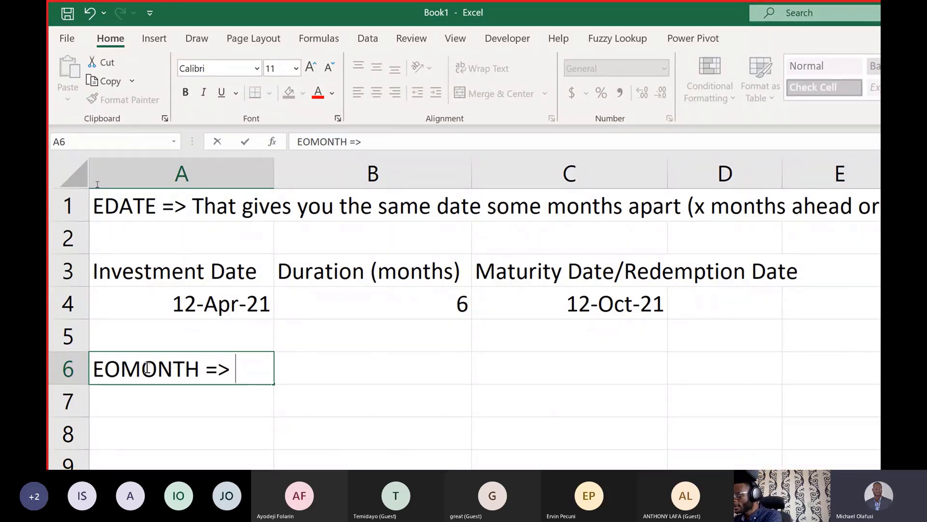
text(Tha)
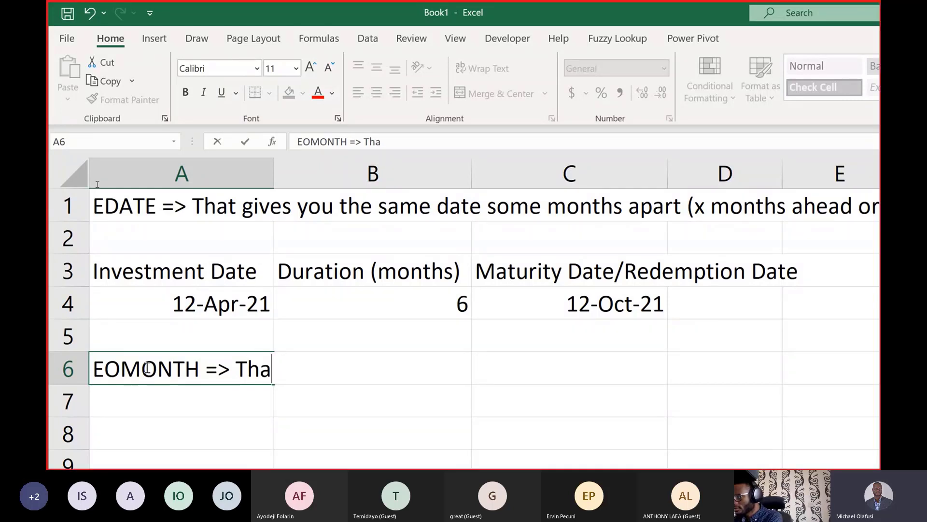
key(BackSpace)
key(BackSpace)
key(BackSpace)
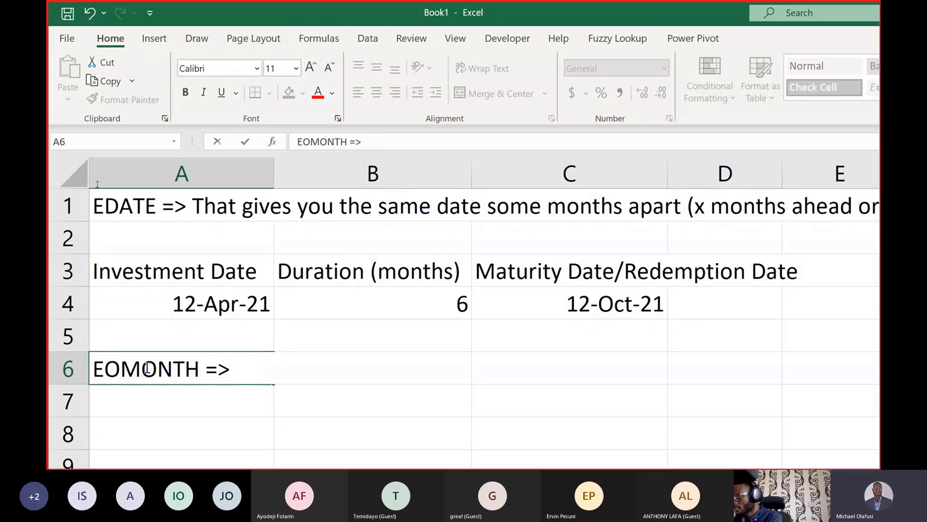
- Continue the EOMONTH description in A6 with "Gives you the end of month date,"
text(Gives you)
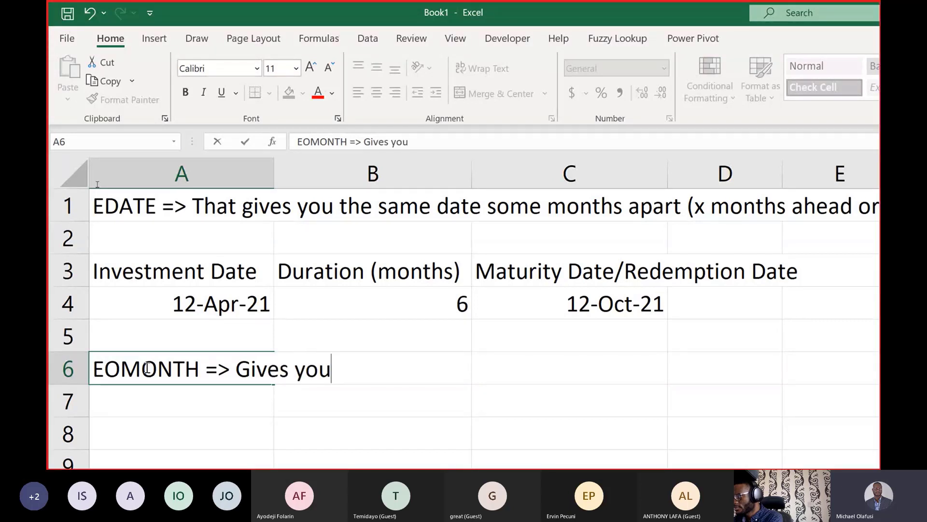
text( the same dat)
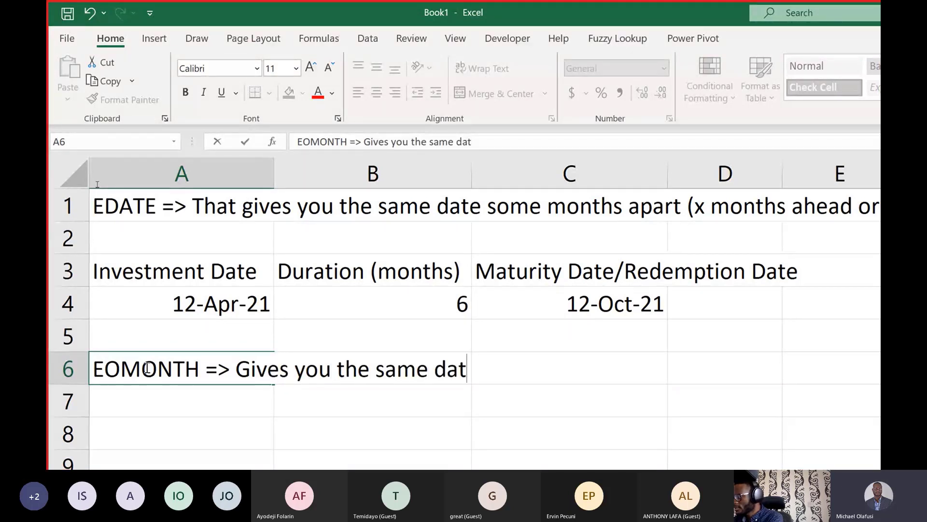
key(BackSpace)
key(BackSpace)
key(BackSpace)
key(BackSpace)
key(BackSpace)
key(BackSpace)
key(BackSpace)
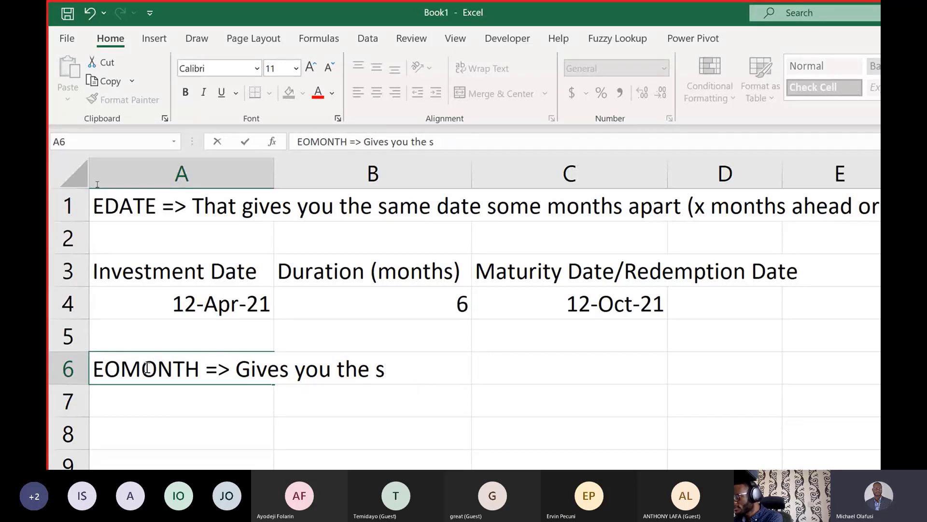
key(BackSpace)
text(end)
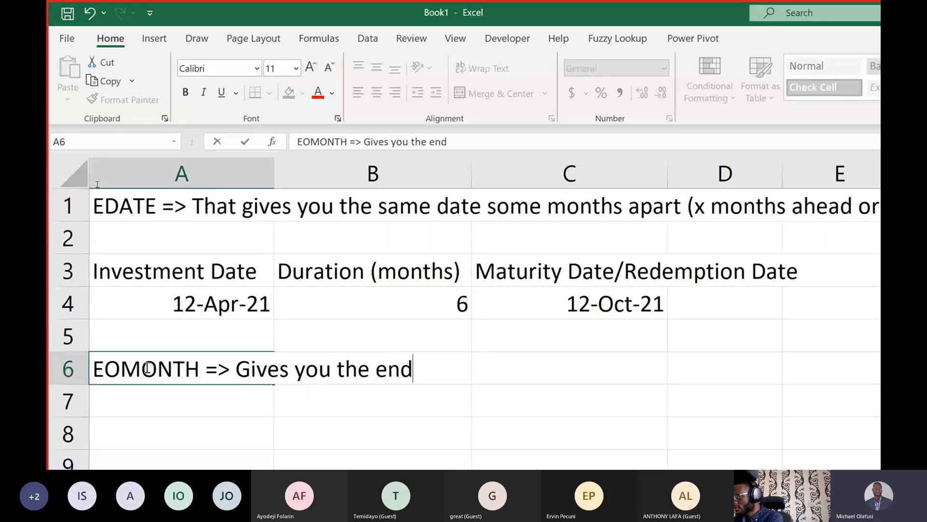
text( of month date,)
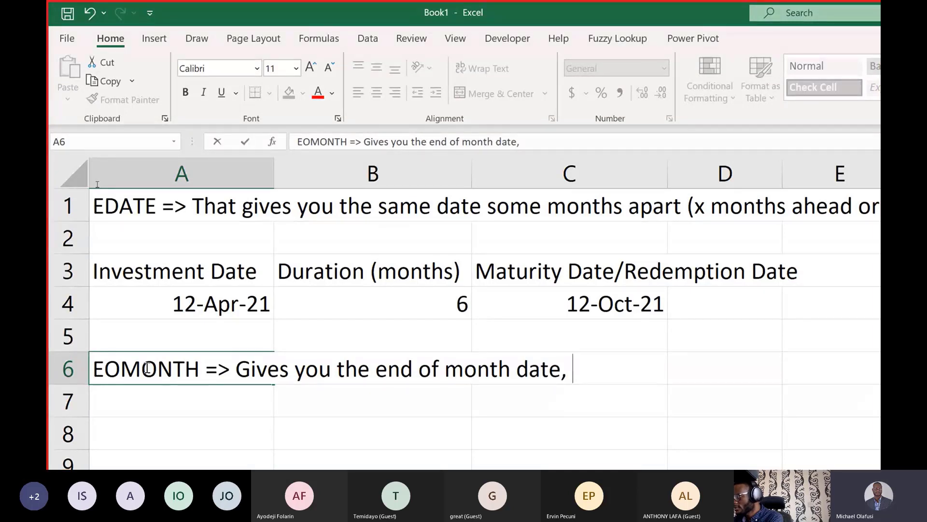
- Finish the EOMONTH description in A6 with the words "some months apart"
text( x)
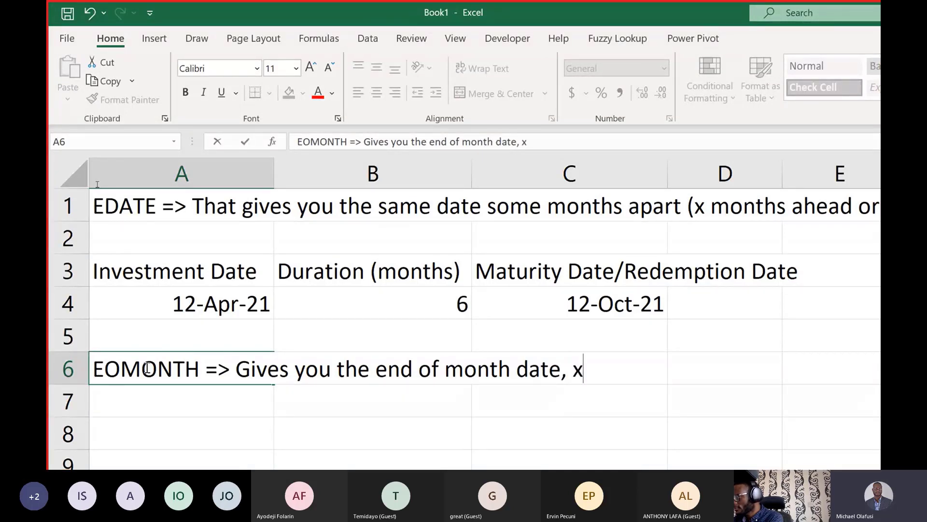
text( months)
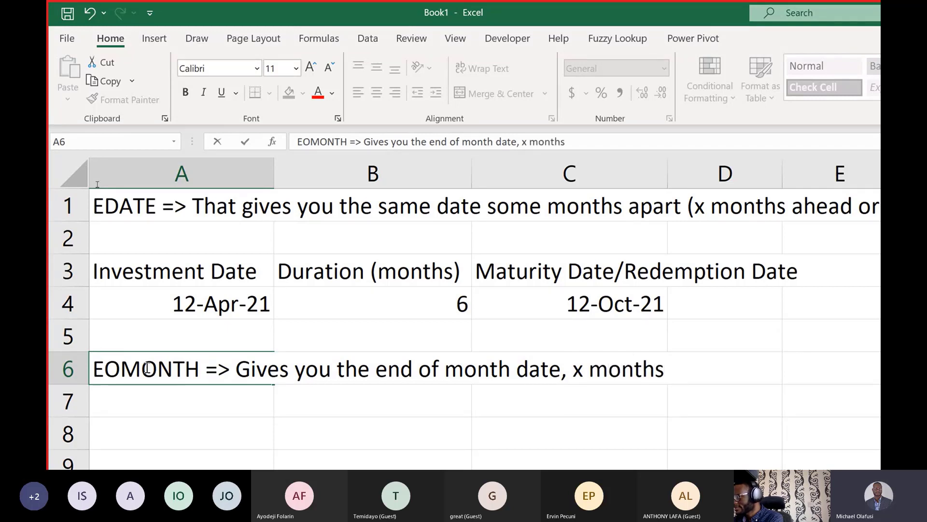
key(BackSpace)
key(BackSpace)
key(BackSpace)
key(BackSpace)
key(BackSpace)
key(BackSpace)
key(BackSpace)
key(BackSpace)
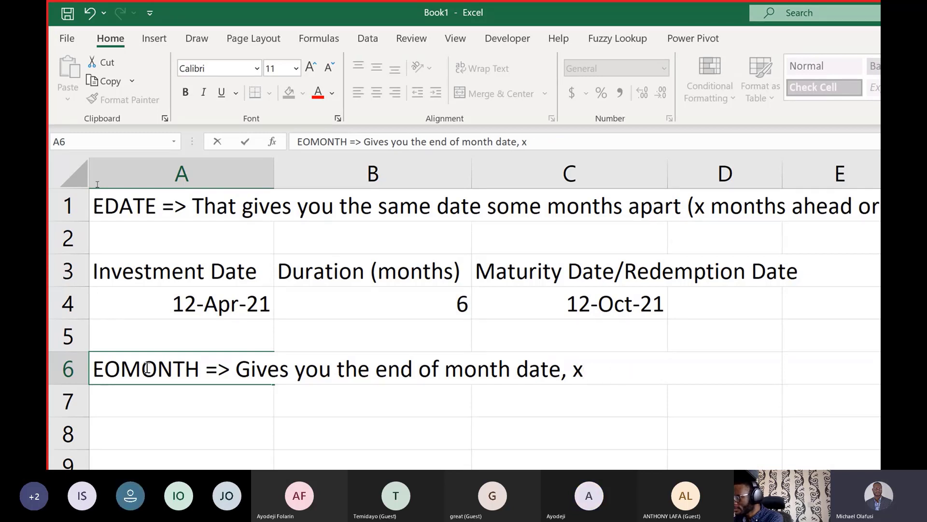
key(BackSpace)
text(some mon)
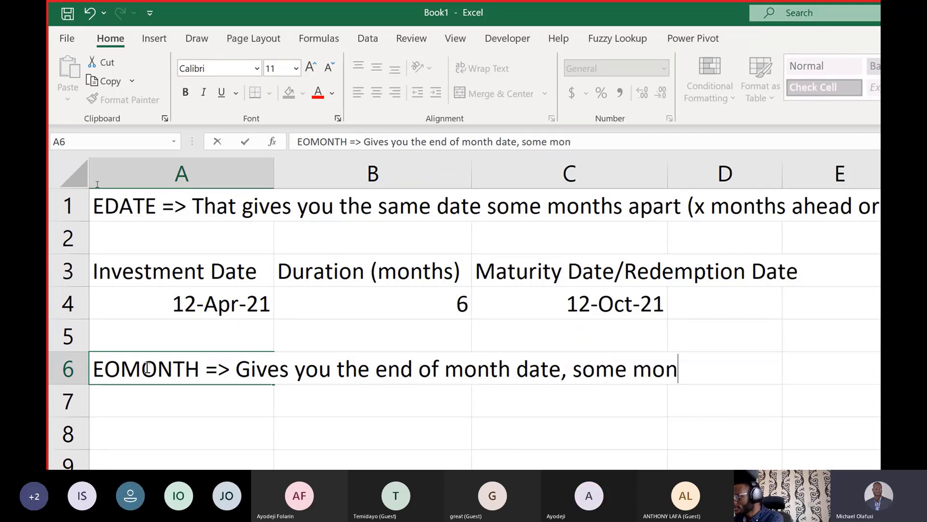
text(ths apa)
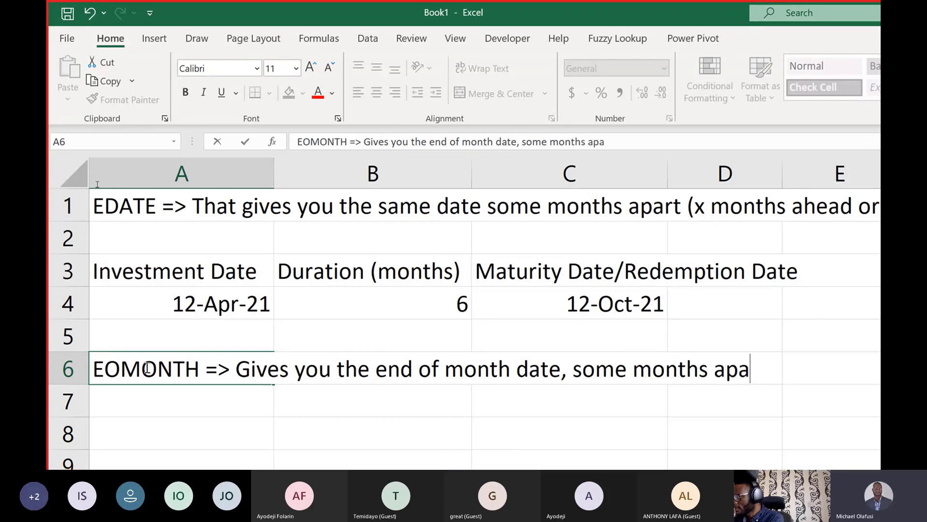
text(rt)
key(Return)
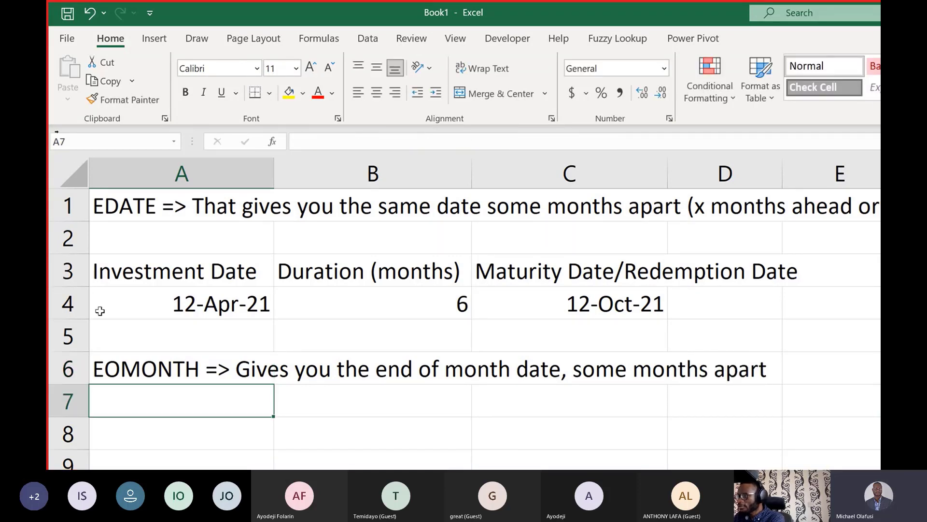
- Copy the investment table in rows 3 and 4 and paste it below the EOMONTH description, starting at A8
drag(59, 270, 67, 301)
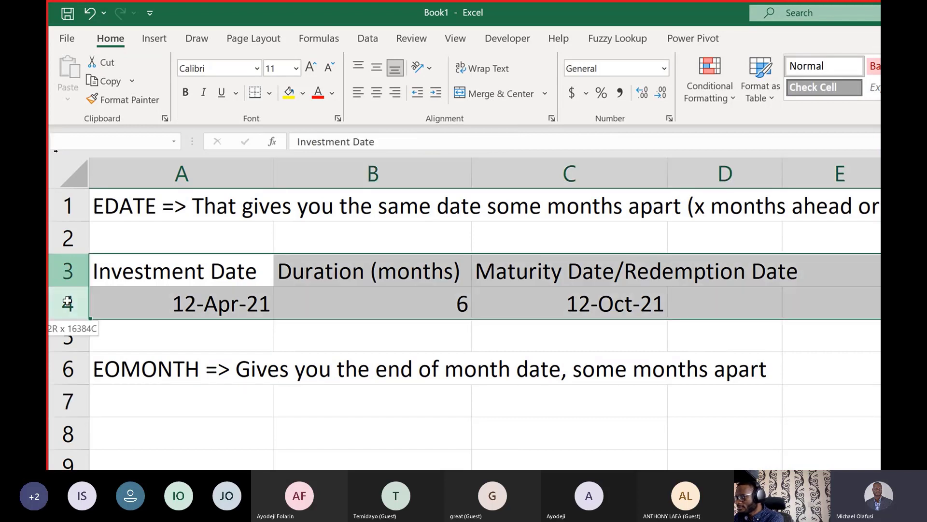
key(ctrl+c)
scroll(161, 376, down, 1)
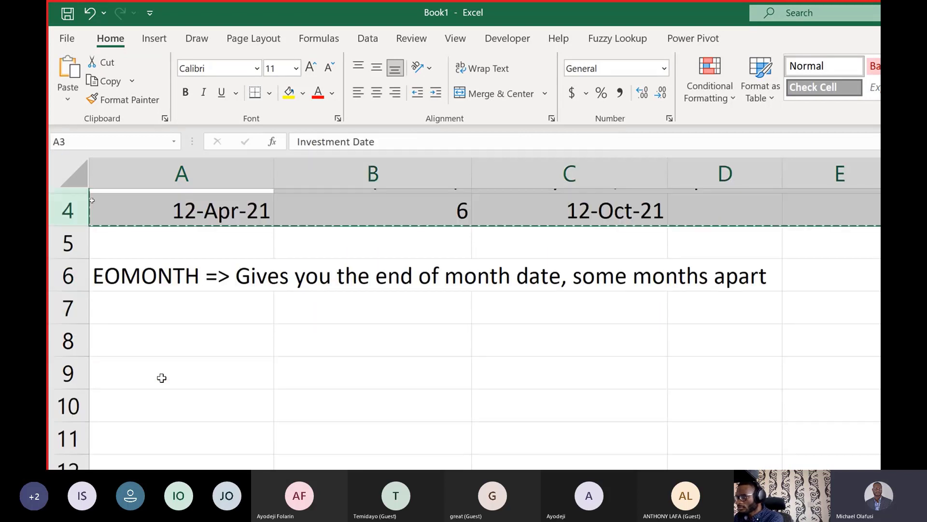
click(114, 330)
key(ctrl+v)
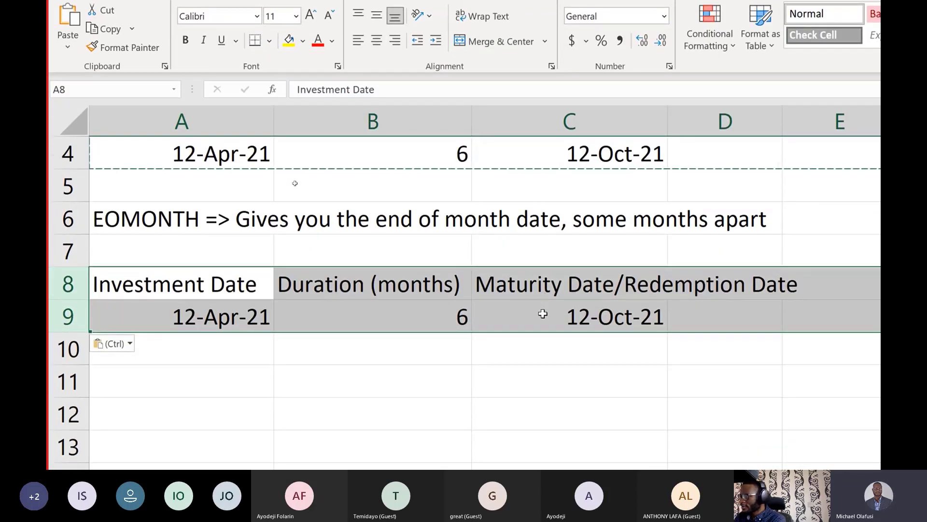
- Clear the pasted formula from the maturity date cell C9
click(543, 333)
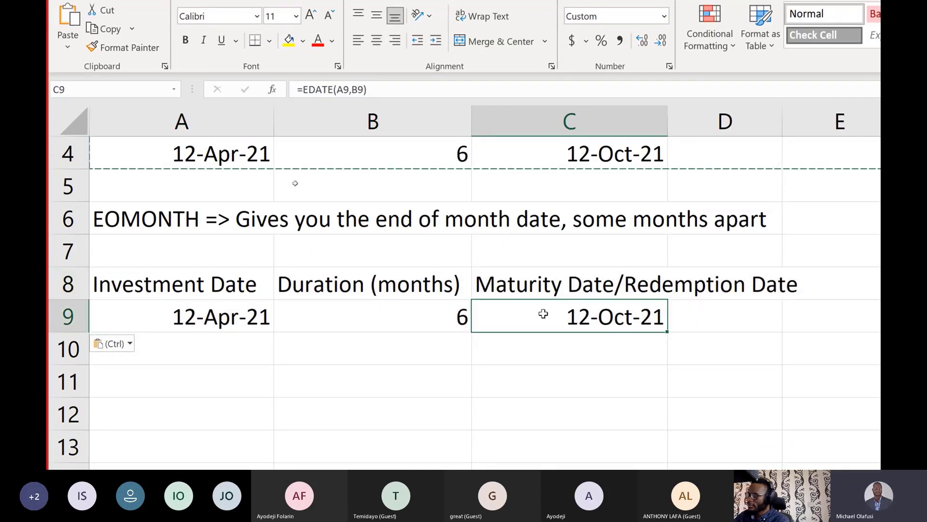
key(Delete)
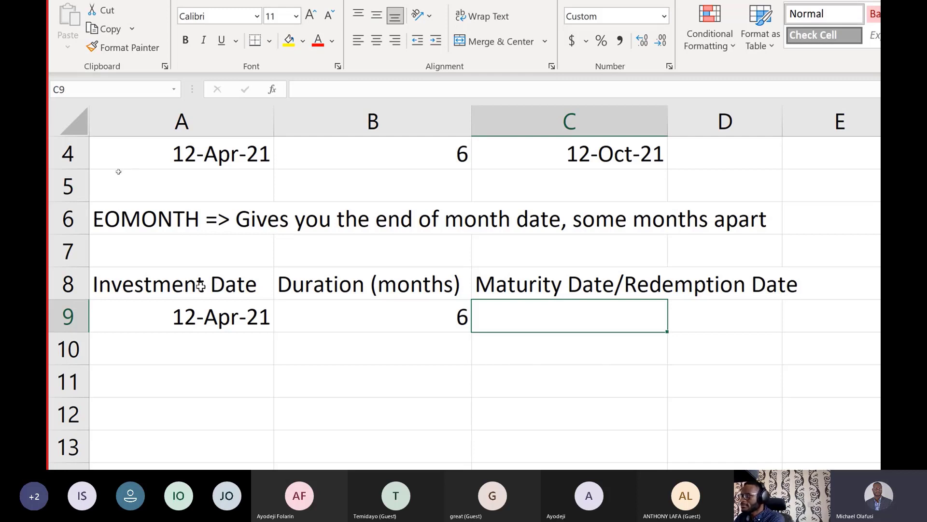
- Rename the header in A8 as "Contract Start Date" and widen column A to fit it
click(179, 285)
double_click(180, 284)
double_click(159, 282)
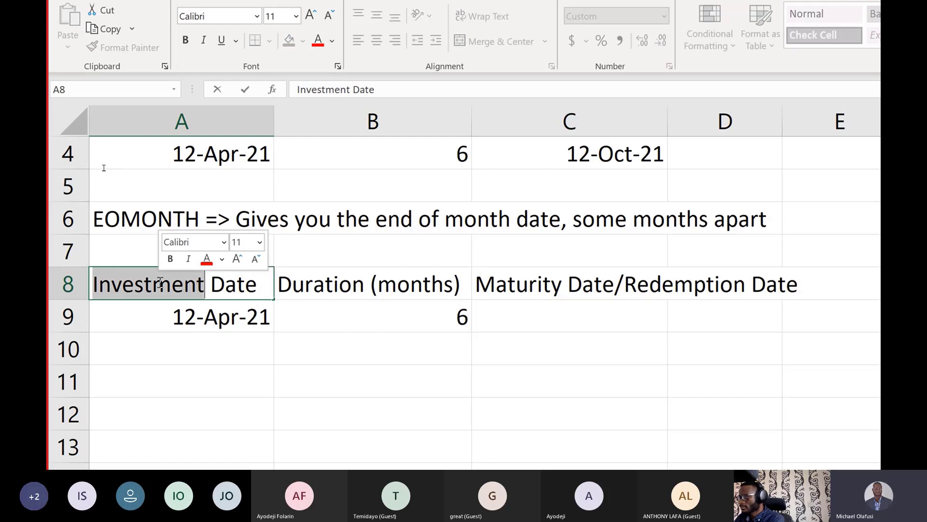
text(Co)
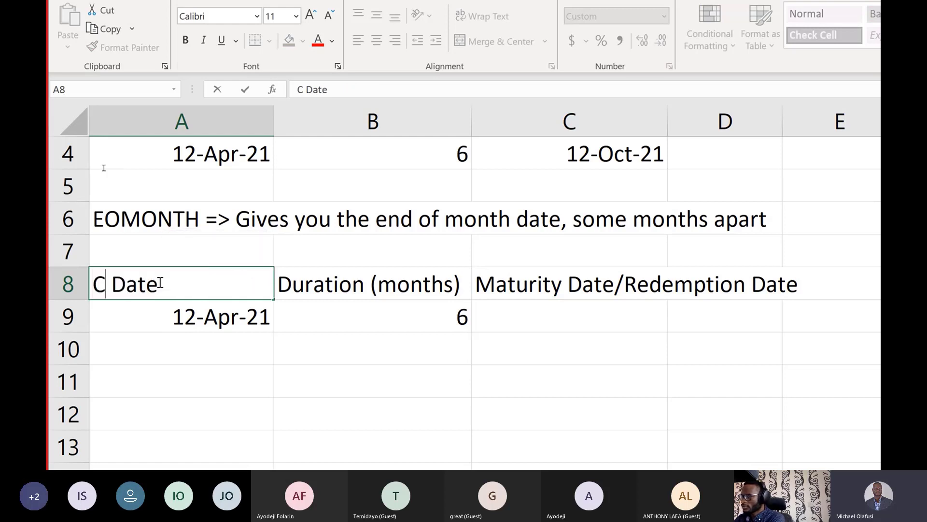
text(ntr)
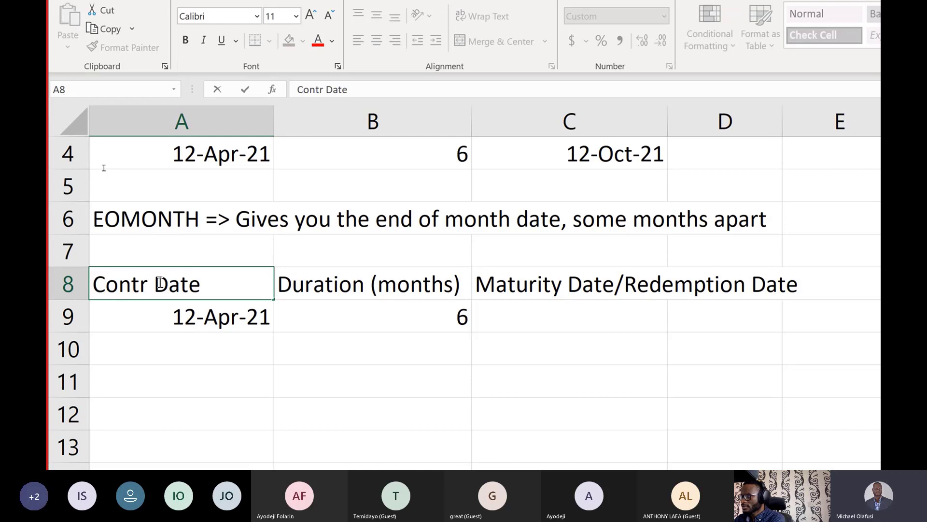
text(acto)
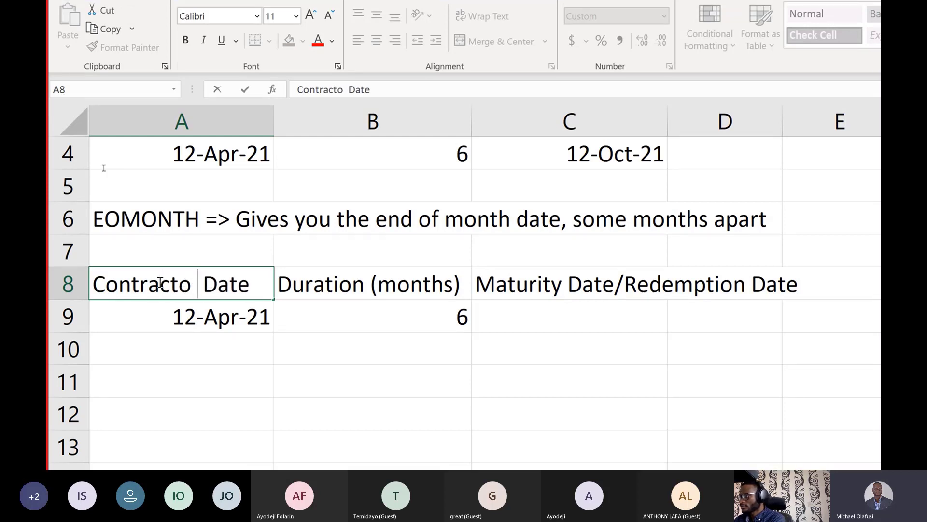
key(BackSpace)
key(BackSpace)
text(Start)
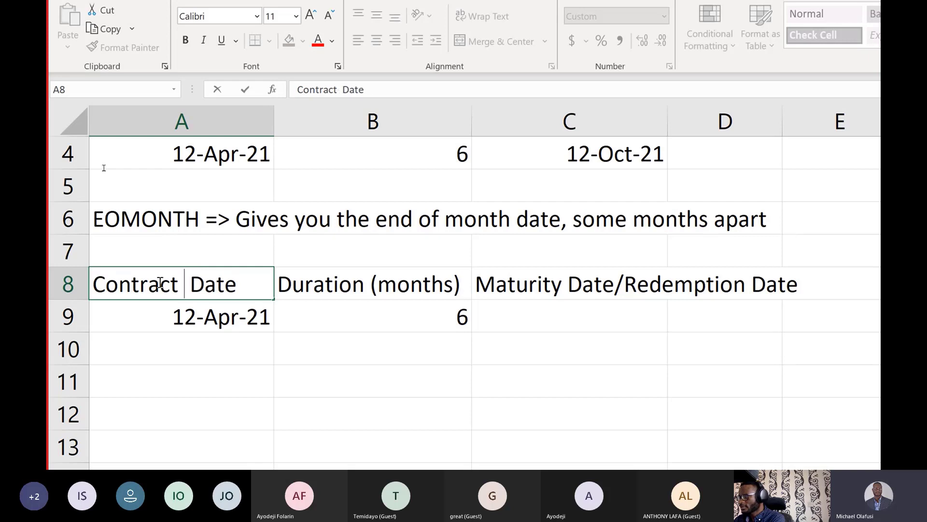
key(Return)
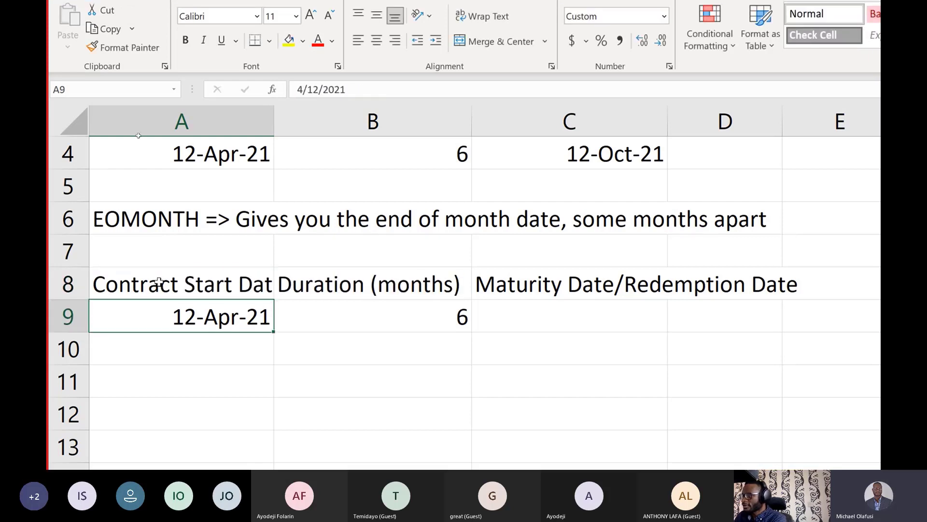
drag(276, 113, 309, 121)
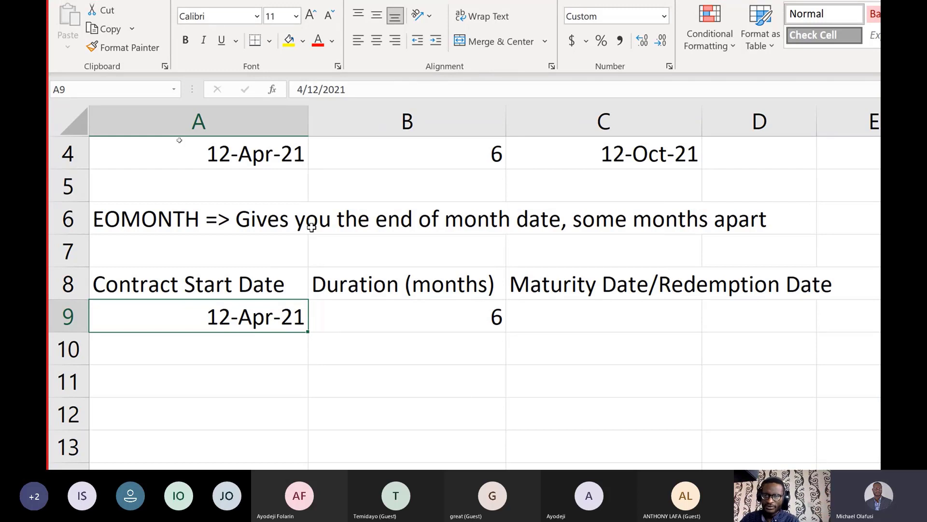
- Set the duration in B9 to 1 month
click(383, 309)
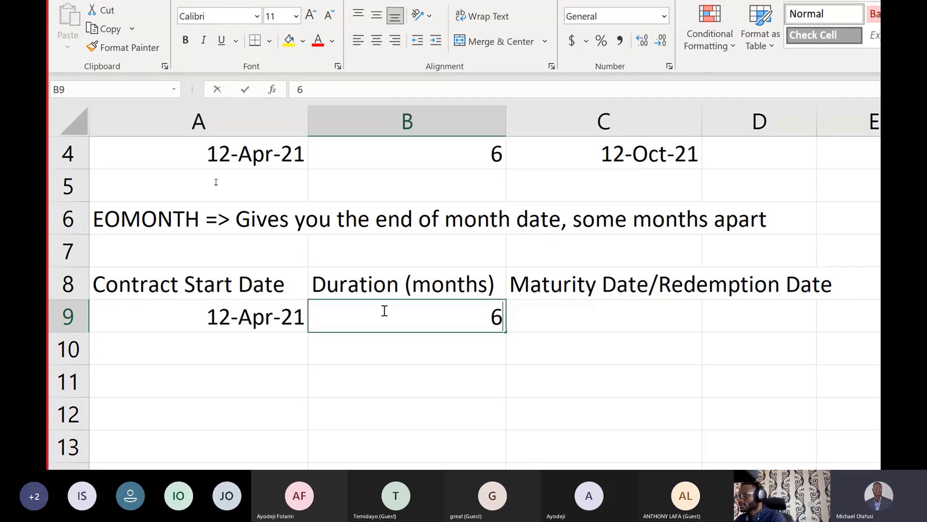
text(1)
key(Return)
click(383, 310)
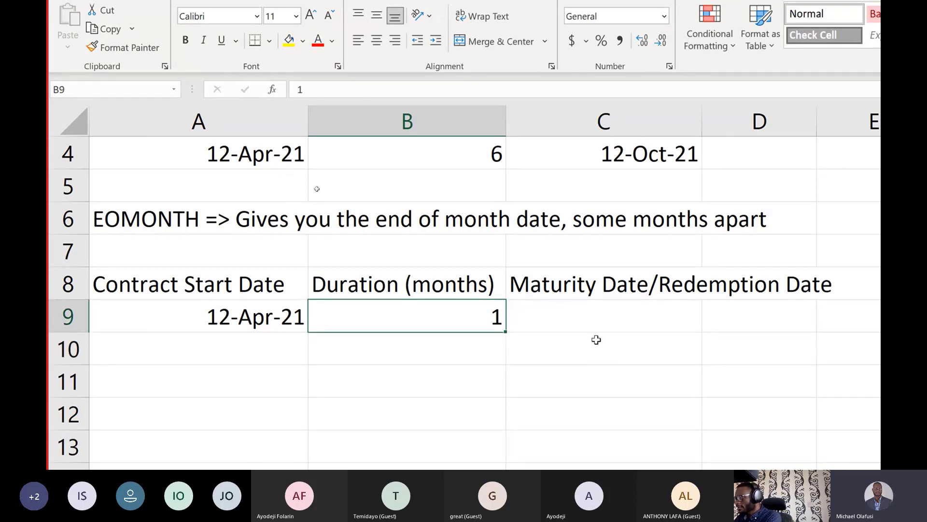
- Enter the formula =EOMONTH(A9,0) in C9 to get the end of the contract start month
click(576, 311)
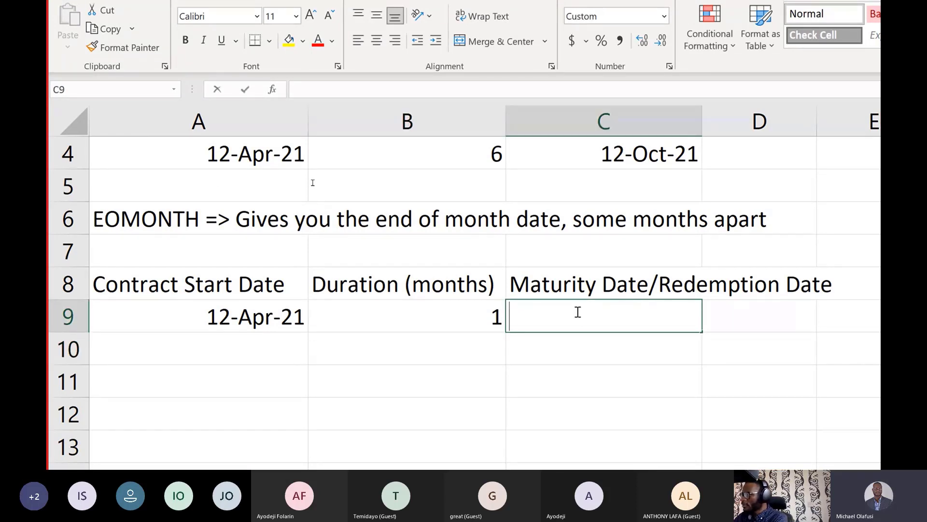
text(=eom)
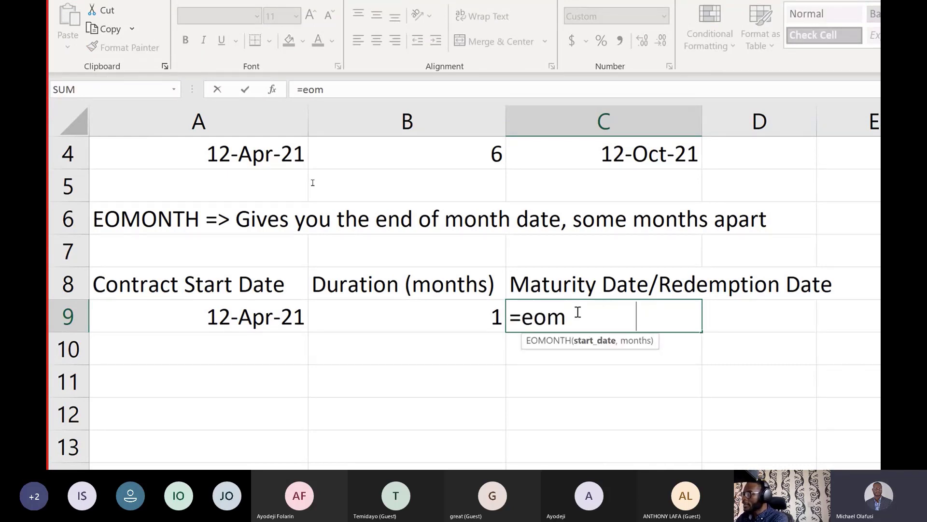
key(Tab)
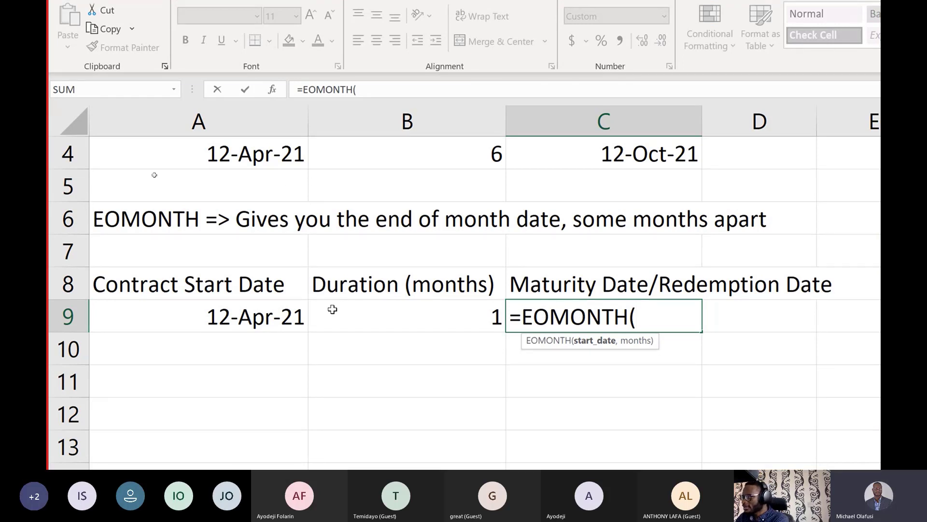
click(234, 308)
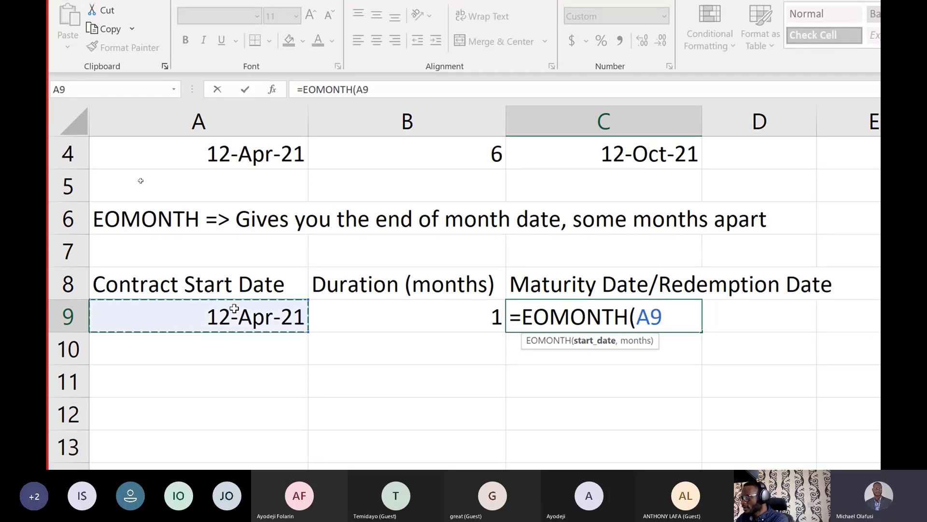
text(,)
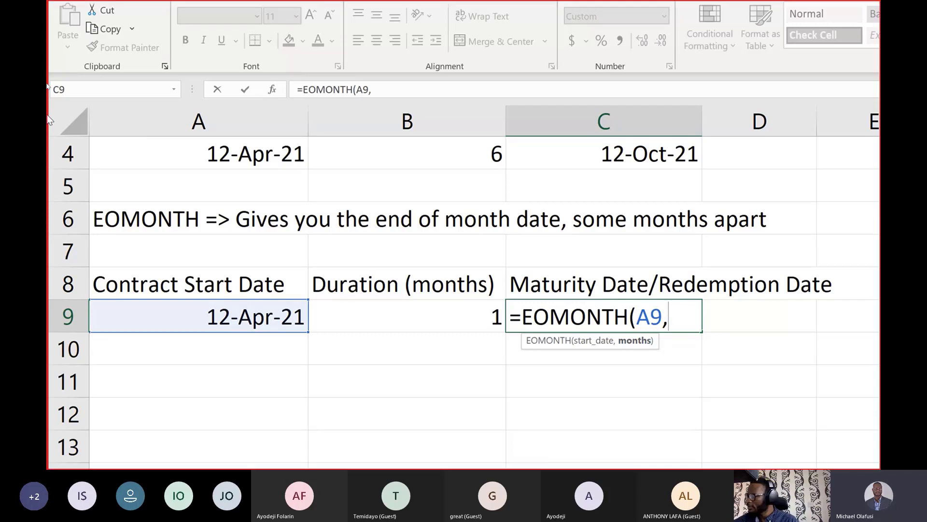
text(0)
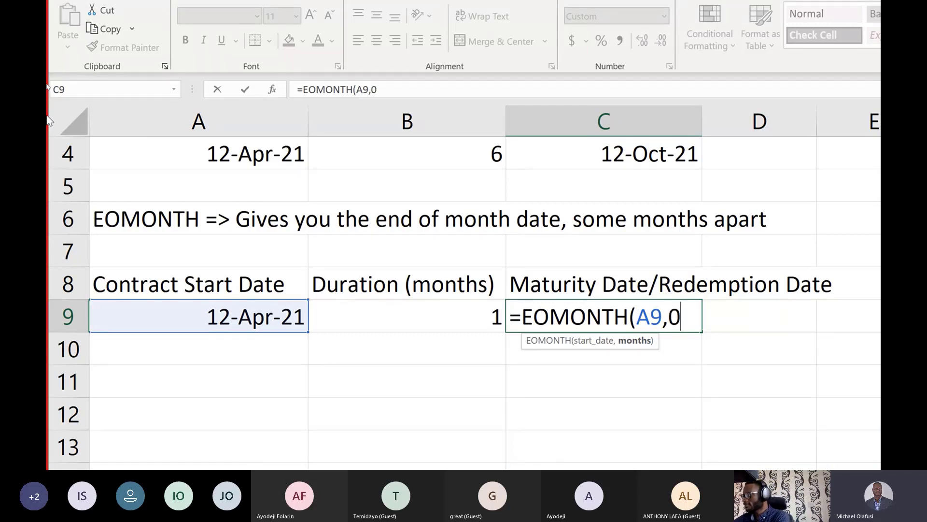
text())
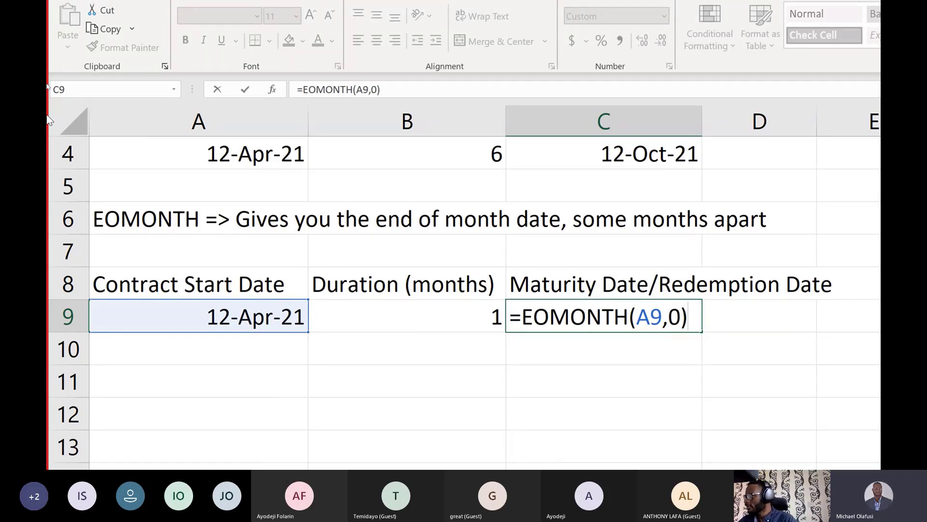
key(Return)
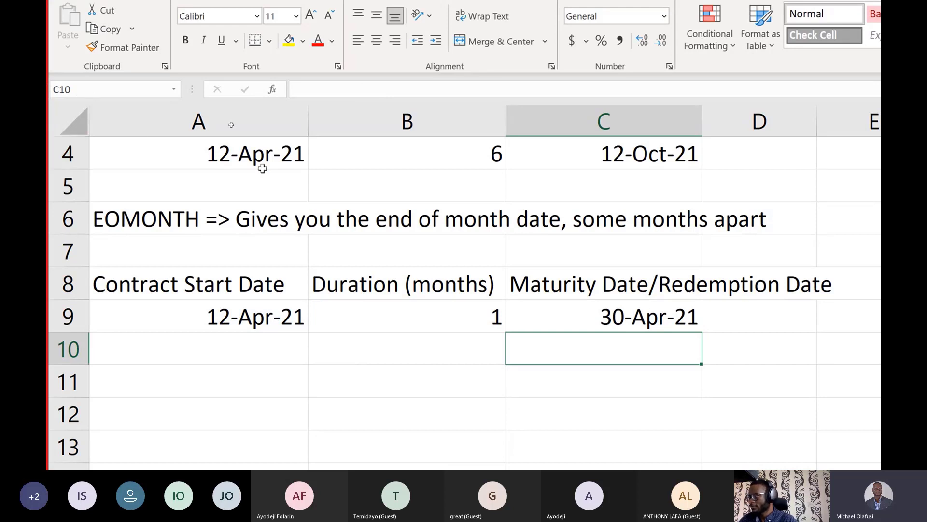
- Replace the months argument of the C9 formula with a reference to the duration, making it =EOMONTH(A9,B9)
click(626, 321)
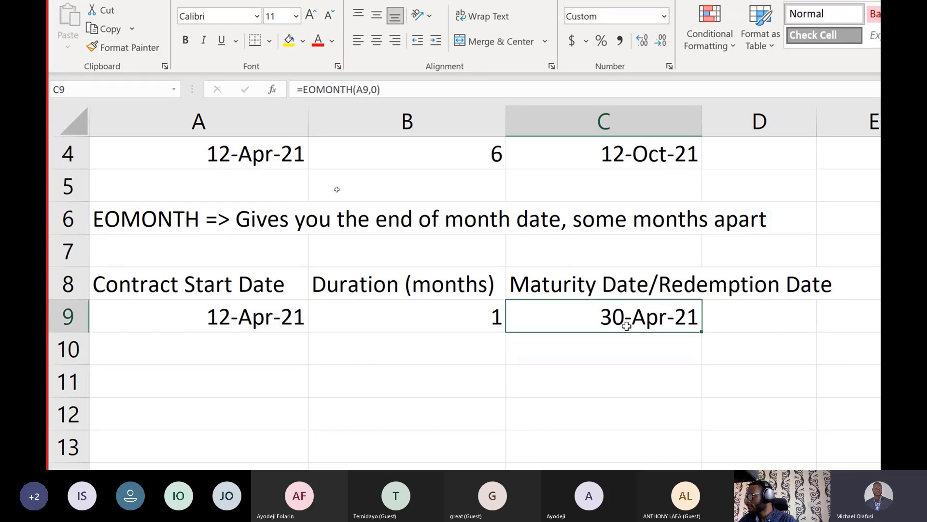
double_click(666, 317)
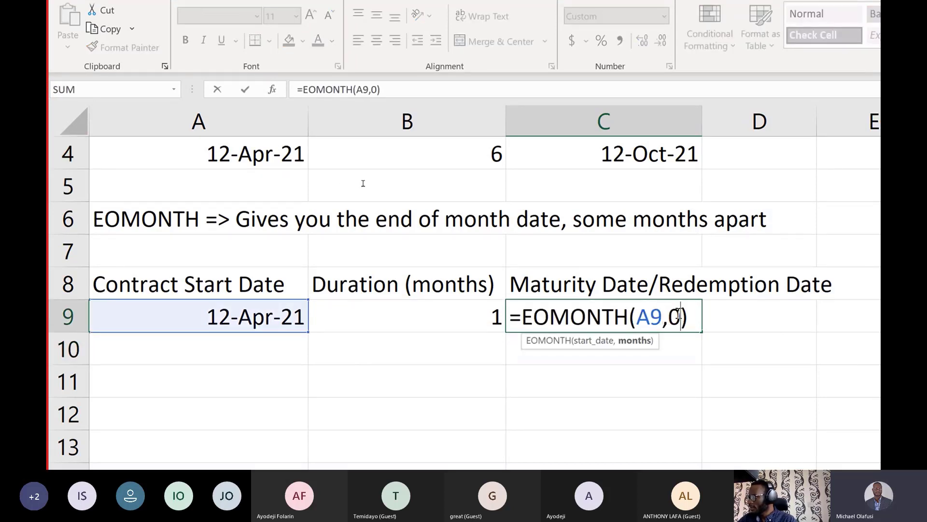
key(BackSpace)
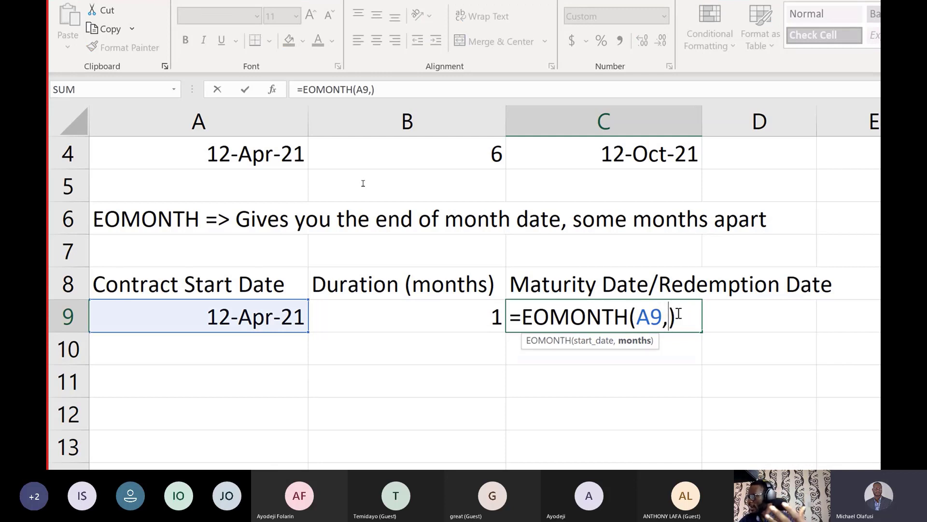
click(456, 311)
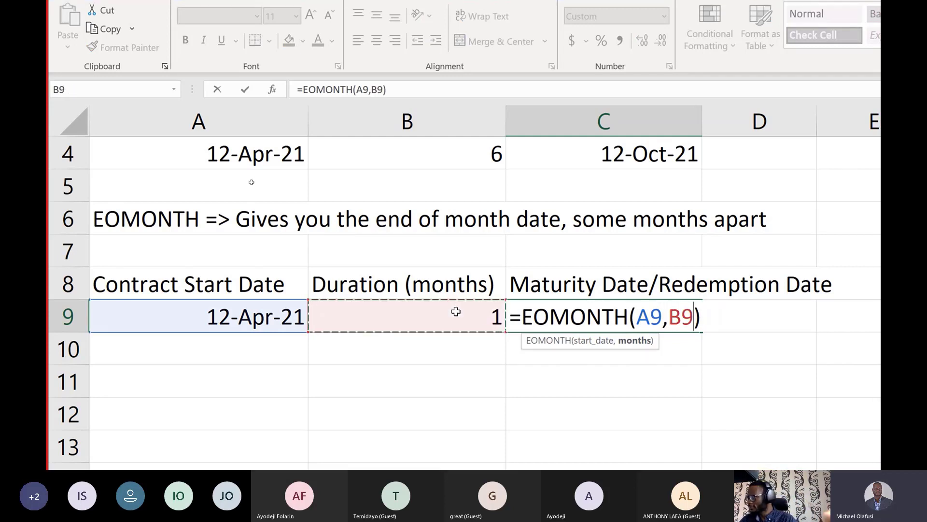
key(Return)
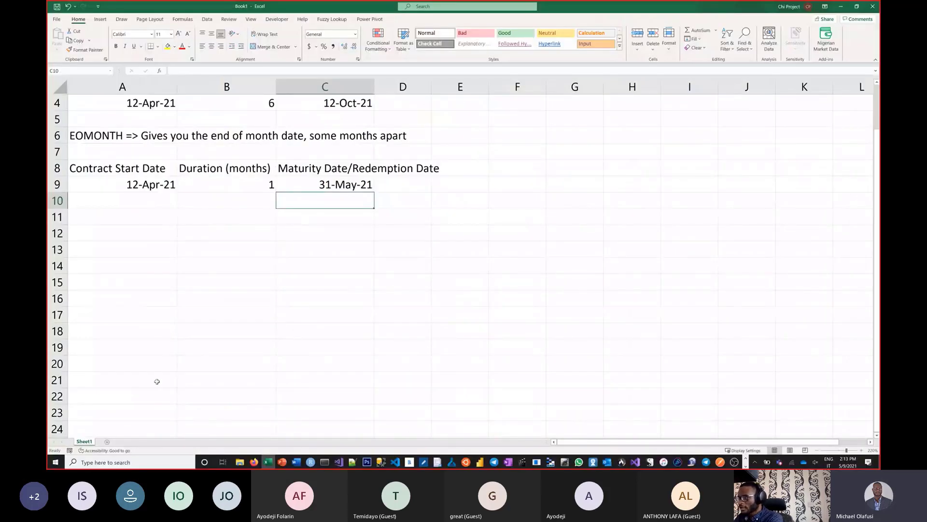
- Add a new blank worksheet after Sheet1
click(107, 442)
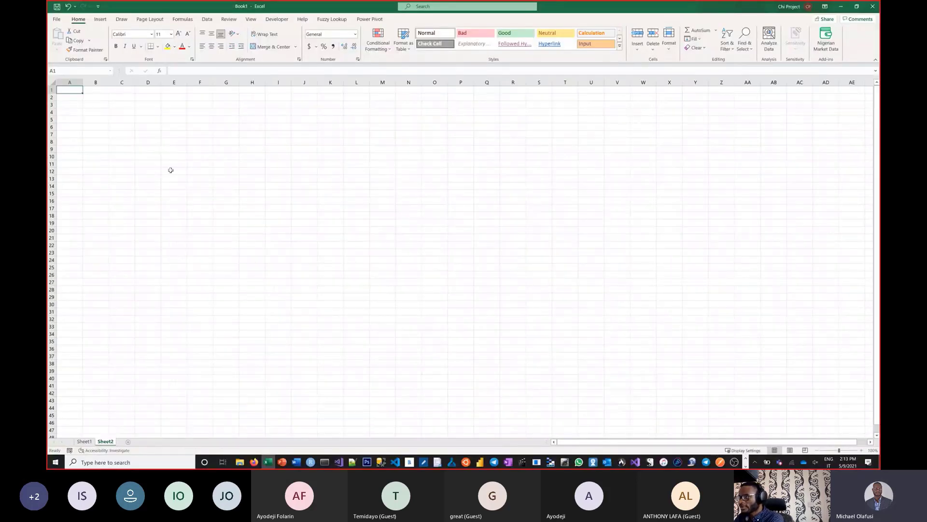
click(170, 170)
scroll(170, 170, up, 5)
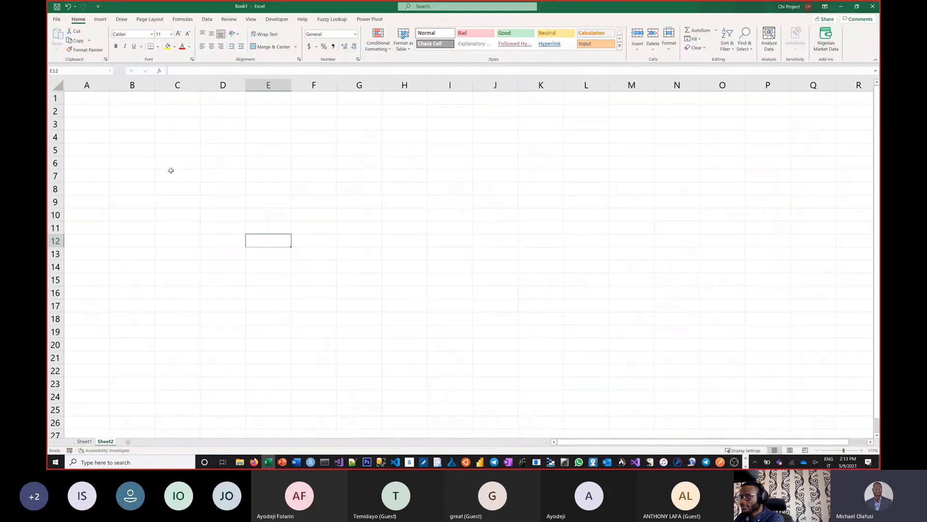
scroll(170, 170, up, 1)
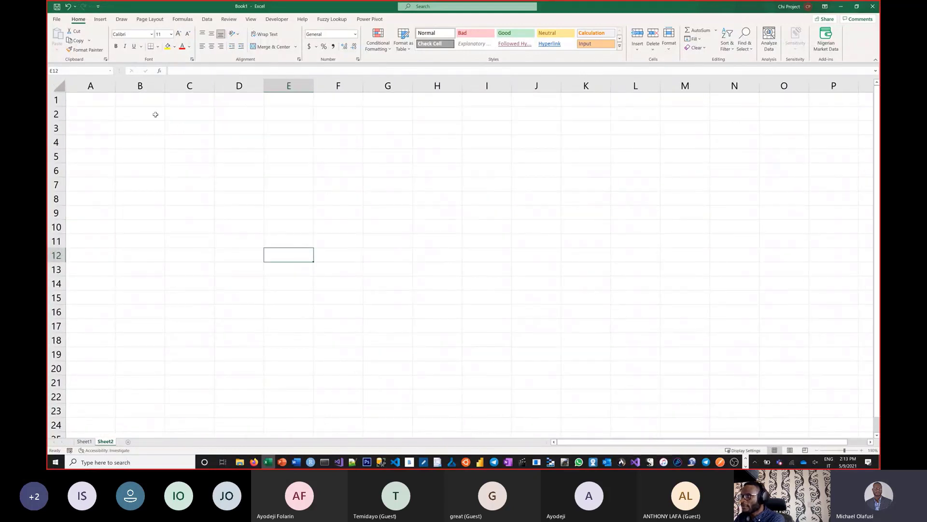
- Enter the date 1 Jun 2021 in cell E1 of the new sheet
click(281, 101)
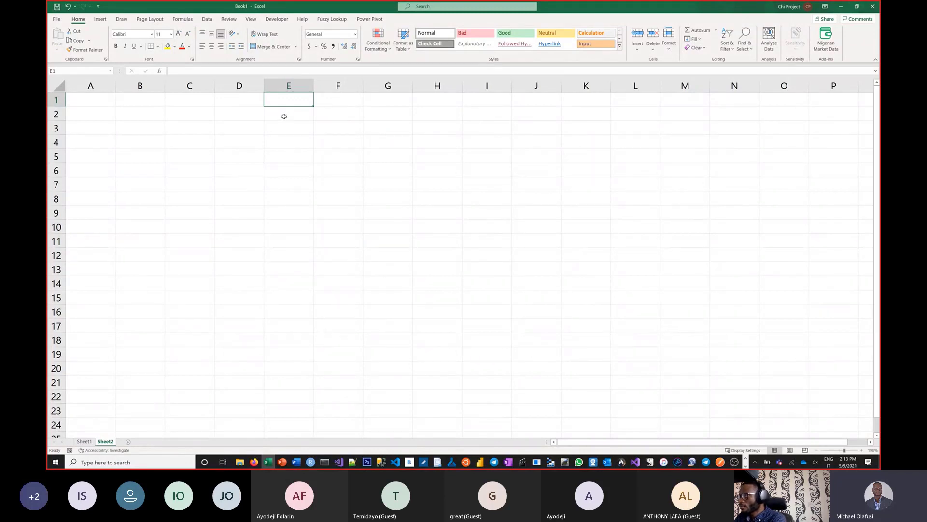
scroll(284, 116, up, 2)
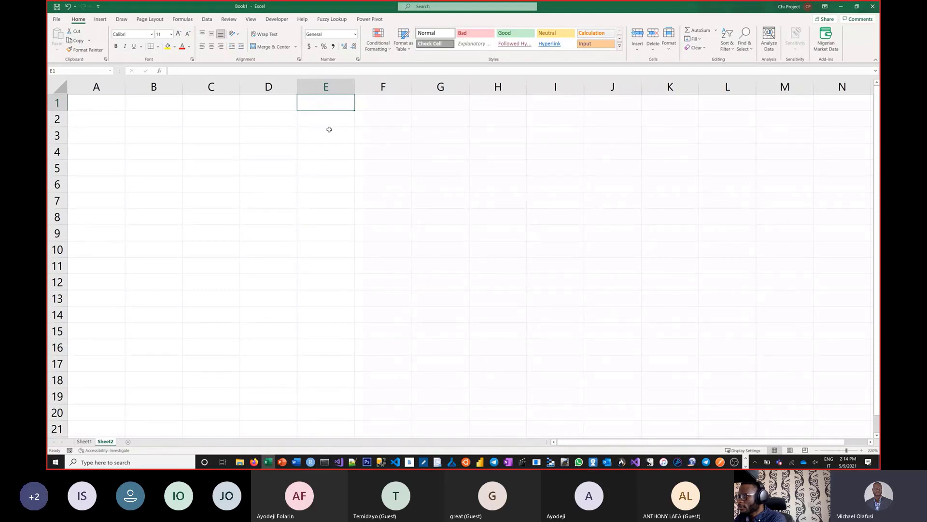
text(1)
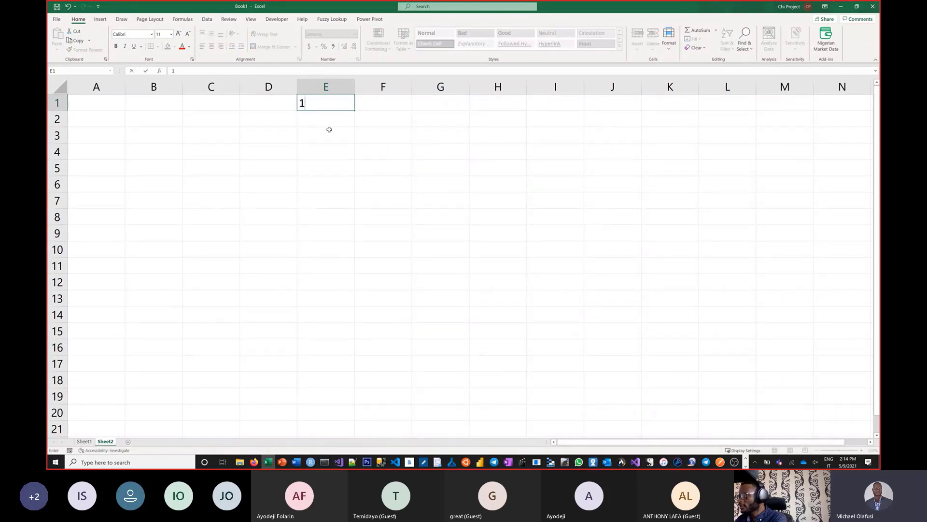
text( Jun 2)
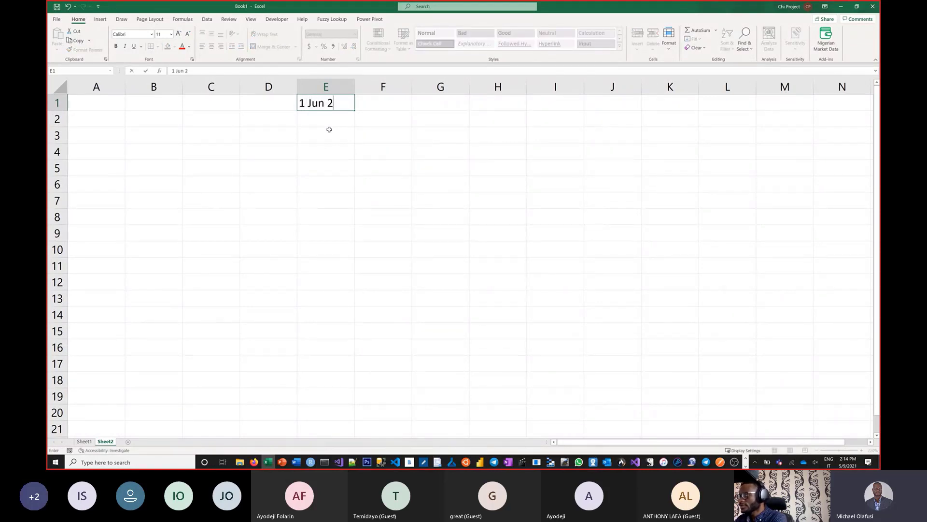
text(021)
key(Return)
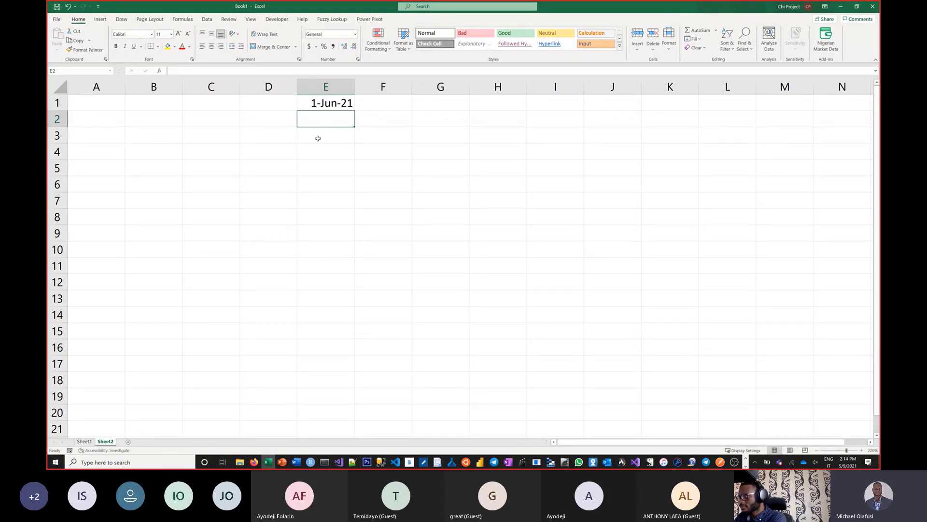
- Enter the label Model Period in A6 and widen column A slightly
click(124, 188)
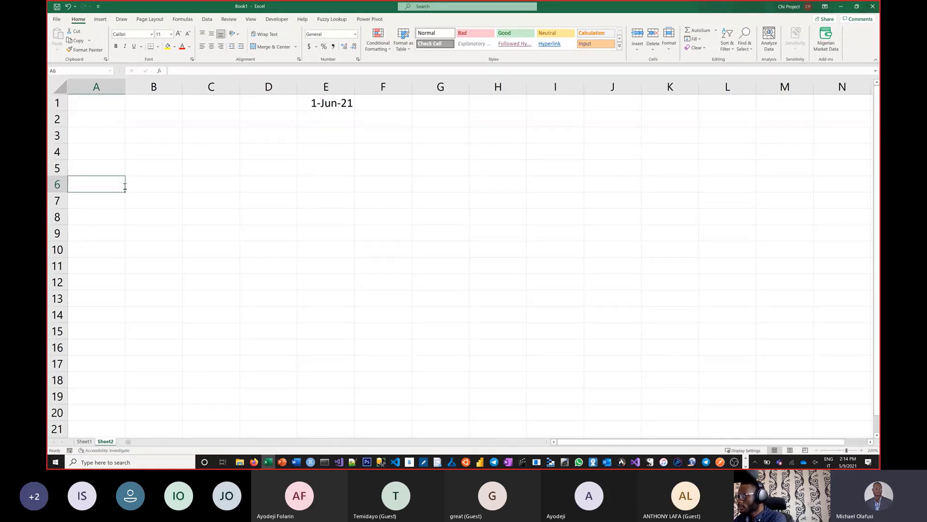
text(Mond)
key(BackSpace)
key(BackSpace)
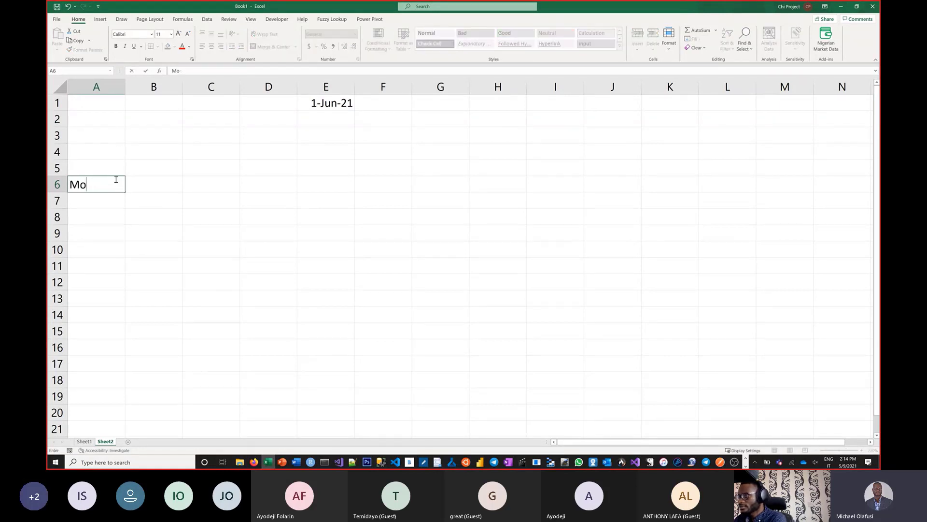
text(del Peru)
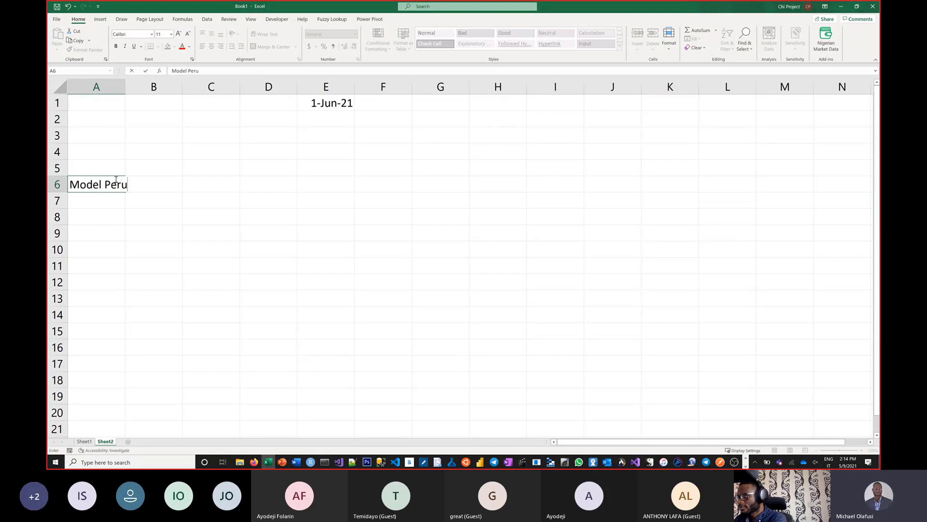
key(BackSpace)
text(io)
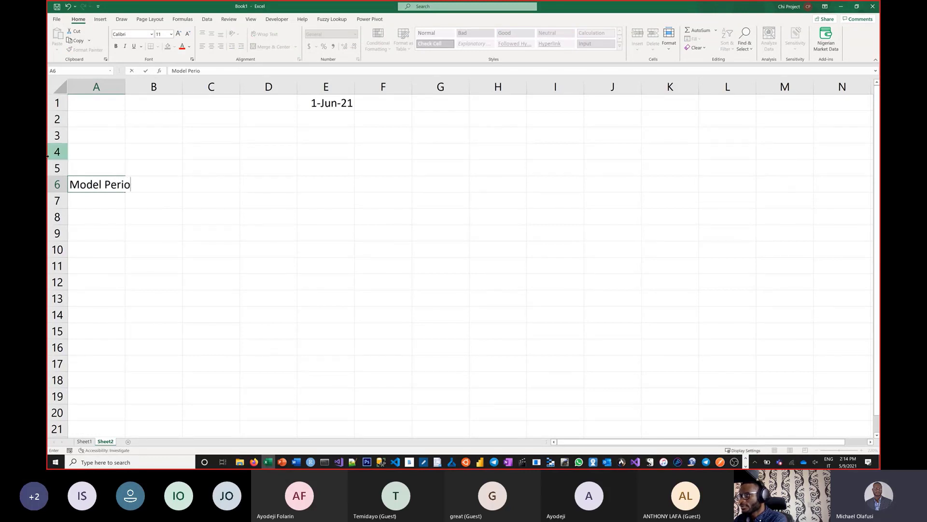
key(Return)
key(Up)
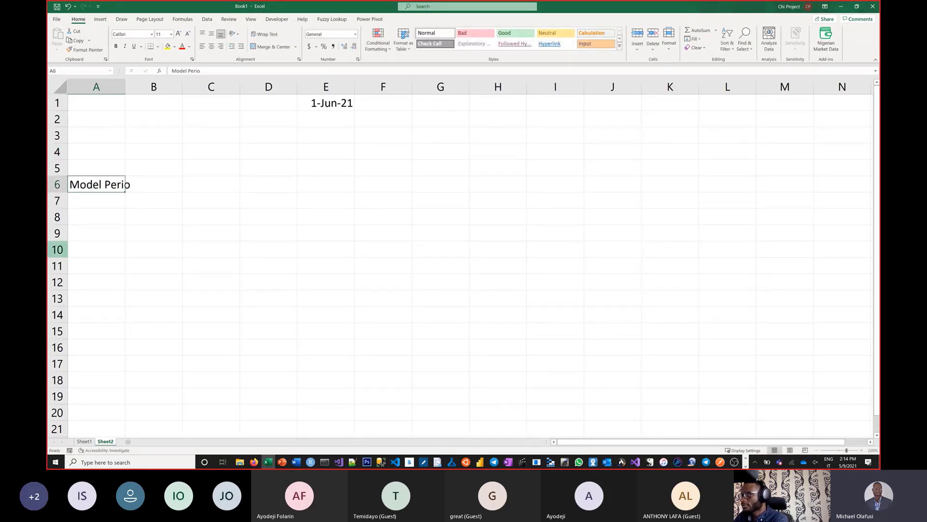
click(211, 71)
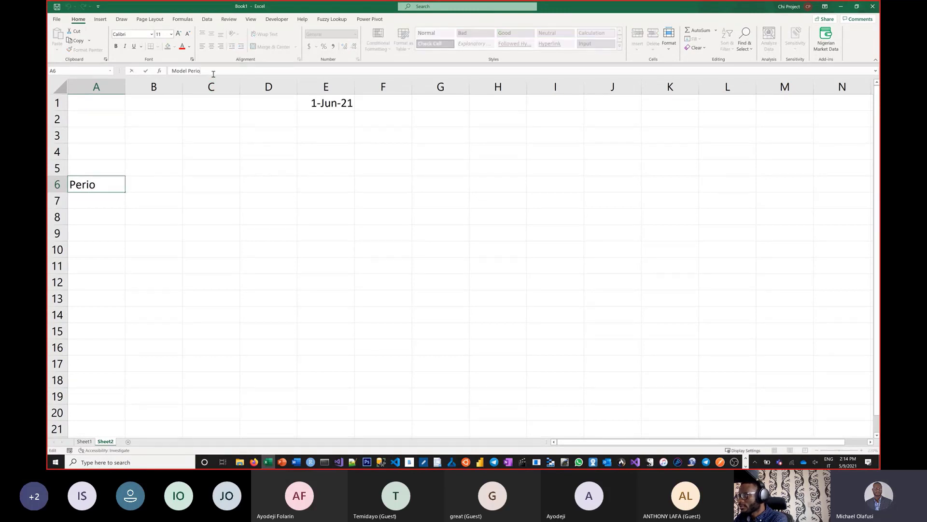
text(d)
key(Return)
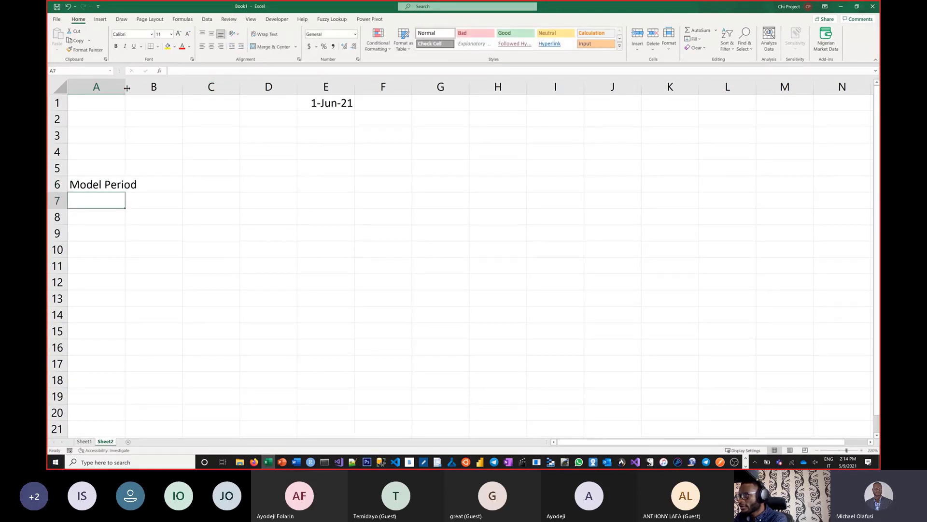
drag(125, 86, 135, 86)
- Enter the label Project Start in A5 and the date 1 Jun 2021 in B5
click(115, 170)
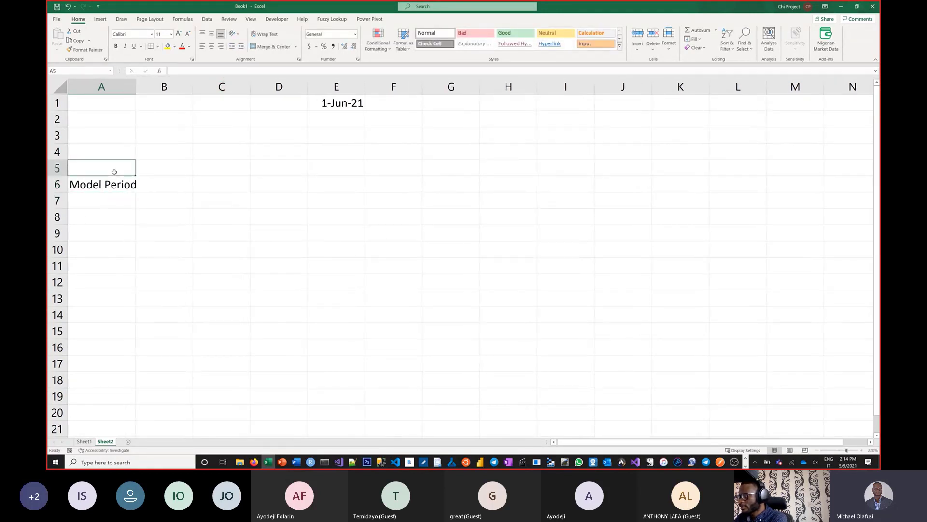
text(Mo)
key(BackSpace)
key(BackSpace)
key(BackSpace)
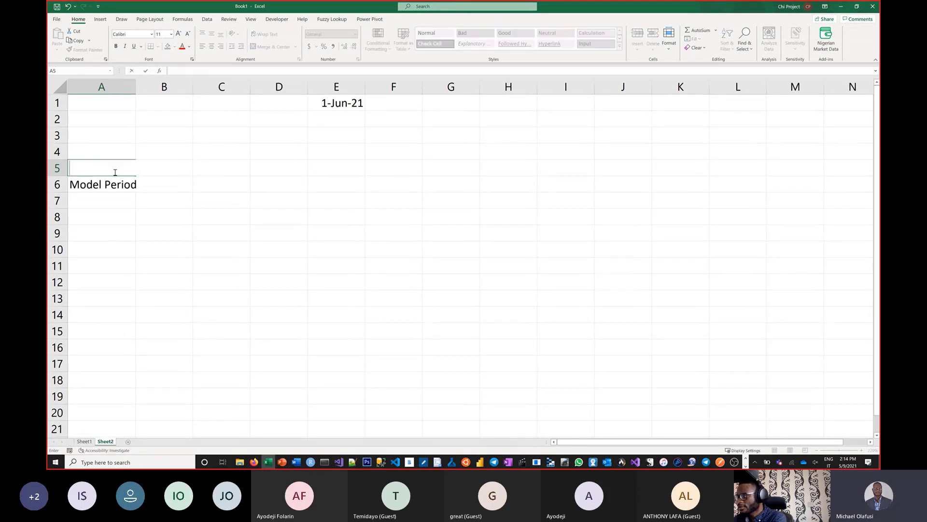
text(Project Start)
key(Tab)
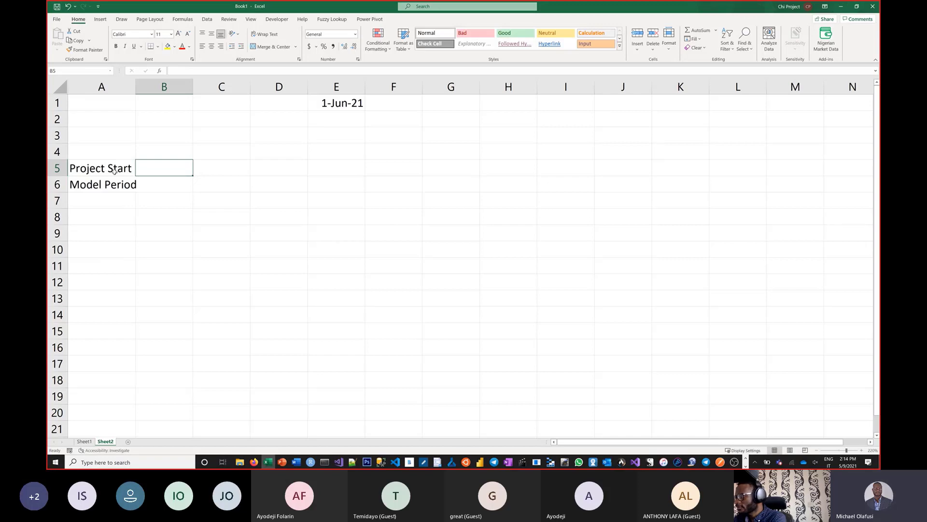
text(1 Jun 202)
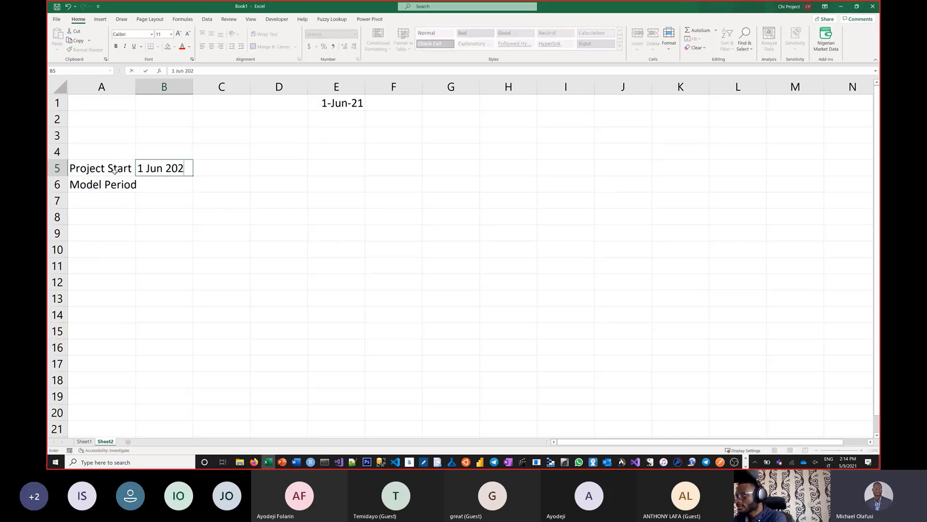
text(1)
key(Return)
click(152, 171)
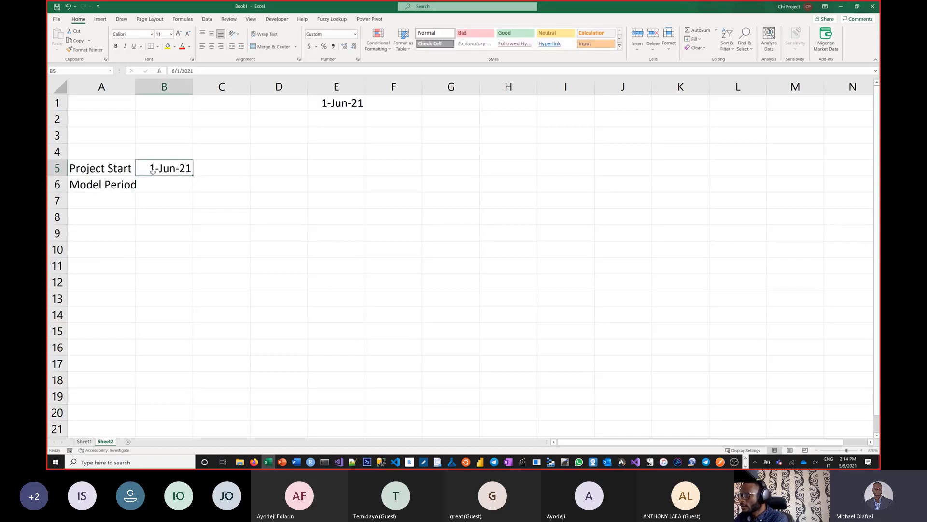
- Replace the date in E1 with a formula referencing the project start date in B5
click(329, 103)
text(=)
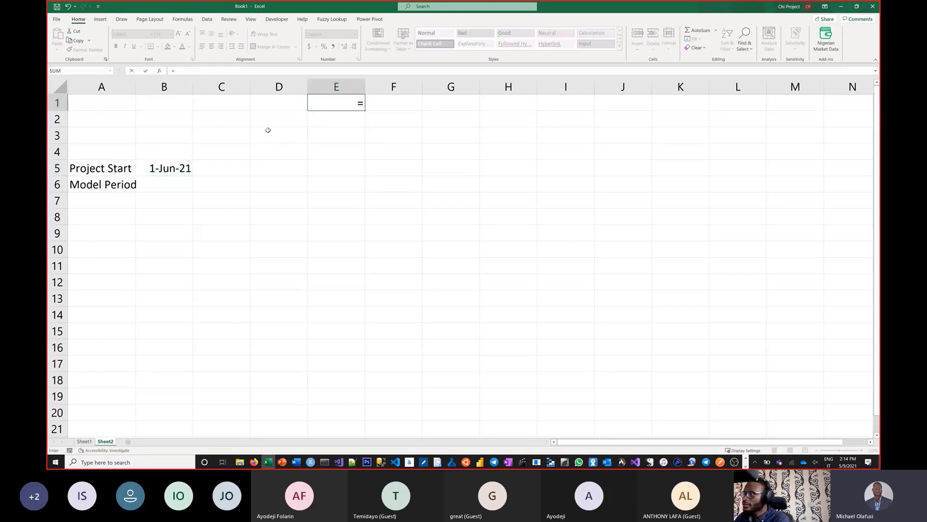
click(184, 168)
key(Return)
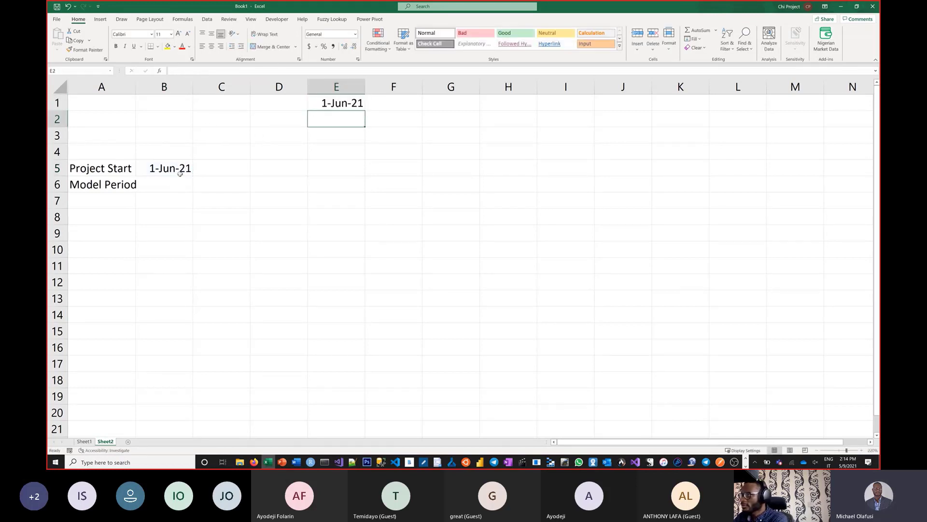
- Move the Model Period label down to A7 and enter the label Project End in A6
click(103, 189)
drag(103, 193, 101, 201)
click(97, 184)
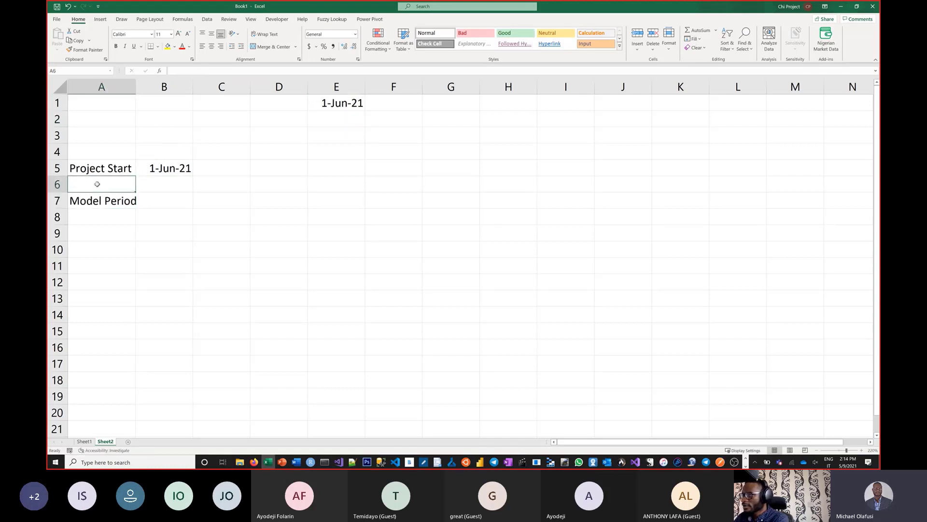
text(Project )
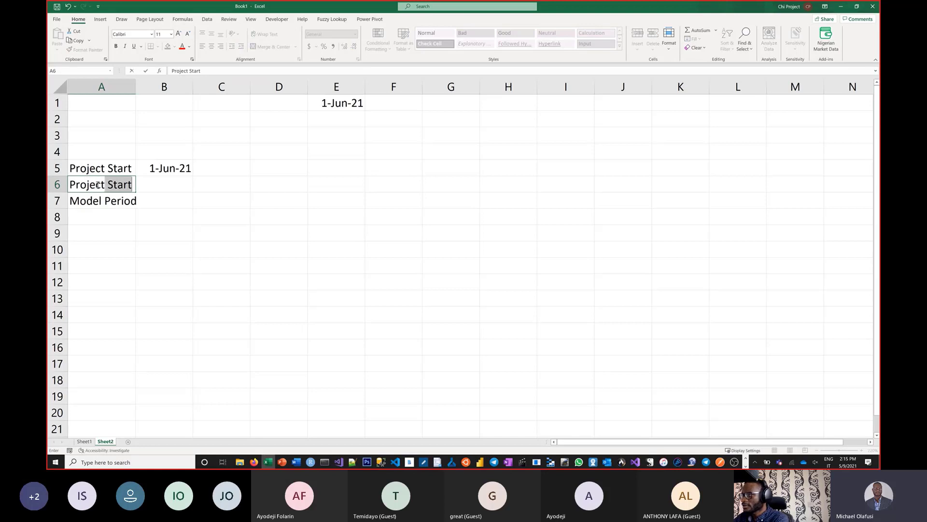
text(End)
key(Tab)
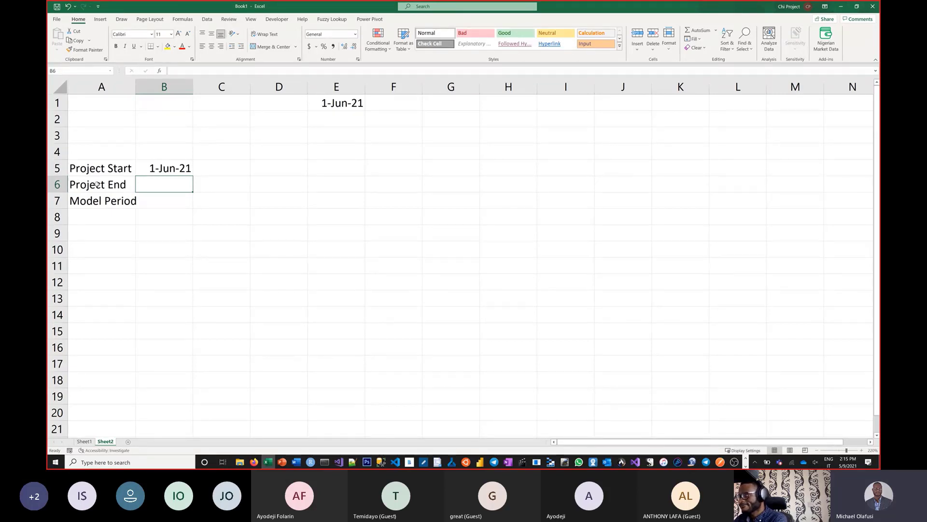
- Enter the project end date 31 Dec 2031 in B6 and fit column A's width to its labels
text(3)
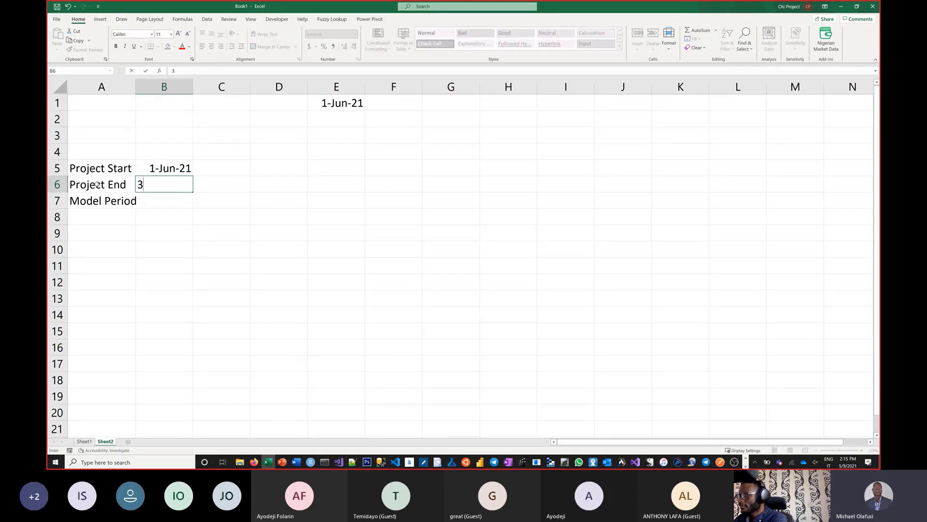
text(1 Dec )
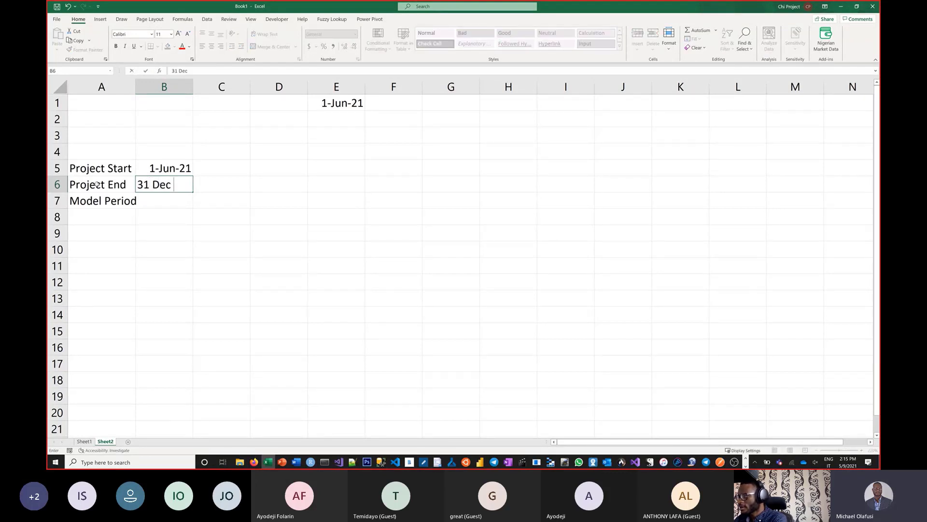
text(231)
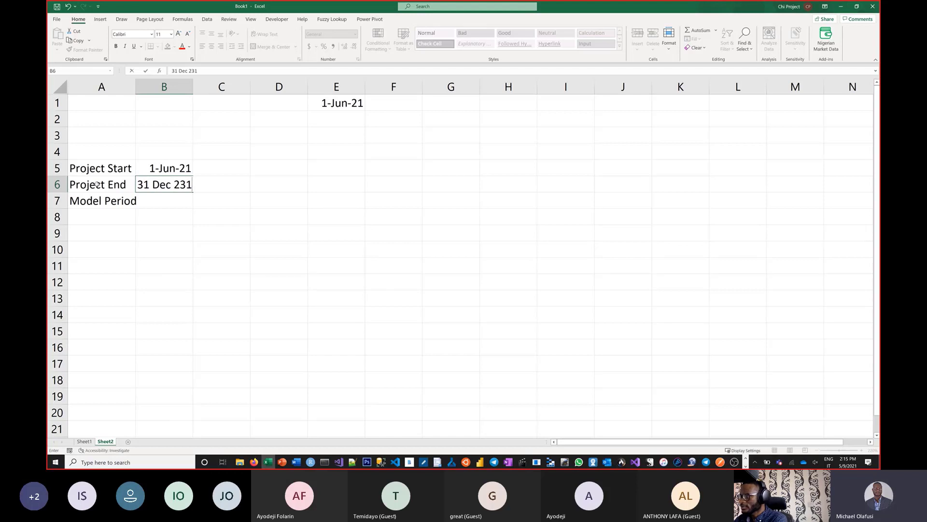
key(BackSpace)
key(BackSpace)
text(031)
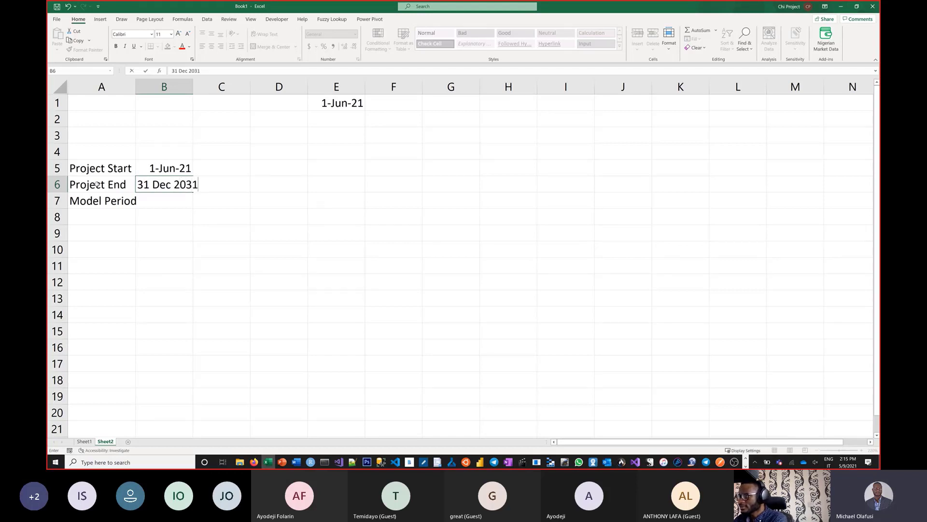
key(Return)
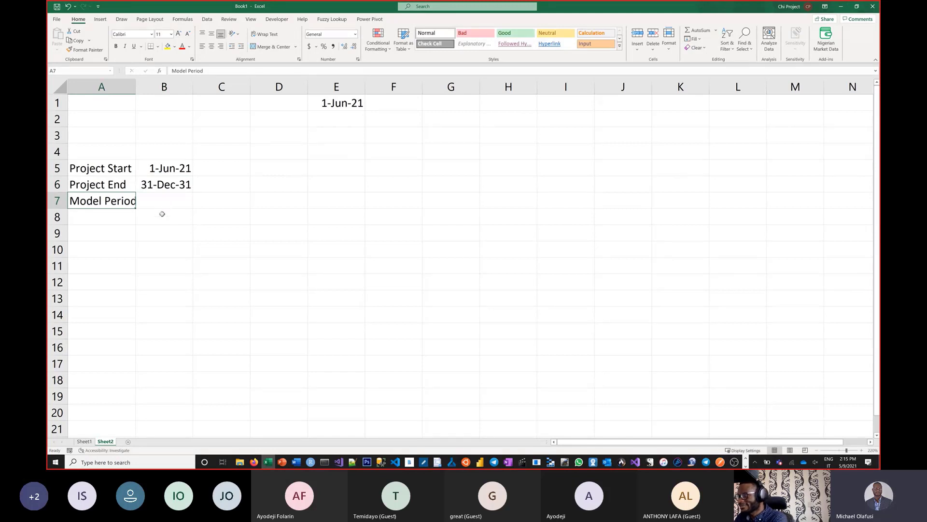
double_click(136, 86)
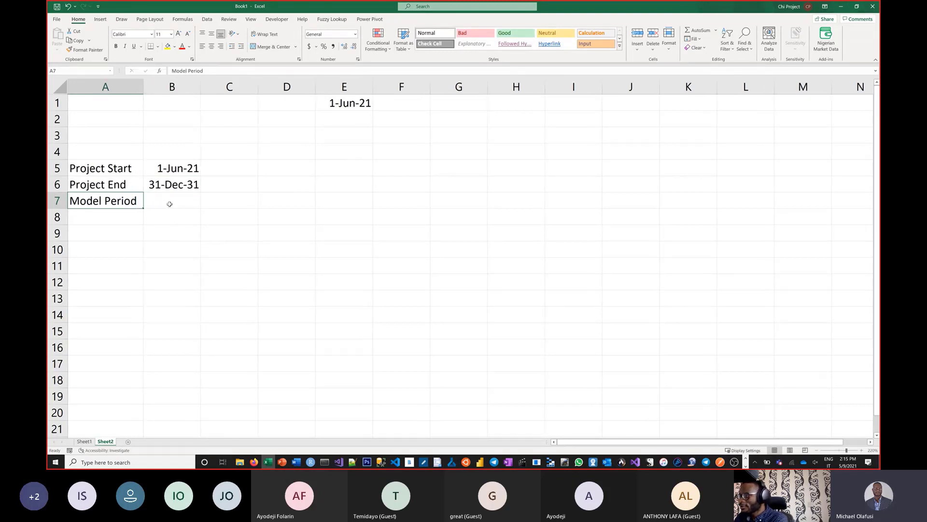
- Open the data validation settings for the Model Period cell B7 and allow only a list
click(169, 202)
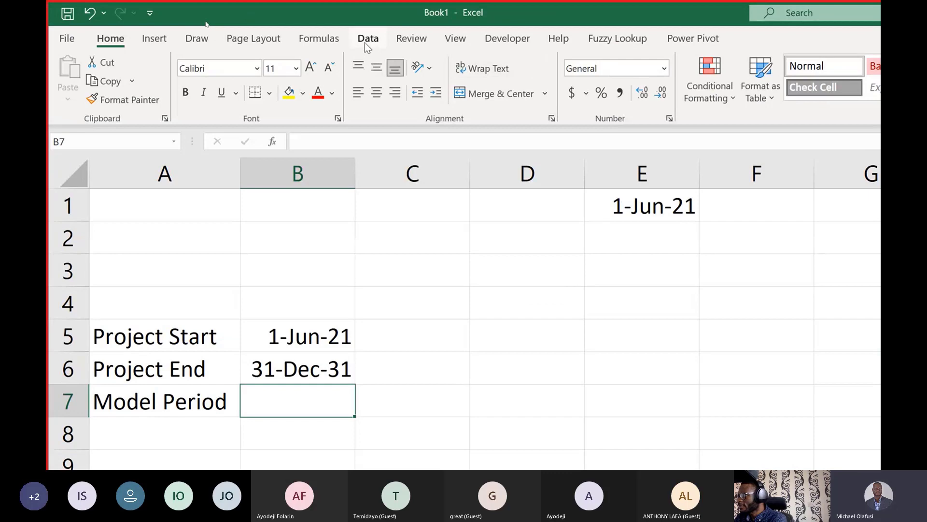
click(365, 43)
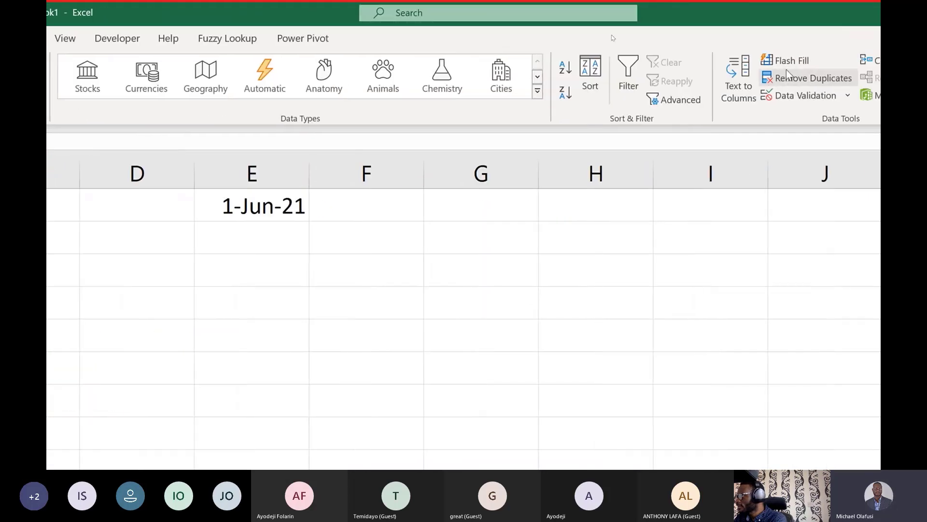
click(775, 97)
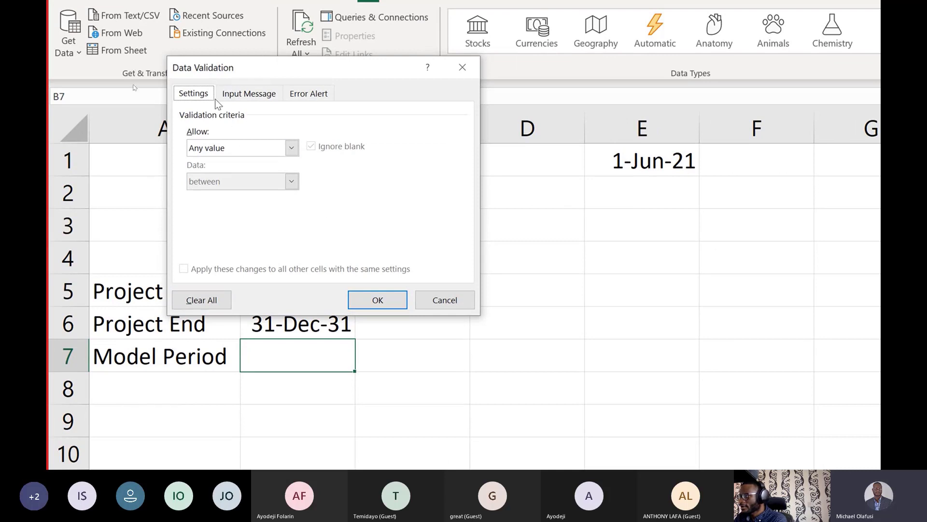
click(230, 145)
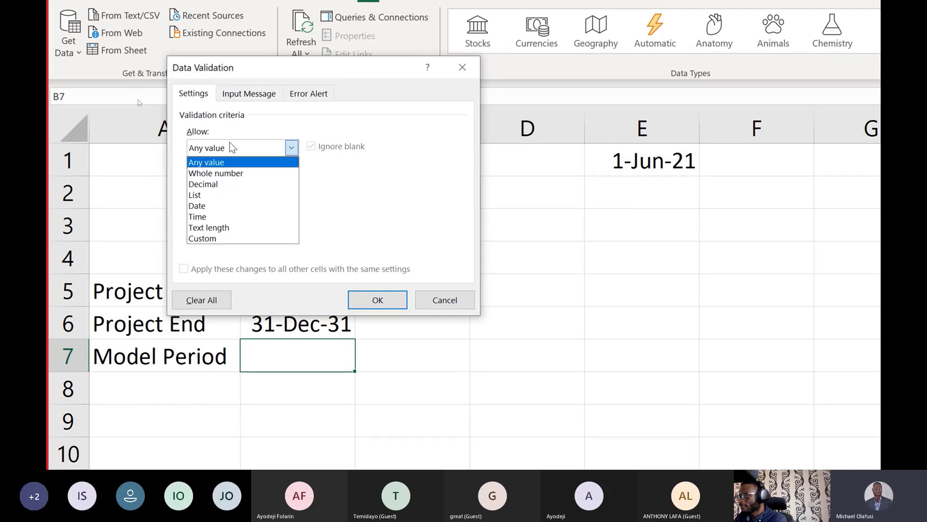
click(230, 195)
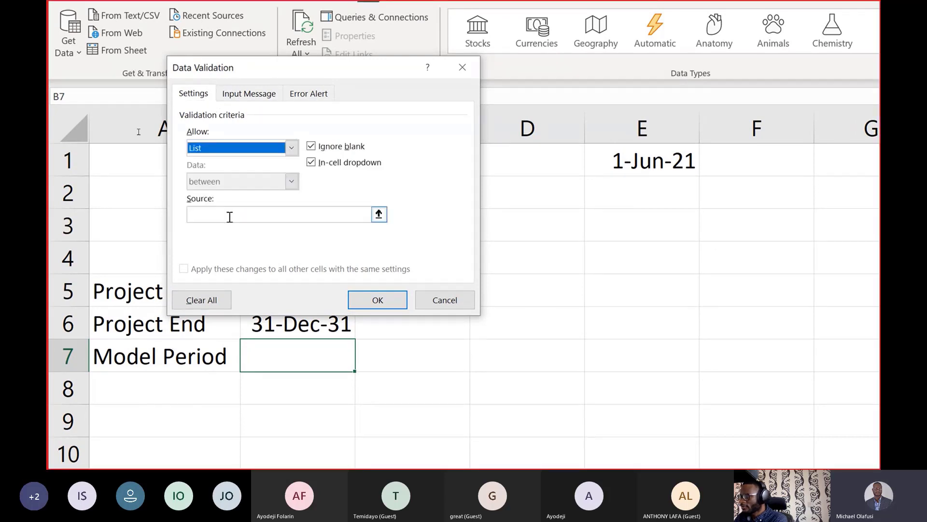
- Enter Monthly and Quarterly, separated by a comma, as the list source for the Model Period validation
click(230, 217)
text(Qart)
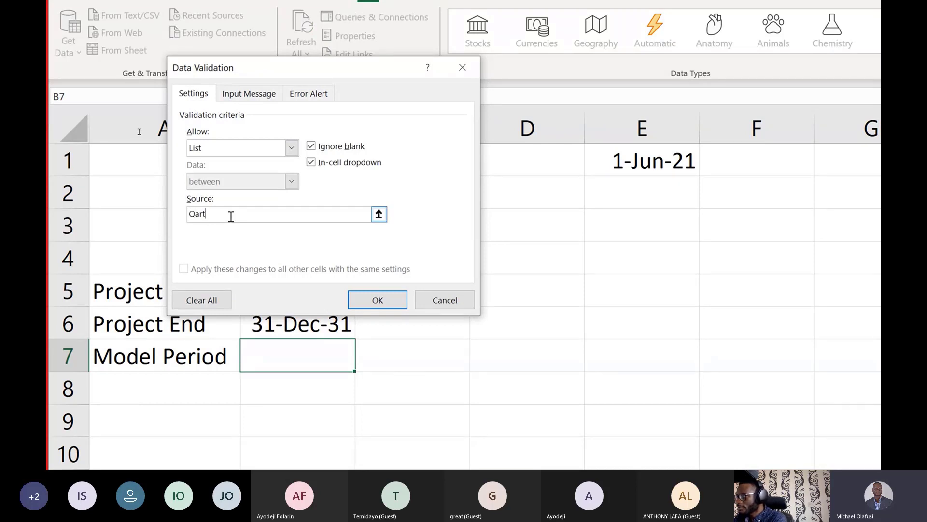
key(BackSpace)
key(BackSpace)
key(BackSpace)
text(uarterly)
click(190, 213)
text(Month)
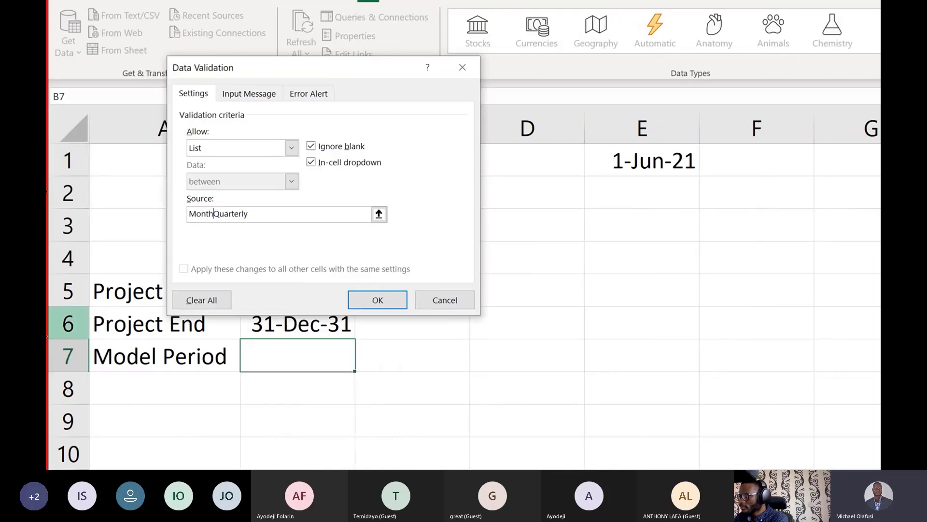
text(ly,)
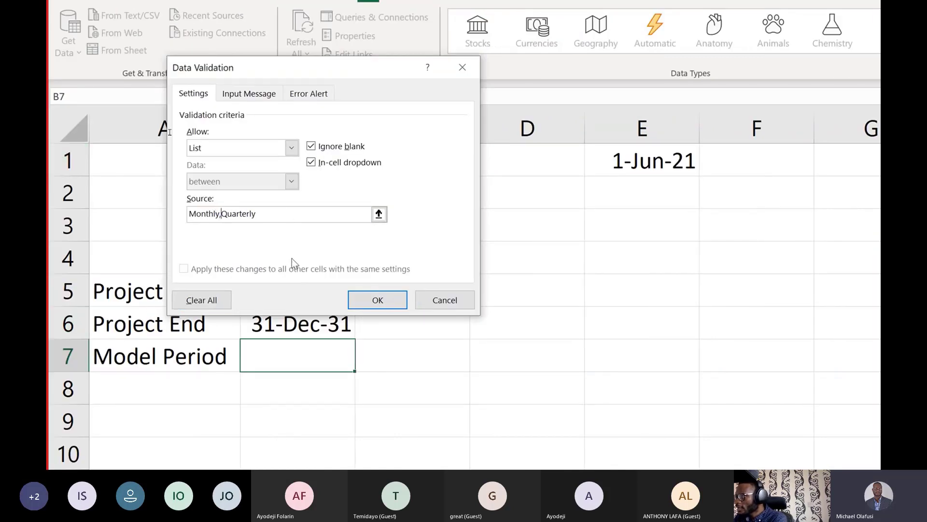
click(269, 207)
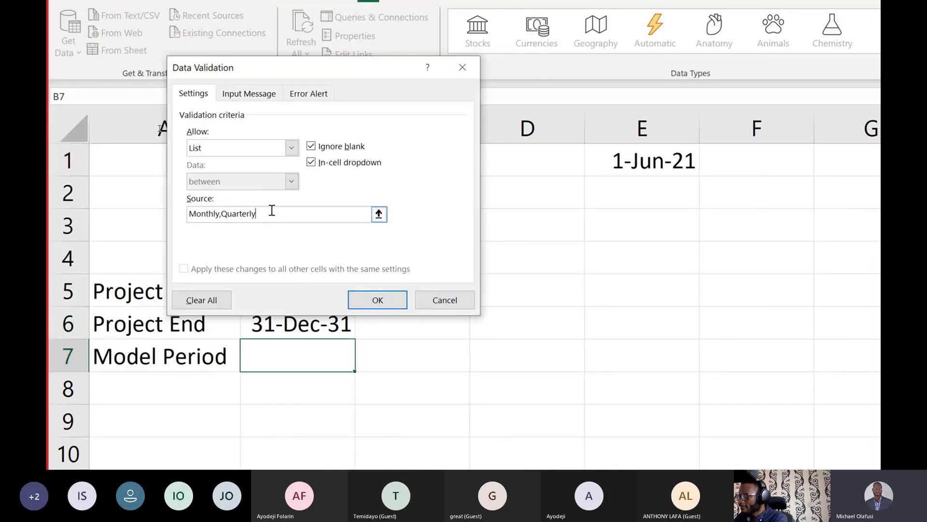
- Add Half-yearly and Yearly to the comma-separated validation source and apply the dropdown list to B7
text(,)
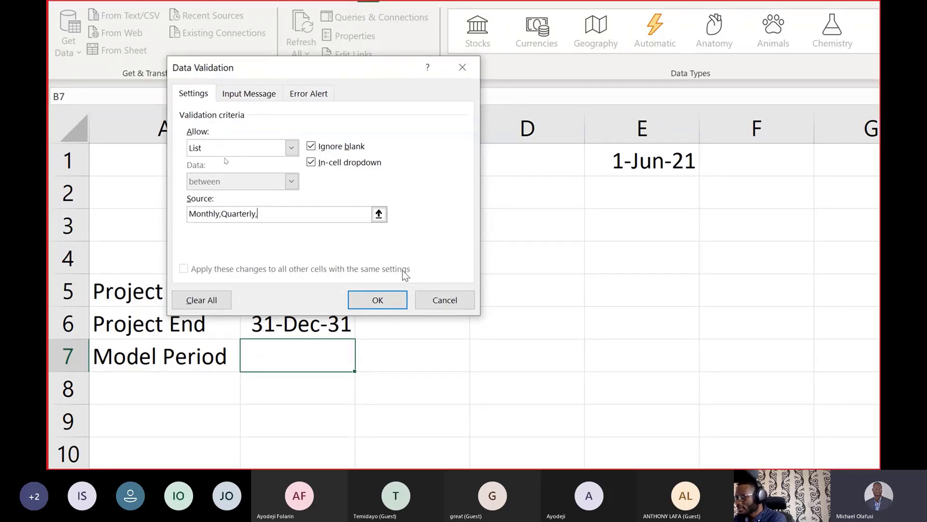
text(h)
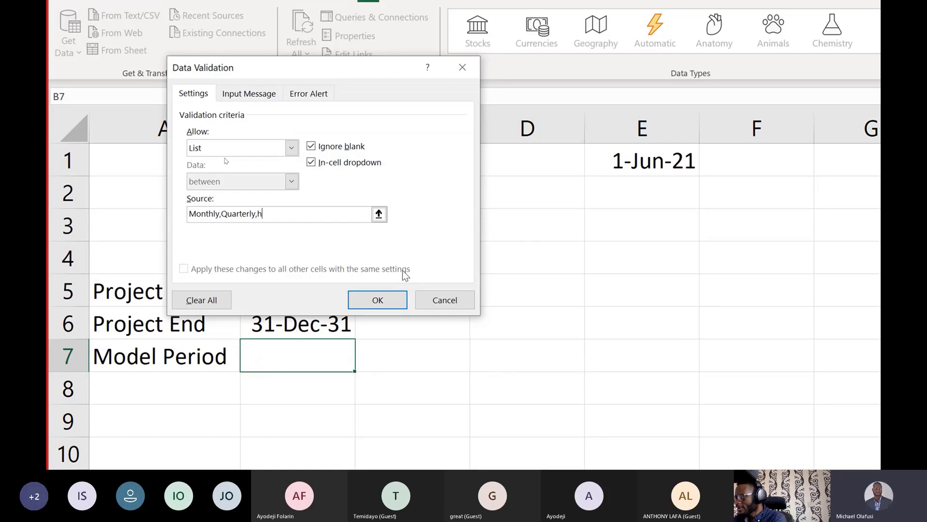
text(alf-yearly,yea)
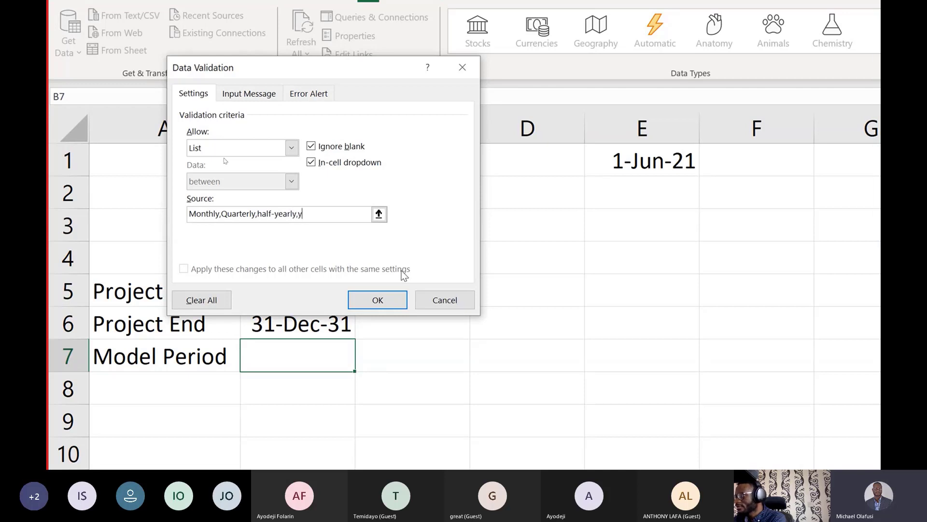
key(BackSpace)
key(BackSpace)
key(BackSpace)
text(Yearly)
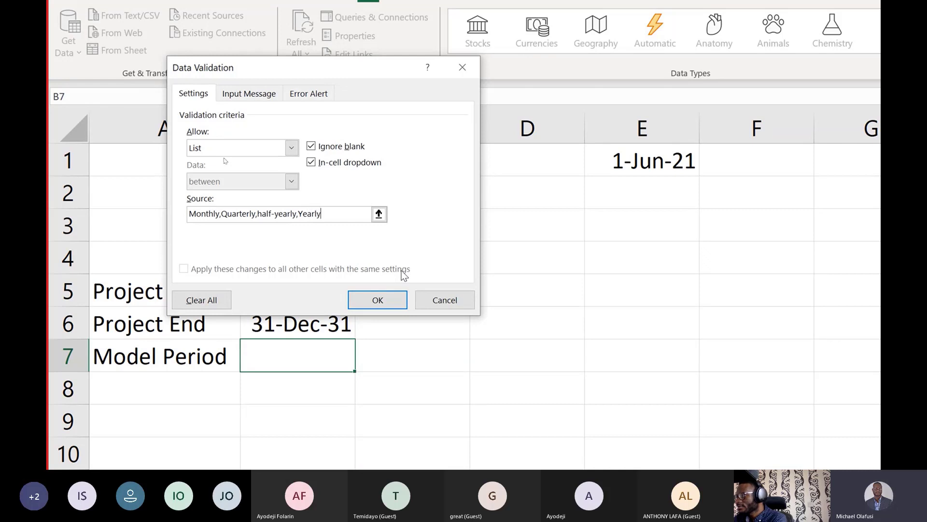
click(256, 213)
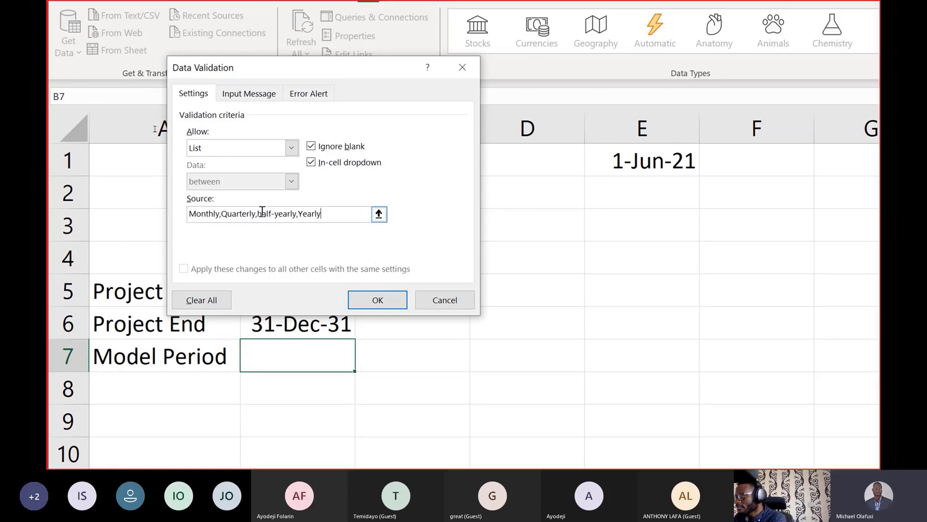
key(Delete)
text(H)
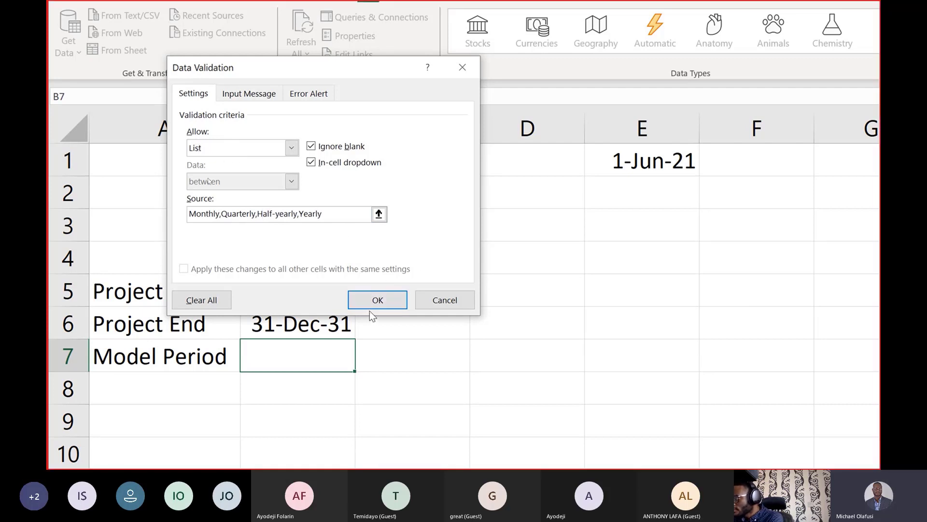
click(378, 301)
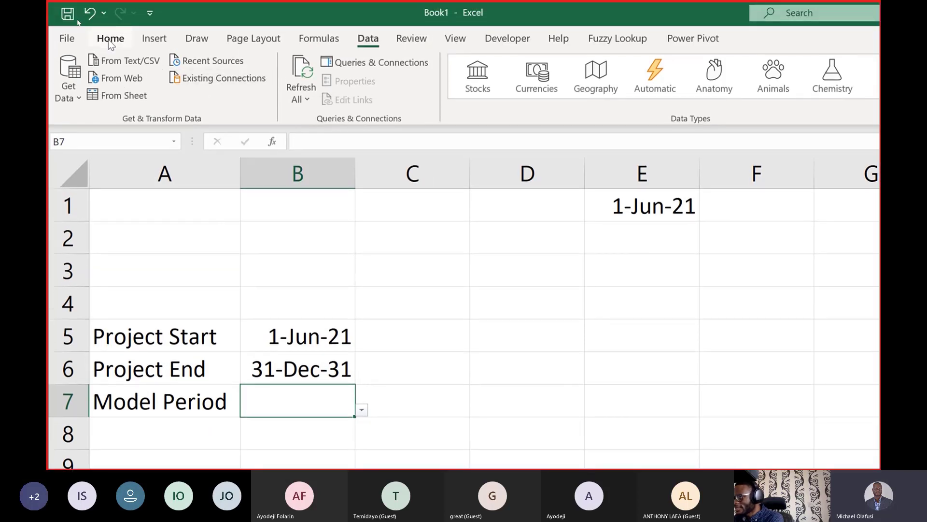
- Fill the Model Period input cell B7 with the light gold theme colour
click(110, 38)
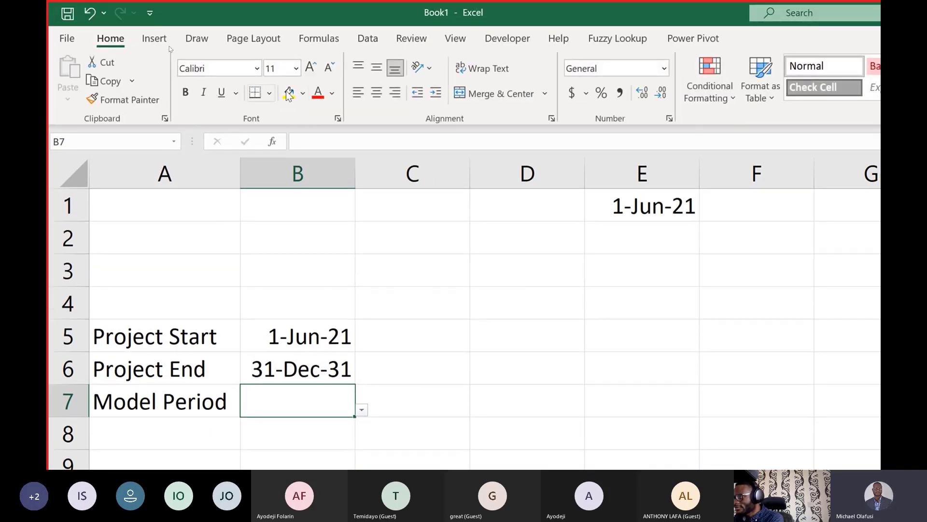
click(303, 92)
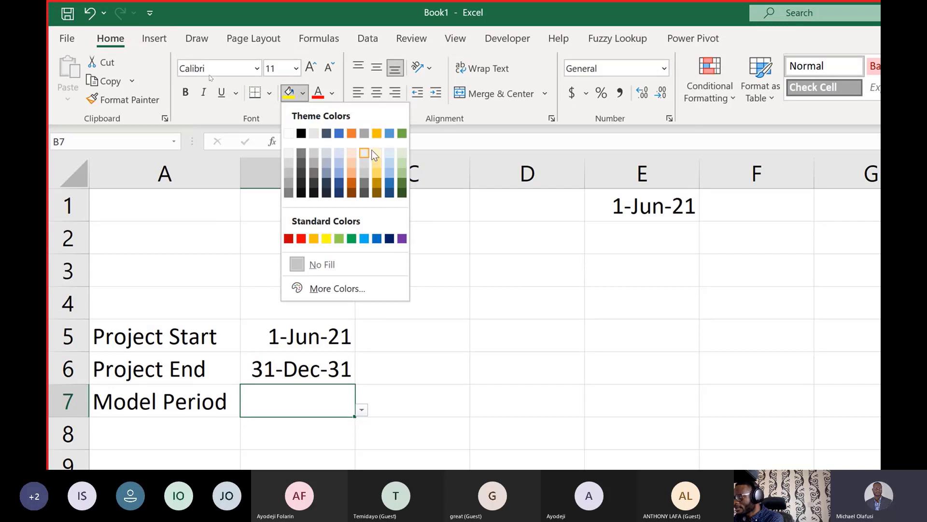
click(377, 151)
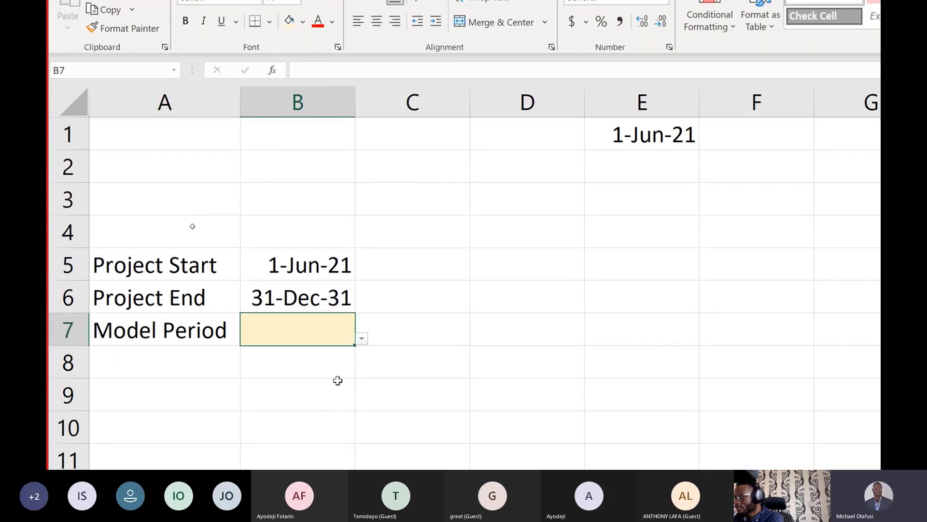
click(338, 389)
- Choose Monthly as the model period in B7
click(337, 337)
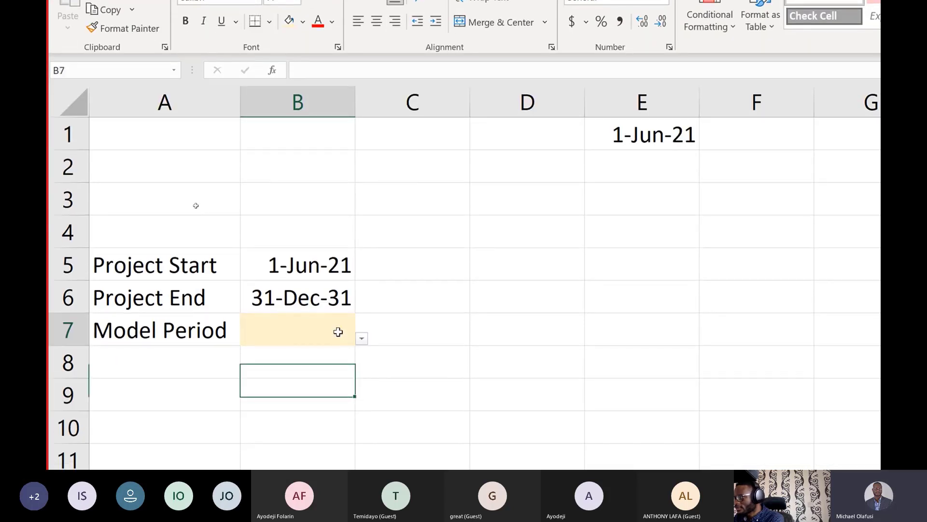
click(362, 338)
click(325, 365)
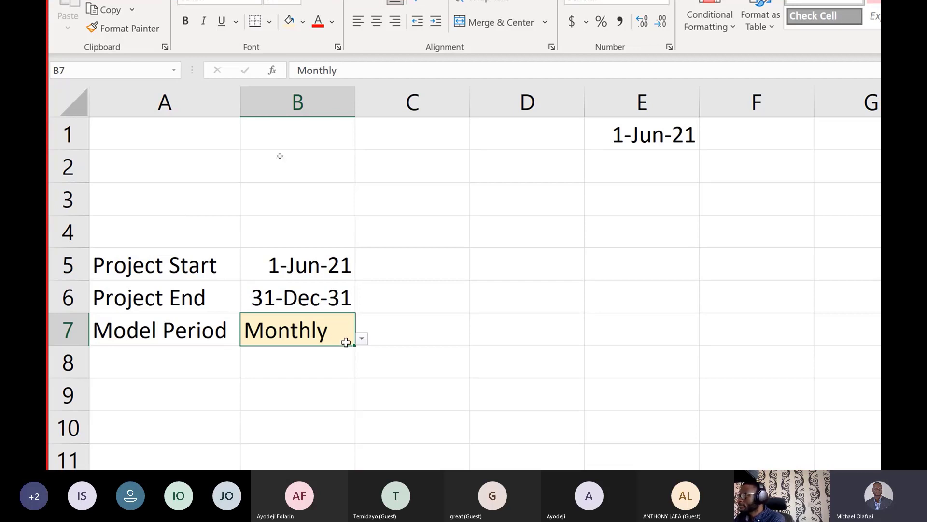
- Enter the formula =EOMONTH(E1,0) in E2 to get the period's end date
click(646, 175)
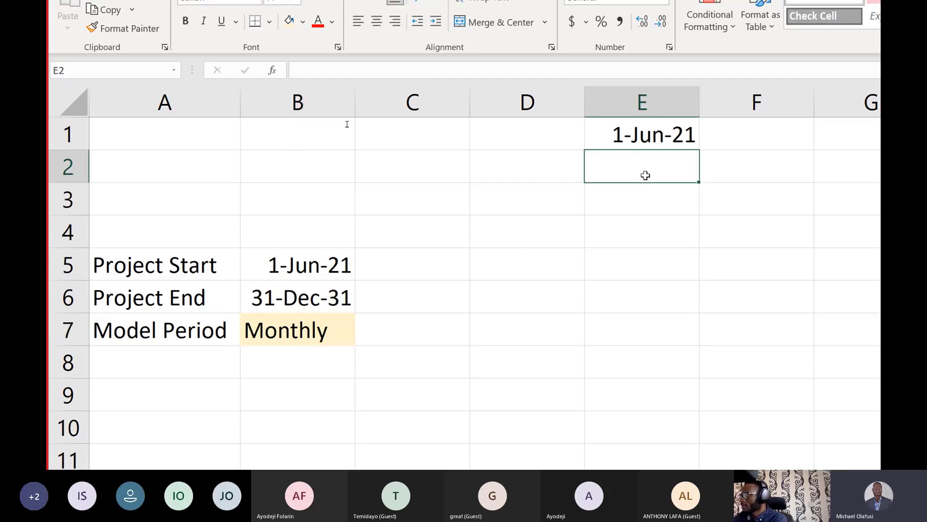
text(=)
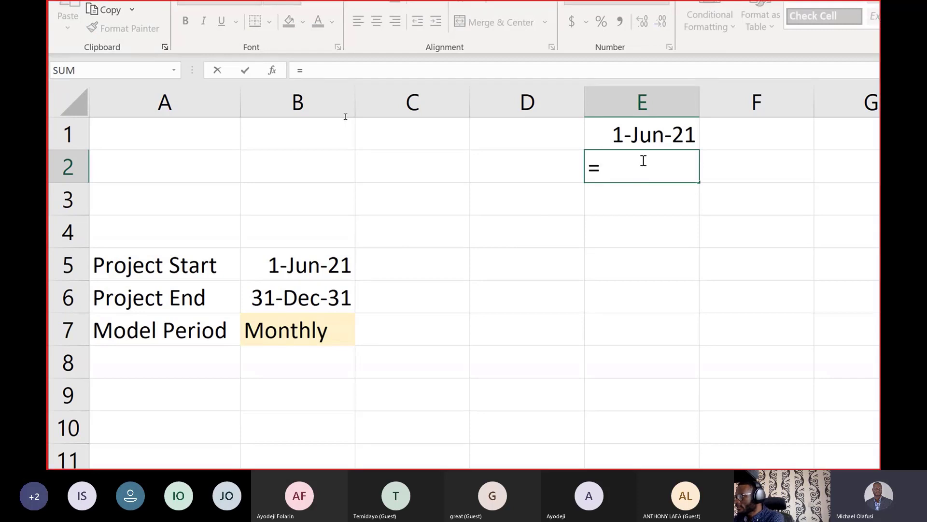
text(eom)
key(Tab)
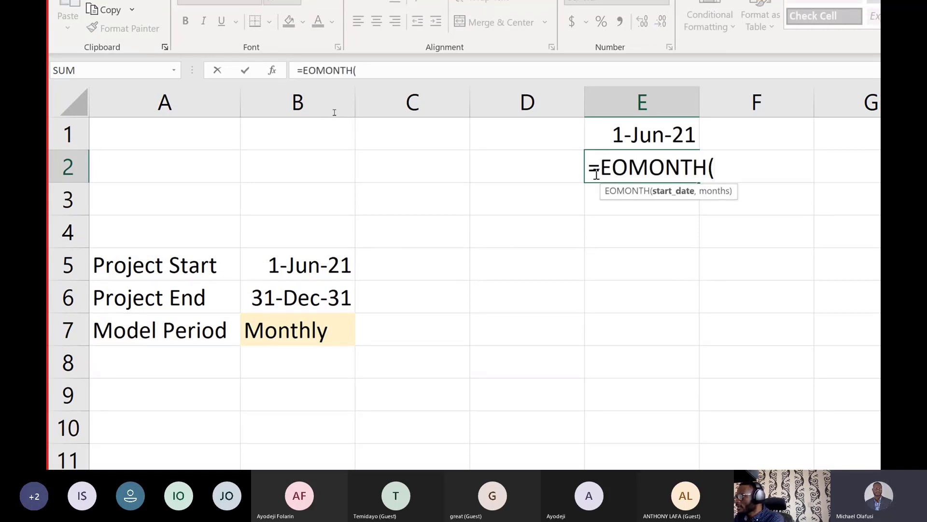
click(649, 136)
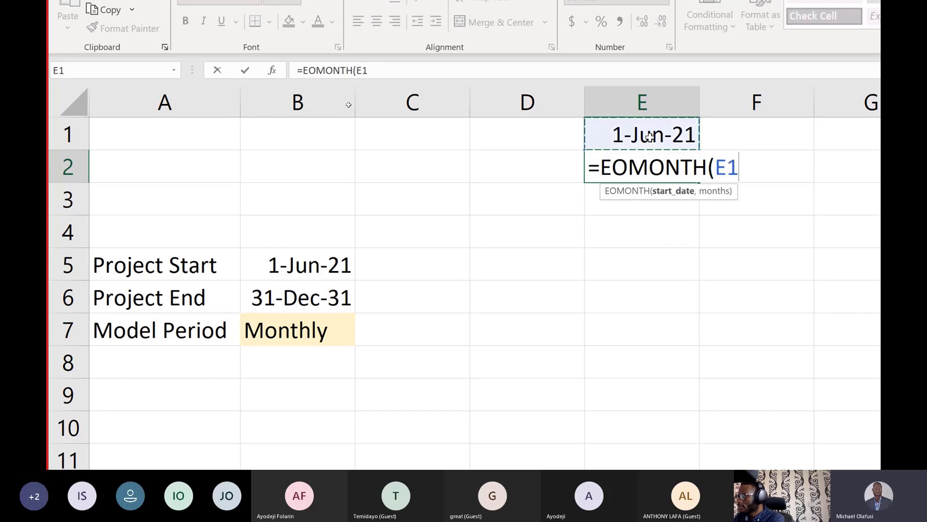
text(,)
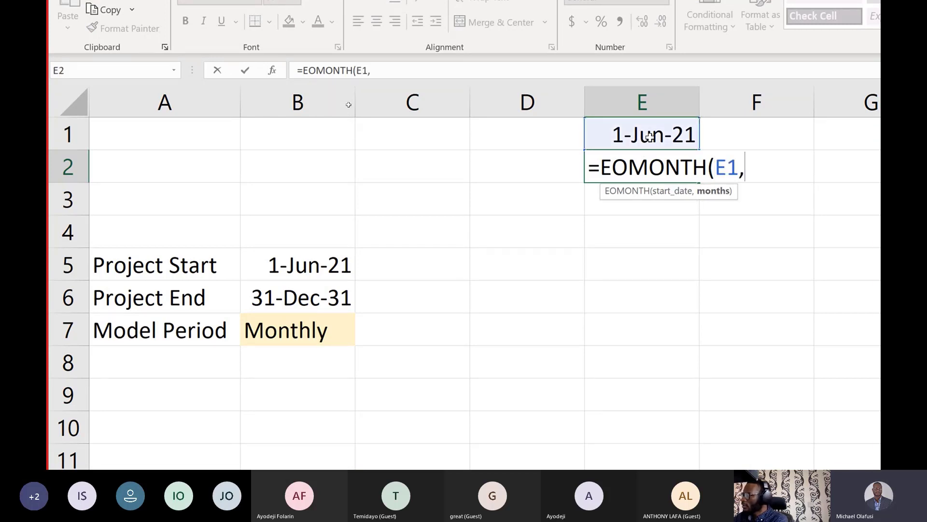
text(0)
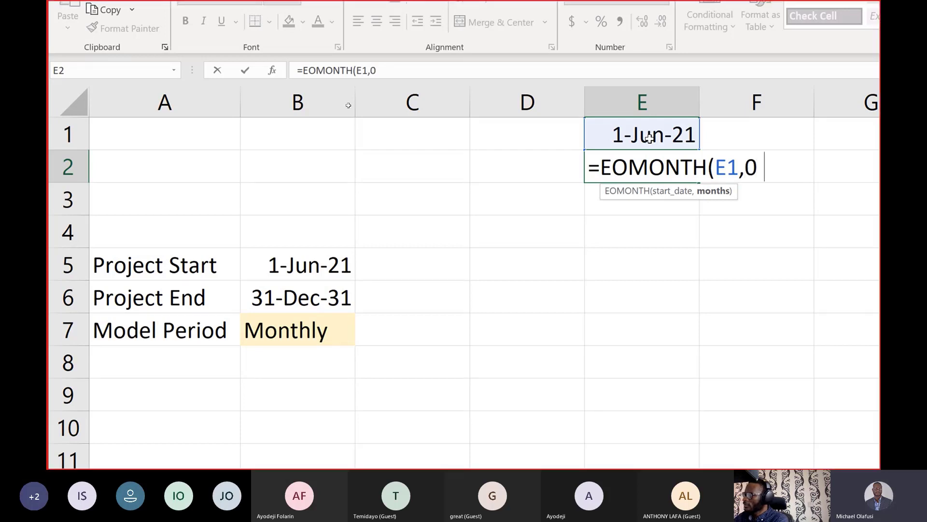
text())
key(Return)
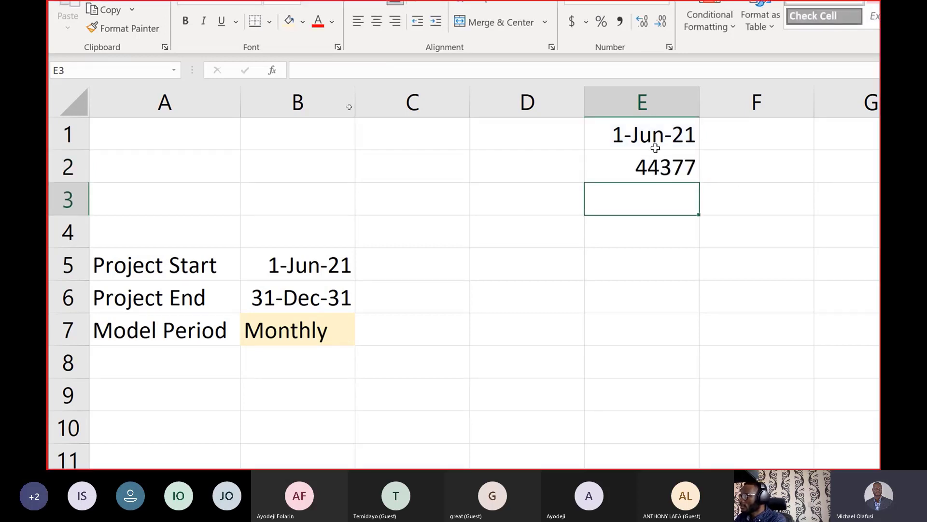
- Copy the date formatting of E1 onto the end date in E2
click(652, 140)
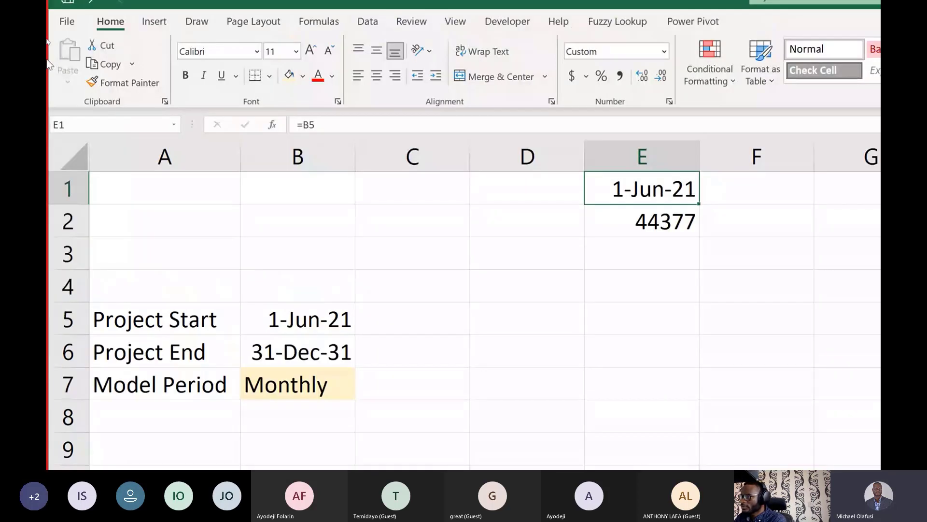
click(120, 86)
click(676, 214)
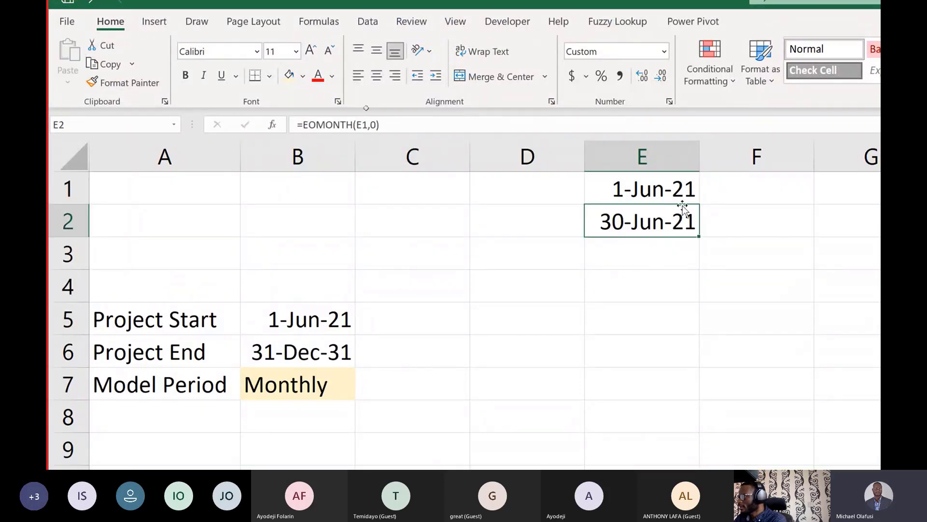
- Enter =E2+1 in F1 for the next period's start and extend the EOMONTH formula from E2 to F2
double_click(710, 190)
text(=)
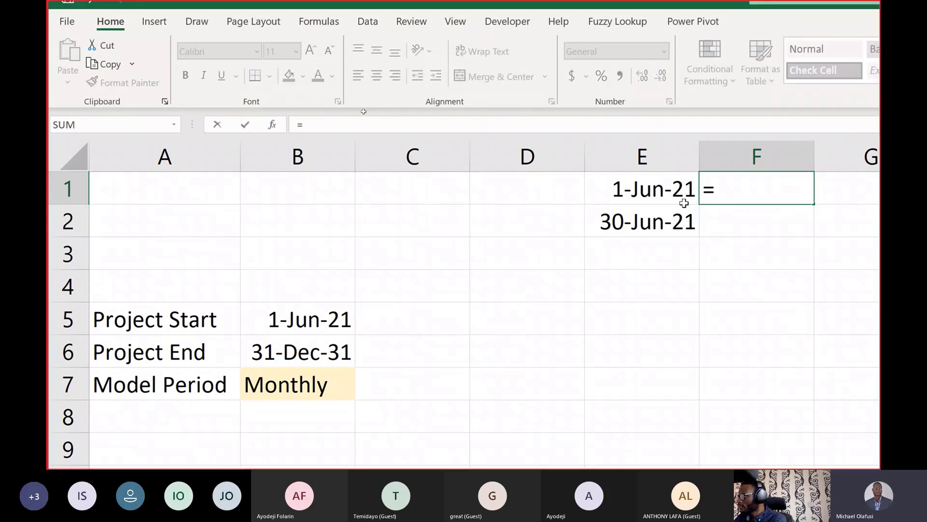
click(672, 220)
text(+1)
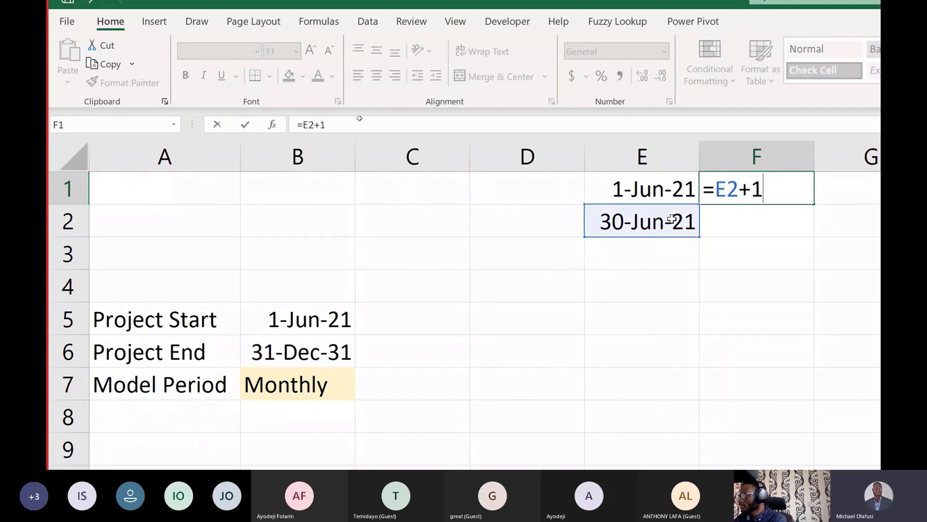
key(Return)
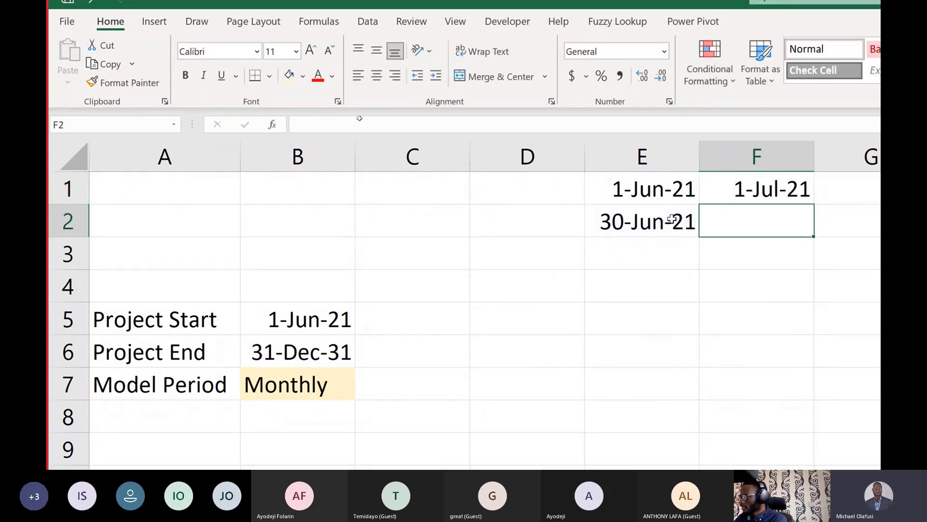
click(690, 209)
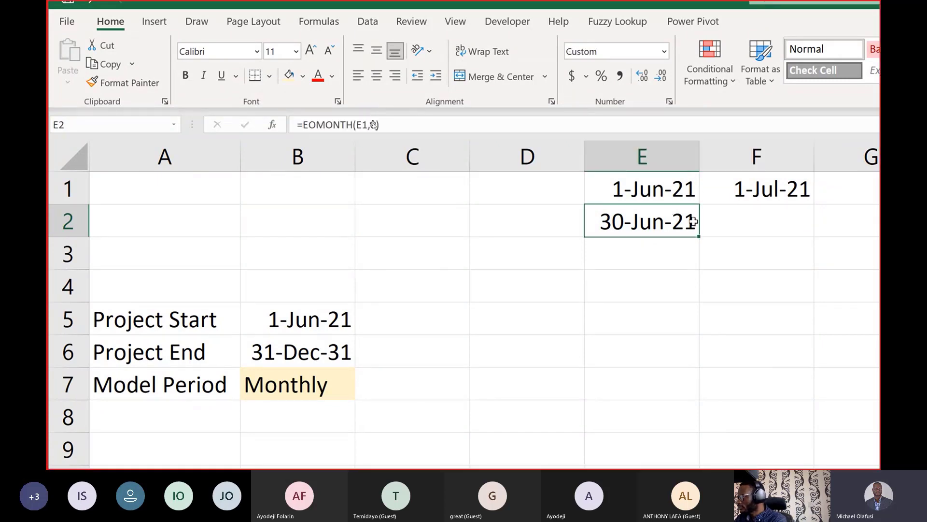
drag(736, 232, 760, 228)
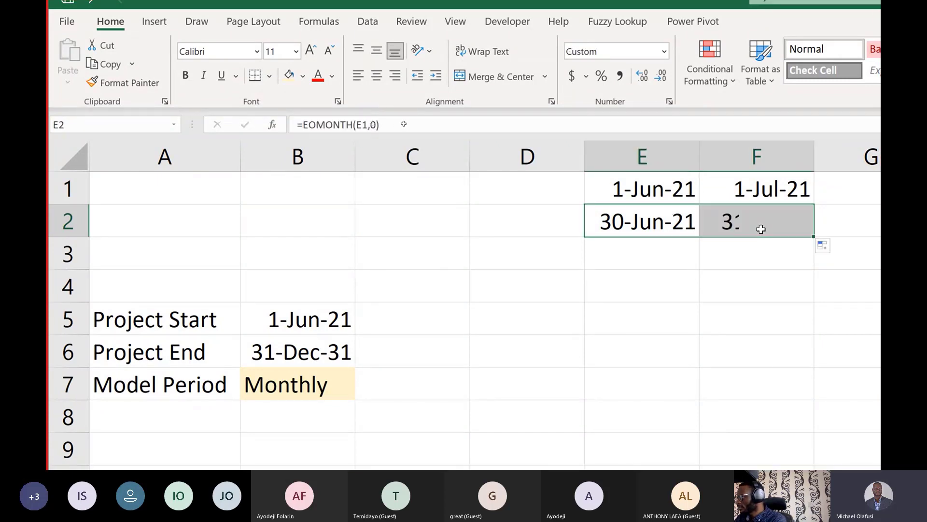
- Inspect the second period's start and end date formulas in F1 and F2
double_click(770, 193)
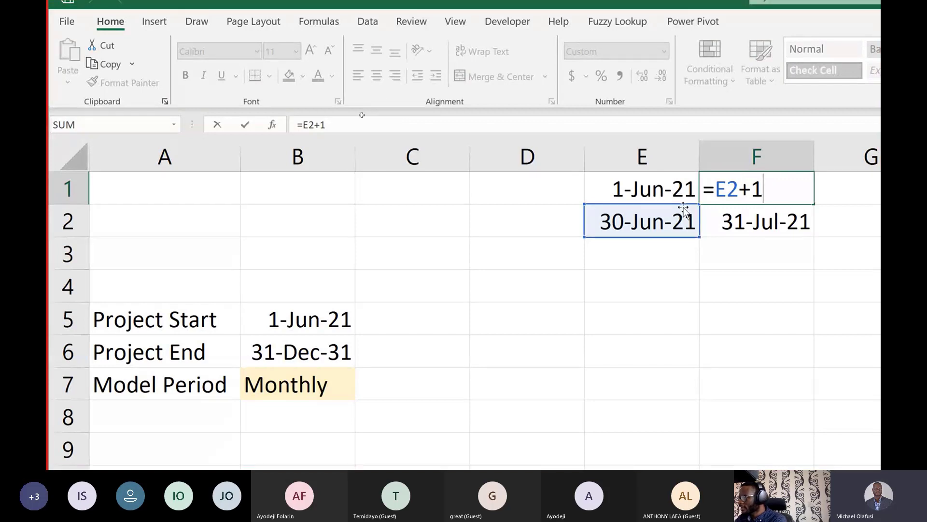
key(Escape)
double_click(735, 217)
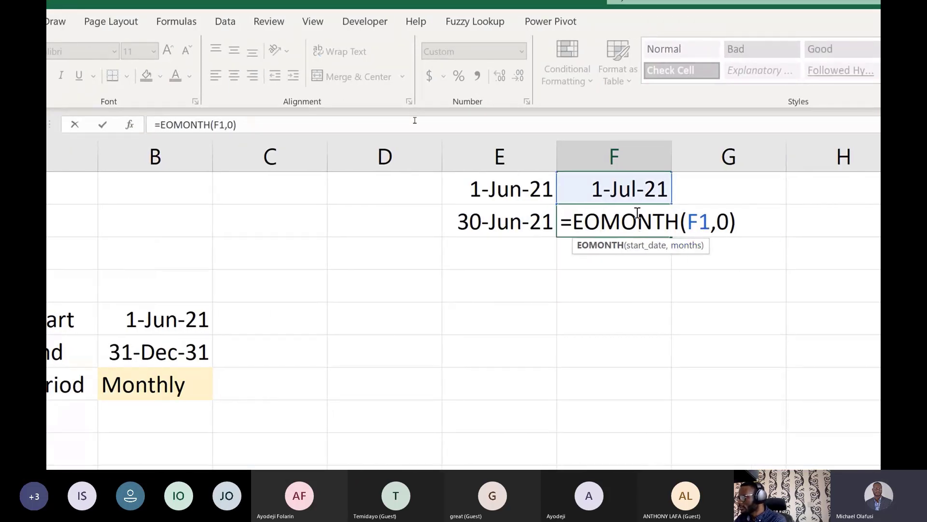
key(ctrl+Return)
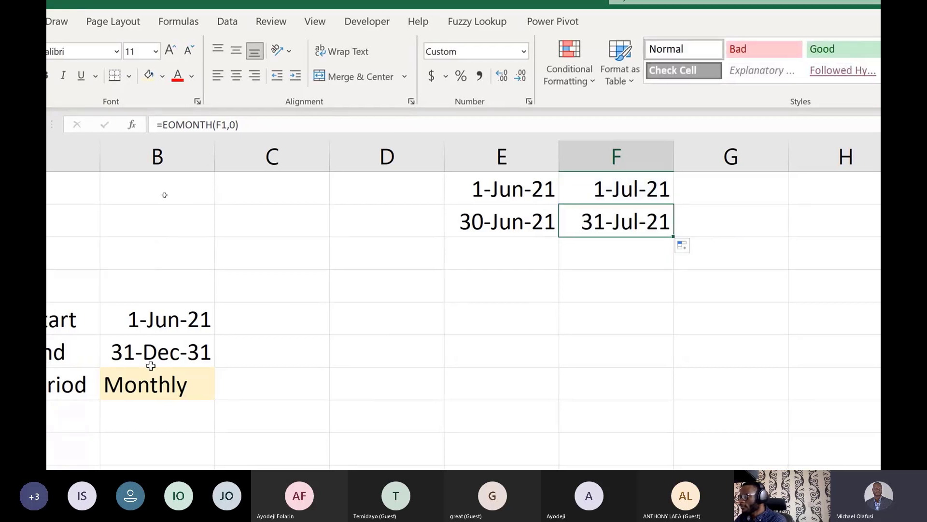
- Set the model period in B7 to Quarterly
click(135, 380)
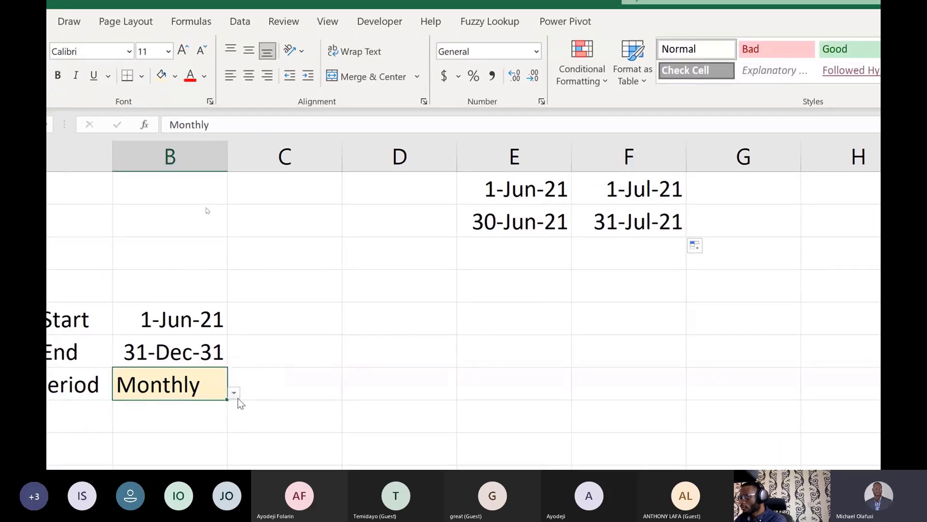
click(235, 394)
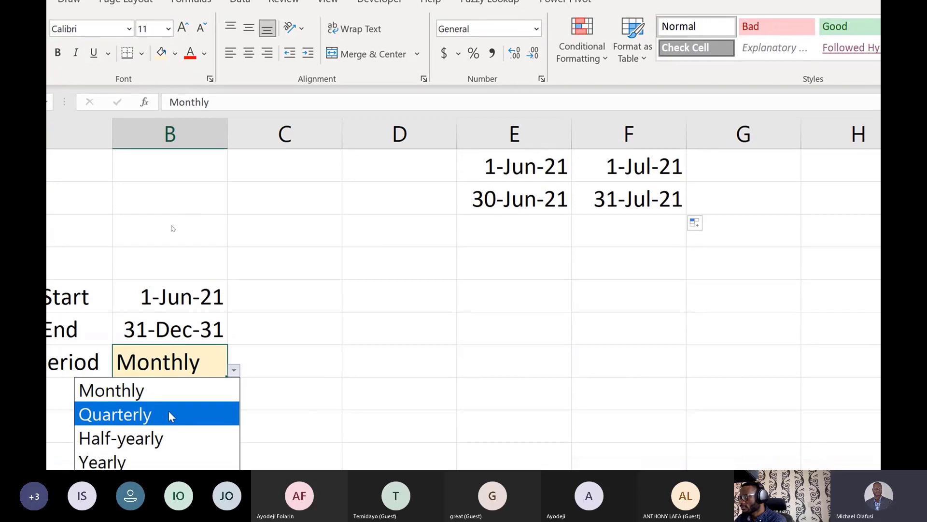
click(169, 412)
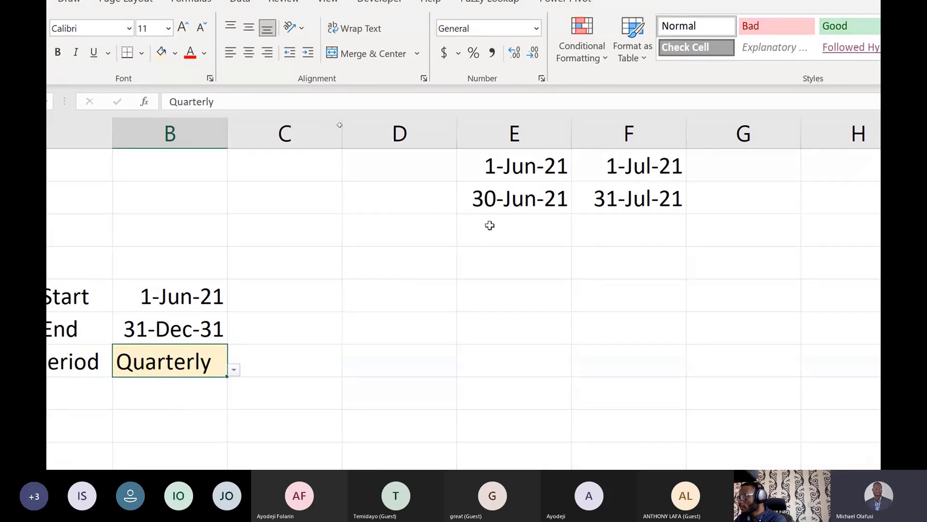
- Change the months argument of the EOMONTH formula in E2 to 2
click(510, 198)
double_click(551, 199)
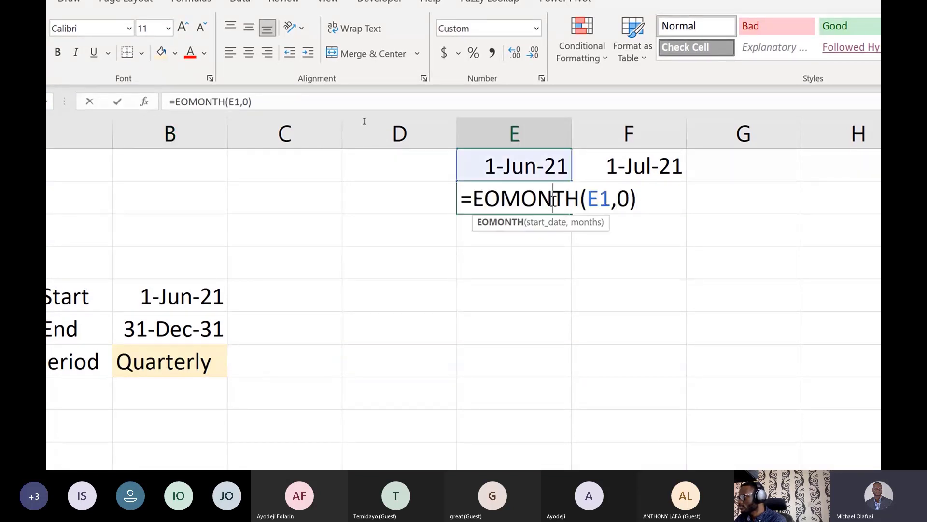
click(627, 201)
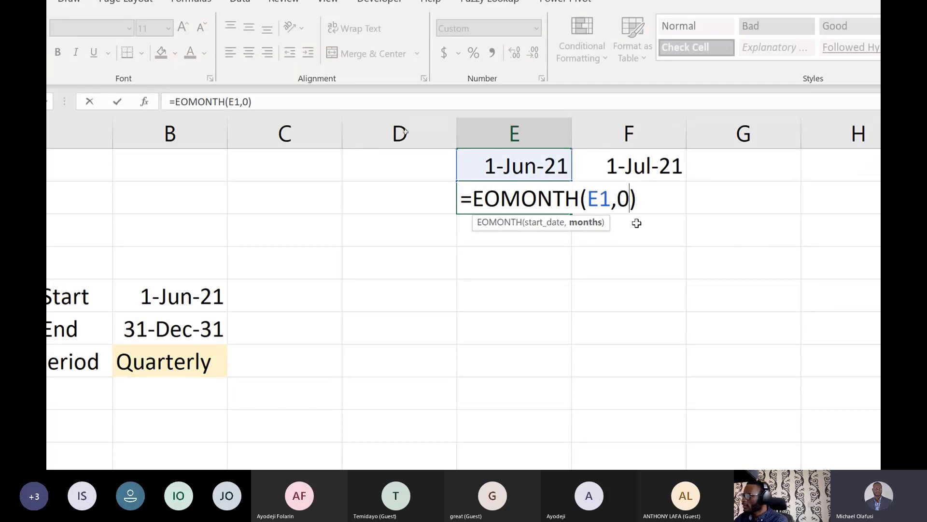
key(BackSpace)
text(2)
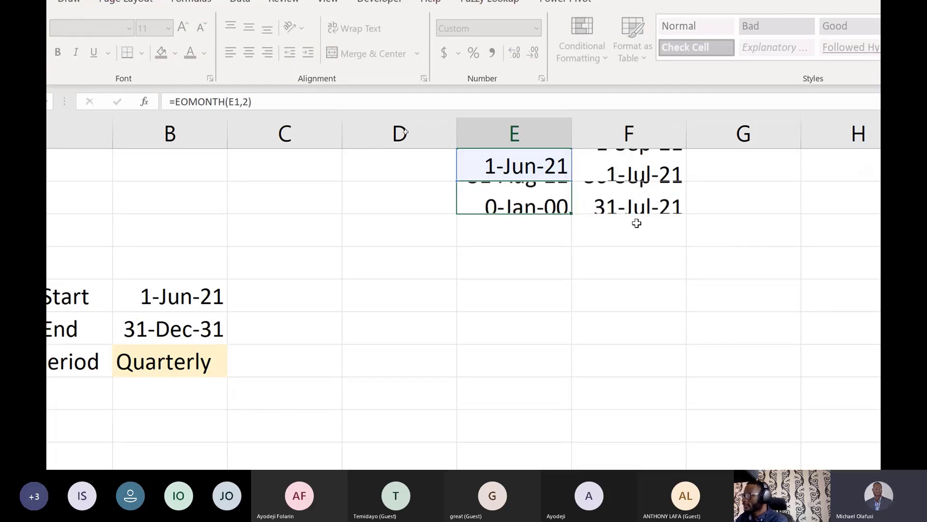
key(Return)
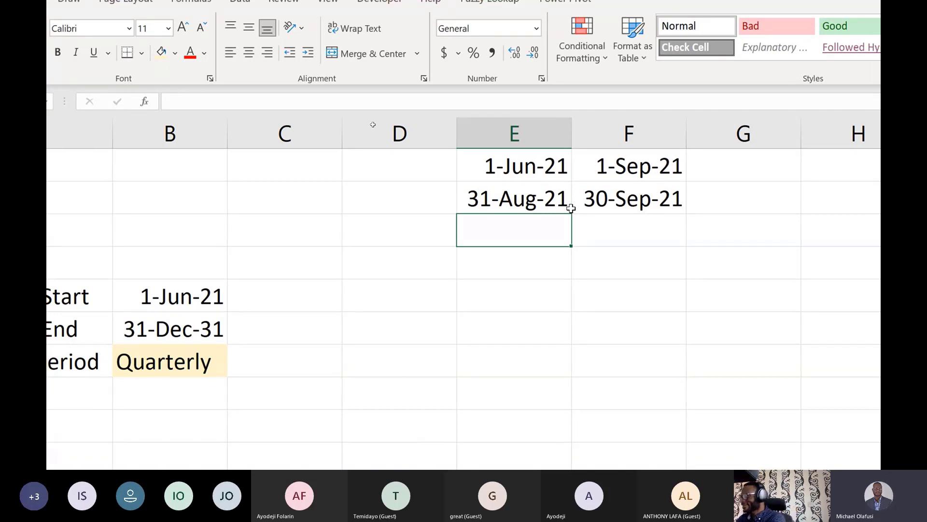
- Change the months argument of the second period's end date formula in F2 to 2
click(646, 201)
double_click(647, 201)
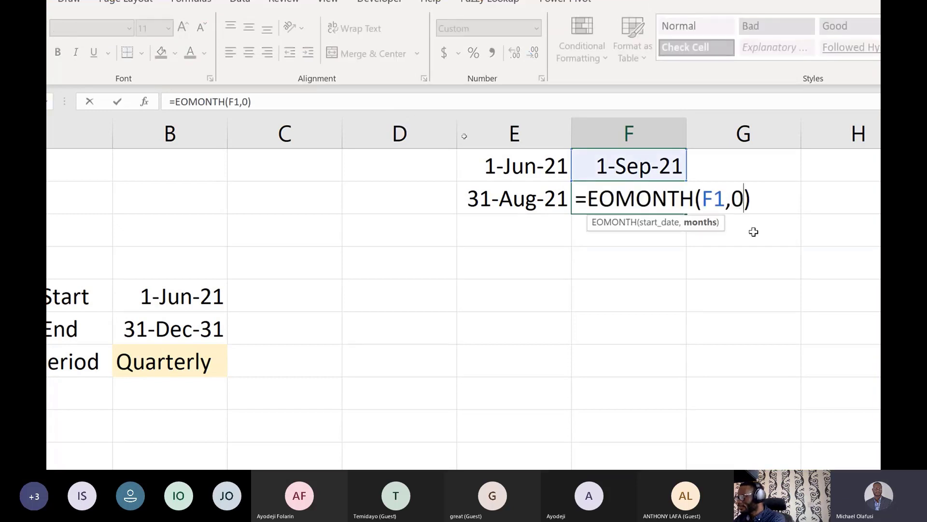
key(BackSpace)
text(2)
key(ctrl+Return)
key(Return)
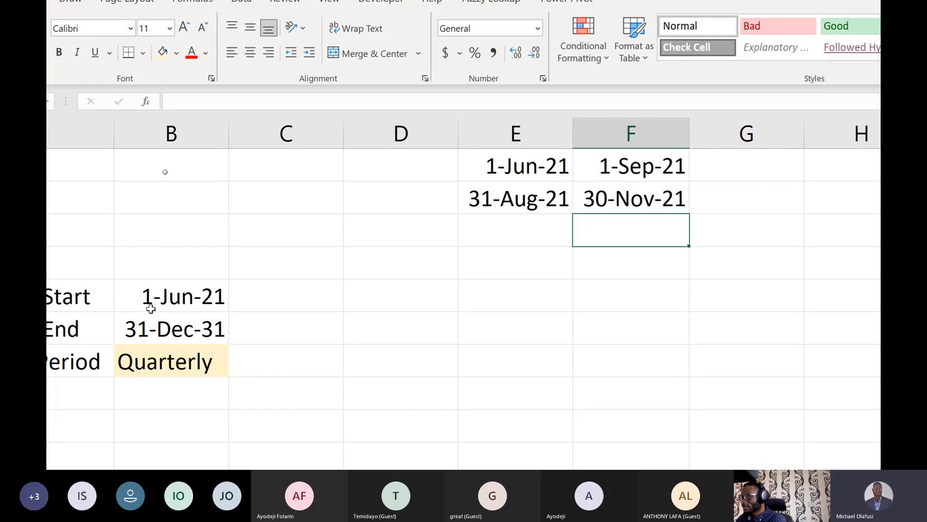
- Set the project start date in B5 to 7/1/2021
double_click(162, 296)
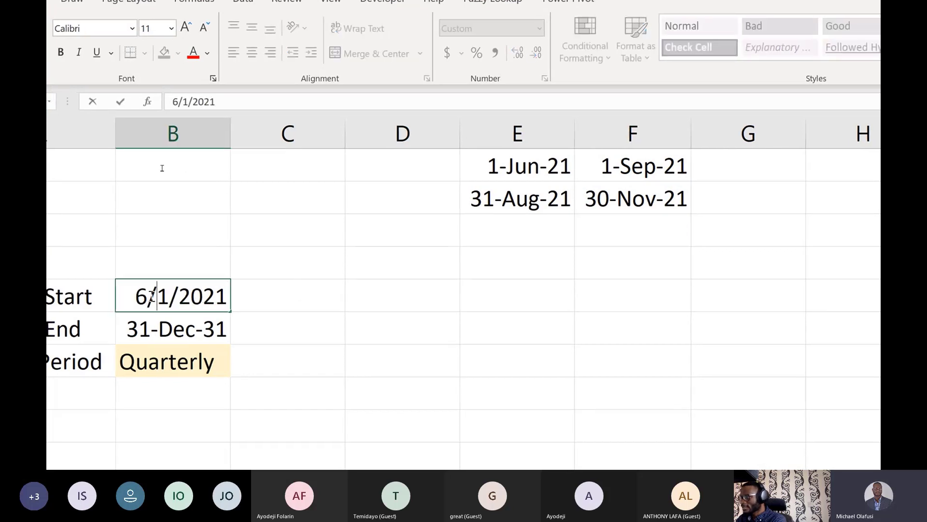
key(BackSpace)
text(7)
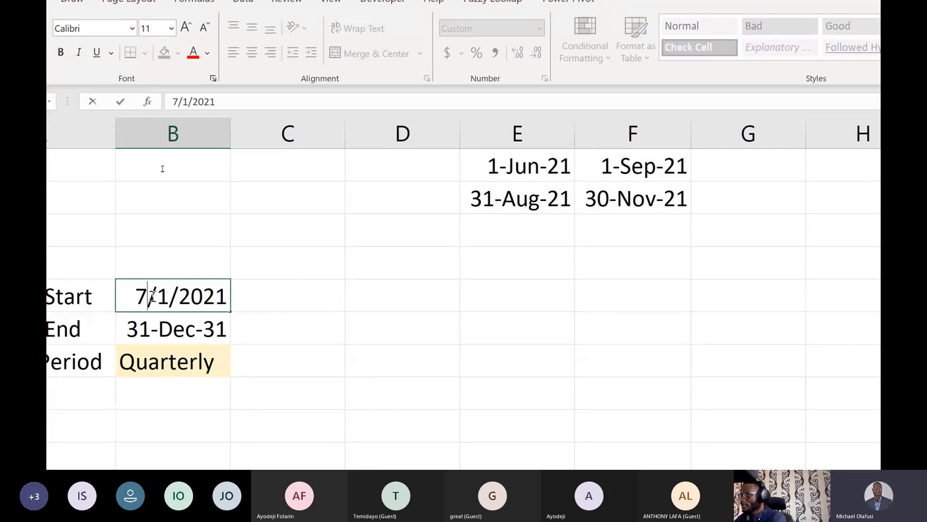
key(Return)
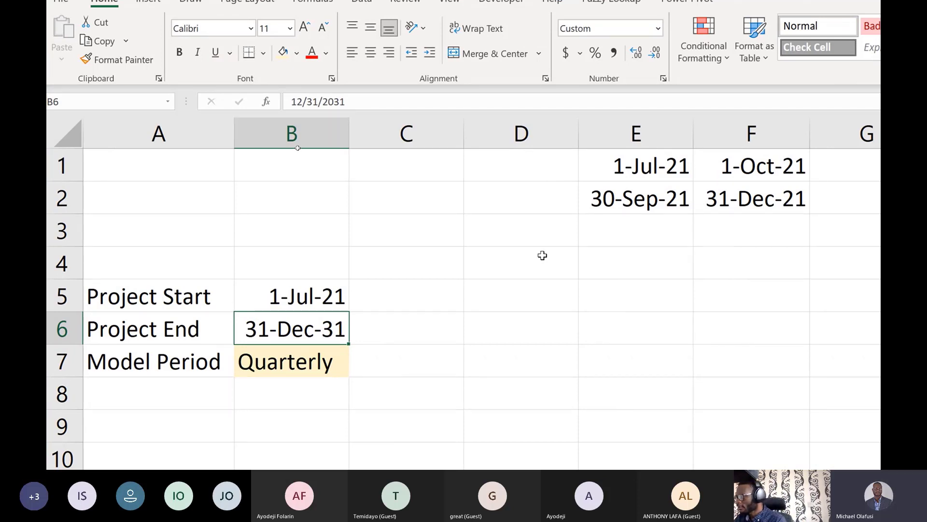
- Replace the months argument in E2's EOMONTH formula with a SWITCH on B7 that returns 0 for "Monthly"
click(649, 205)
double_click(644, 199)
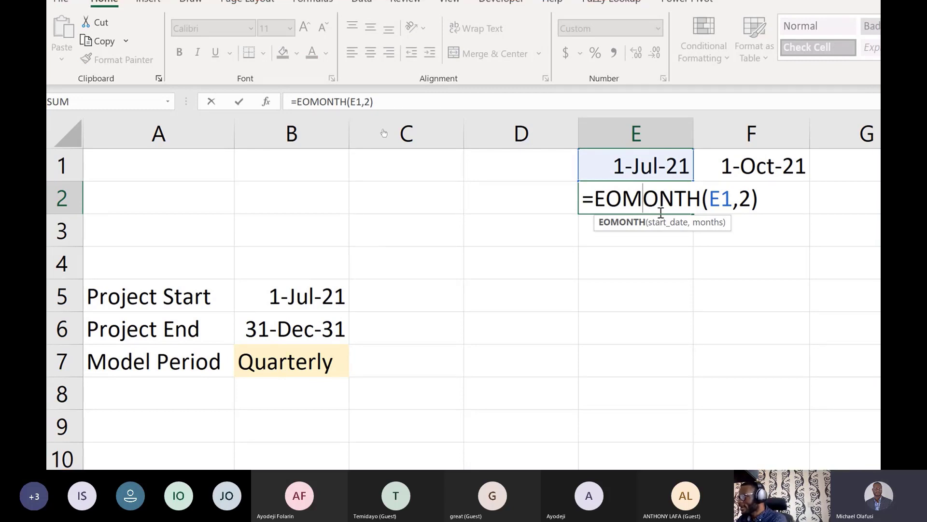
click(751, 193)
key(BackSpace)
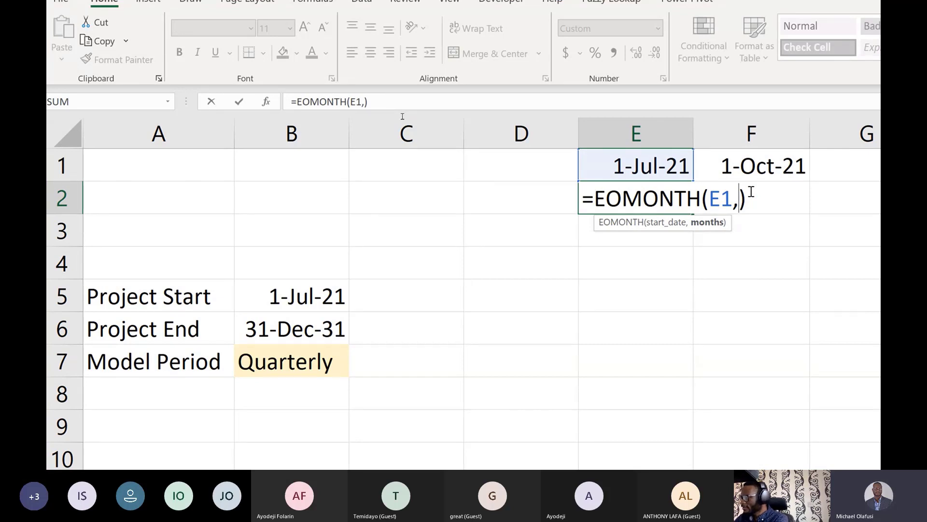
text(switch()
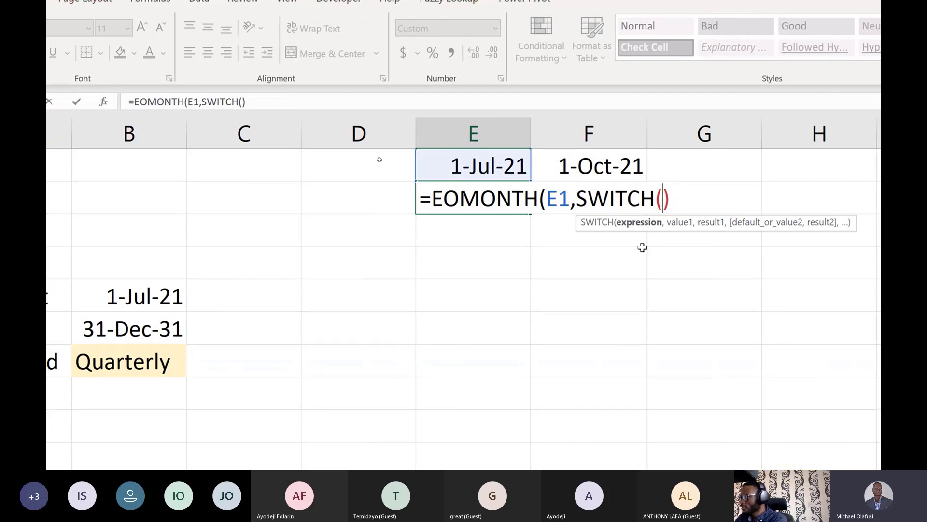
click(131, 360)
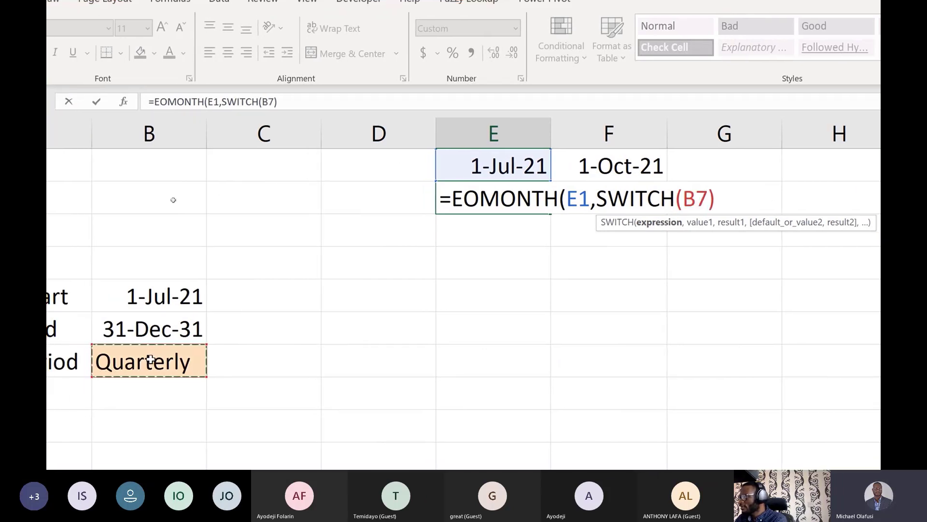
text(,)
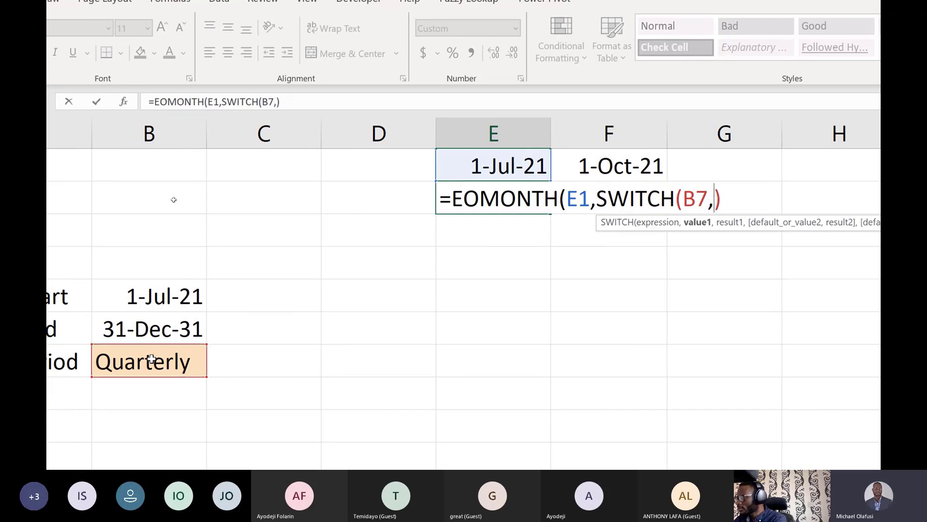
text("Mont)
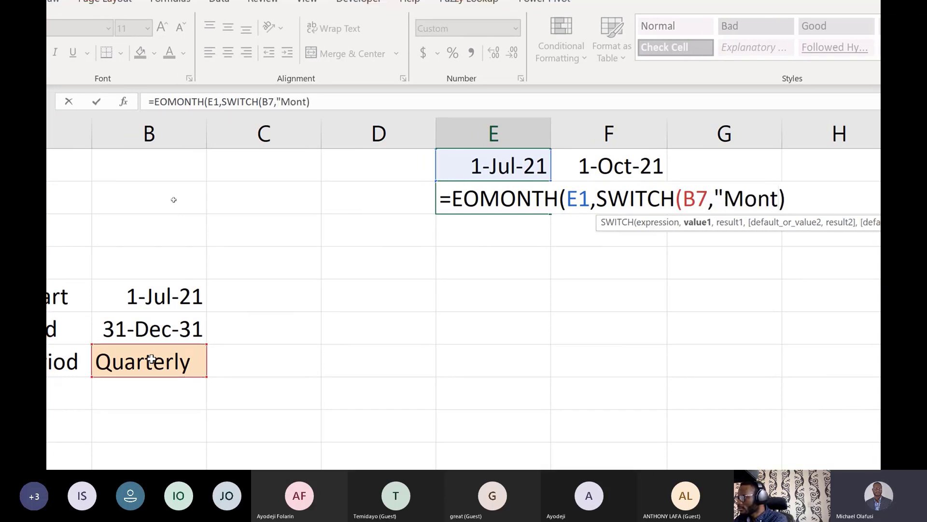
text(hly")
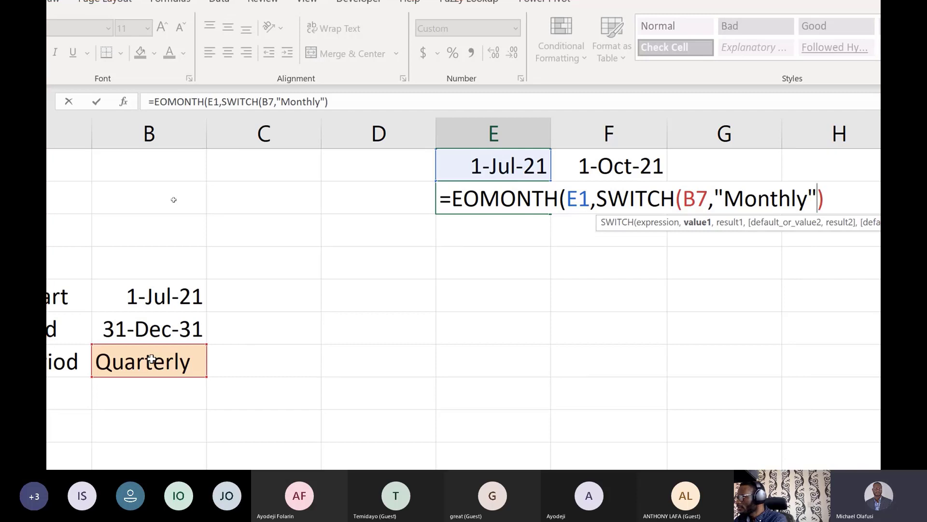
text(,0)
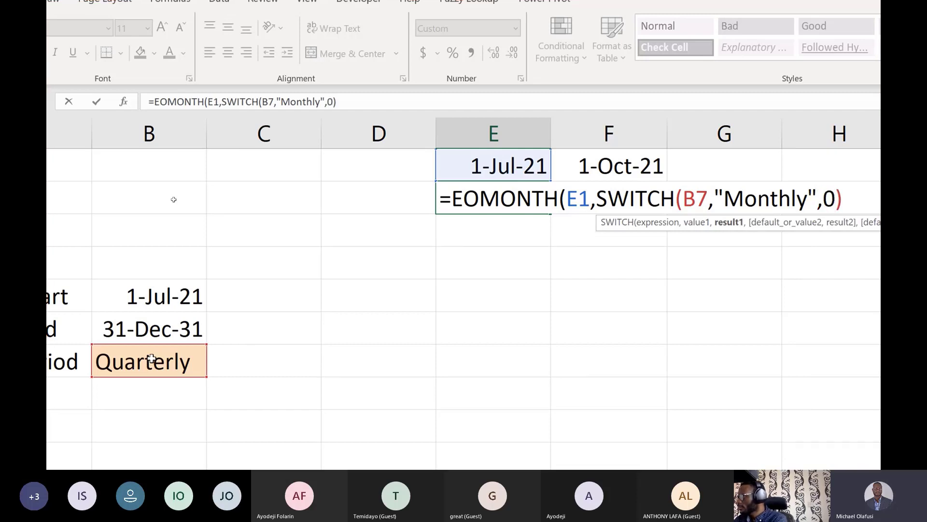
- Extend the SWITCH in E2 with the cases "Quarterly" returning 2 and "Half-yearly" returning 5
text(,)
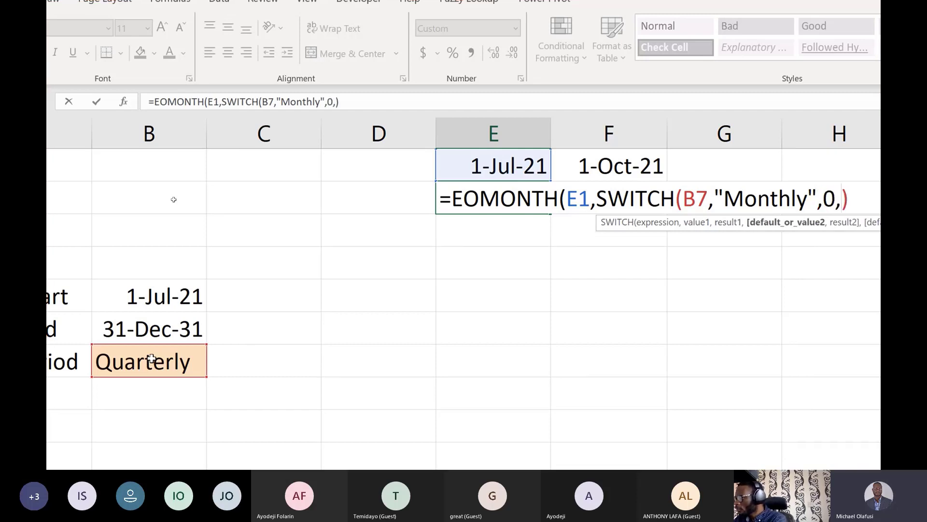
text("Quarter)
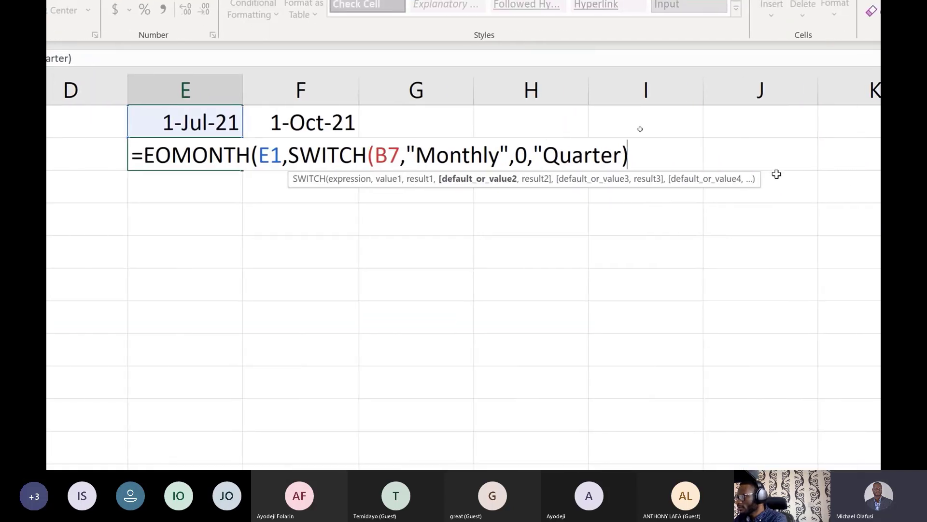
text(ly)
text(",2)
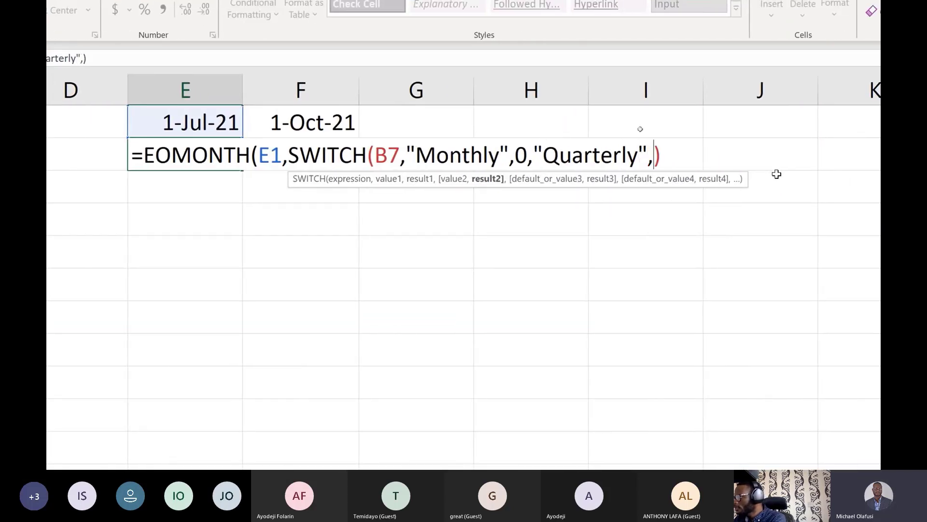
text(,)
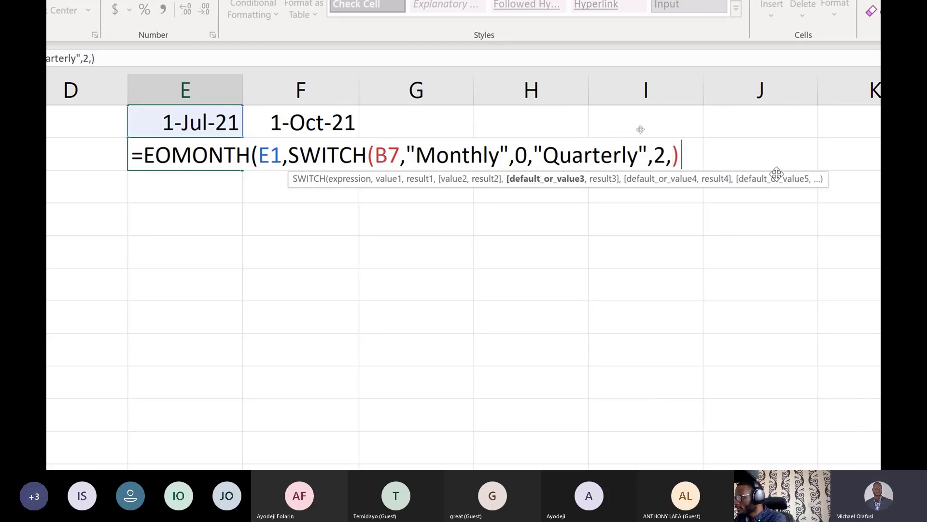
text("Half)
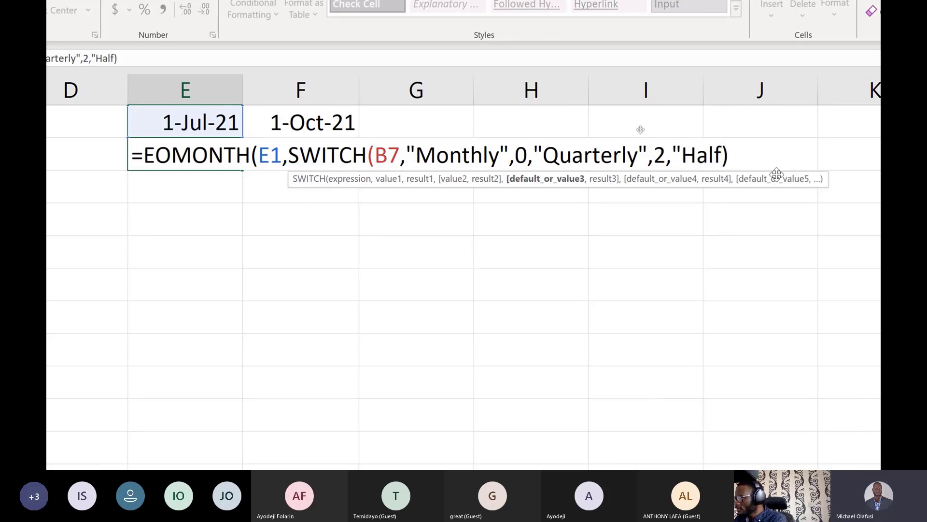
text(-yearl)
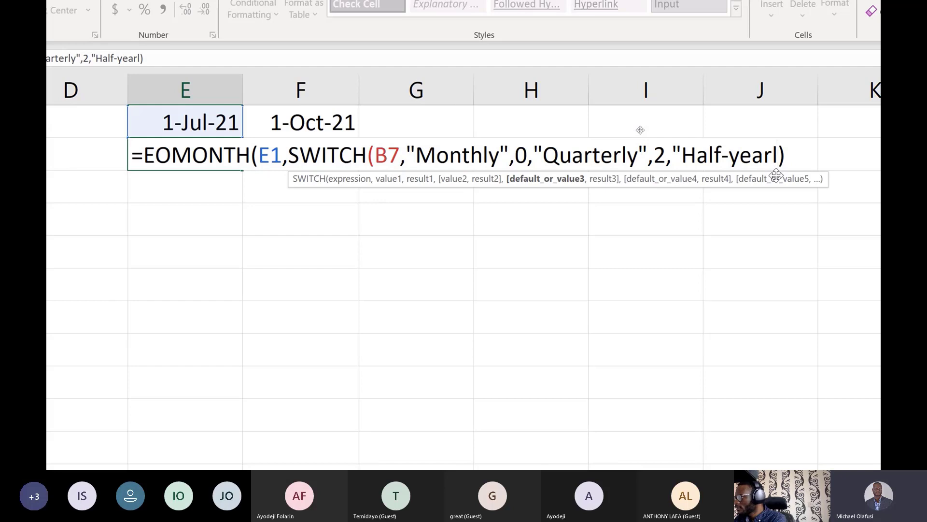
text(y",)
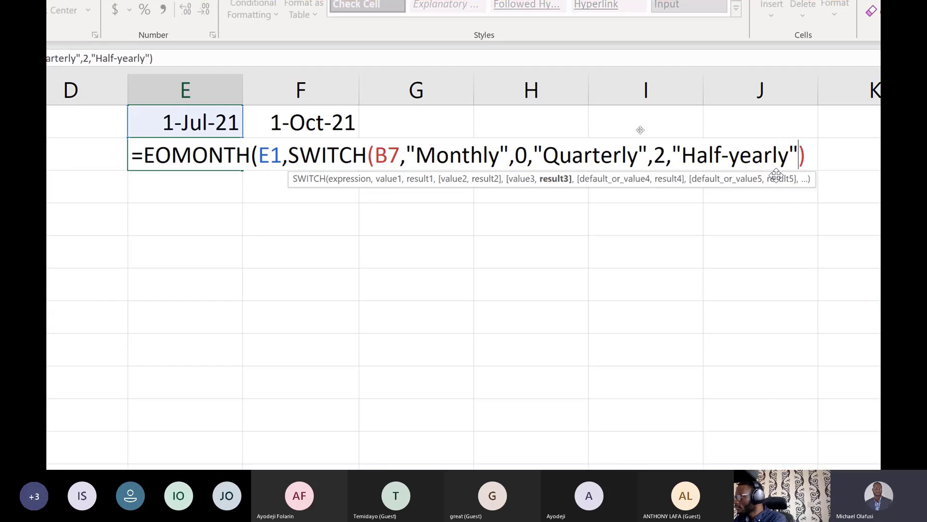
text(5)
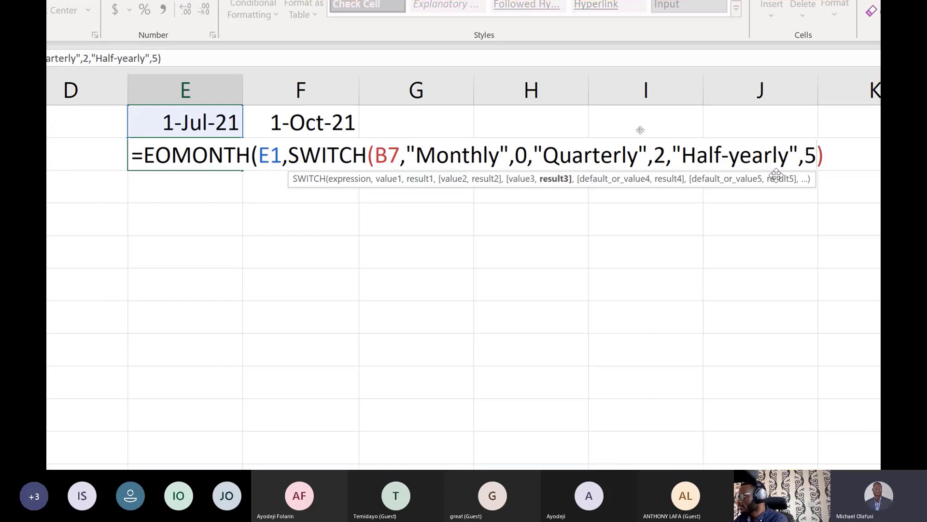
- Add the case "Yearly" returning 11 to the SWITCH in E2 and complete the EOMONTH formula
text(,)
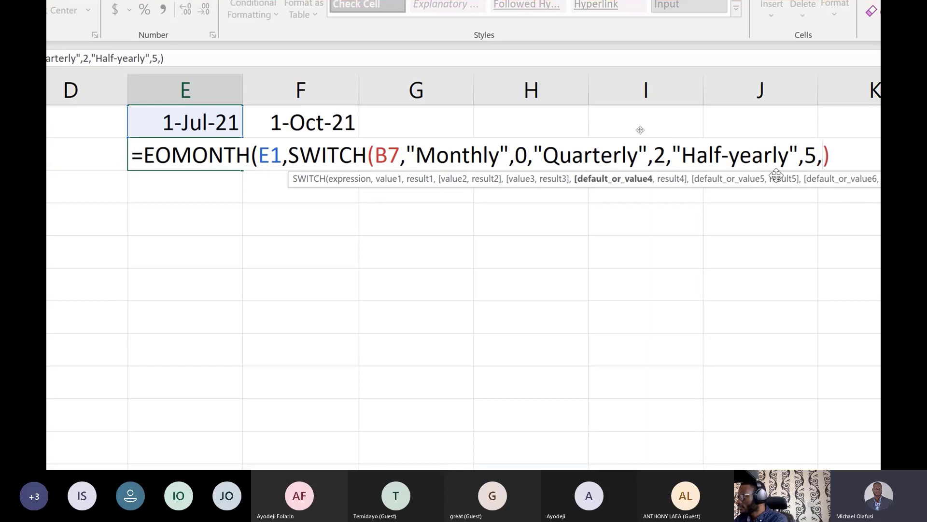
text(Year)
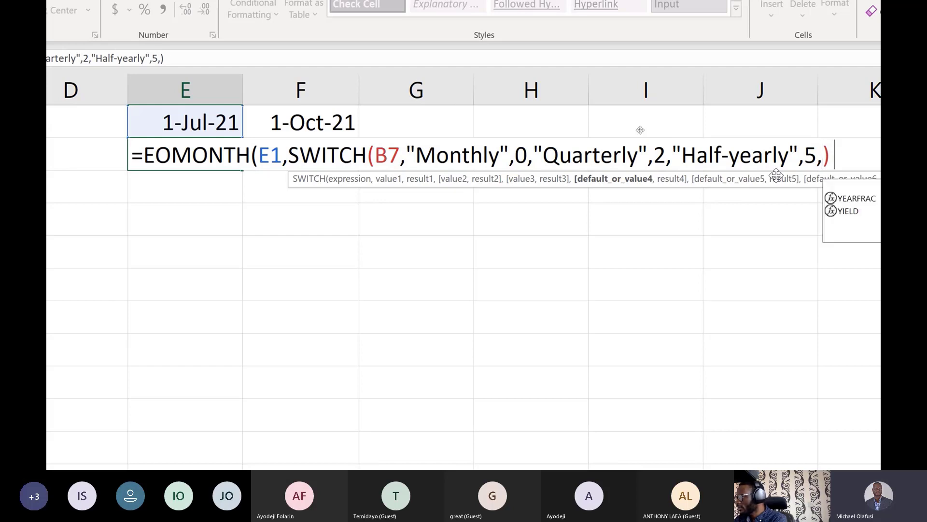
text(ly)
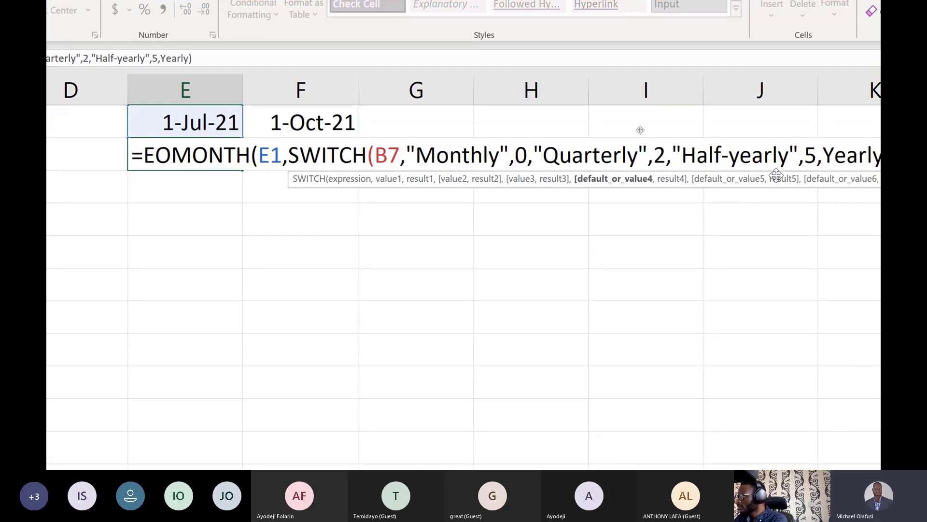
text(")
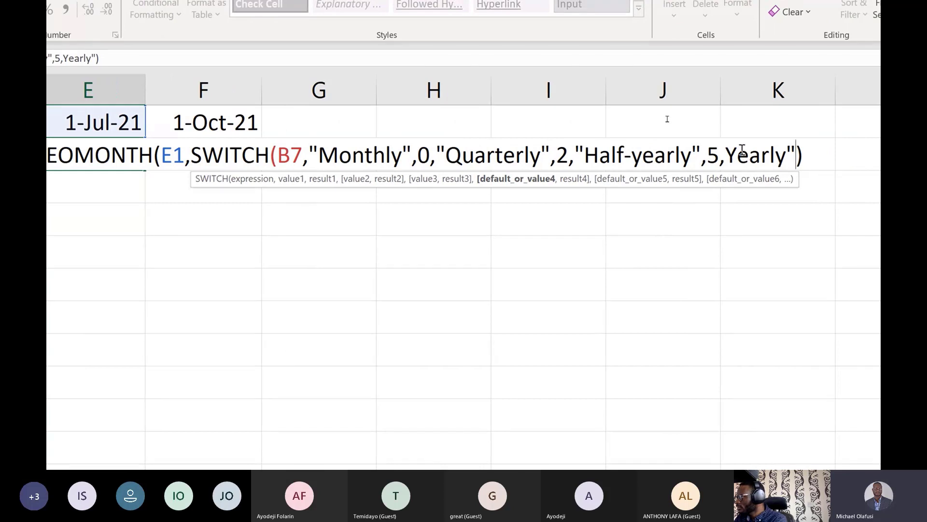
click(728, 155)
text(")
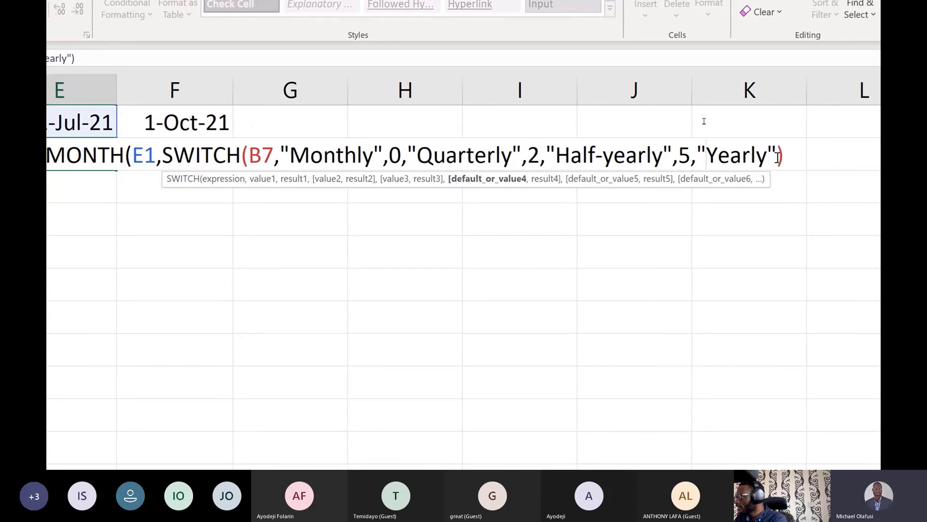
text(,11)
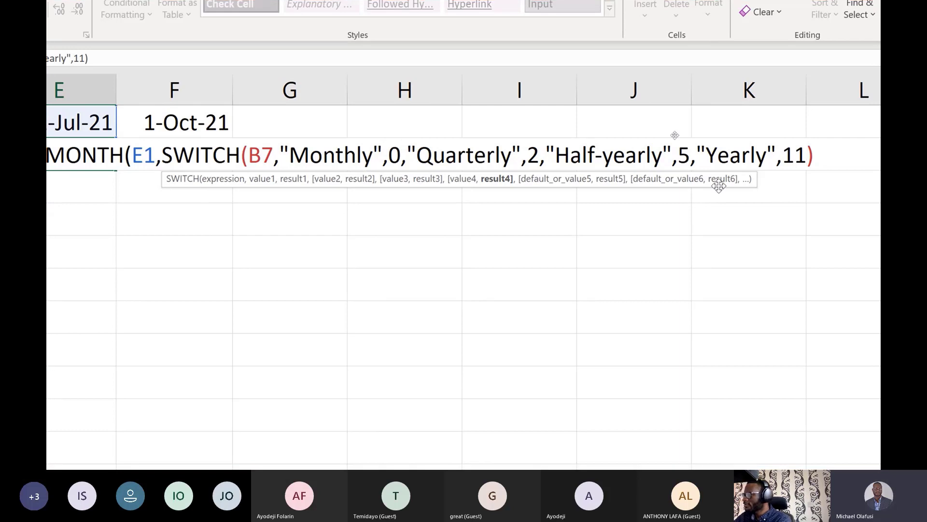
text())
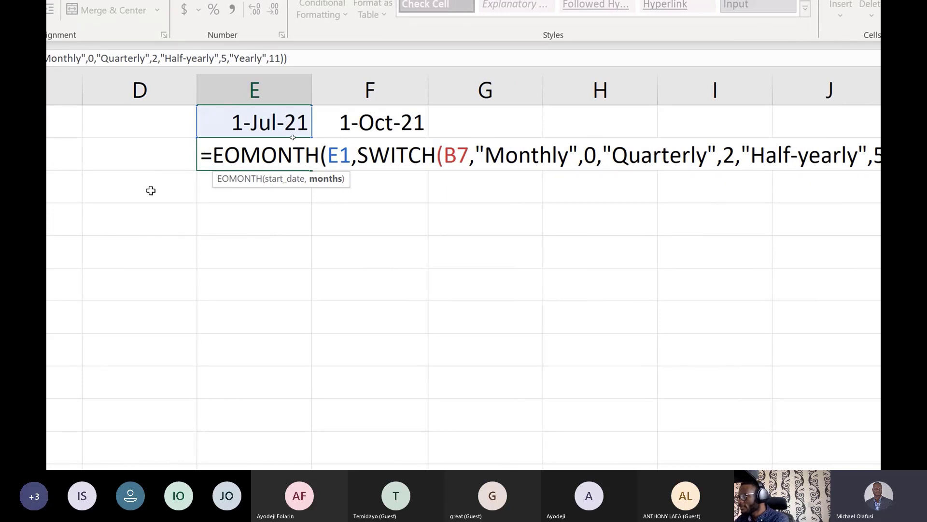
key(Return)
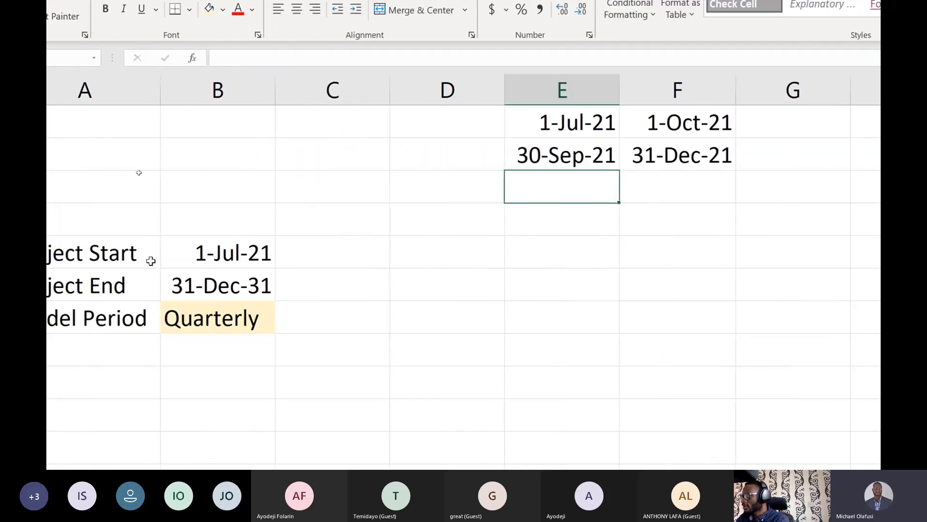
- Copy E2's end date formula into F2 and inspect the cell references in the copy
click(614, 153)
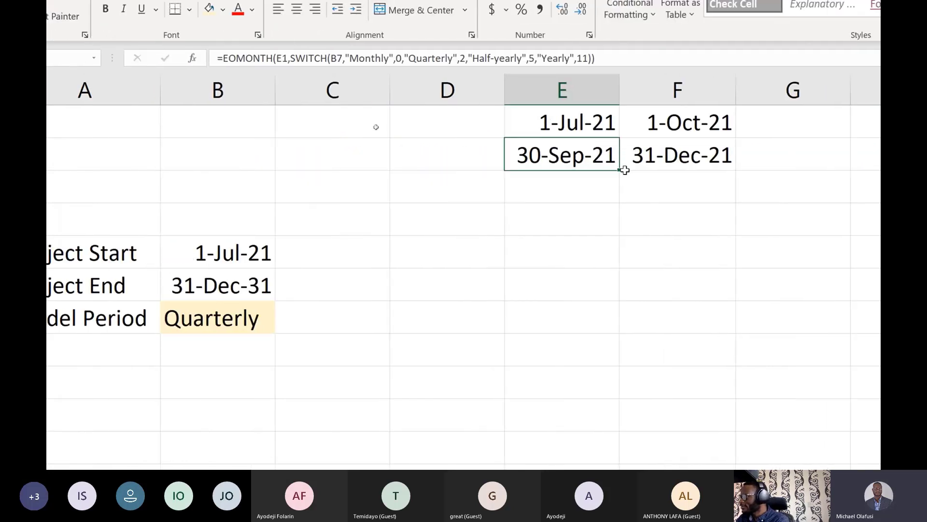
drag(621, 172, 710, 152)
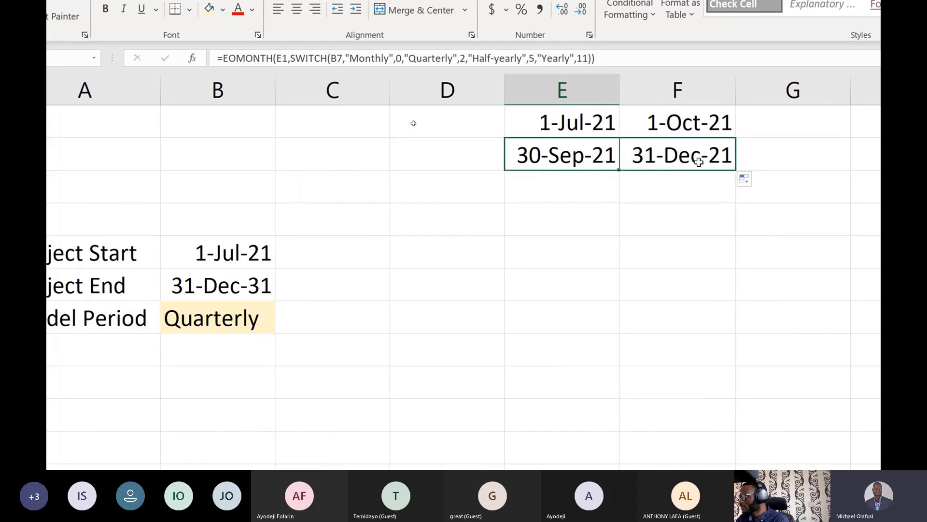
double_click(686, 154)
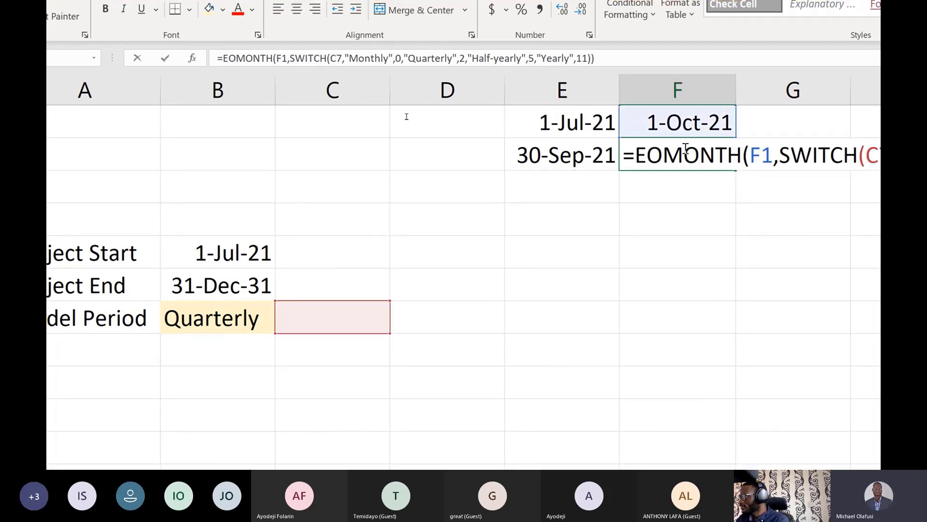
key(Escape)
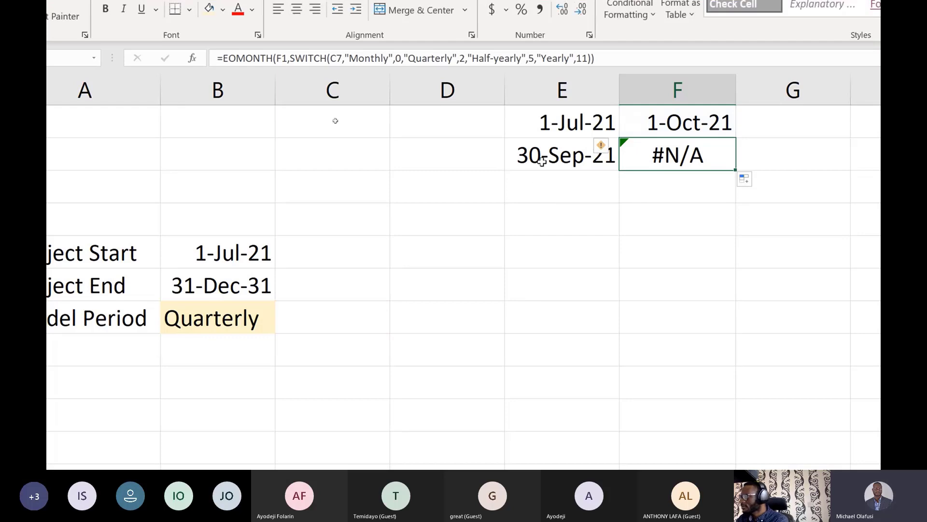
- Make the model period reference in E2's SWITCH absolute as $B$7
double_click(546, 155)
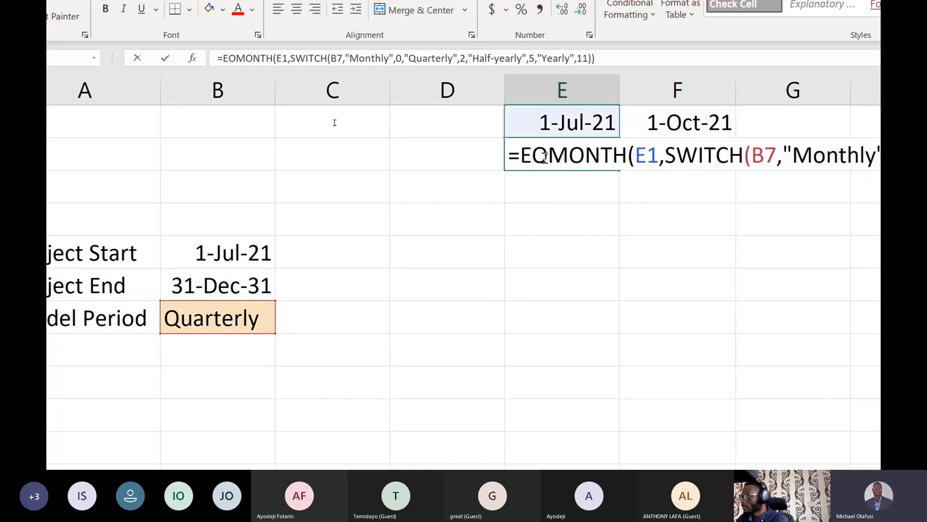
click(764, 160)
key(F4)
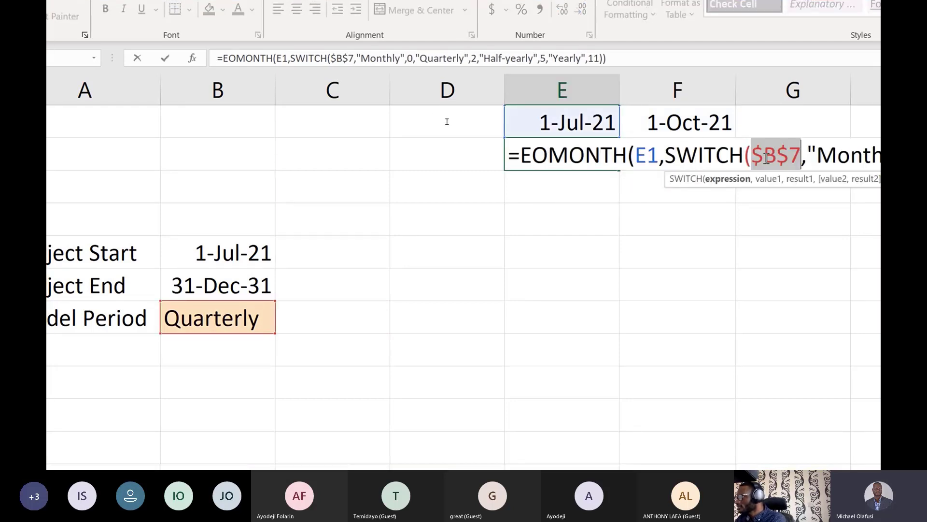
key(Return)
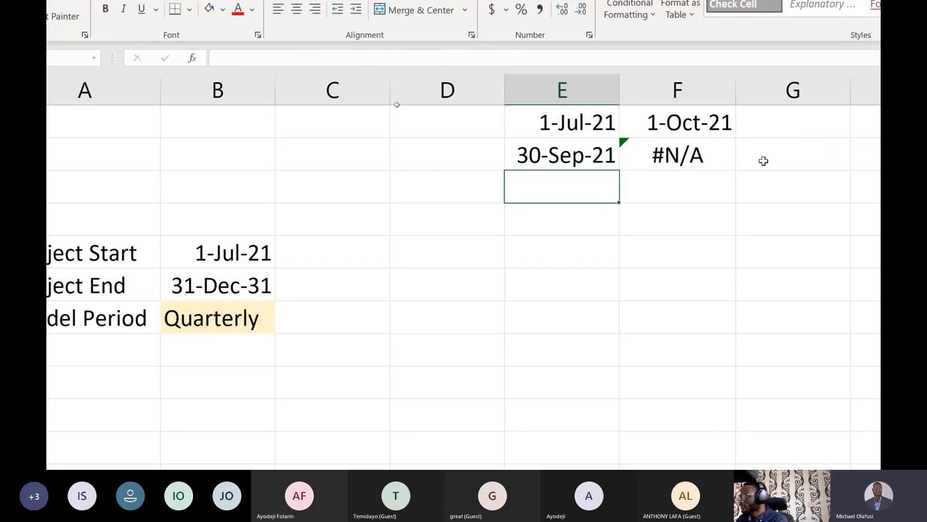
- Fill the end date formula from E2 across to I2 and the start date formula from F1 across to I1
click(586, 154)
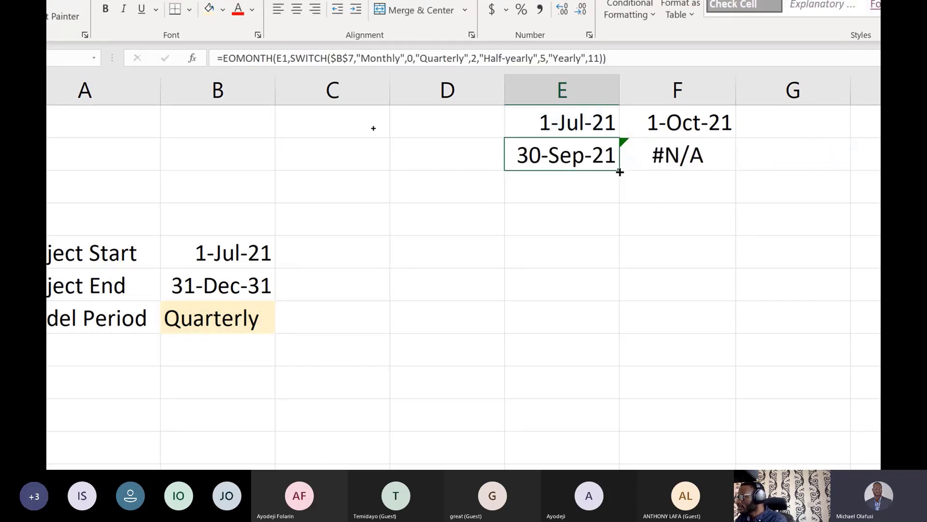
drag(619, 171, 776, 170)
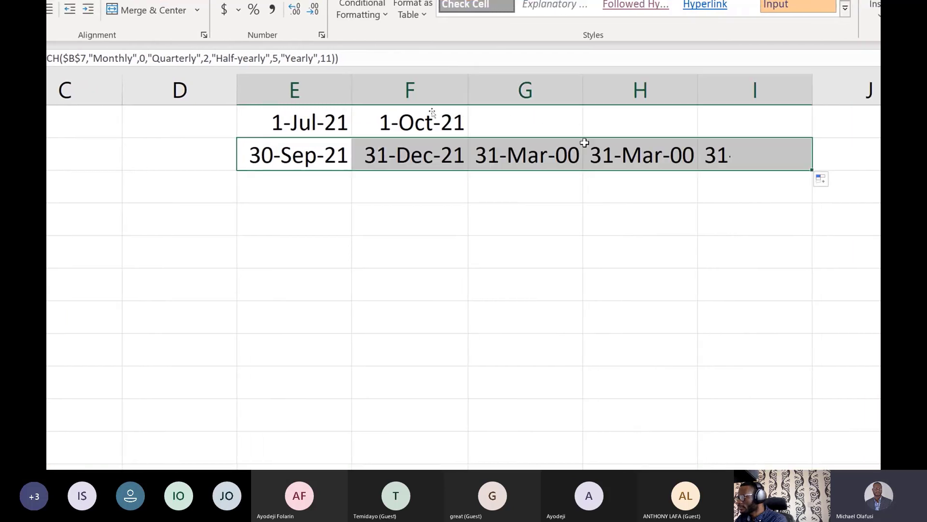
click(451, 126)
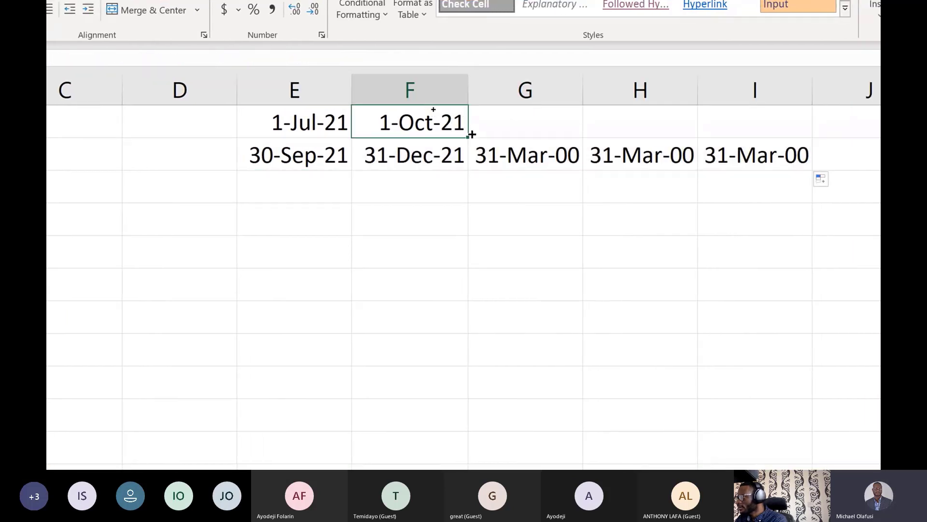
drag(471, 133, 776, 159)
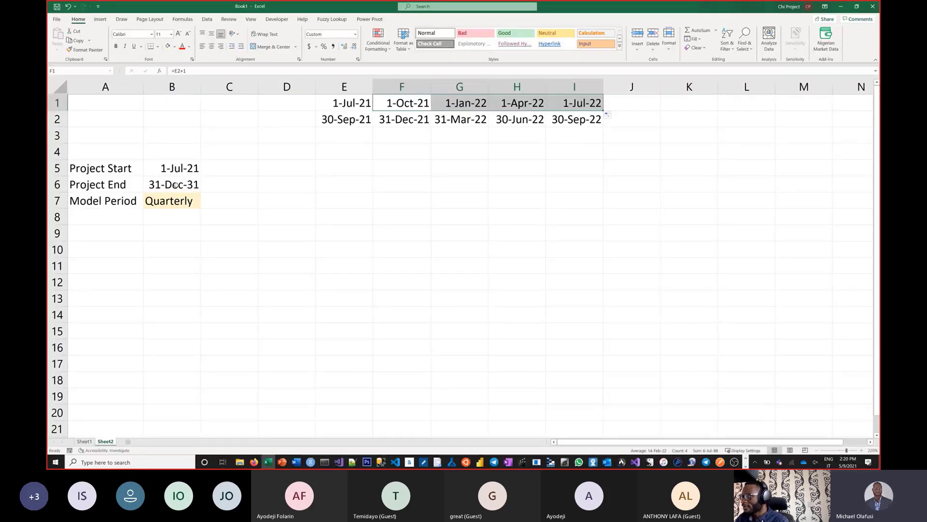
- Set the model period in B7 to Monthly and extend both timeline rows from column I to column M
click(221, 195)
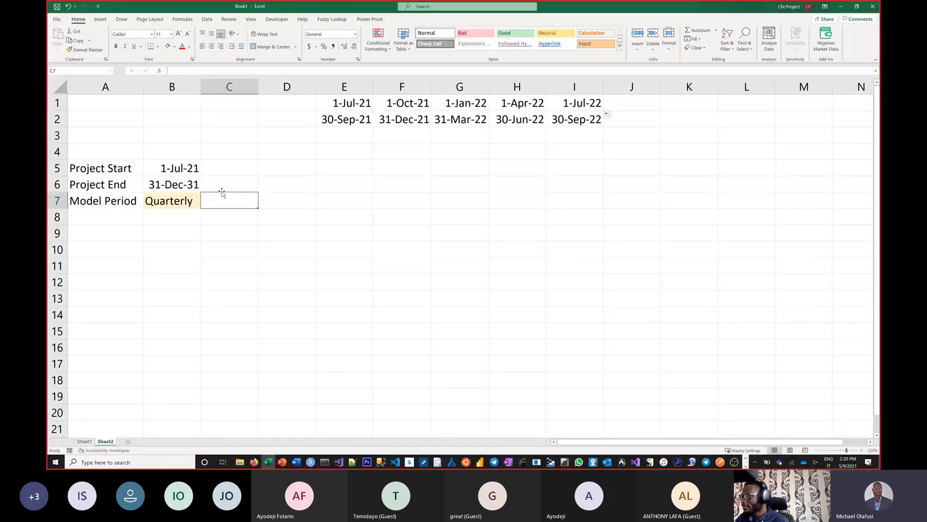
click(188, 201)
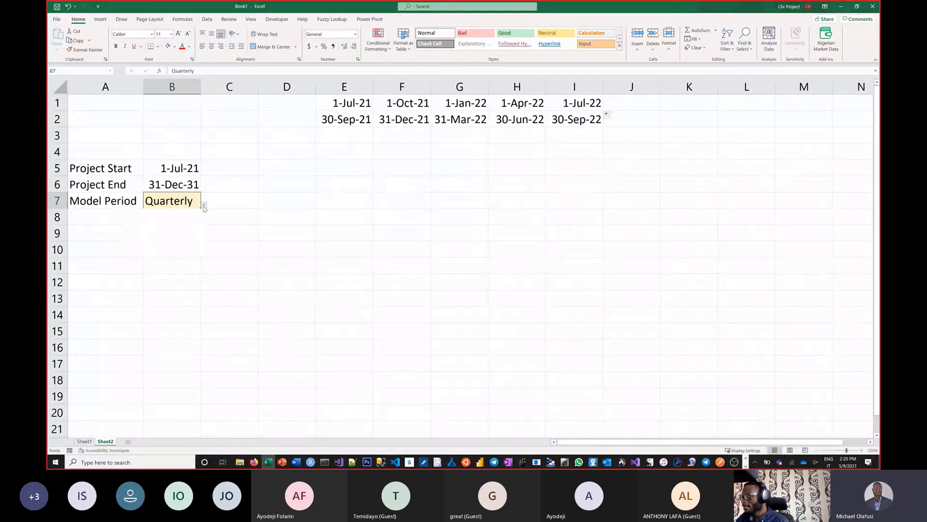
click(204, 206)
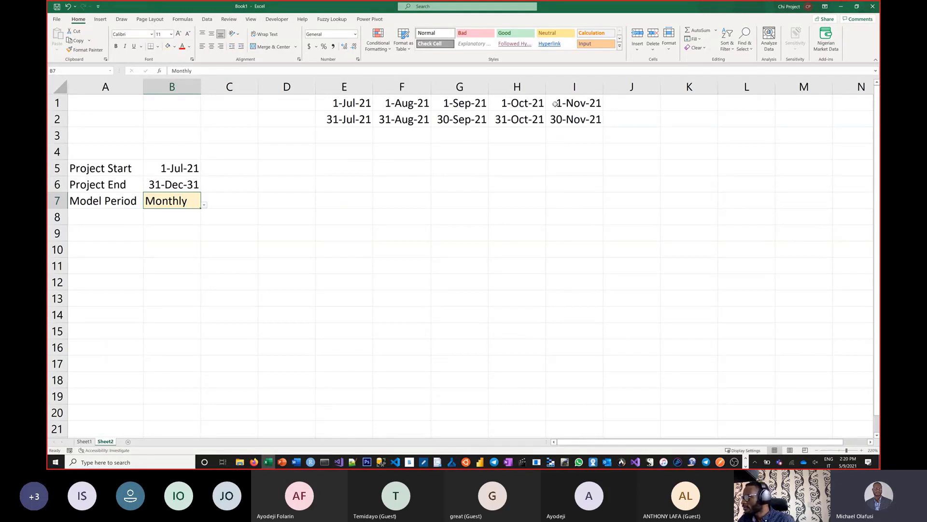
drag(554, 103, 823, 137)
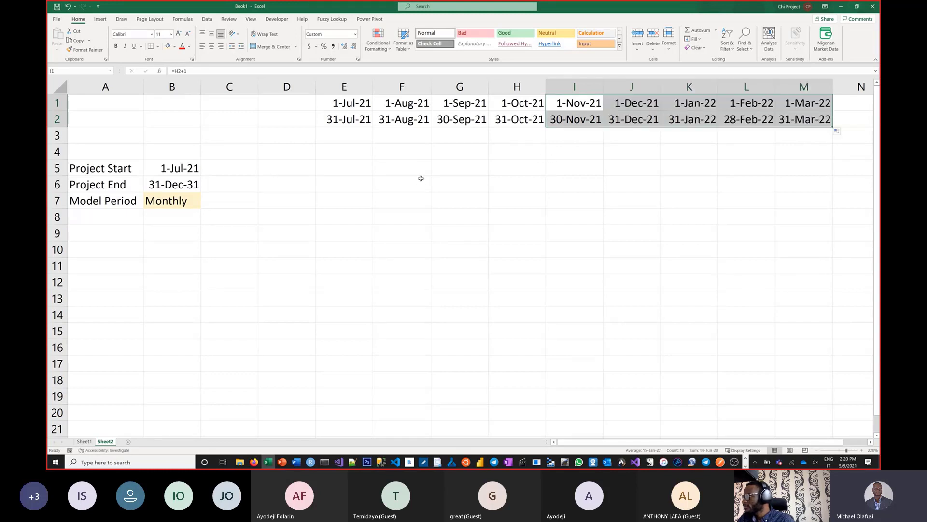
- Change the model period in B7 to Quarterly, Half-yearly and finally Yearly to test the timeline
click(194, 206)
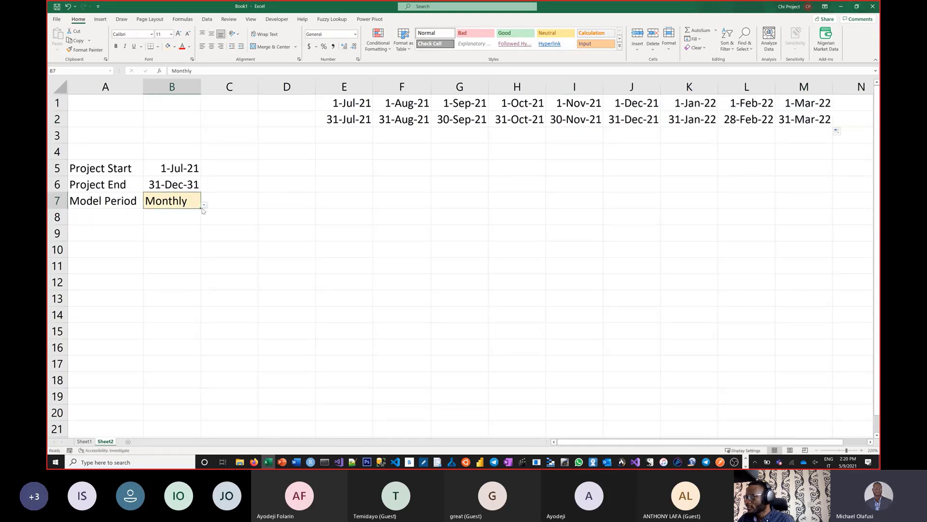
click(204, 205)
click(180, 222)
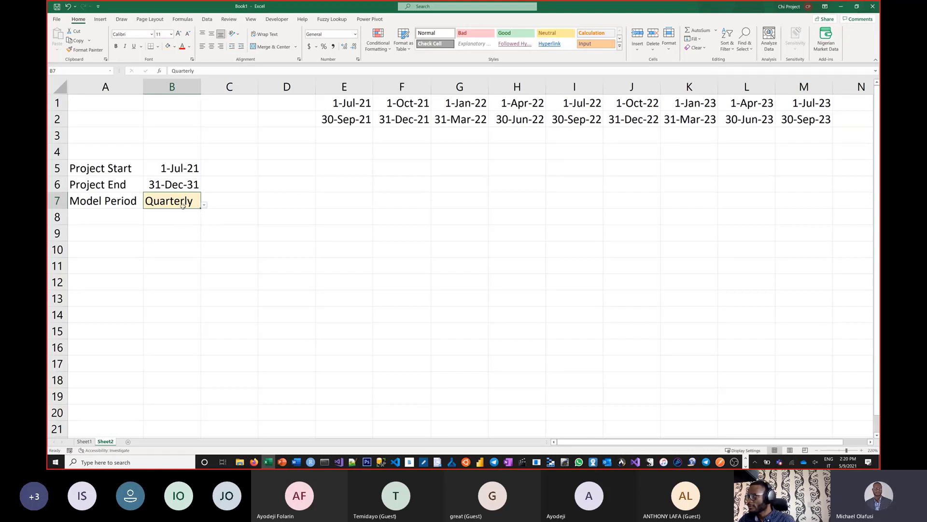
click(204, 205)
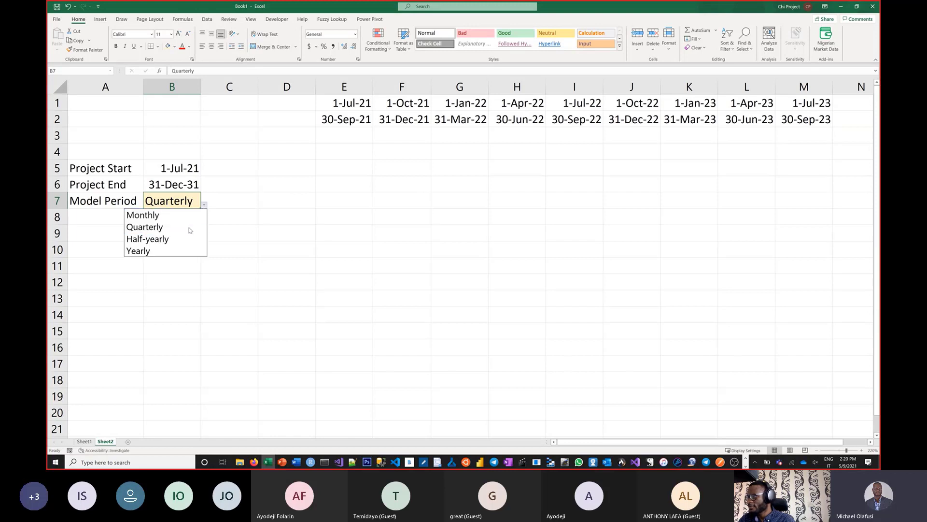
key(Escape)
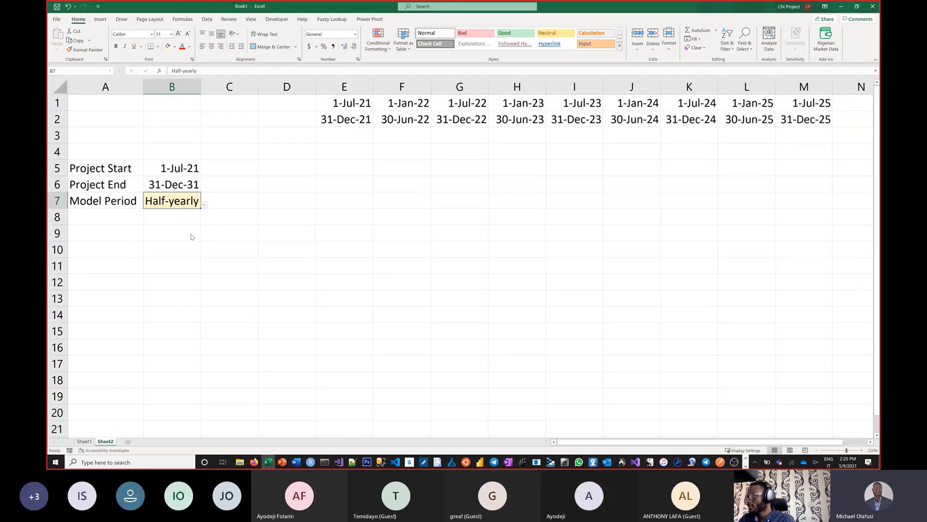
click(204, 204)
click(177, 250)
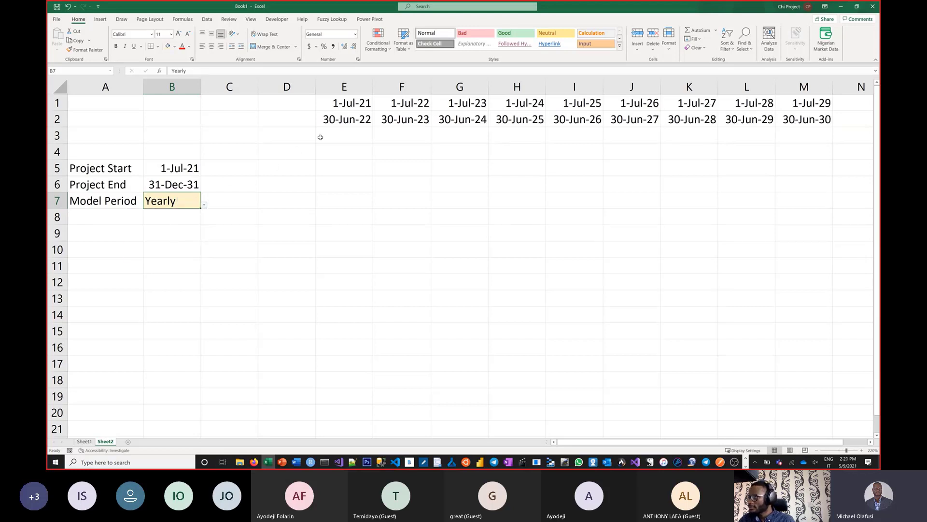
- Review the complete EOMONTH and SWITCH formula in E2 without changing it
click(337, 121)
double_click(337, 121)
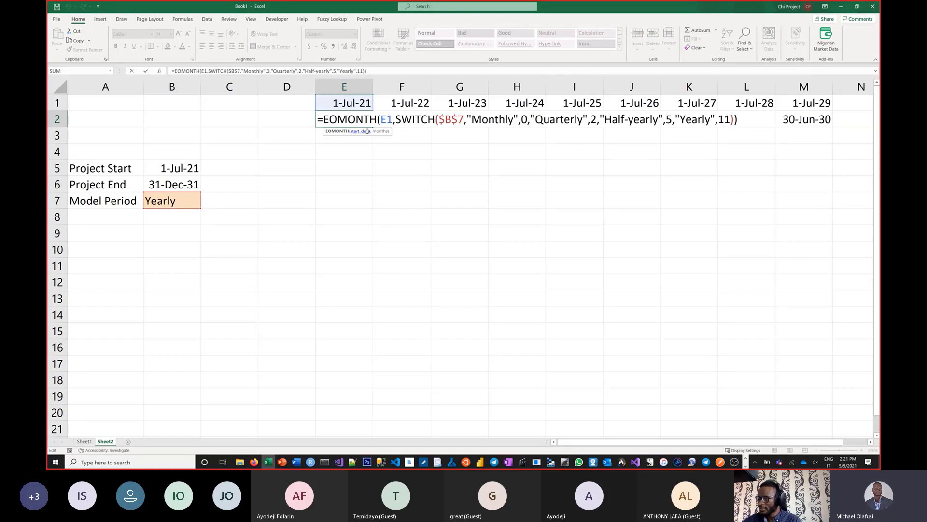
key(Escape)
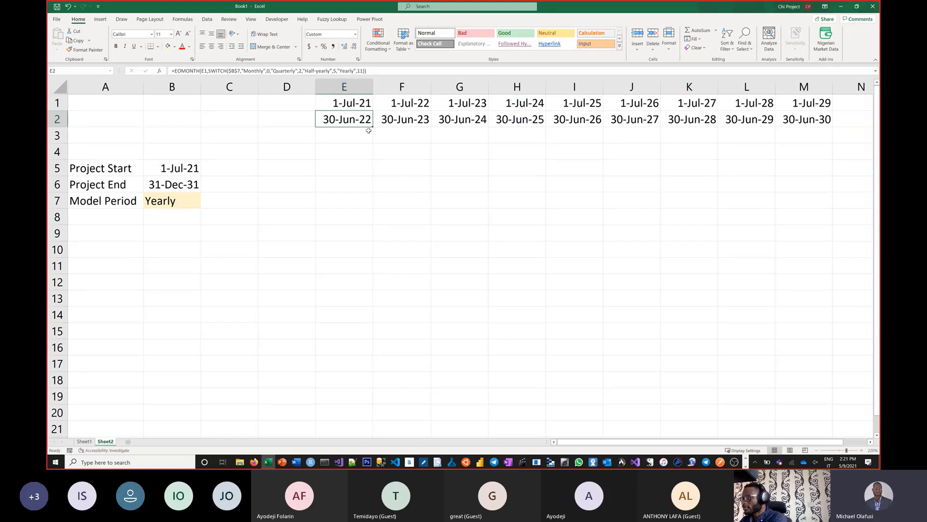
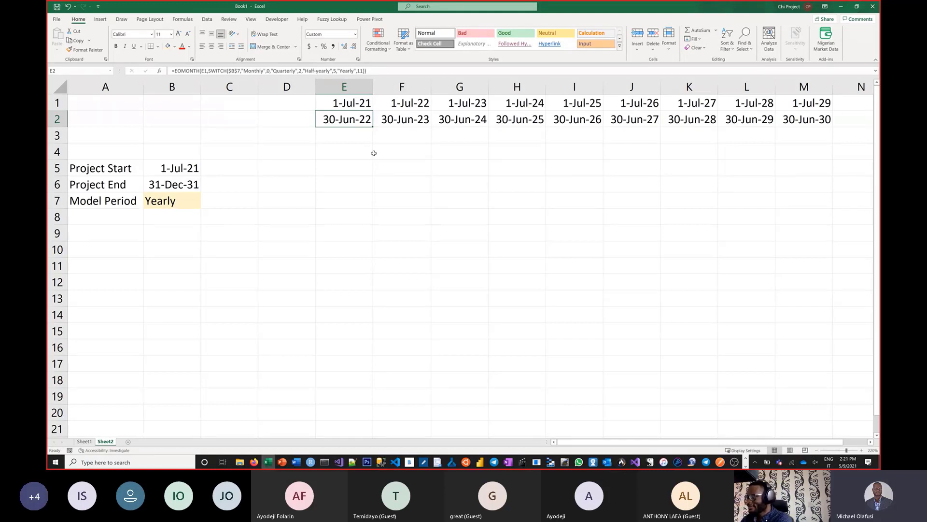
- Switch to the PowerPoint slide "The Formulas", highlight EDATE in the list, and return to the Excel workbook
key(alt+Tab)
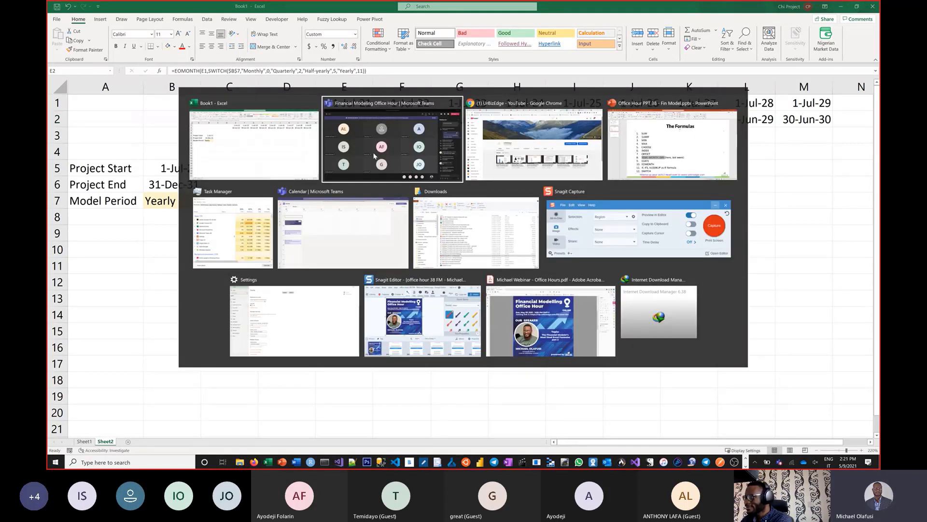
key(alt+Tab)
key(alt+Tab)
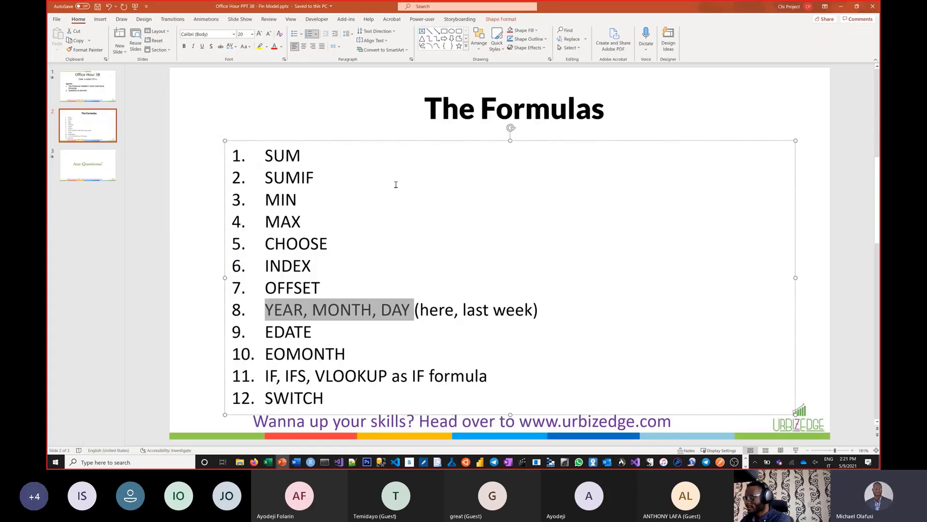
double_click(299, 330)
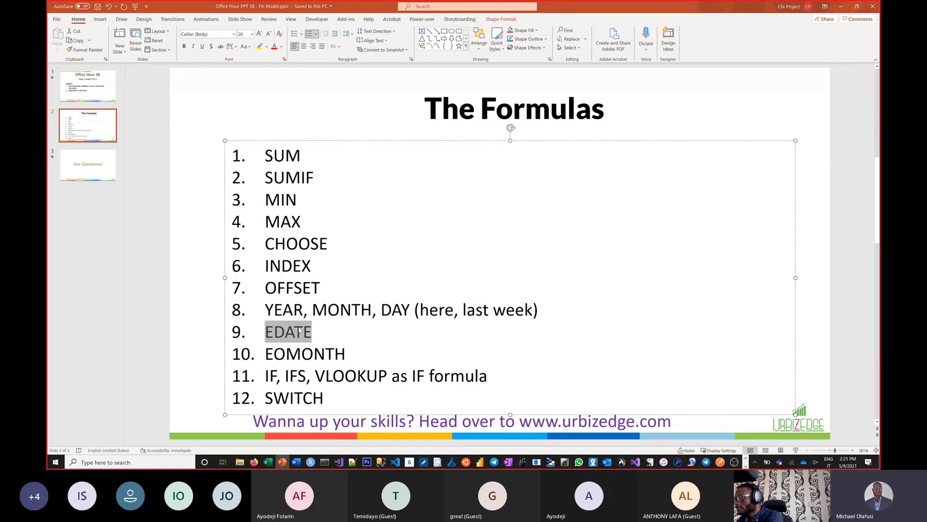
key(alt+Tab)
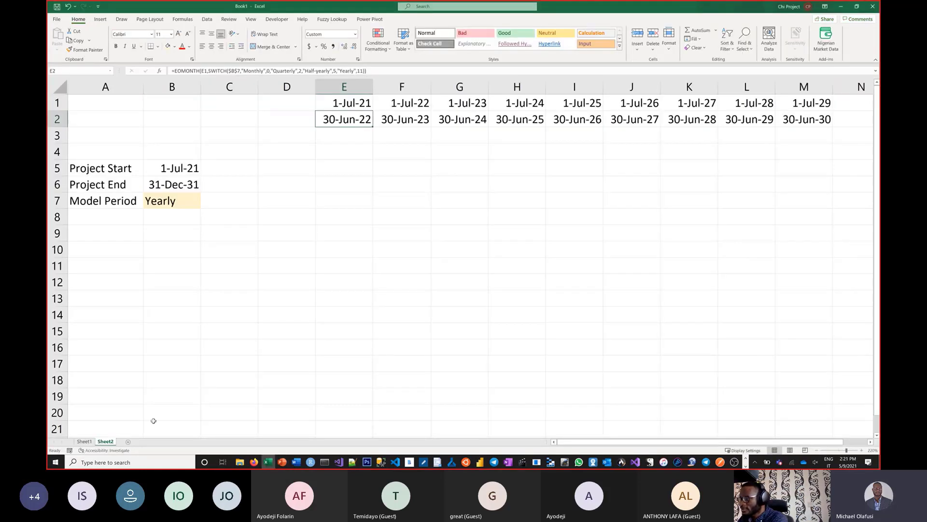
- On Sheet1, set the EOMONTH example's duration in B9 to -1 and then to -6 months to test negative values
click(85, 441)
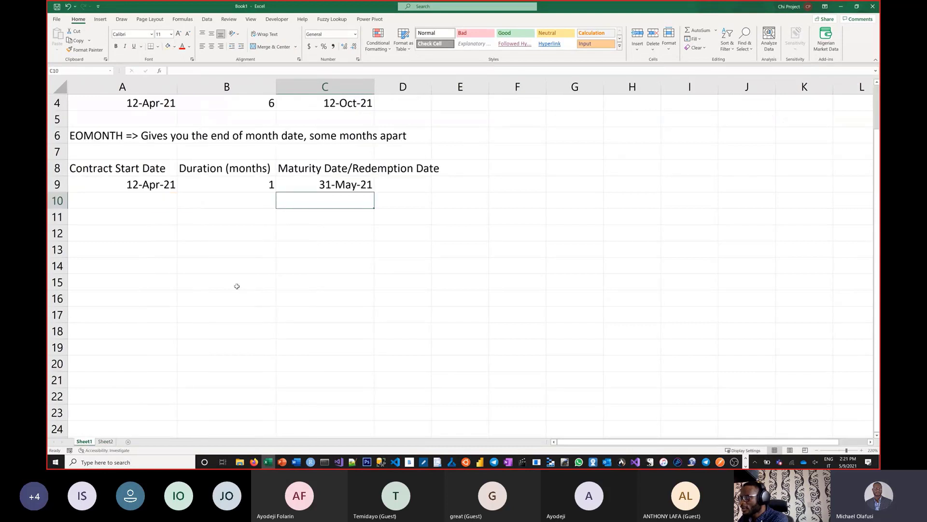
click(254, 184)
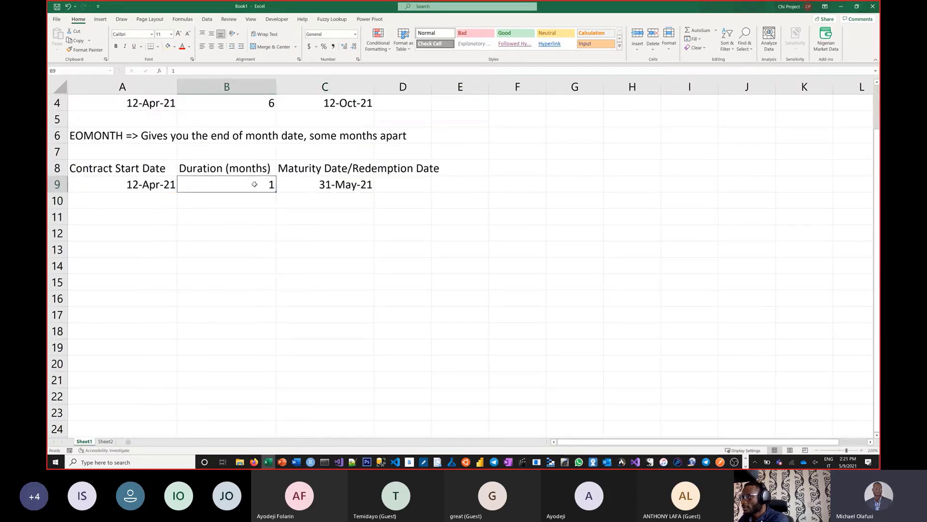
double_click(255, 184)
text(-)
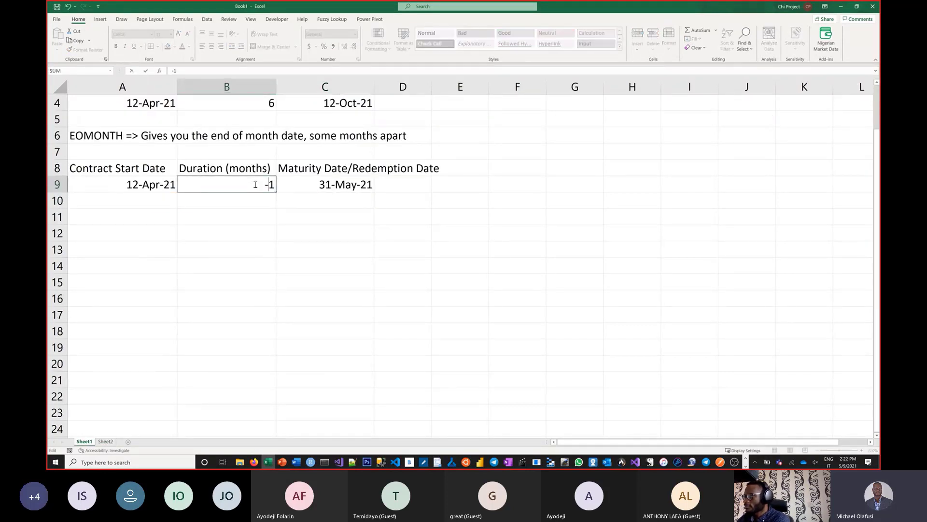
key(Return)
click(257, 185)
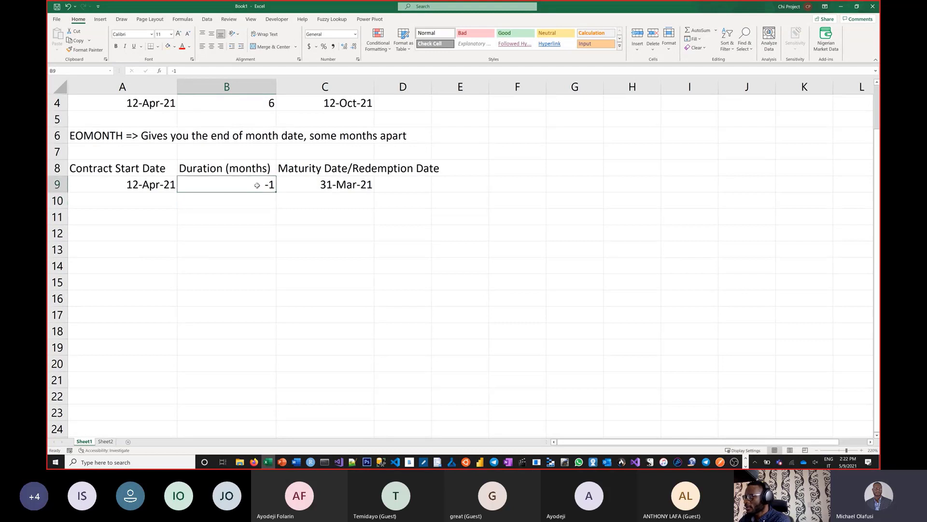
text(-6)
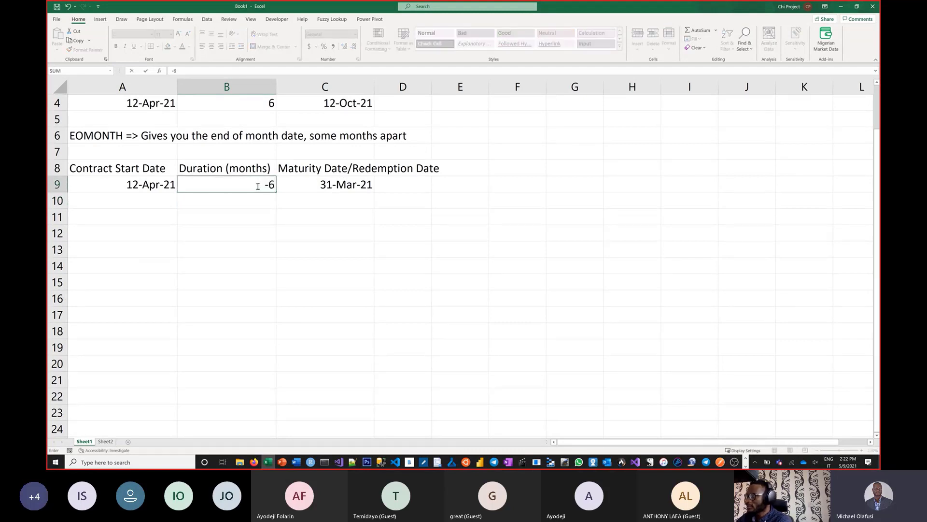
key(Return)
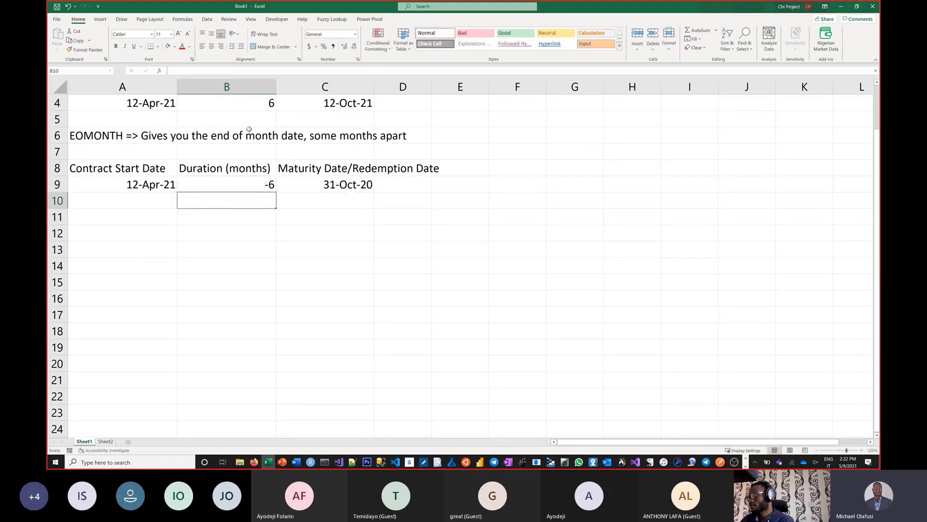
- Set the EDATE example's duration in B4 to -6 months
scroll(248, 124, up, 1)
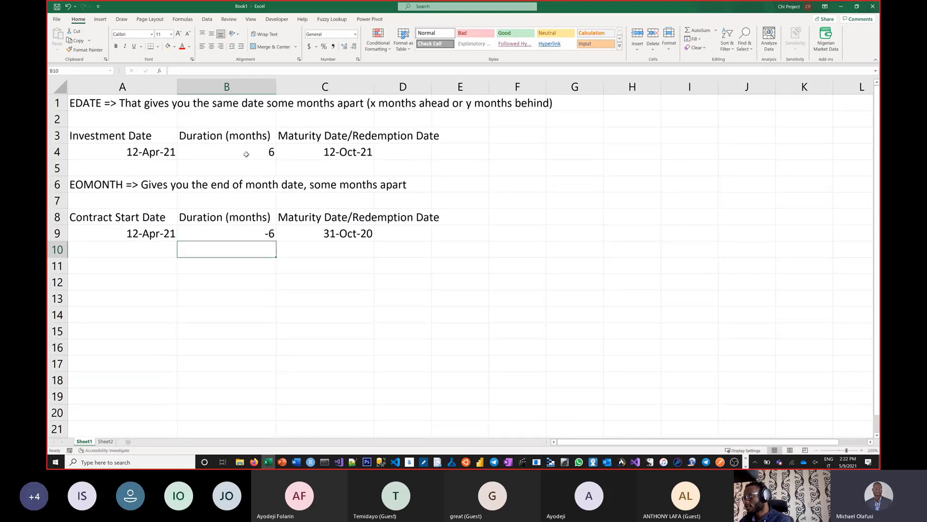
scroll(246, 154, up, 3)
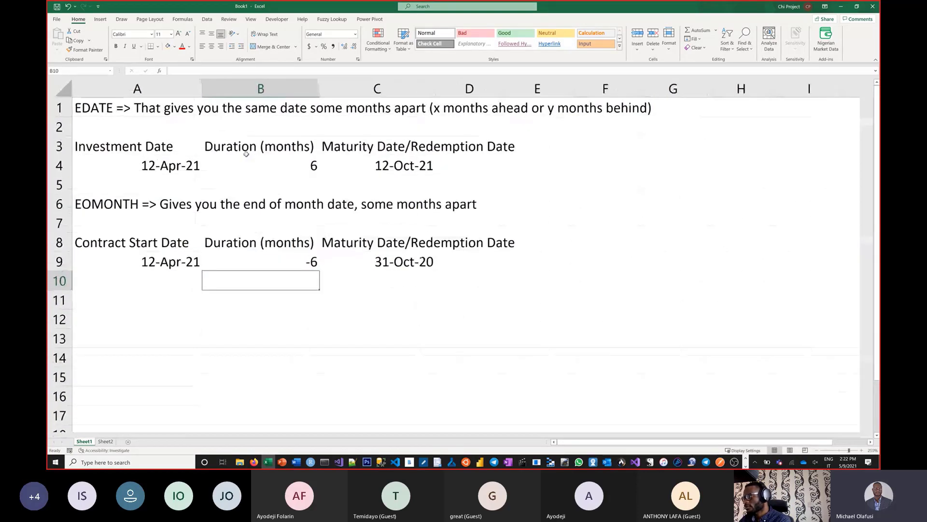
double_click(232, 149)
double_click(270, 162)
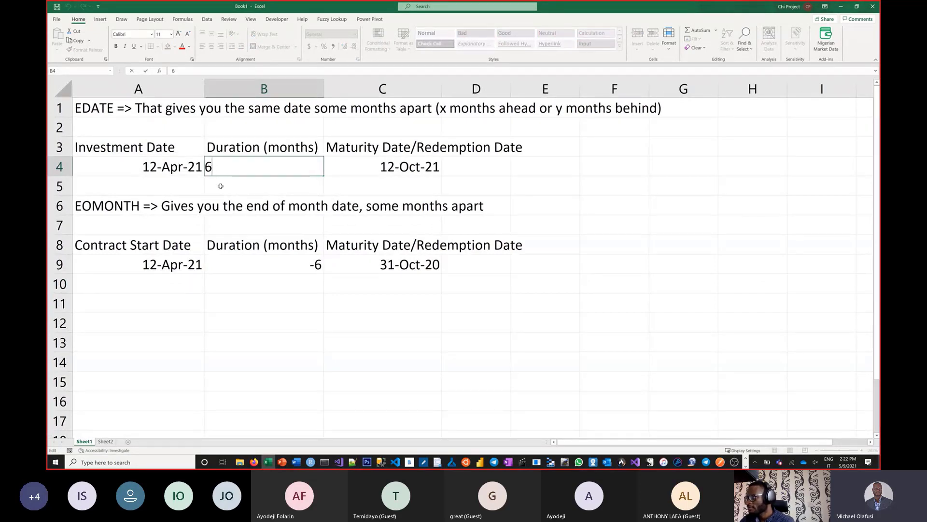
key(Left)
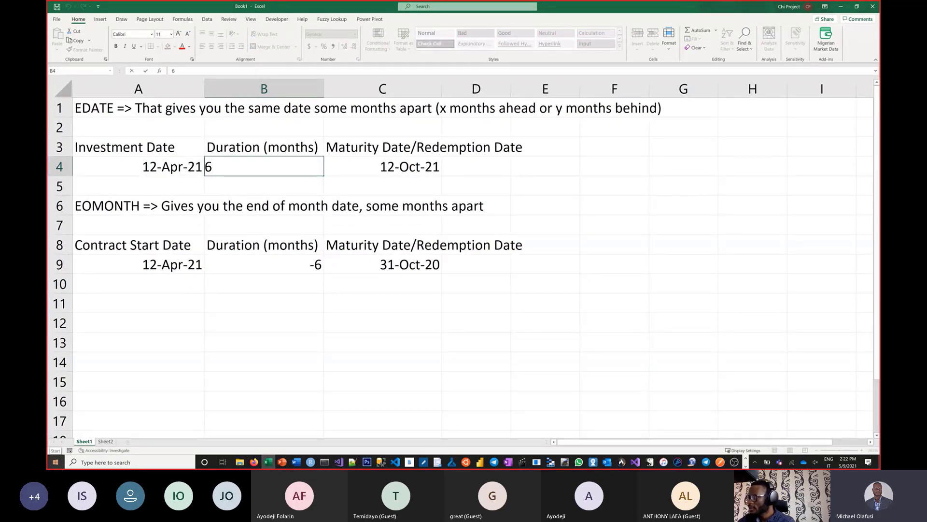
text(-)
key(Return)
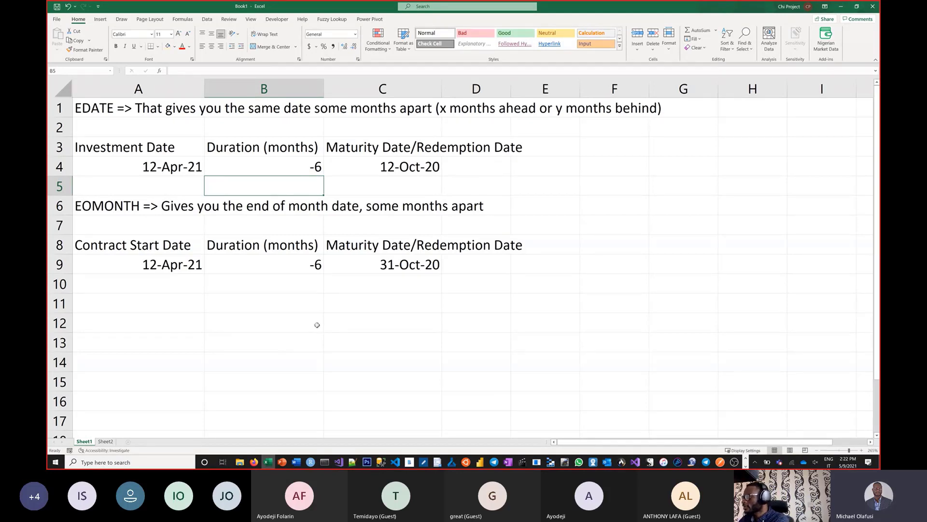
- Switch to the PowerPoint formula list, highlight EDATE and EOMONTH, then the IF, IFS, VLOOKUP line, and return to the Excel workbook
key(alt+Tab)
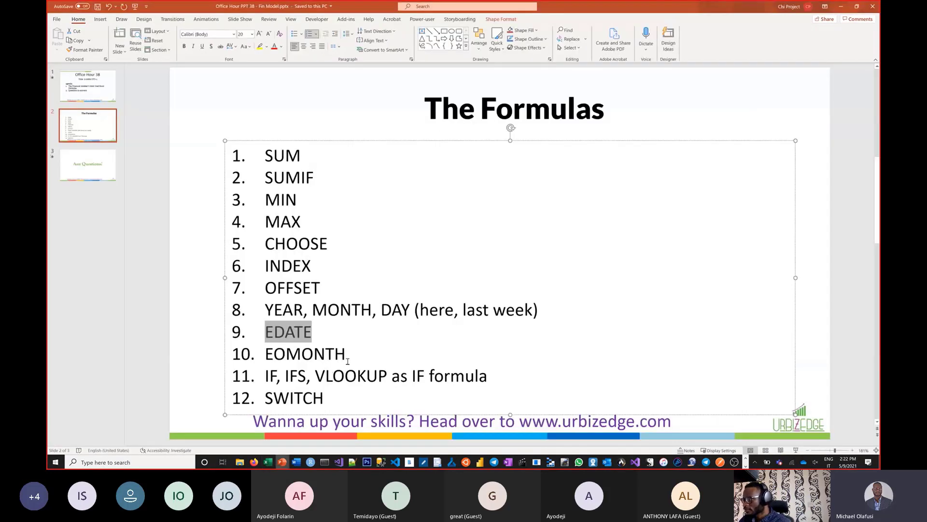
drag(348, 361, 275, 334)
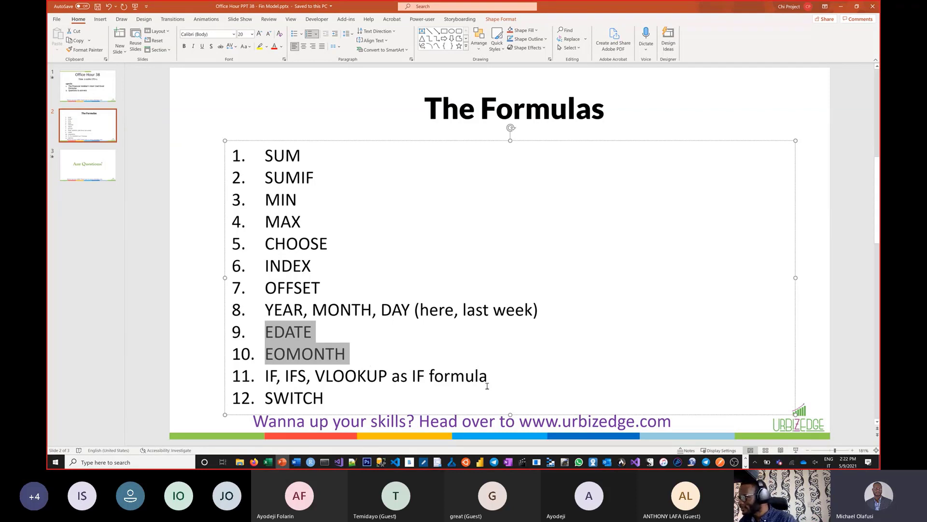
drag(491, 377, 264, 381)
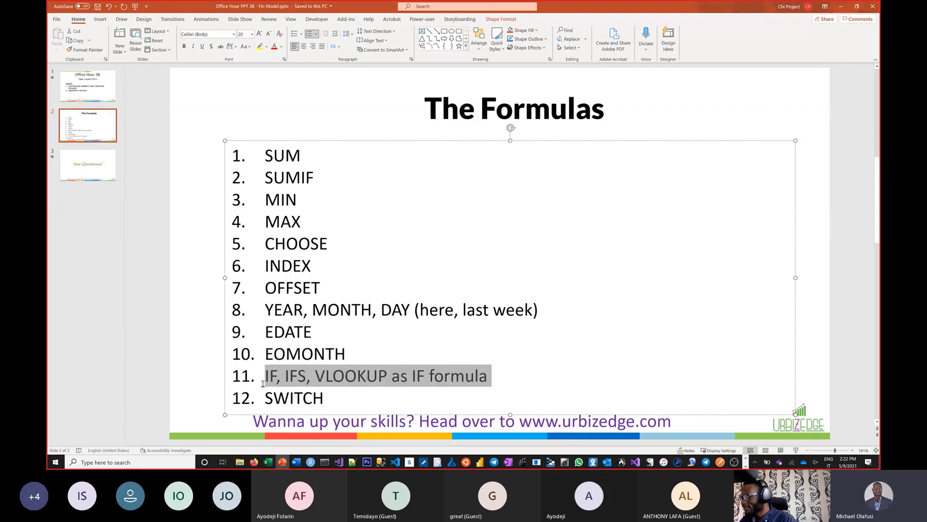
click(336, 383)
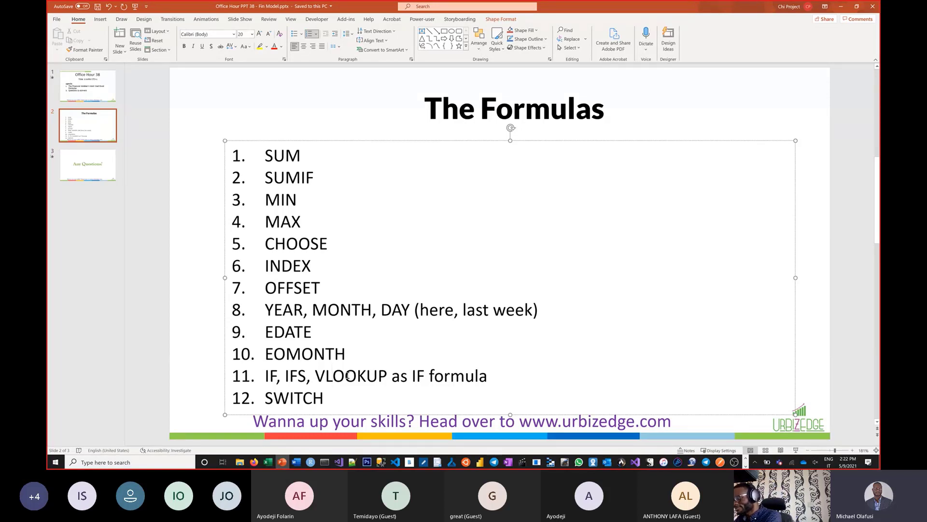
key(alt+Tab)
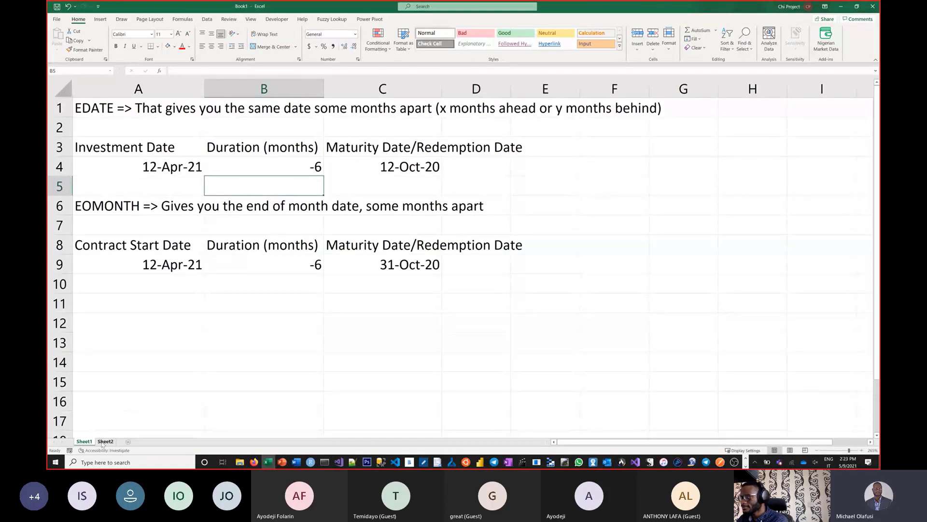
- Save the workbook as "Fin Office Hour 38" in the Downloads folder
click(231, 346)
key(ctrl+s)
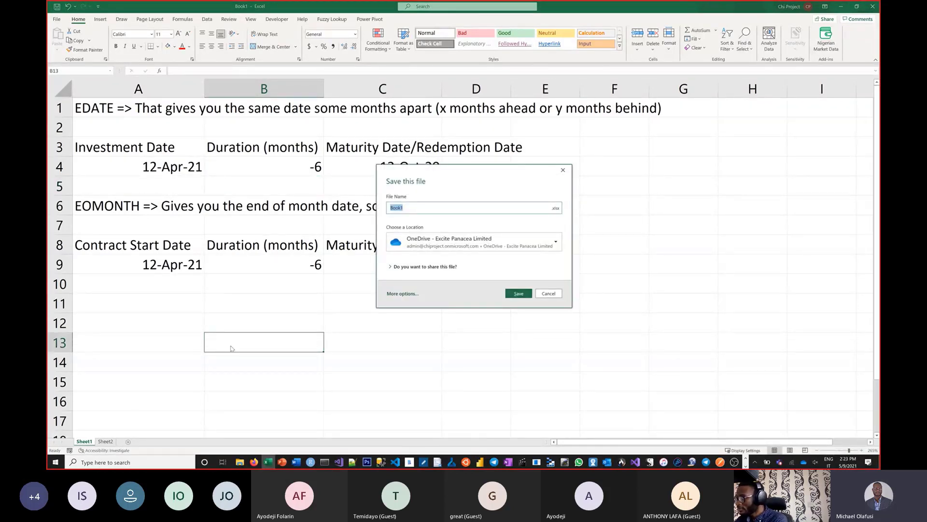
text(Fin)
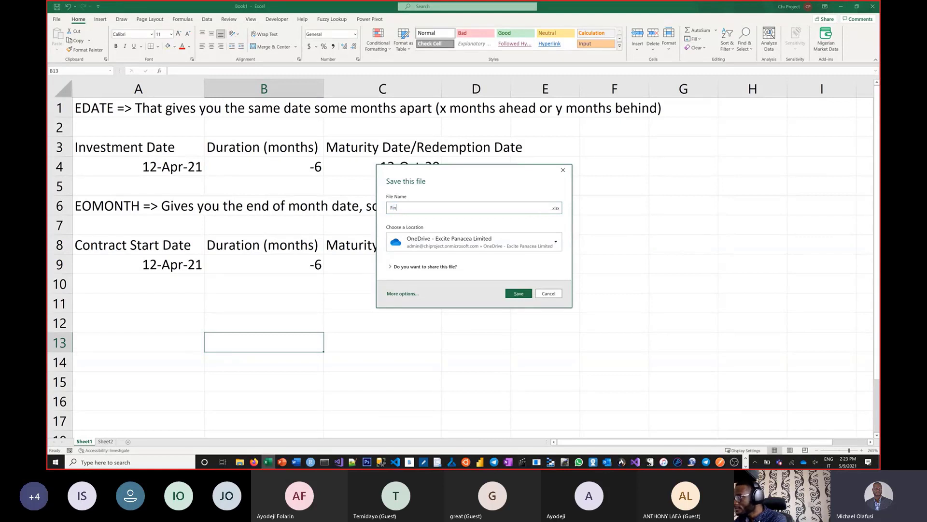
text( Office )
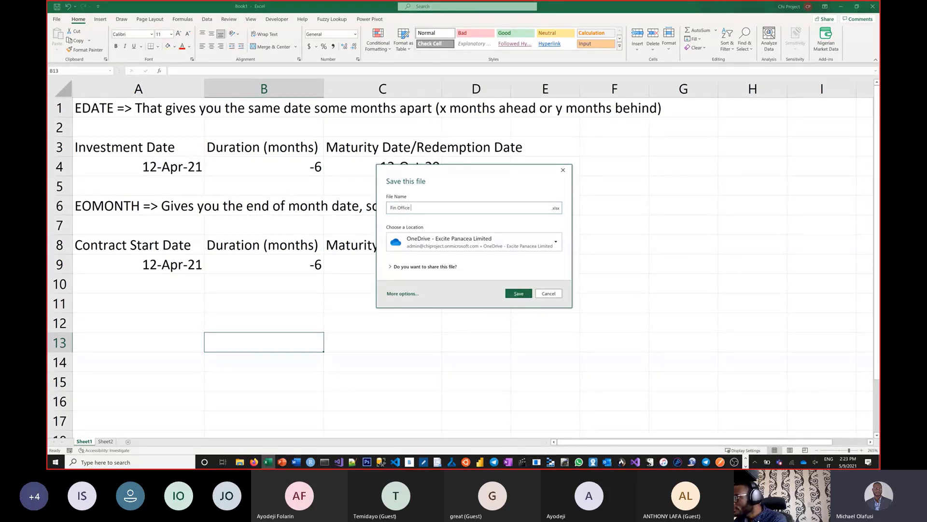
text(Hour 38)
click(454, 248)
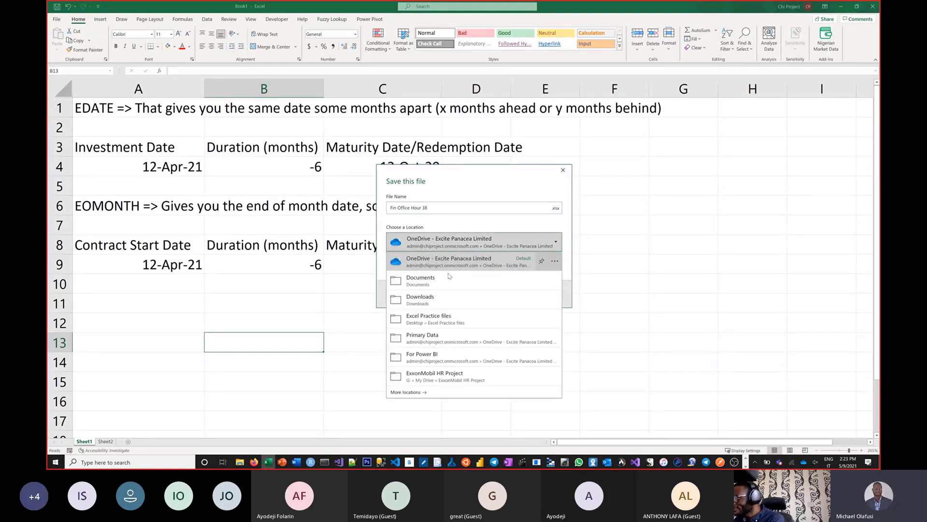
click(427, 302)
click(518, 294)
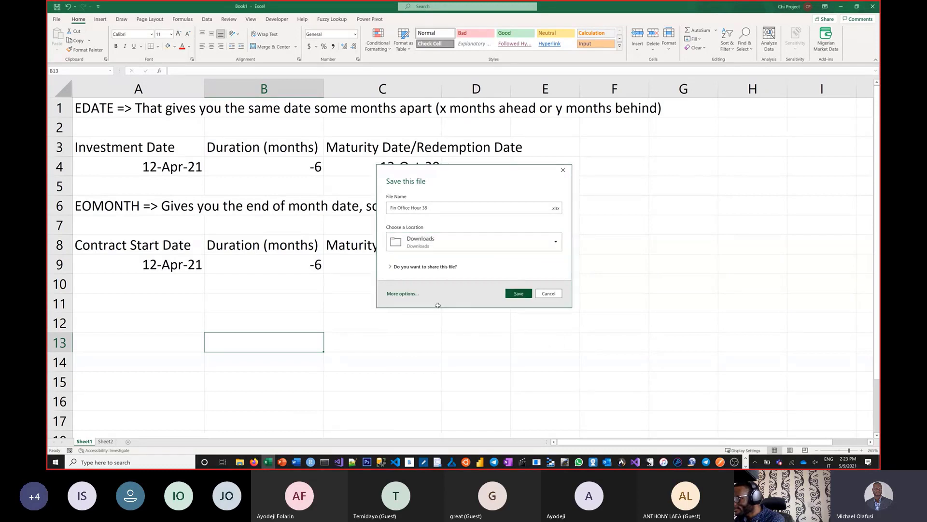
- Rename Sheet1 as EDATE and Sheet2 as EOMONTH
double_click(90, 441)
text(EDATE)
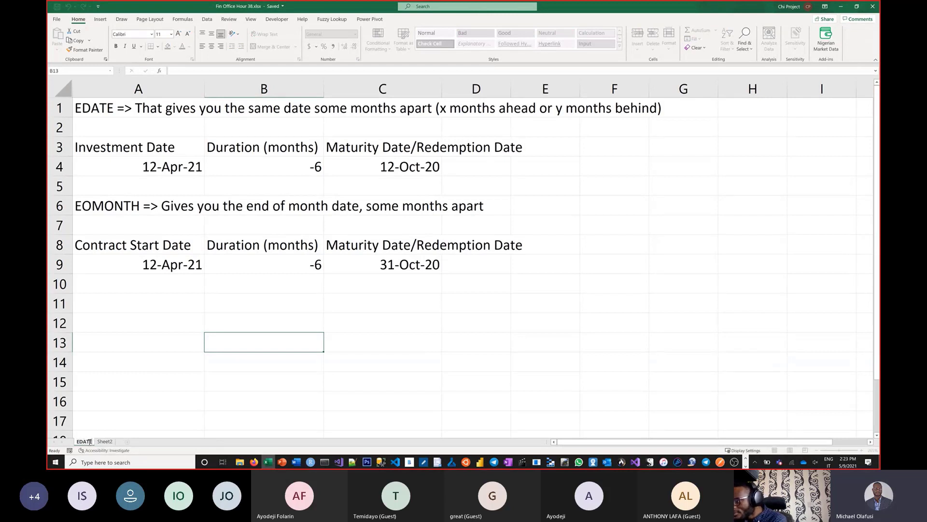
key(Return)
click(100, 441)
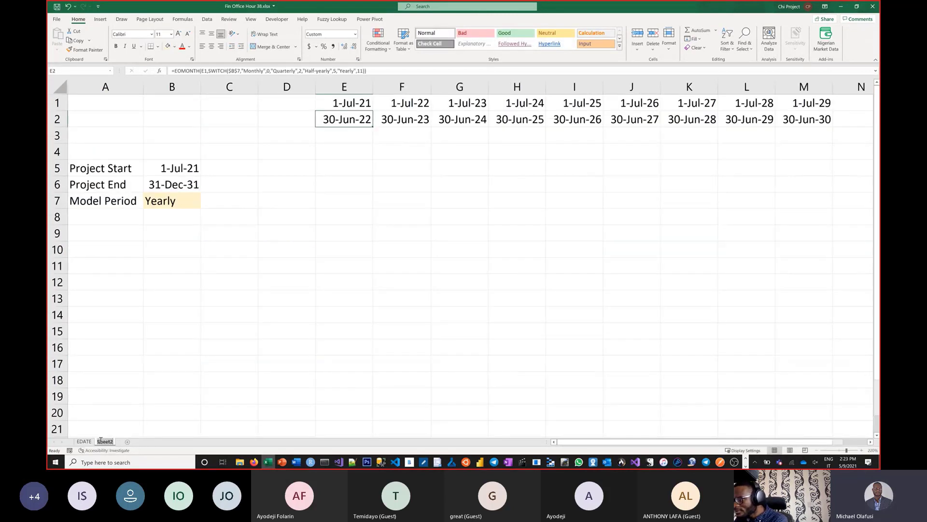
double_click(100, 441)
text(EOMONT)
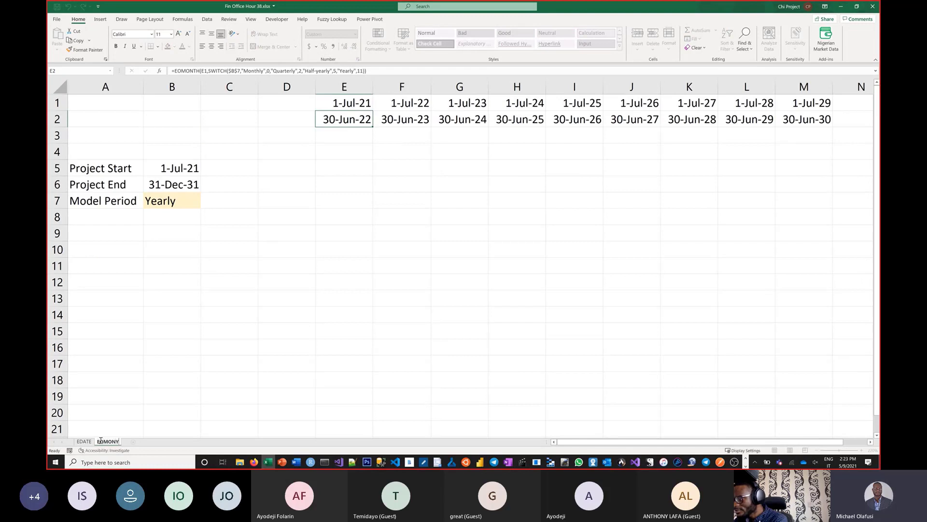
key(BackSpace)
text(TH)
key(Return)
- Add a new blank worksheet after the EOMONTH sheet
click(139, 441)
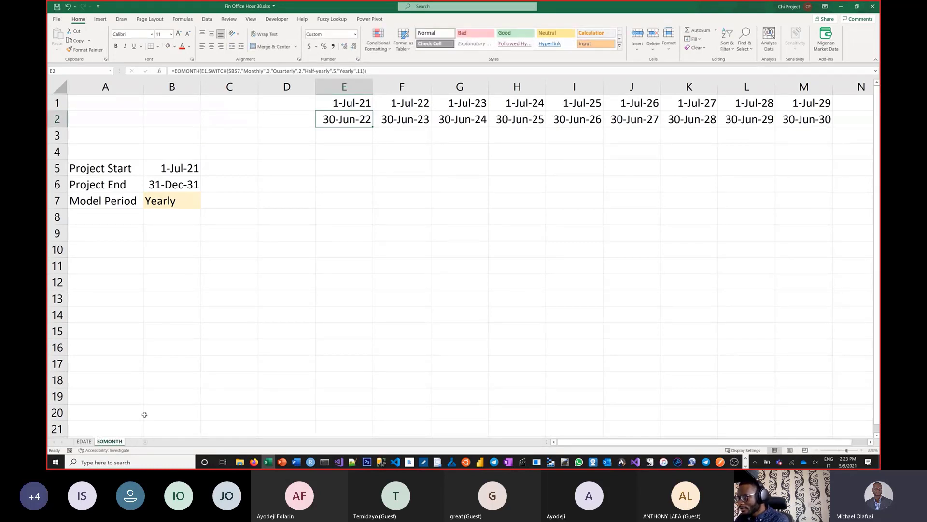
click(171, 314)
scroll(171, 314, up, 7)
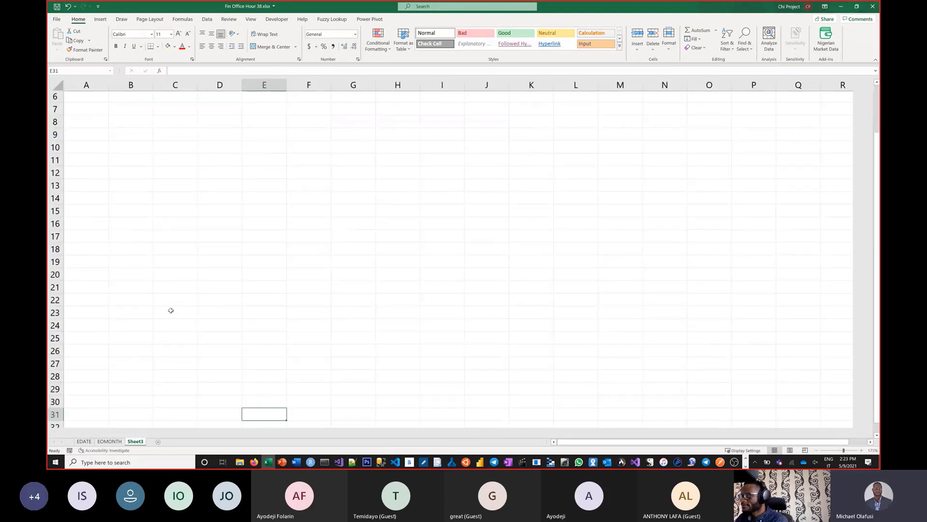
scroll(166, 308, up, 3)
scroll(124, 213, up, 1)
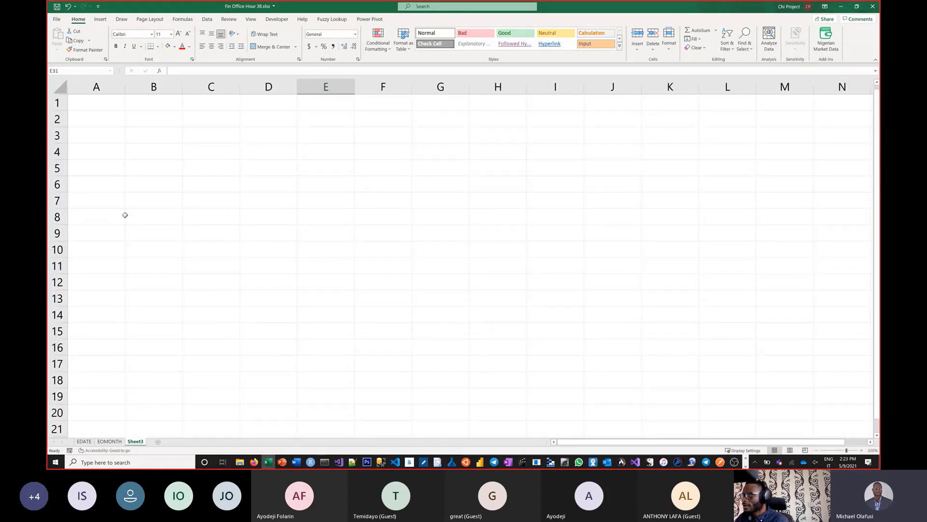
- Enter in B2 "IF => conditional formula, checks for a condition, does X if the condition was met and does Y if the condition was not met"
click(148, 125)
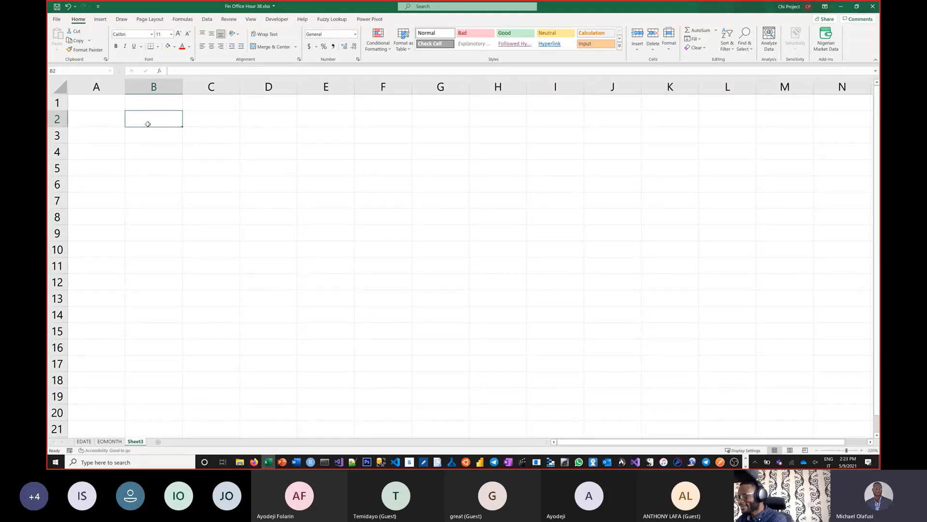
text(IF)
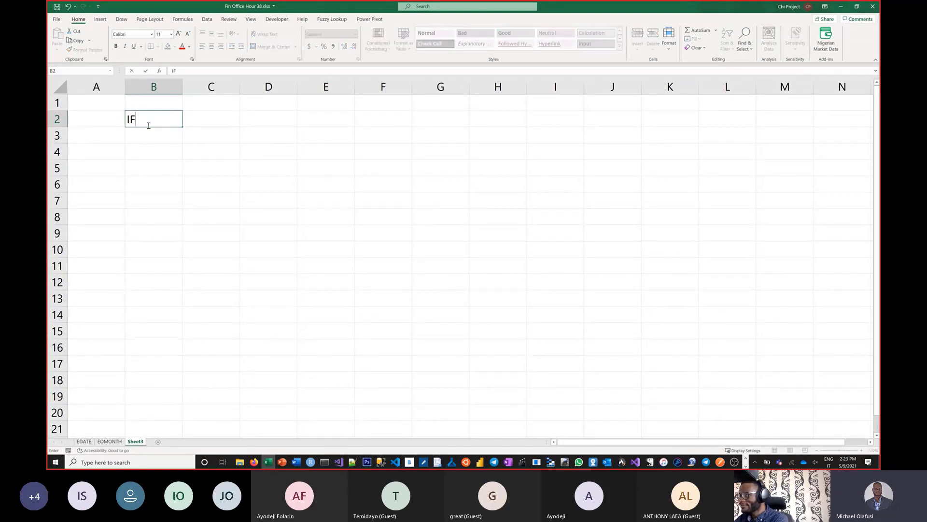
text( =)
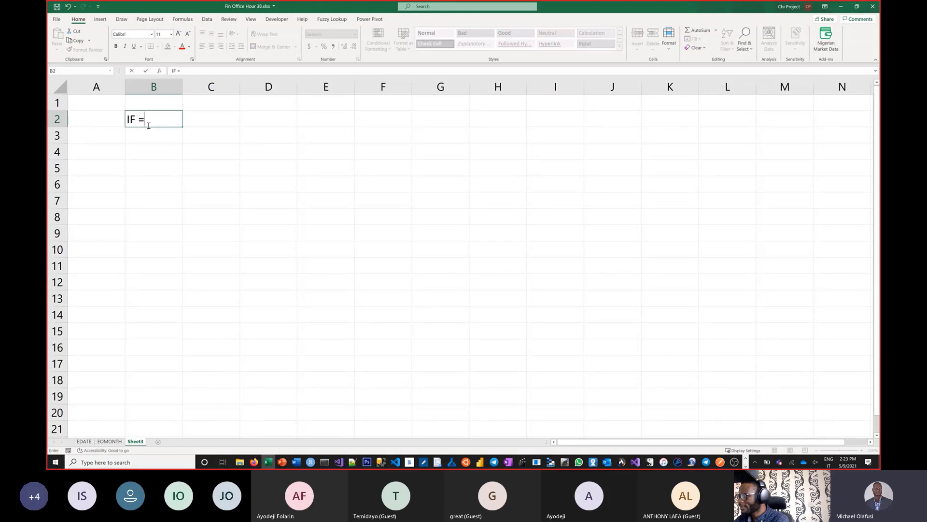
text(> condit)
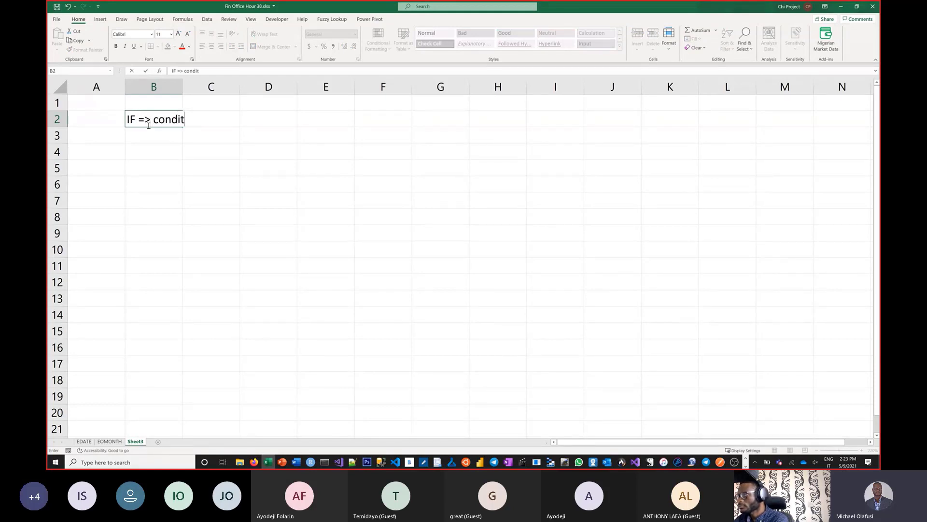
text(ion)
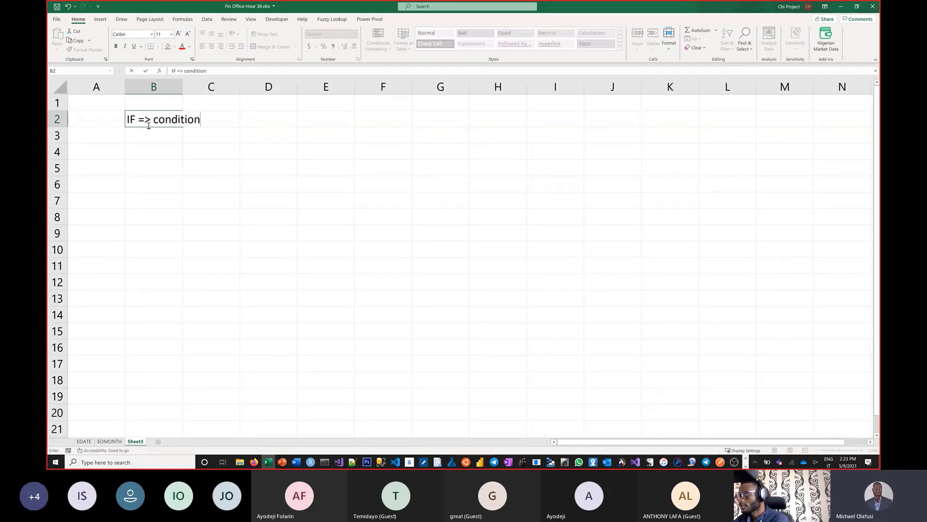
text(al forma)
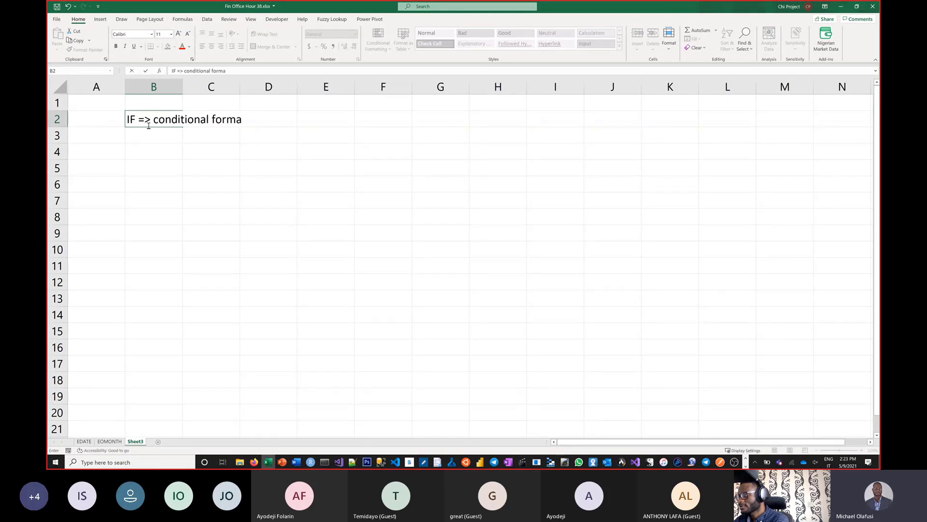
key(BackSpace)
text(ular)
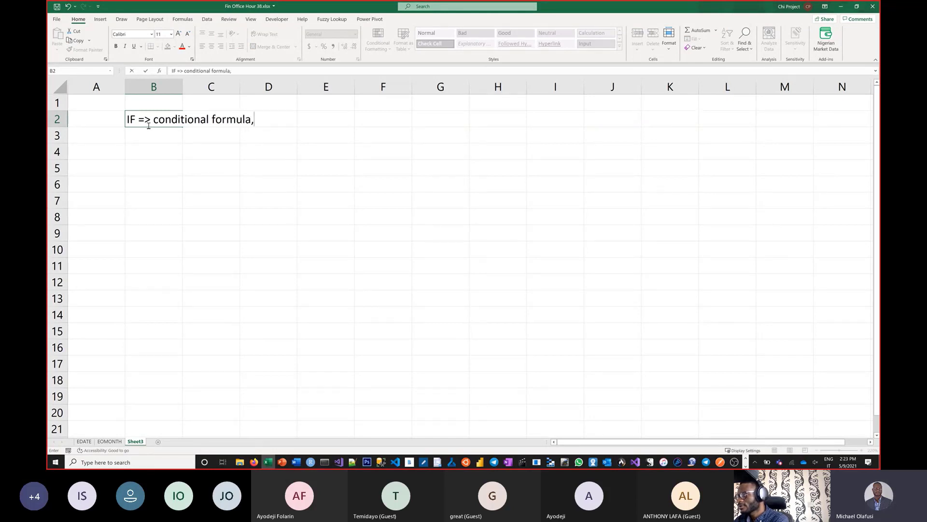
text(ehcke)
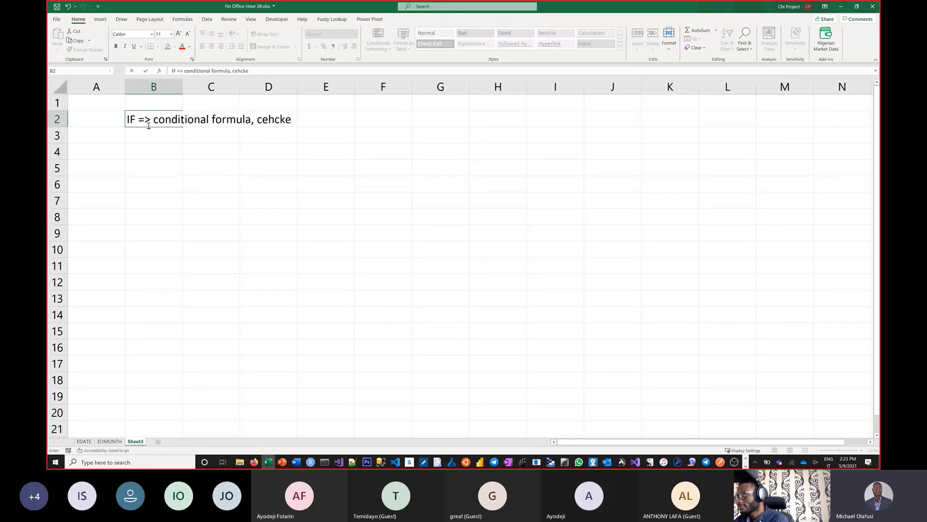
key(BackSpace)
key(BackSpace)
key(BackSpace)
key(BackSpace)
key(BackSpace)
text(hecks for a condit)
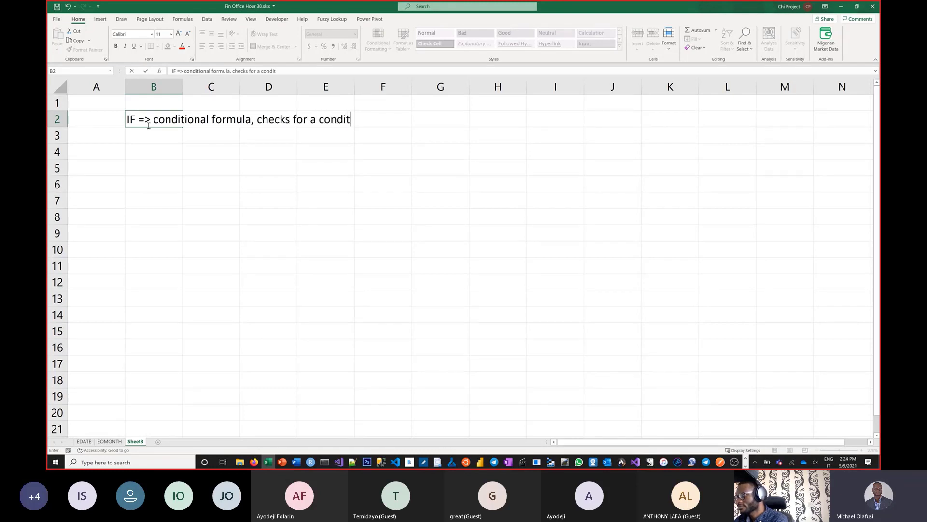
text(ion)
text(, does X)
text( I t)
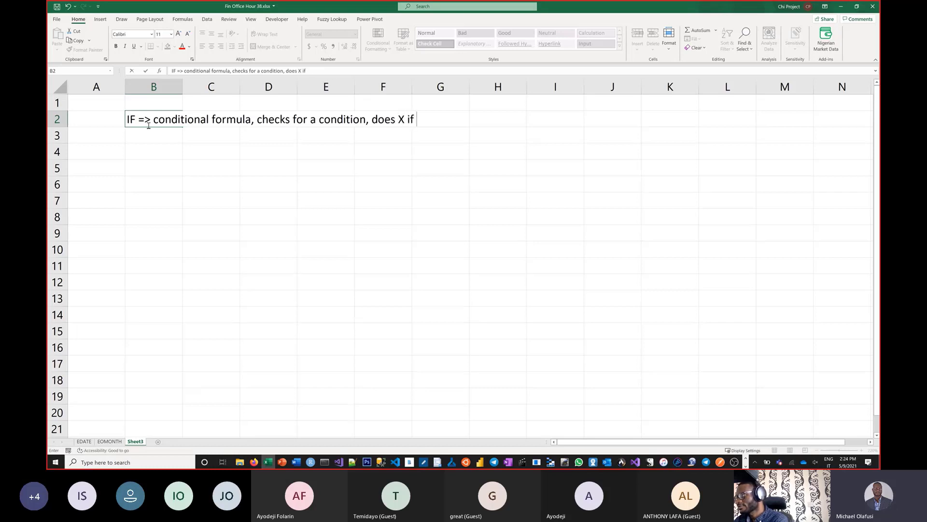
text(the conditio)
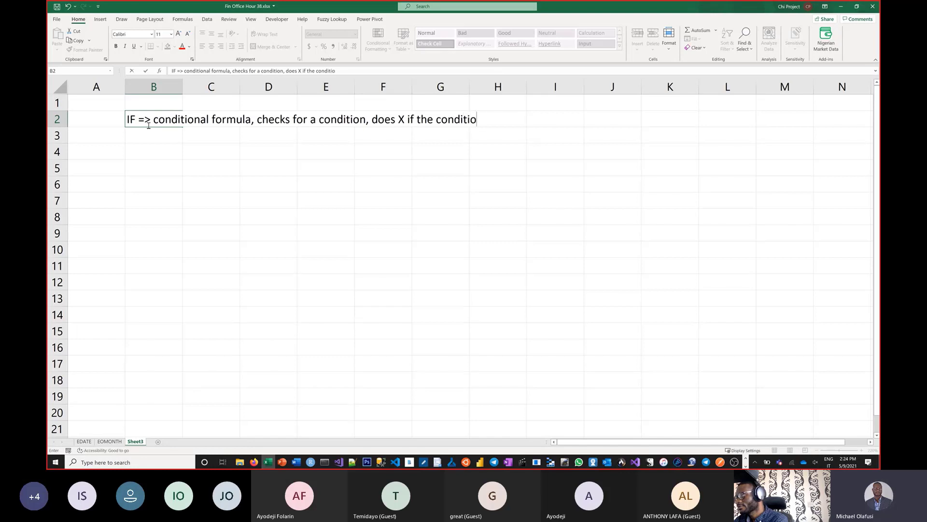
text(n was met )
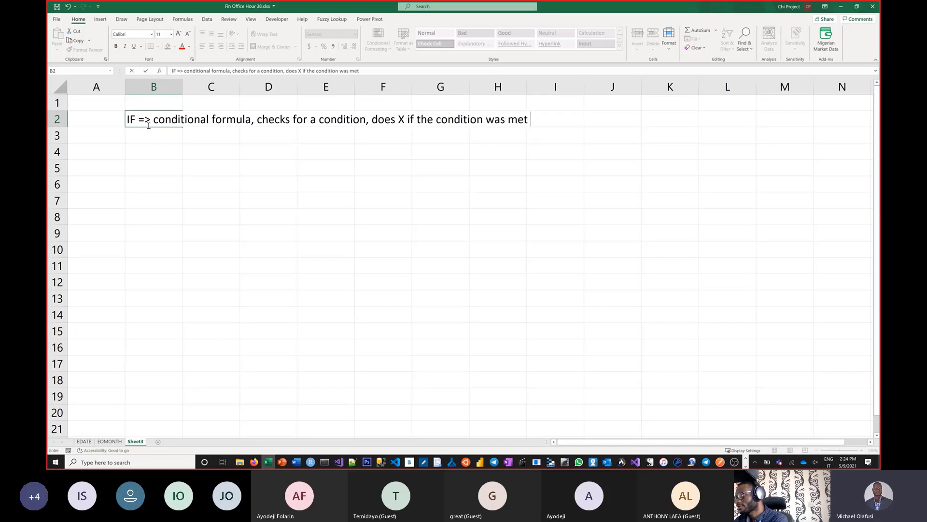
text(and does)
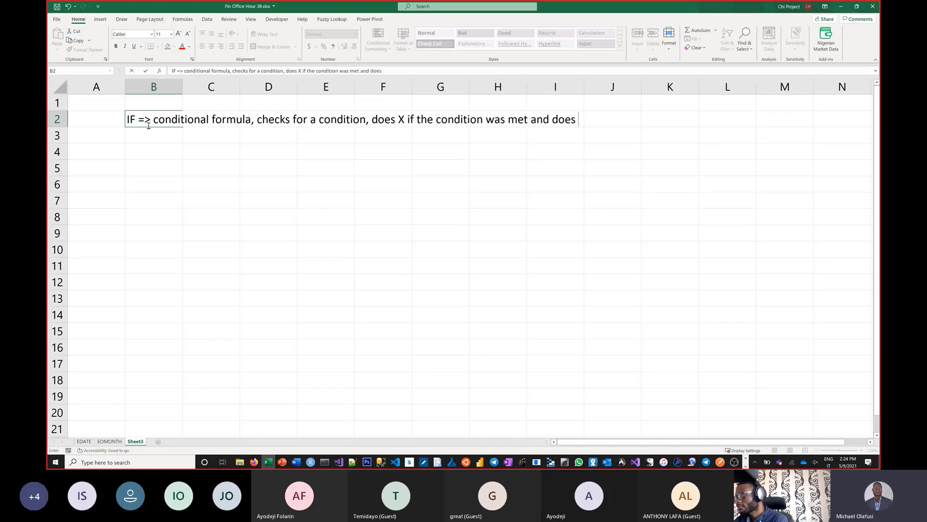
text( Y if the )
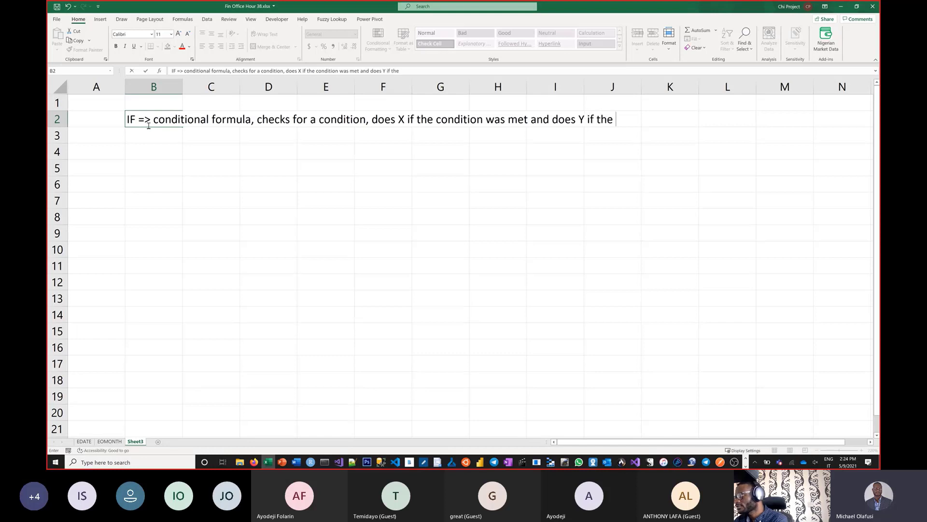
text(conditionn)
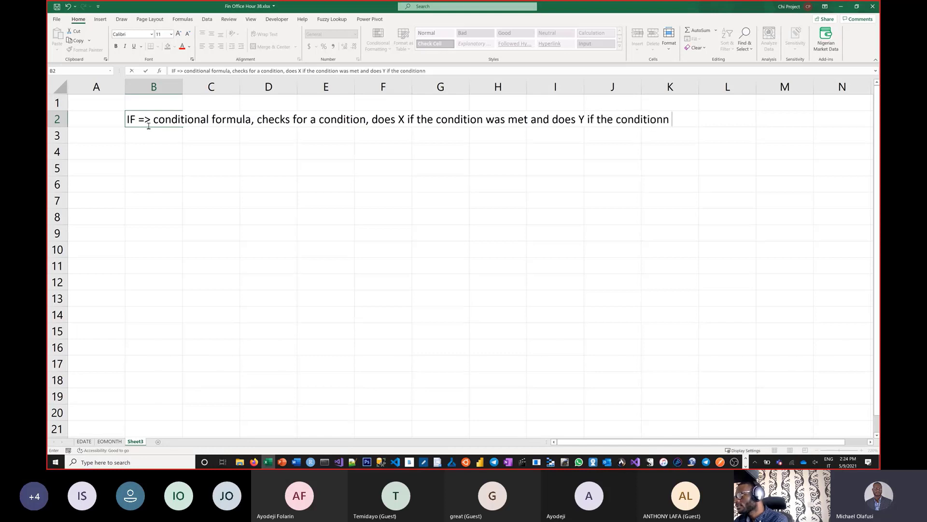
key(BackSpace)
text(was o)
text(n)
text(p)
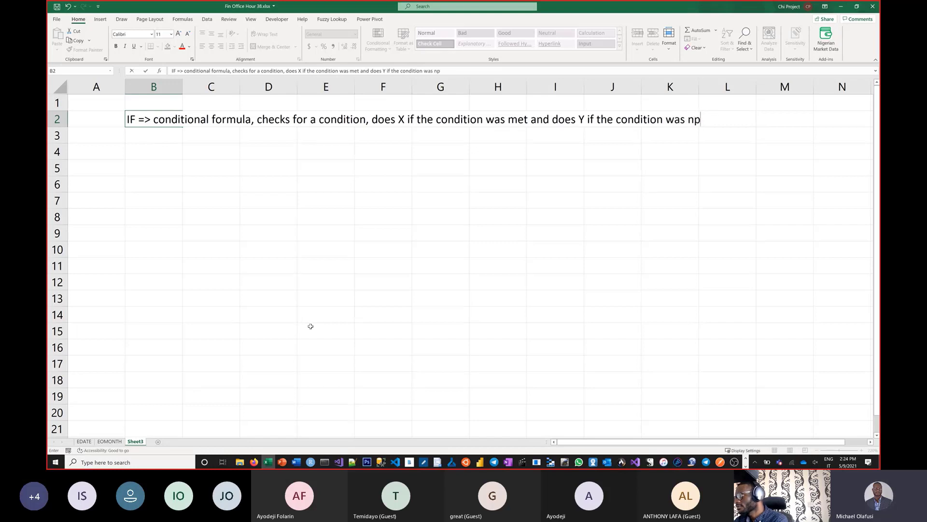
key(BackSpace)
text(ot met)
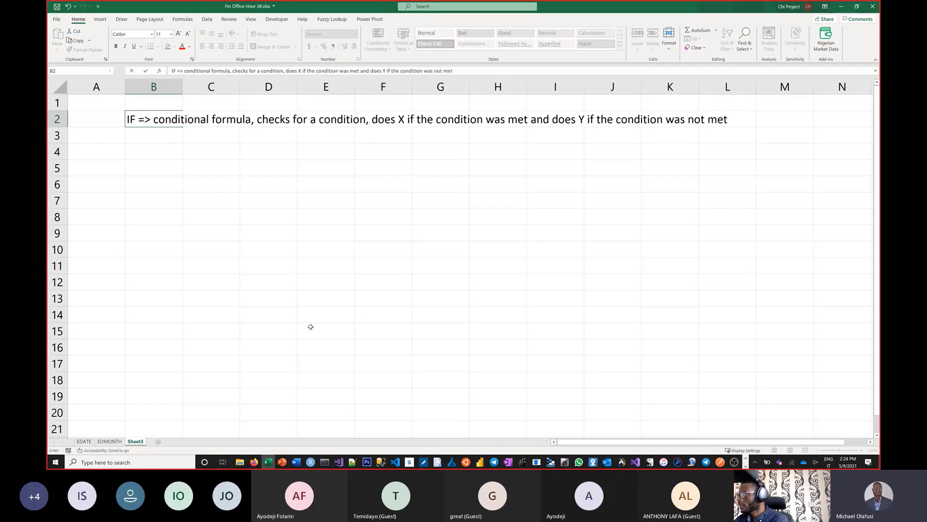
key(Return)
- Add the headers "Sales Amount" in A4 and "Bonus" in B4, and widen column A to fit its header
click(132, 168)
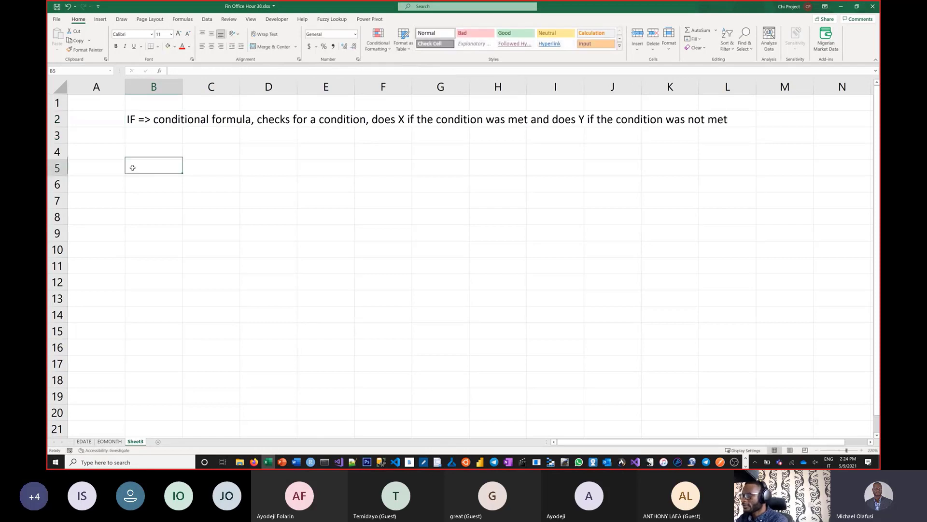
click(145, 153)
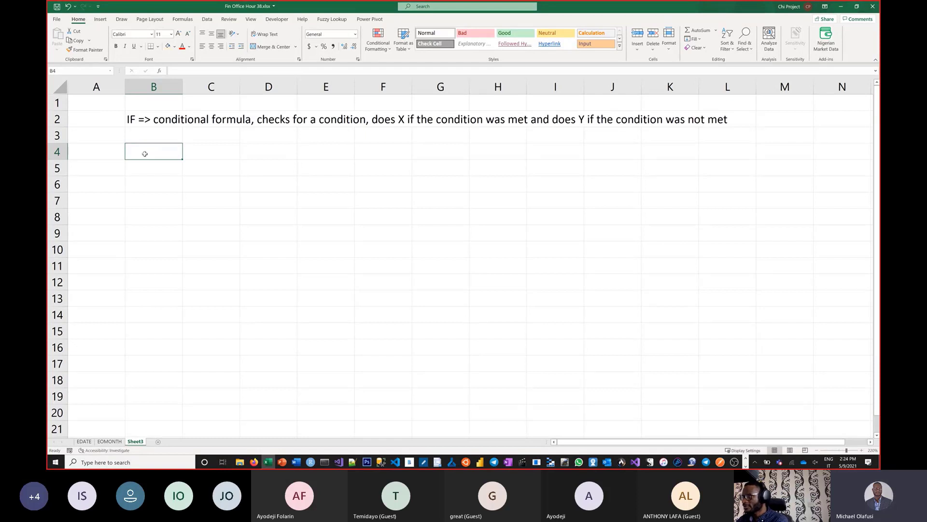
text(Bonus)
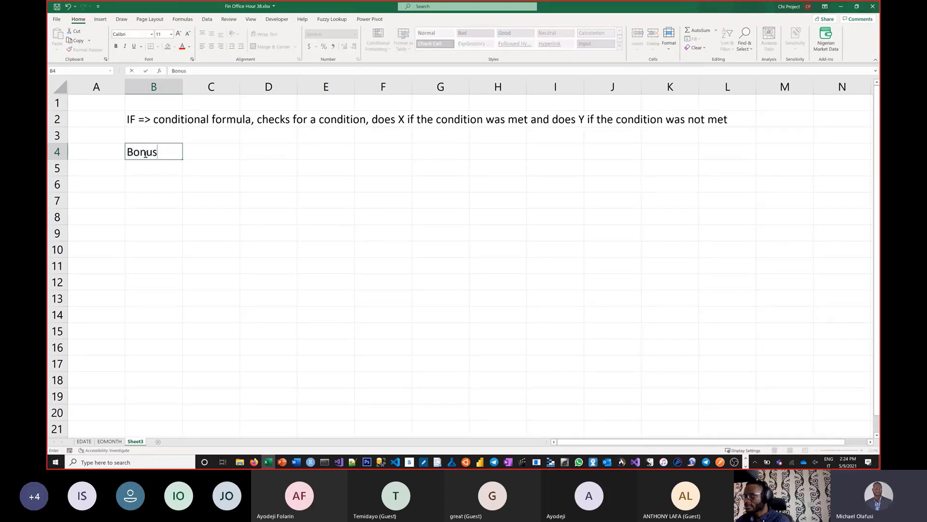
key(Return)
click(118, 154)
text(Sa)
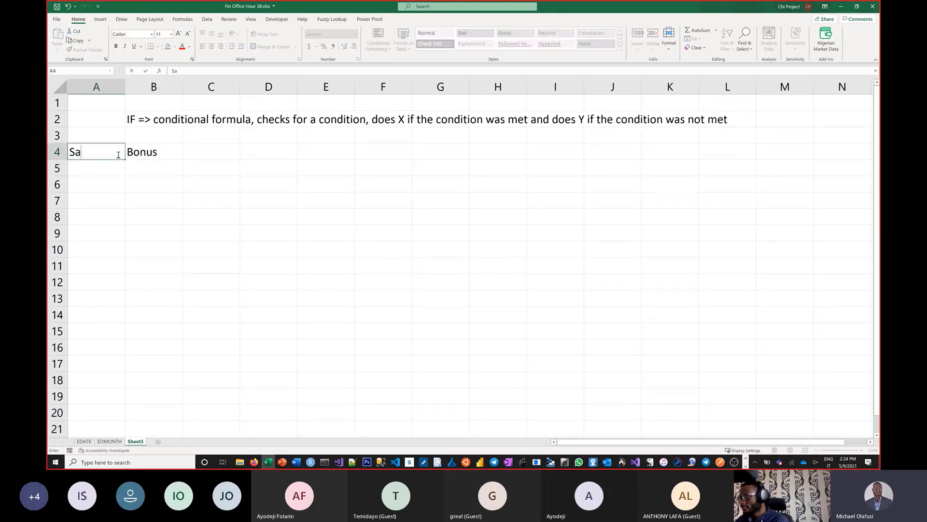
text(les Amount)
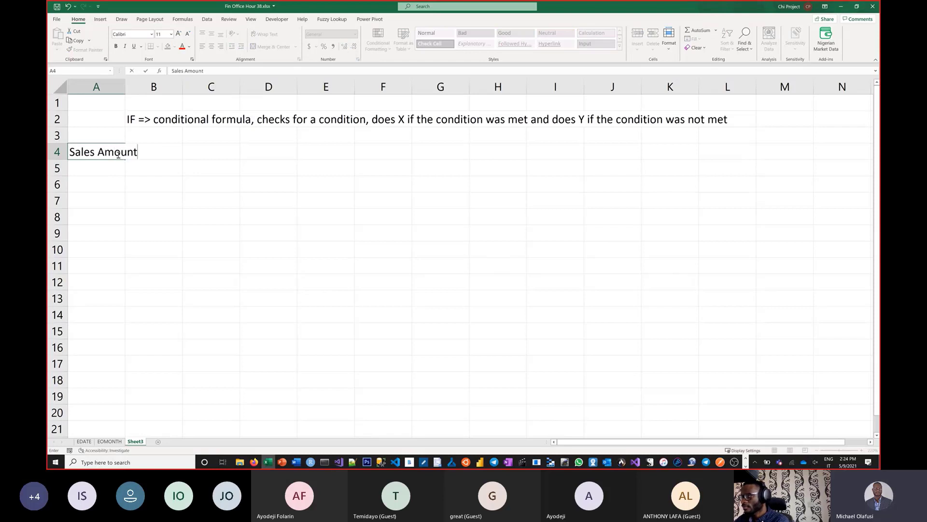
key(Return)
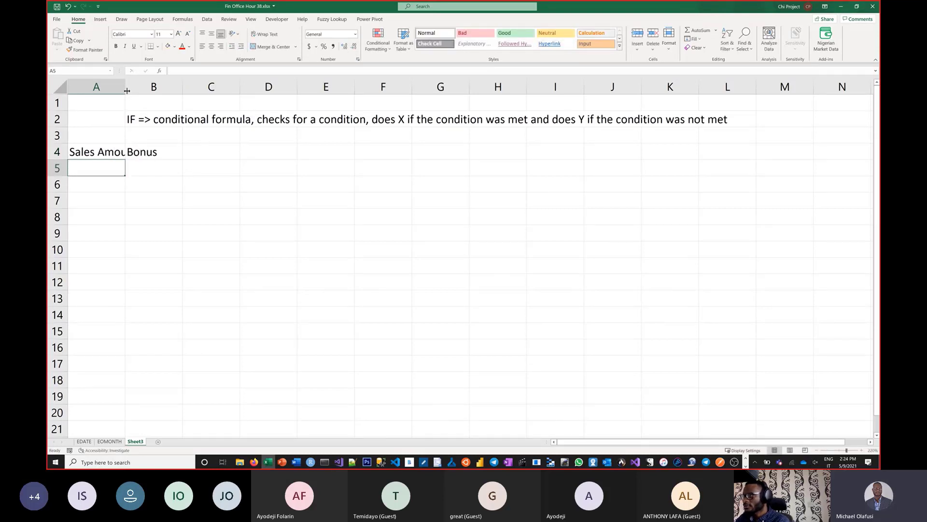
drag(127, 90, 143, 90)
- Enter 12,000,000 as the first sales amount in A5
double_click(116, 166)
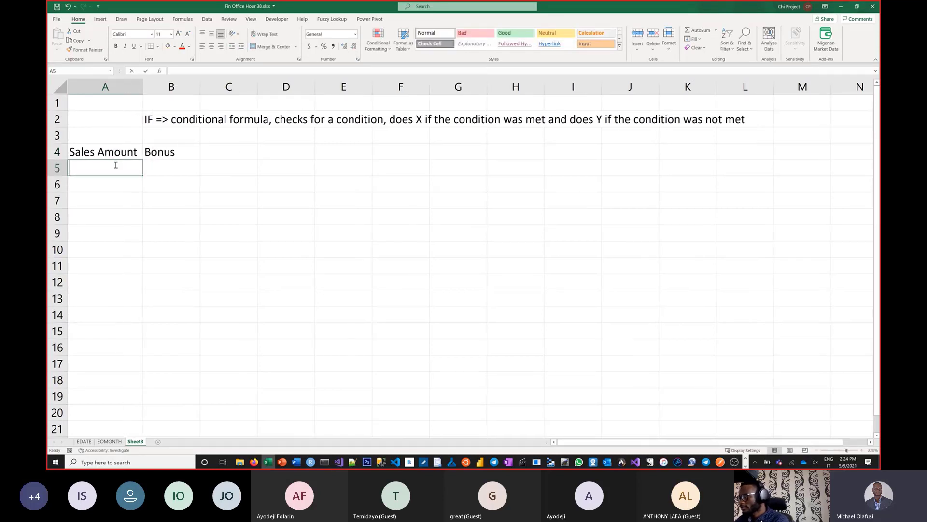
text(12,00)
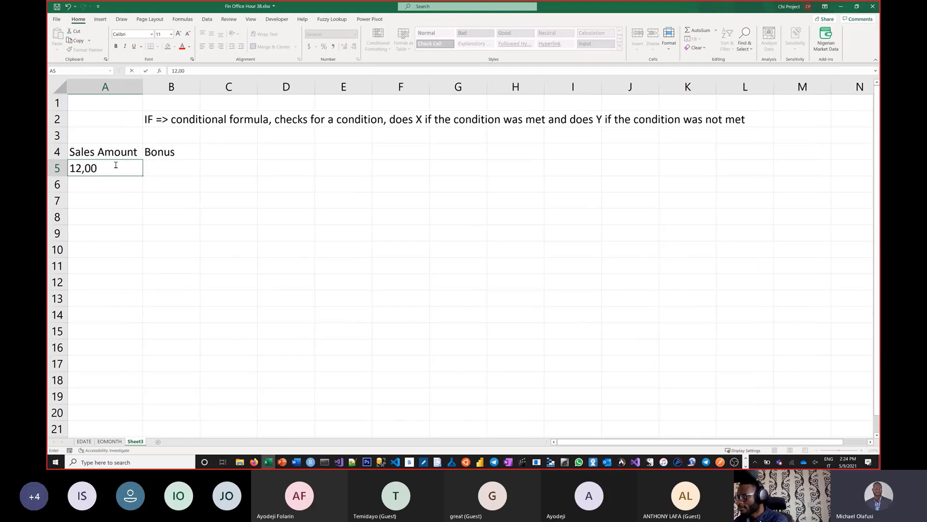
text(0,000)
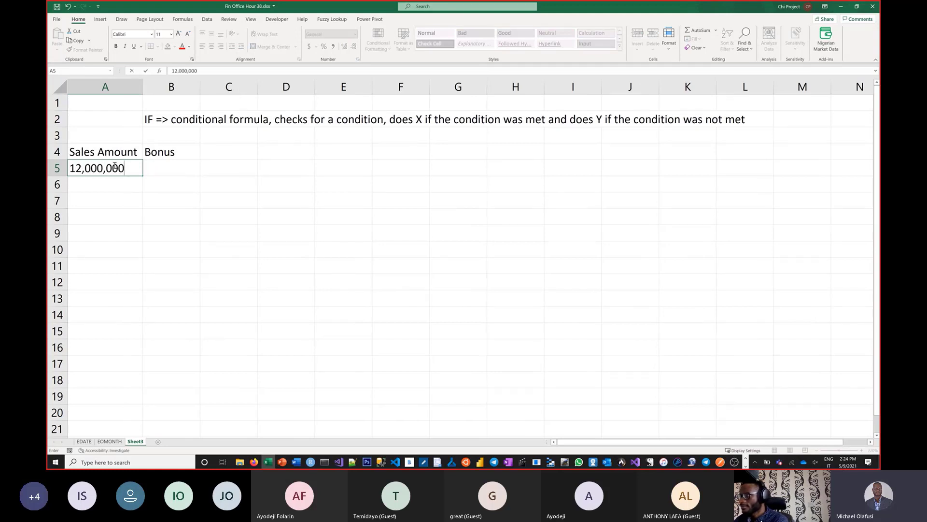
key(Return)
- Fill A5 down through A9, then clear the copied values from A6:A9, keeping only the number format
click(131, 168)
drag(131, 169, 139, 233)
key(ctrl+z)
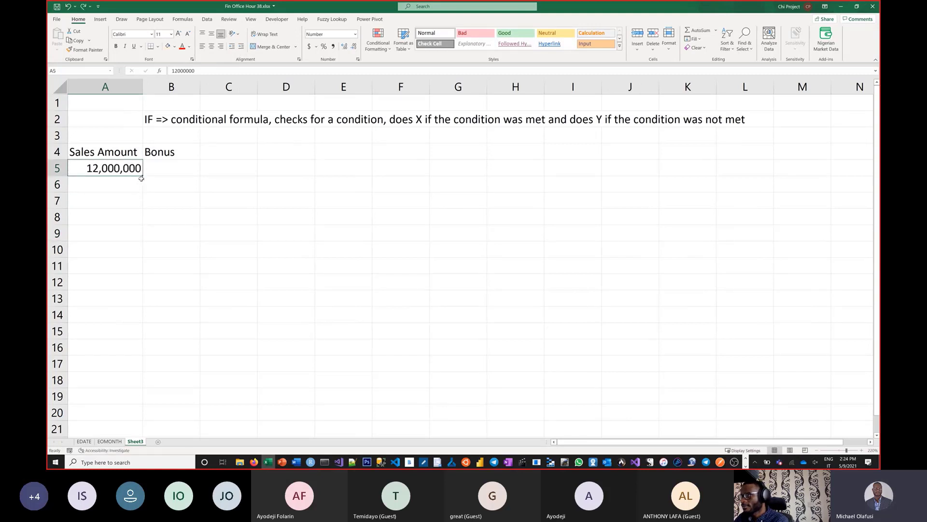
drag(144, 177, 140, 241)
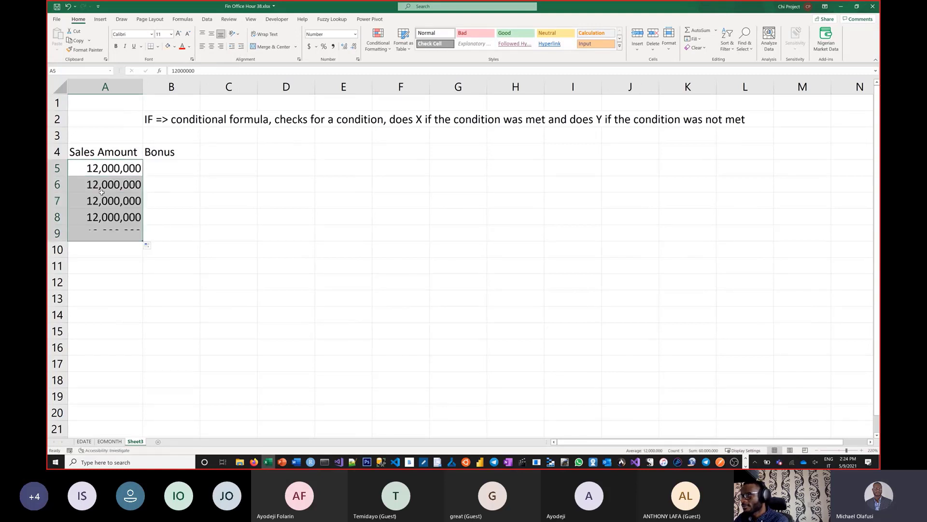
drag(106, 186, 104, 235)
key(Delete)
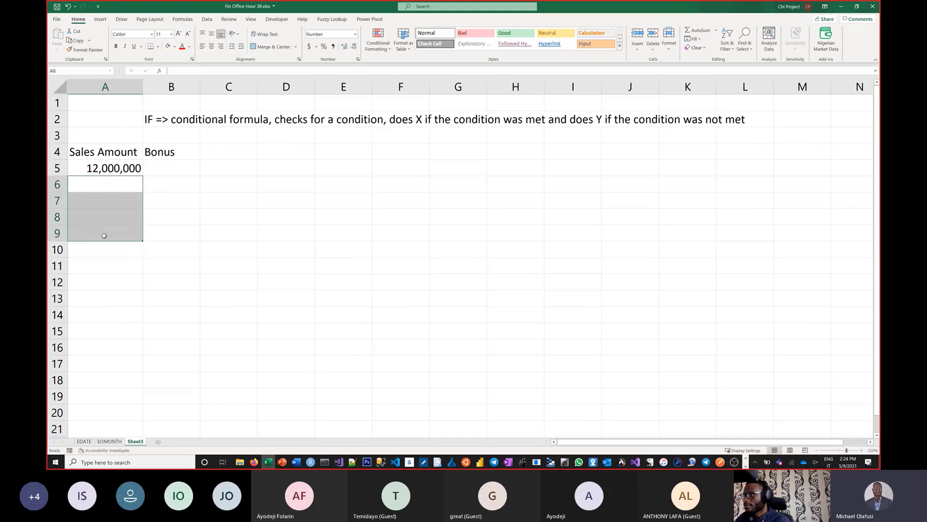
- Enter the sales amounts 6e6, 14e6 and 10e6 in cells A6, A7 and A8
click(111, 190)
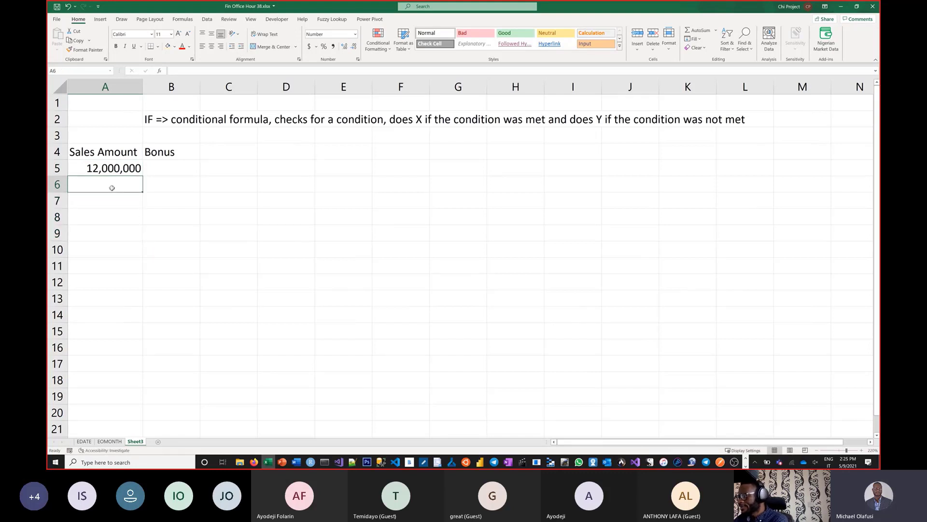
text(6e6)
key(Return)
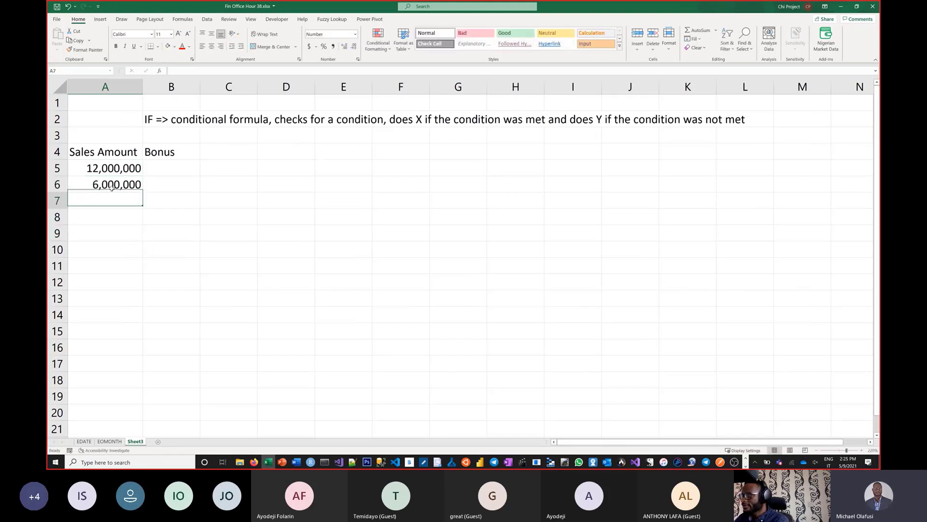
text(14e6)
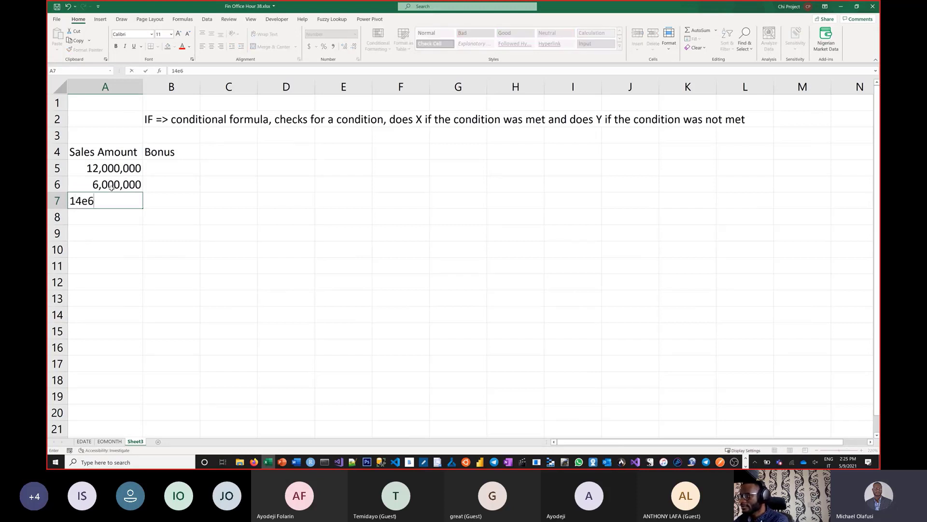
key(Return)
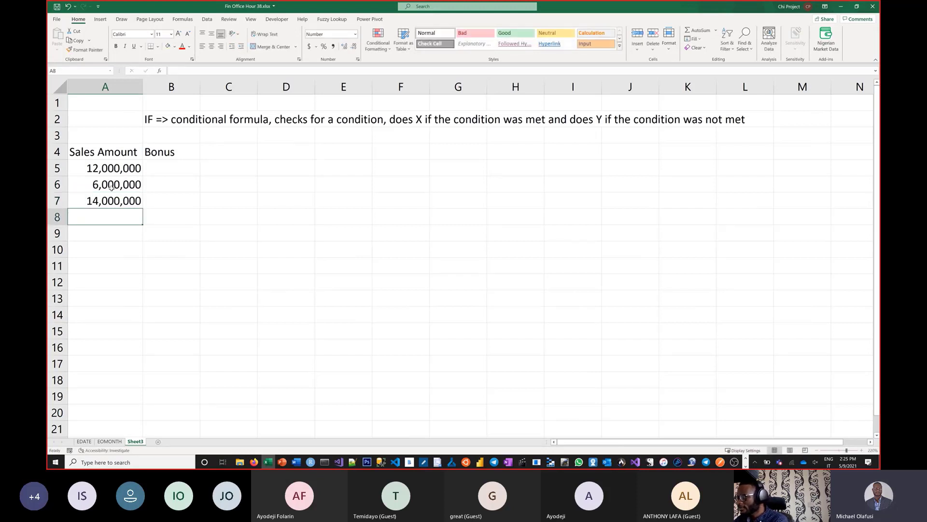
text(10e6)
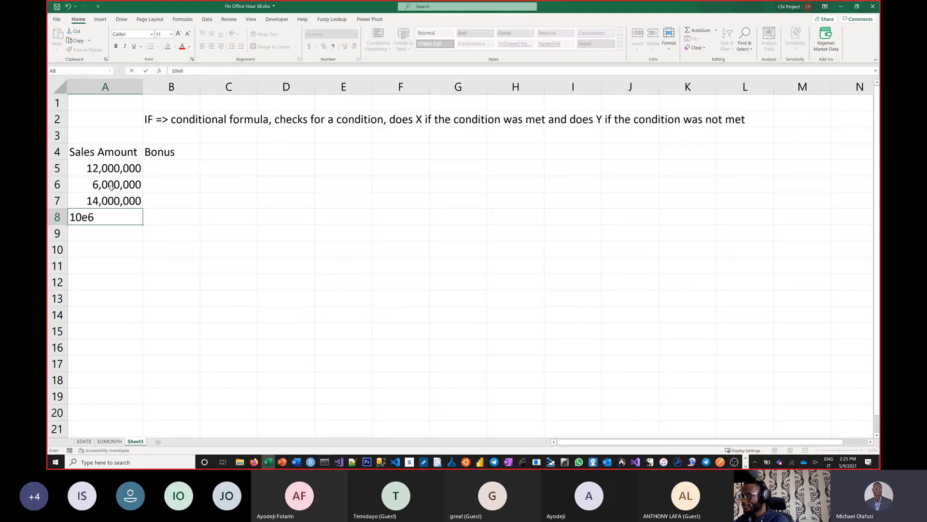
key(Return)
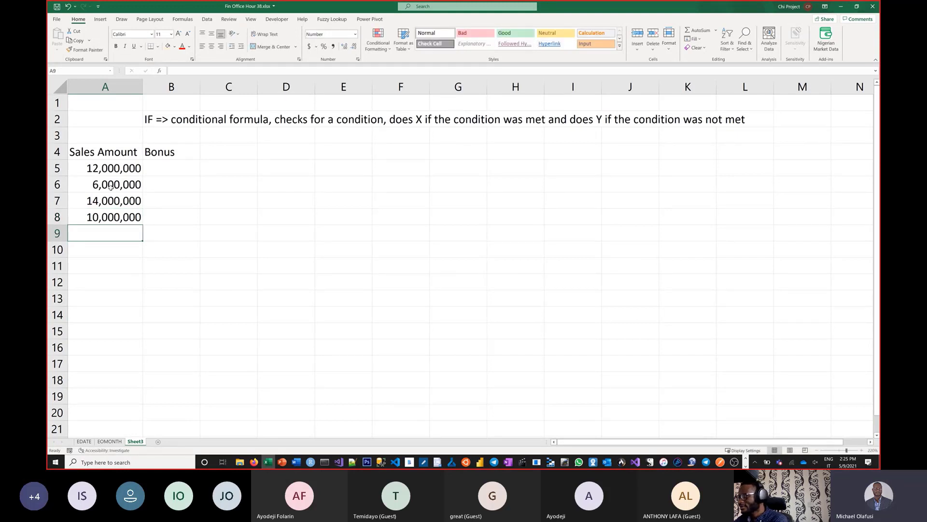
- Enter 19e6 as the last sales amount in cell A9
text(19)
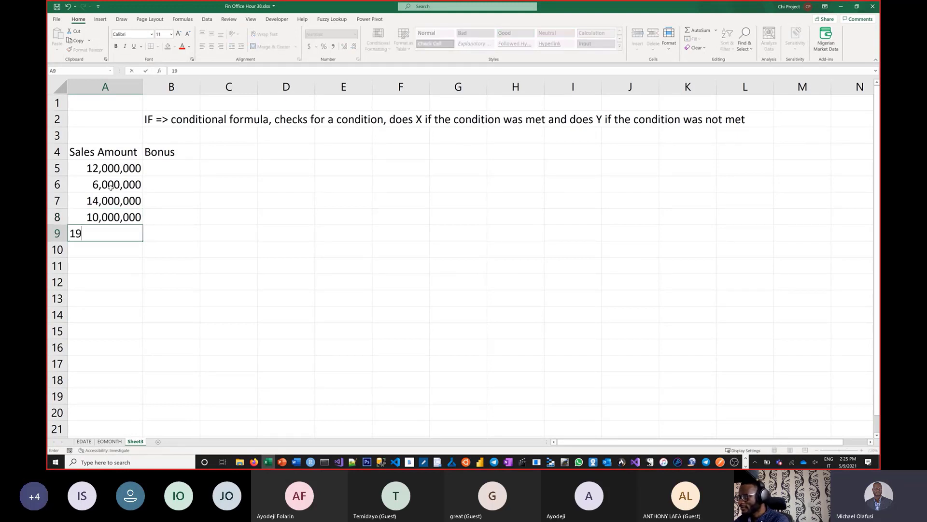
text(e6)
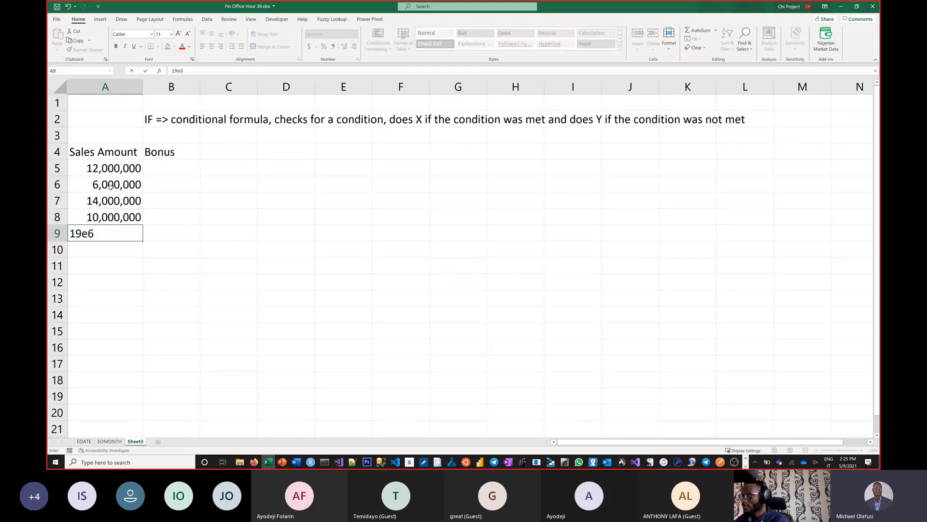
key(Return)
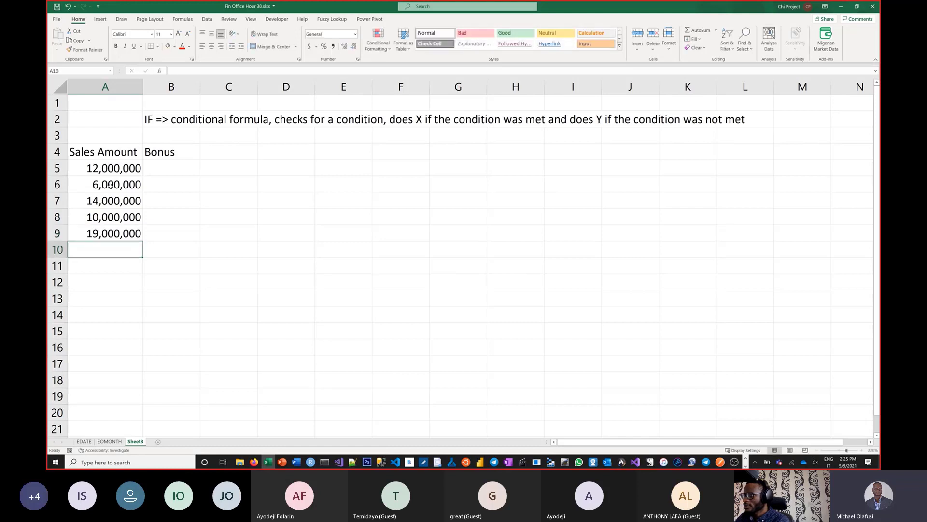
- Write the bonus rule "get 4% bonus if sales is more than 10mill" in cell D4
click(283, 164)
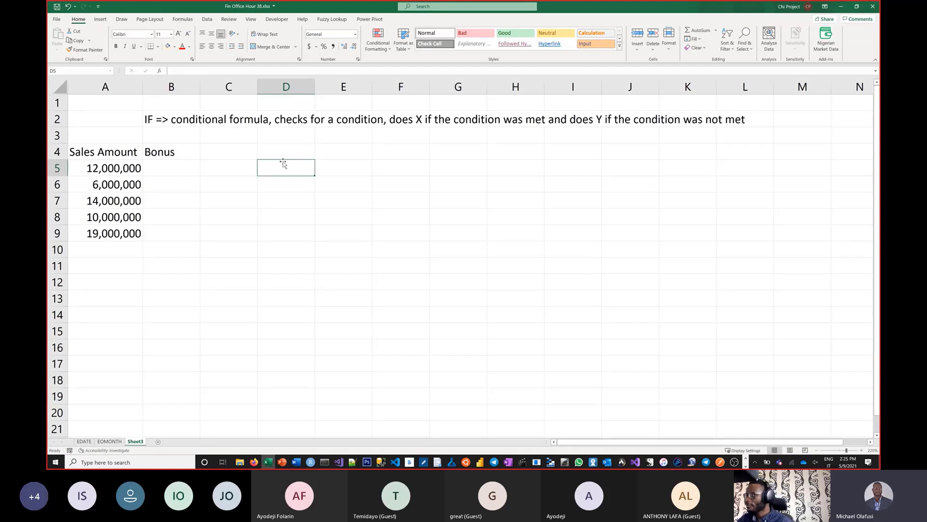
click(298, 151)
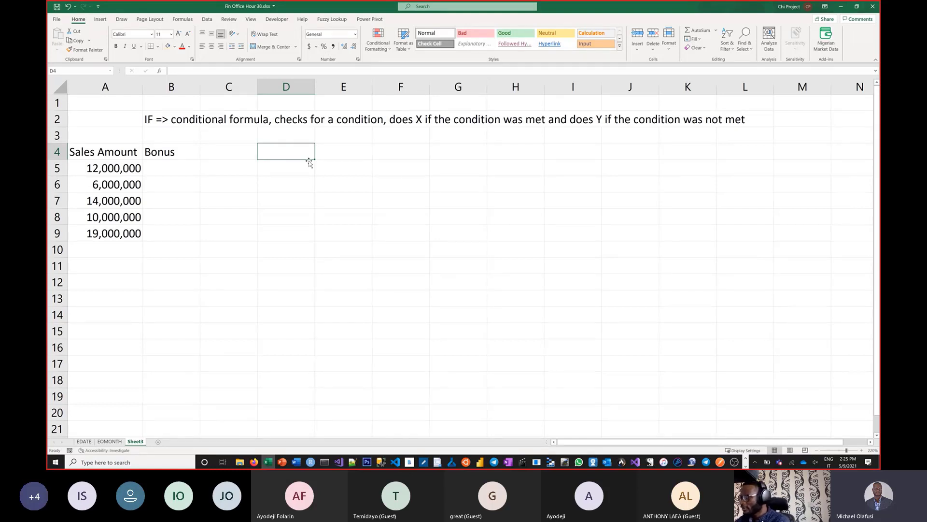
text(get )
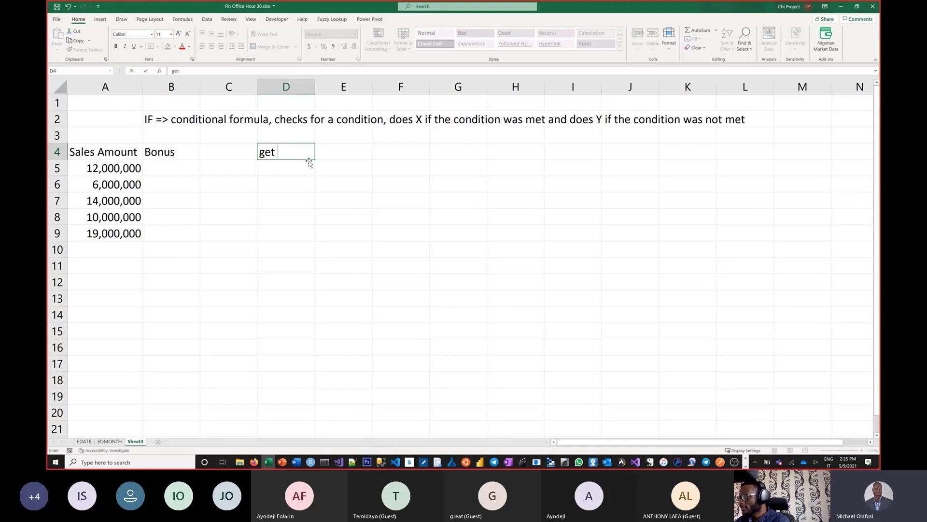
text(4% bn)
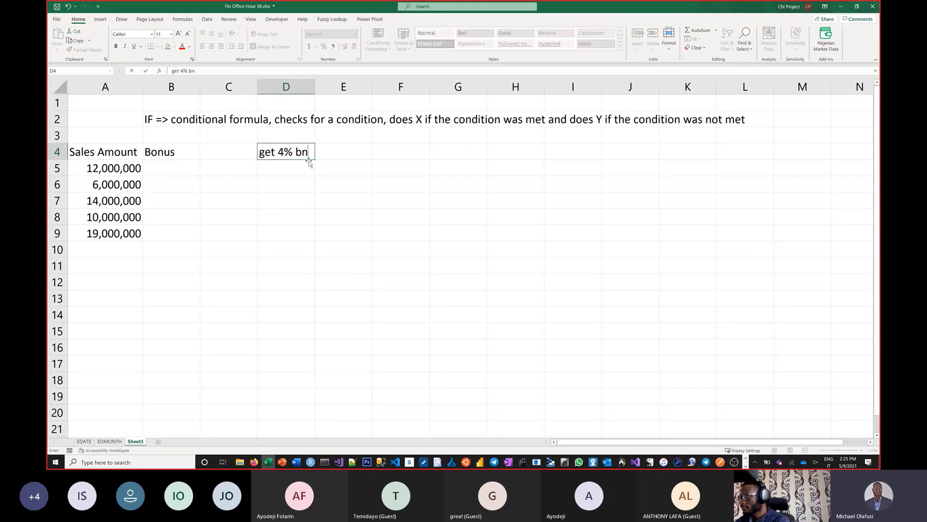
key(BackSpace)
text(onus if sale)
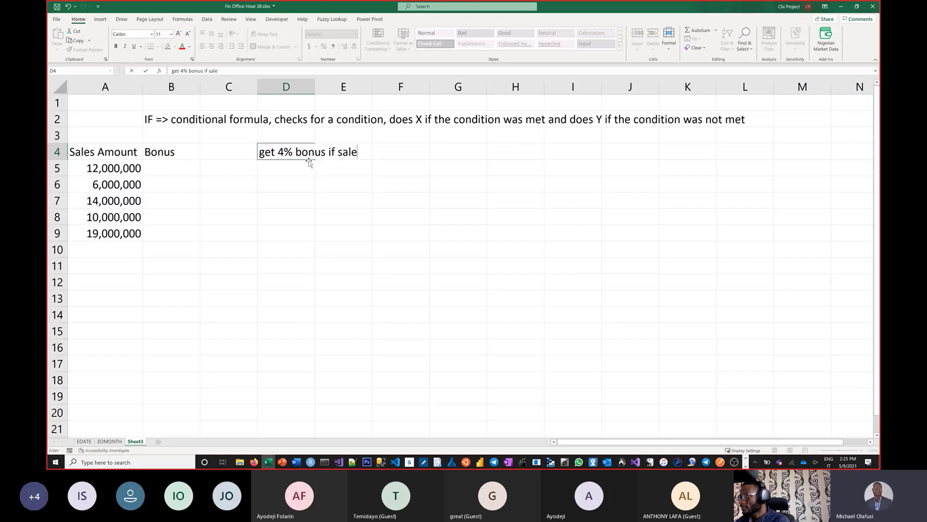
text(s is more t)
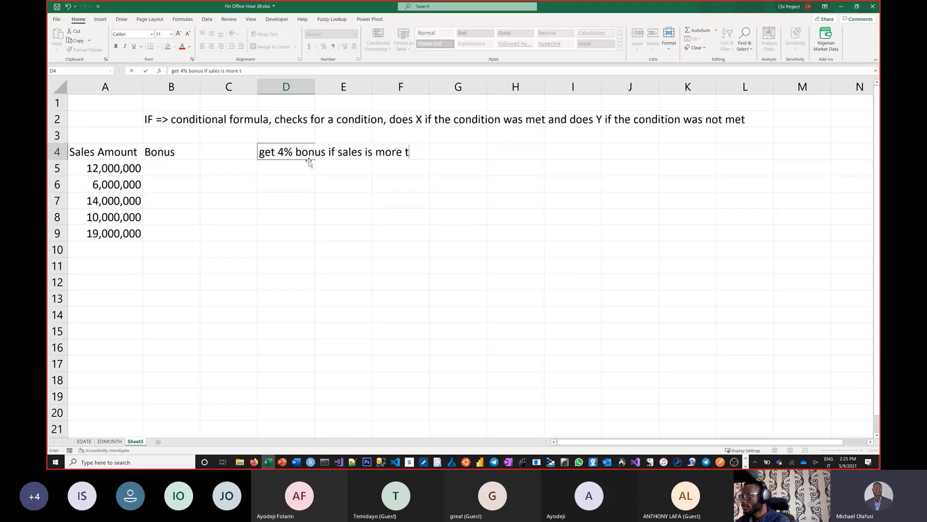
text(han 10)
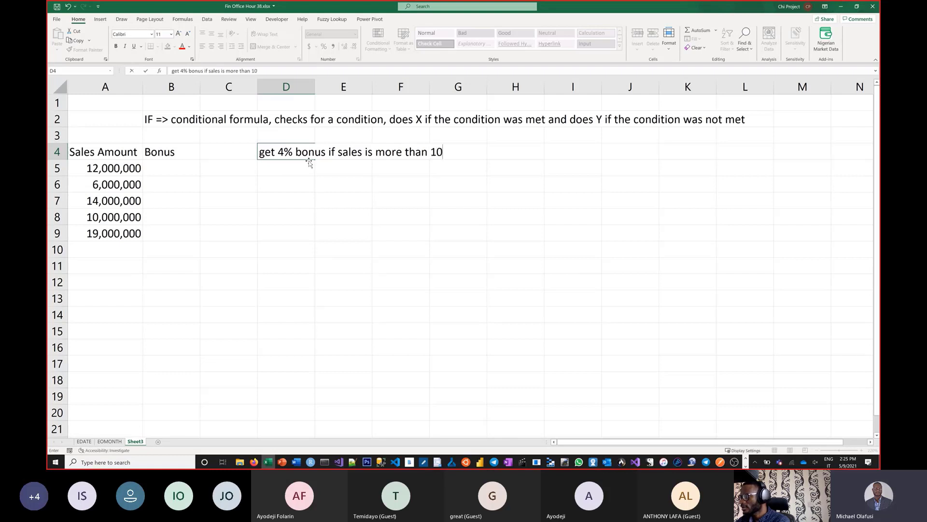
text(mill)
key(Return)
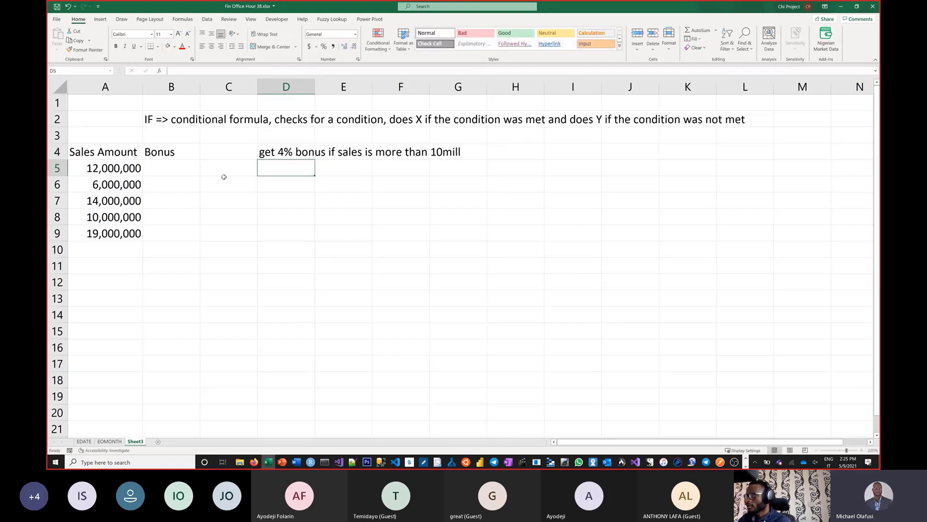
- In B5, enter the bonus formula =IF(A5>10e6,A5*4%,0) for the first sales amount
click(191, 165)
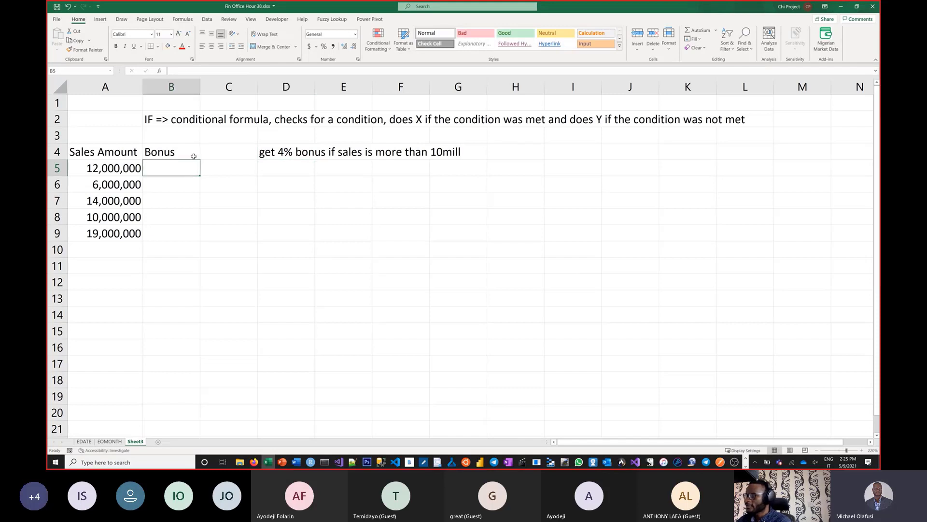
text(=if)
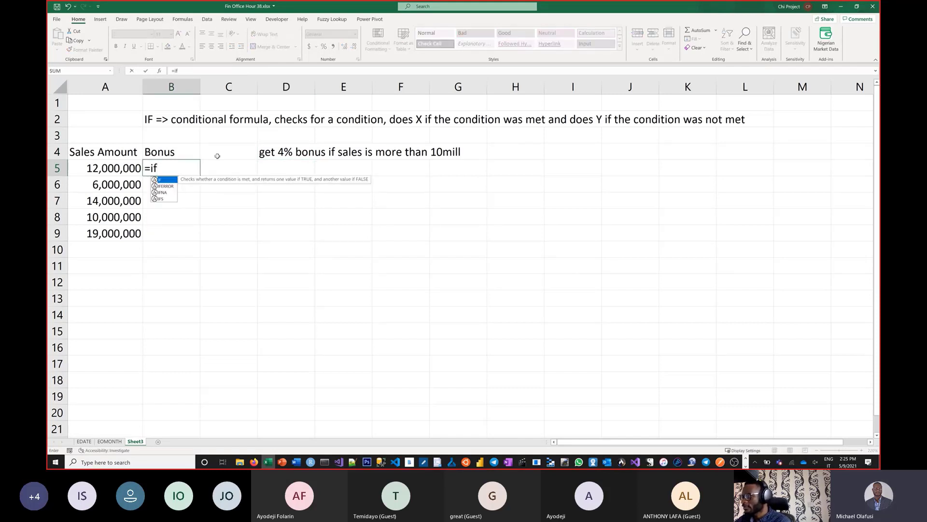
text(()
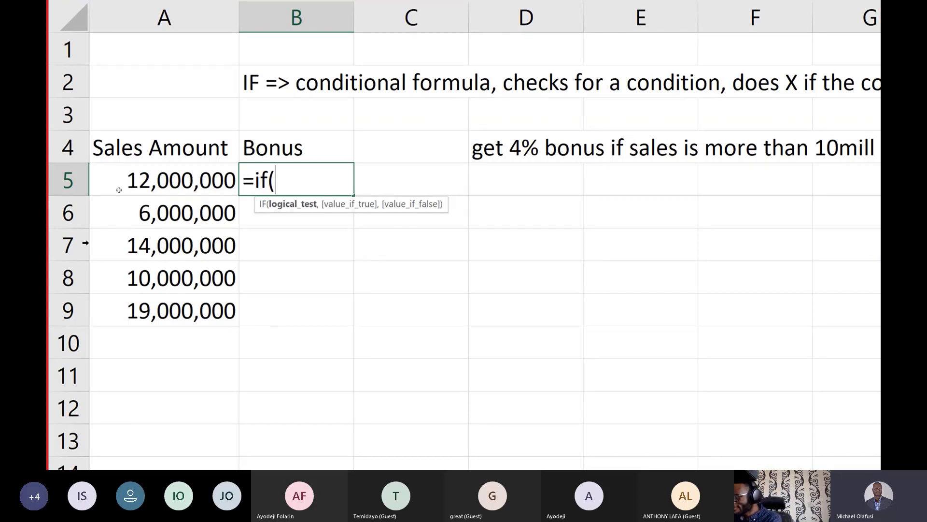
click(194, 175)
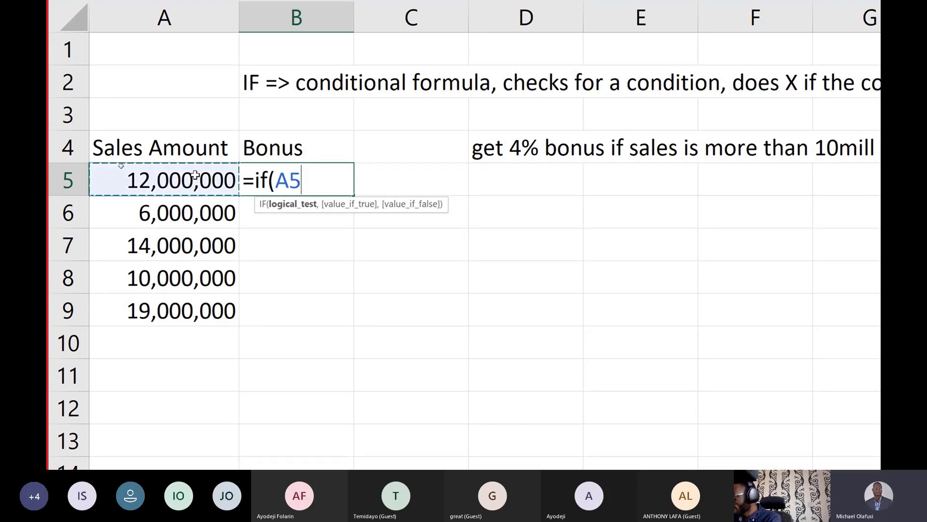
text(>10e6)
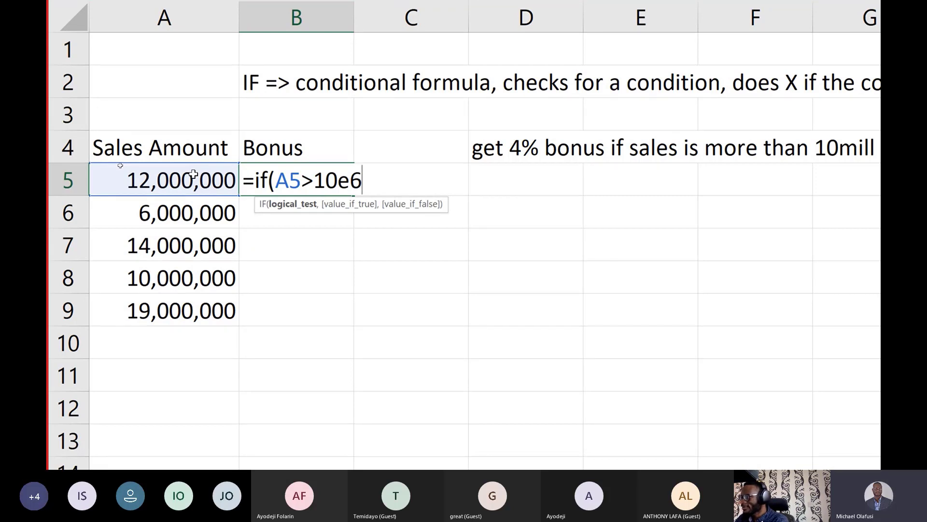
text(,)
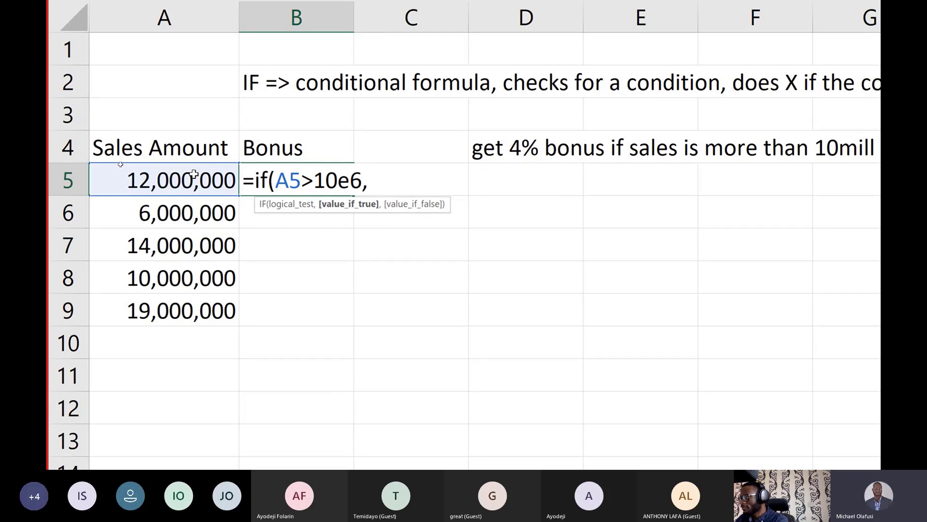
click(194, 174)
text(*4%)
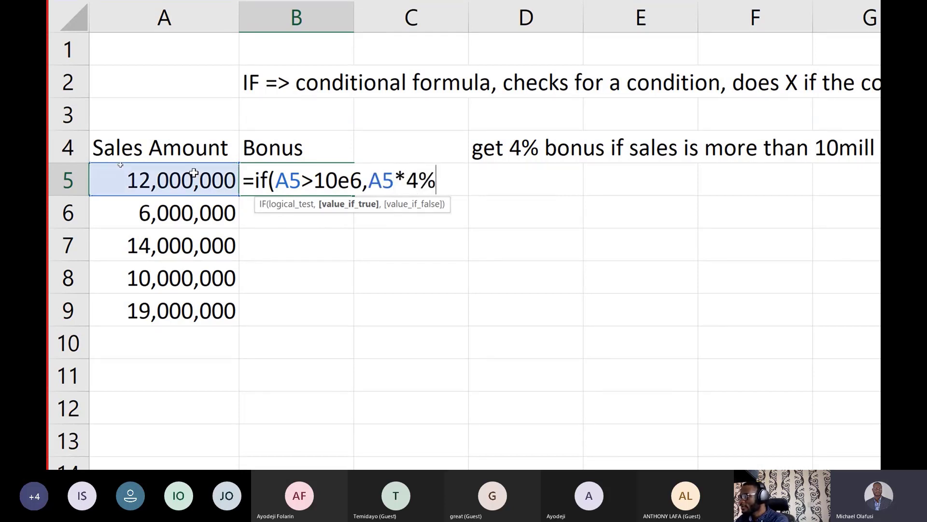
text(,0))
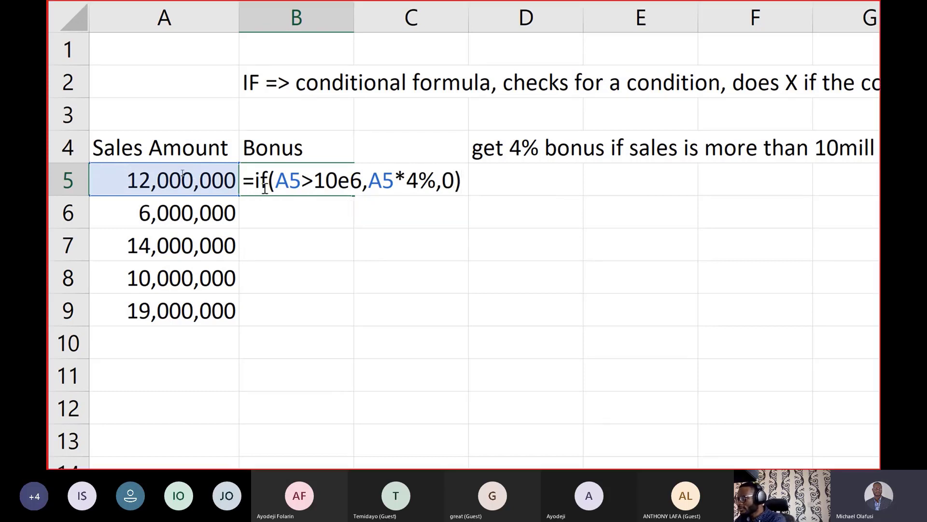
drag(278, 185, 454, 181)
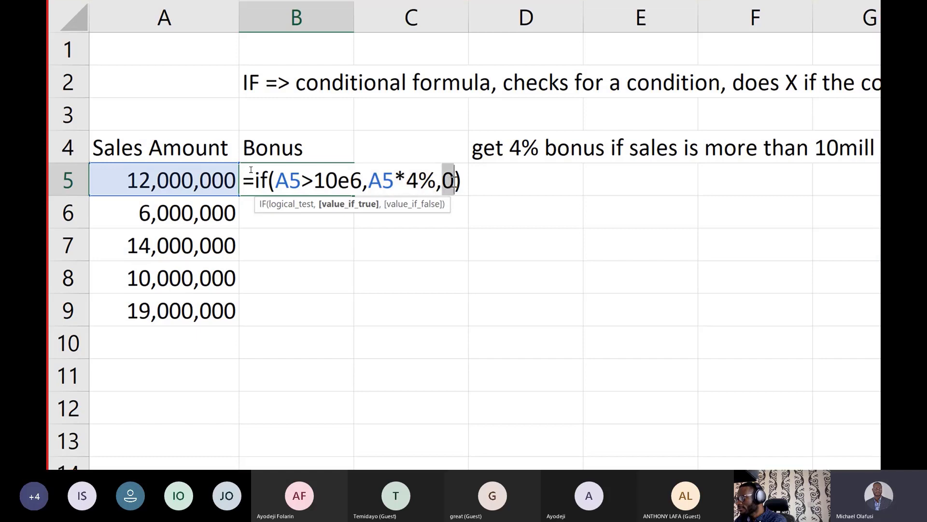
key(Return)
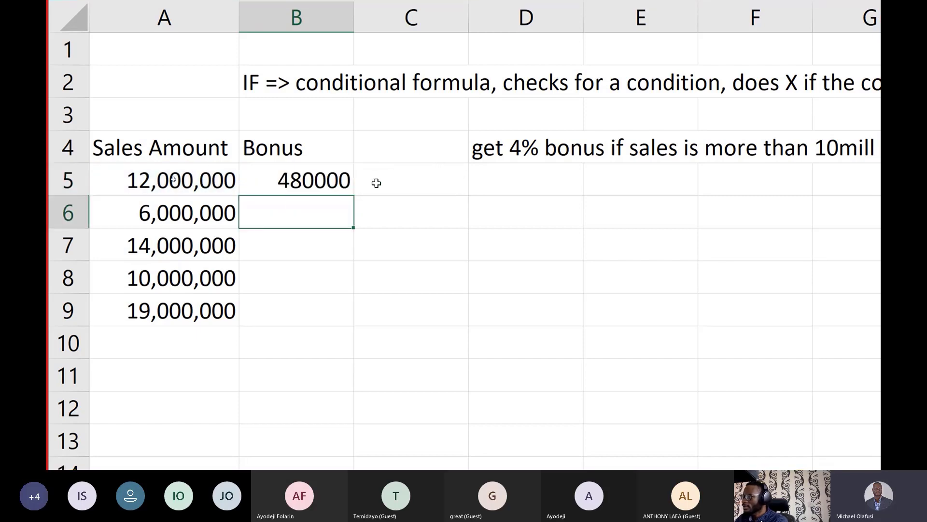
- Copy the number format of A5 onto B5 and fill the bonus formula down through B9
click(299, 181)
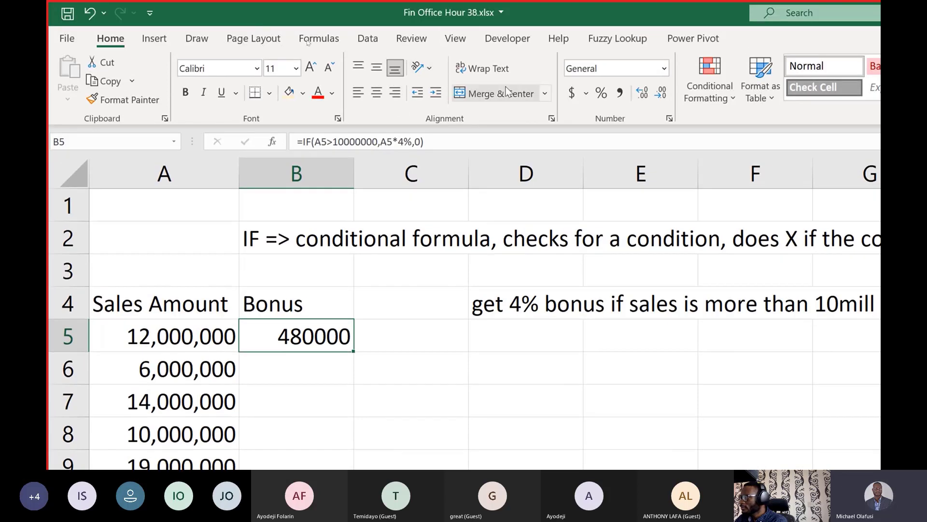
click(167, 340)
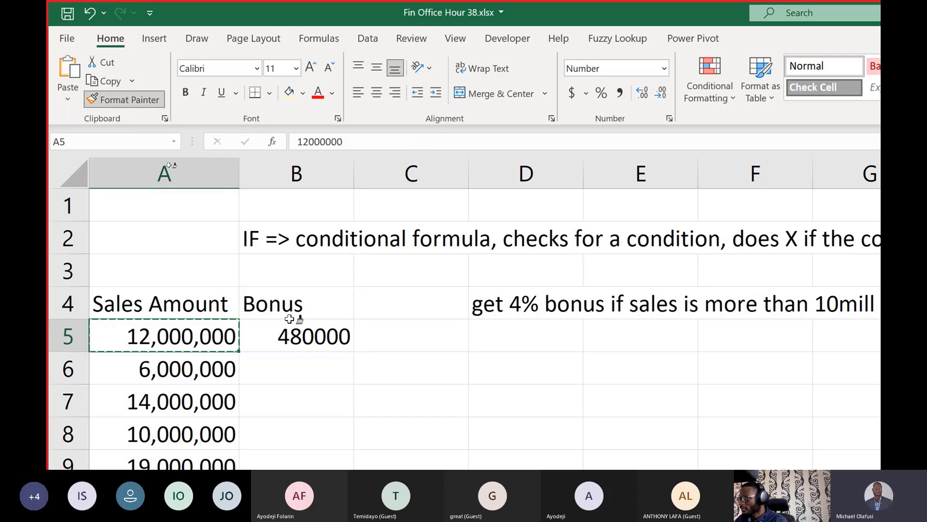
click(300, 331)
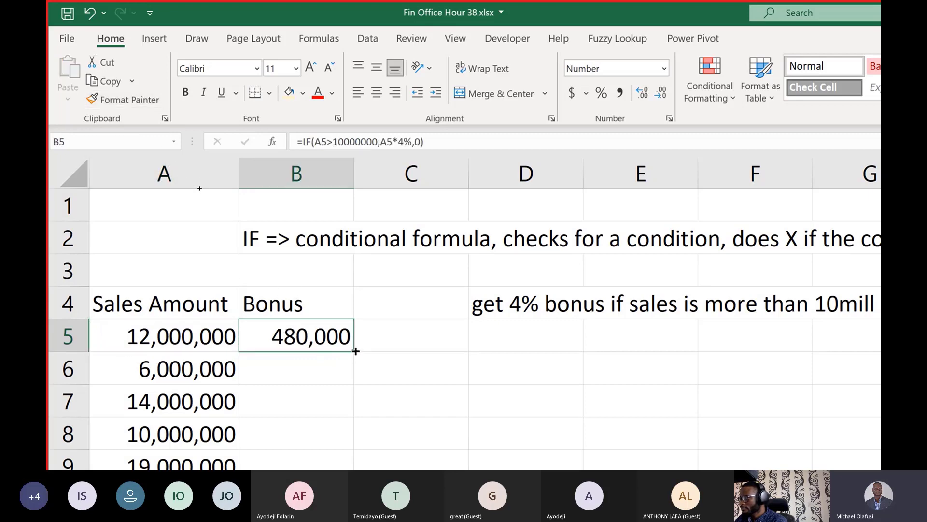
drag(355, 351, 355, 411)
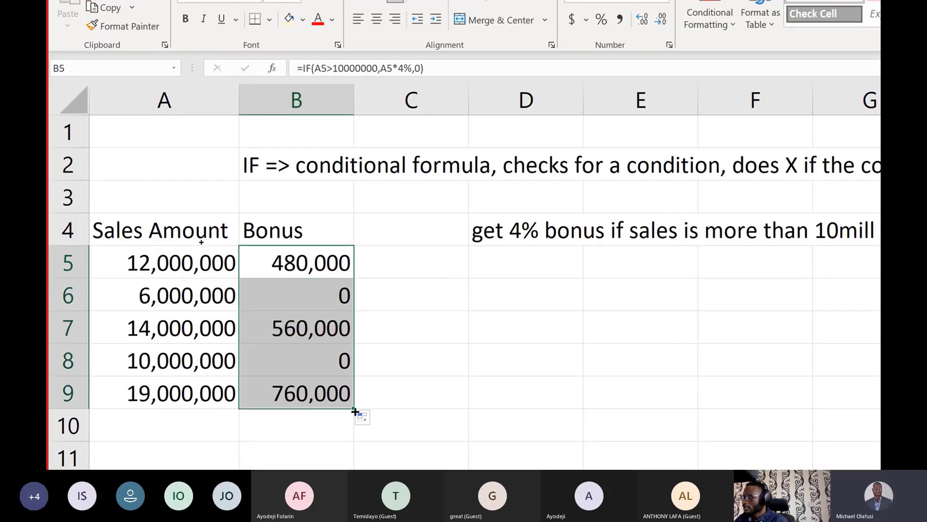
- Examine the sales amounts in A6 and A8 and the IF formula behind the bonus in cell B5
click(227, 365)
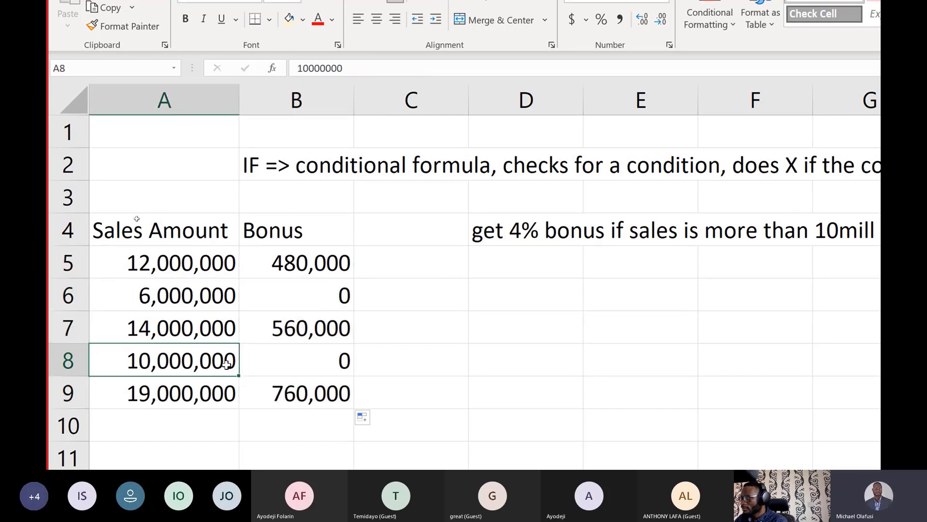
click(198, 293)
click(194, 366)
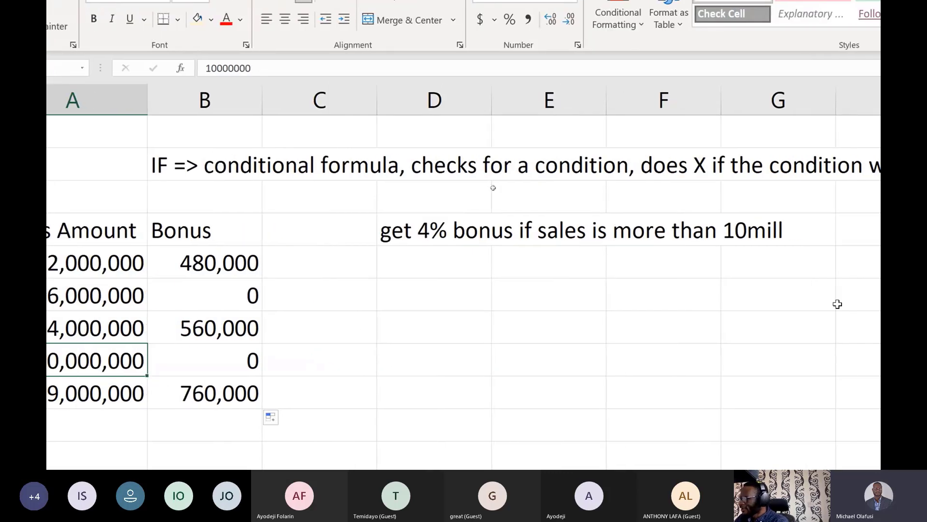
double_click(235, 257)
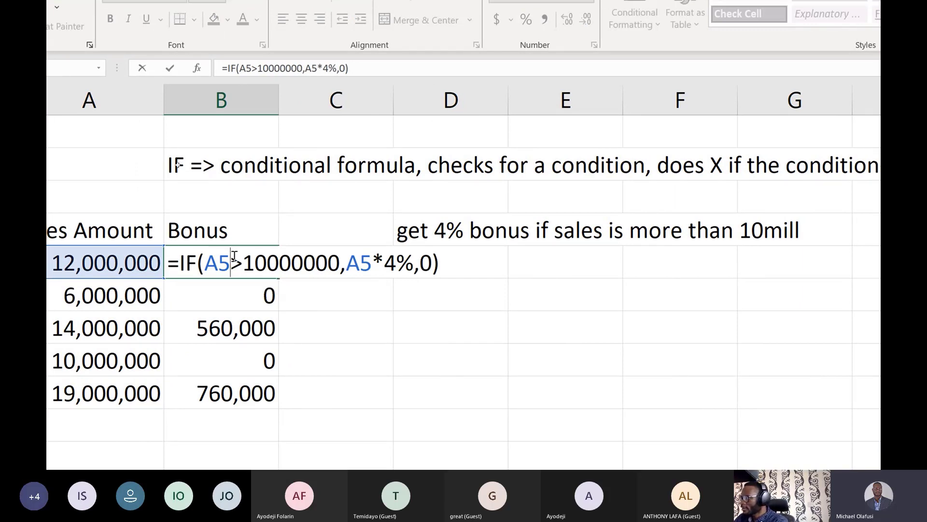
key(Escape)
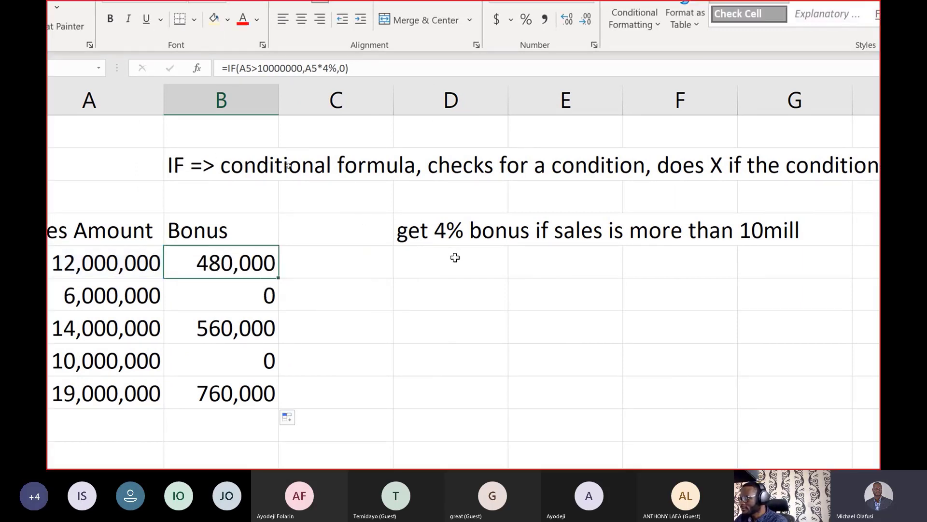
- Enter the first sales band, "0 to 4.99mill", in cell E6
click(528, 291)
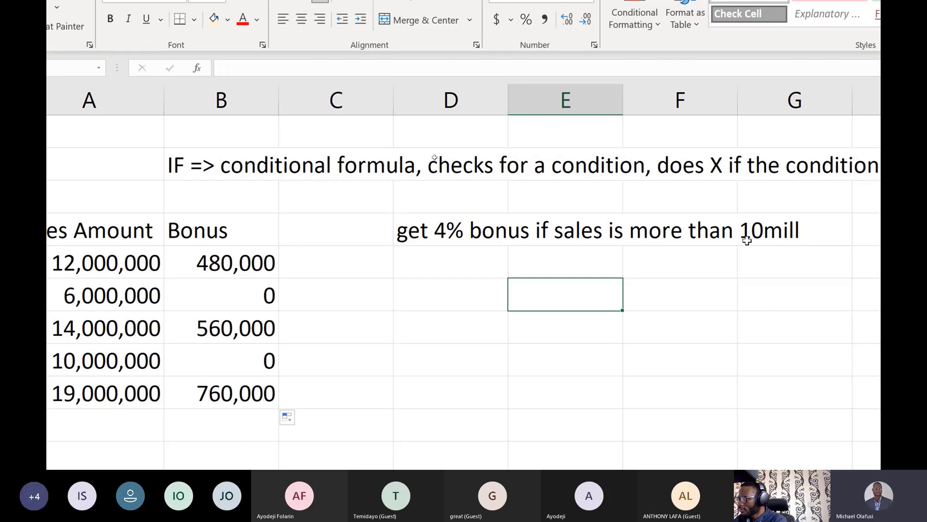
text(0 to )
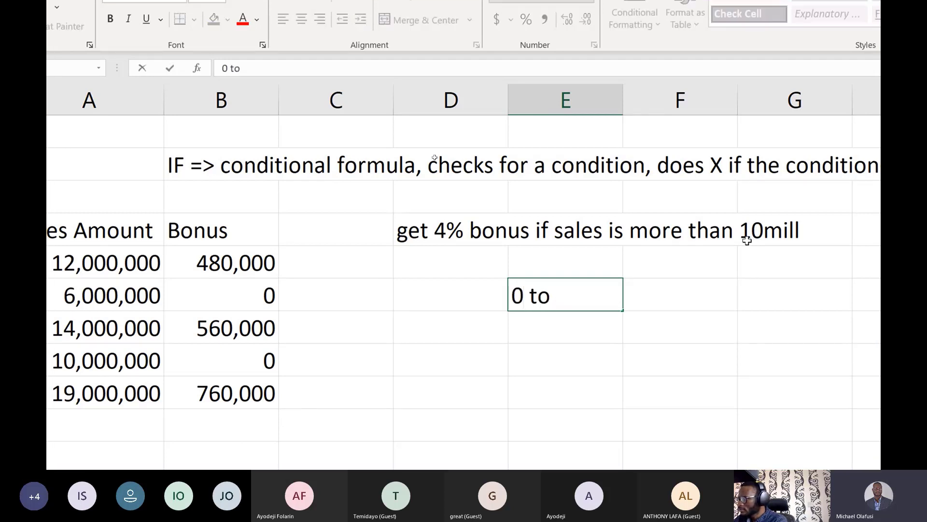
text(2)
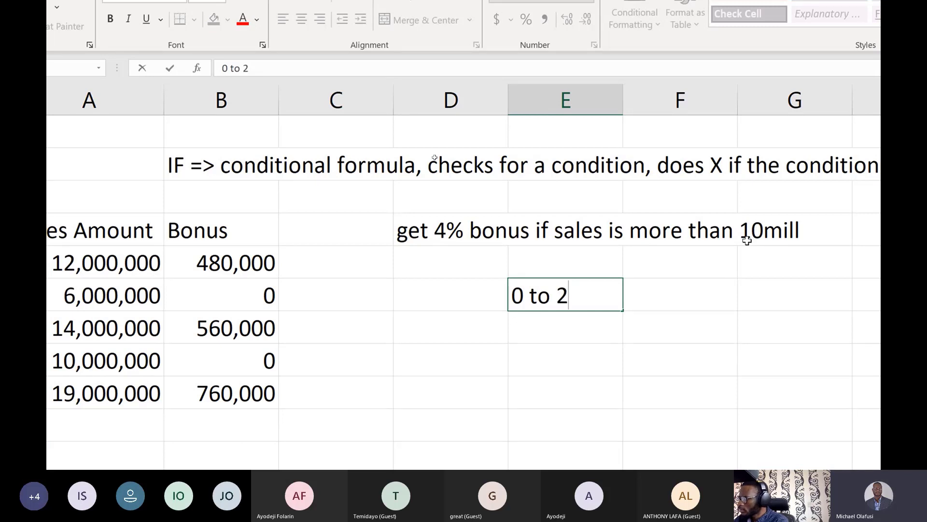
key(BackSpace)
text(4)
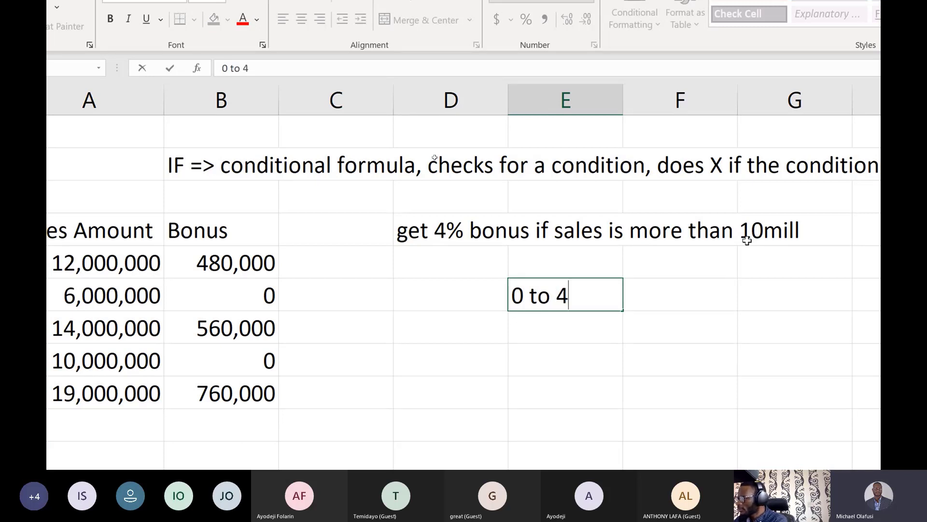
text(.99mill)
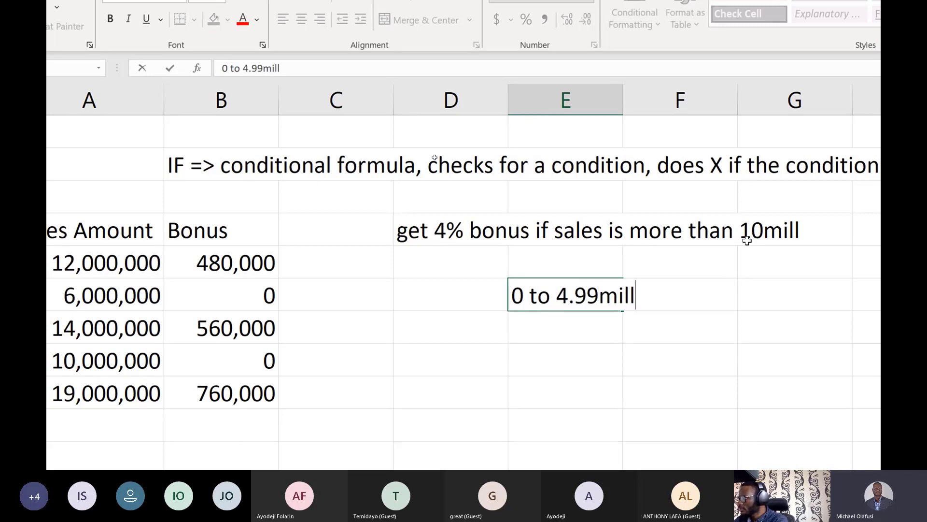
key(Return)
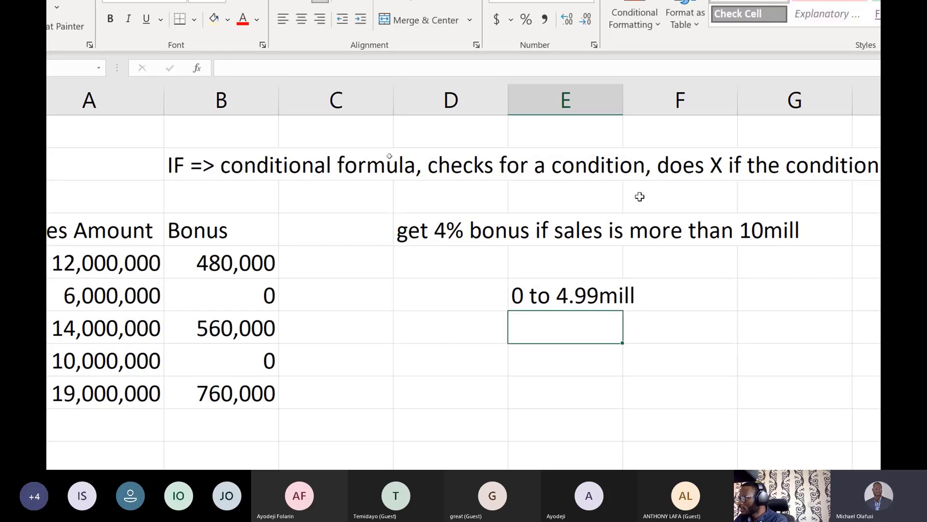
- Widen column E and enter a bonus rate of 0% in cell F6 for the first sales band
drag(623, 104, 664, 124)
click(714, 295)
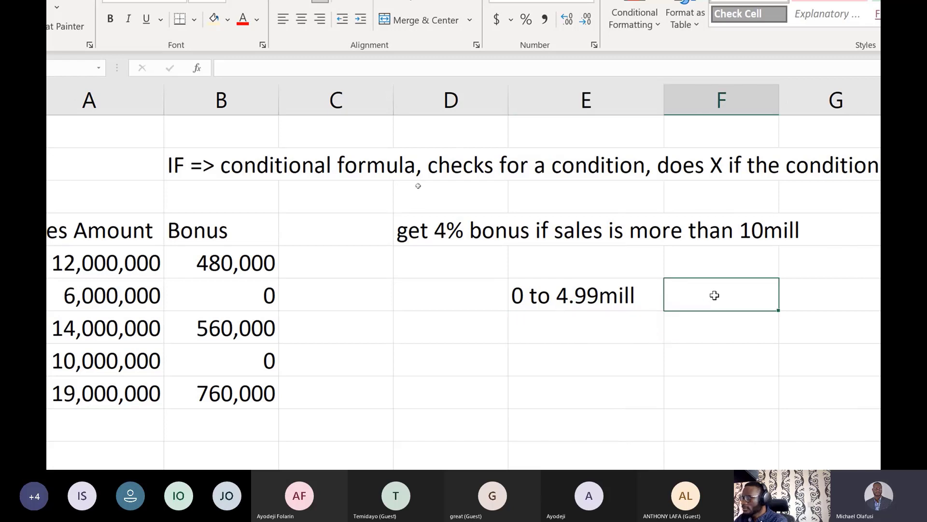
text(0%)
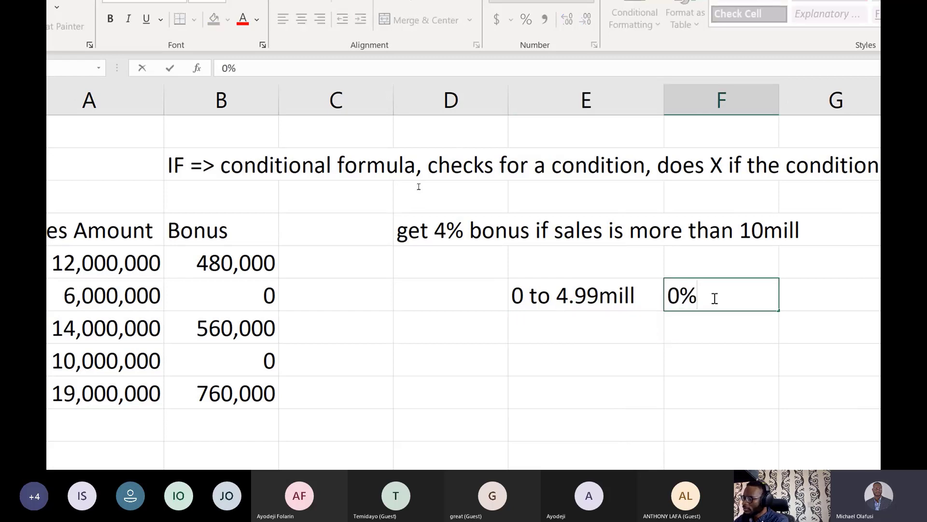
key(Return)
- Add the second sales band, "5mill to 7.99mill", in cell E7 with a bonus rate of 4% in F7
click(598, 327)
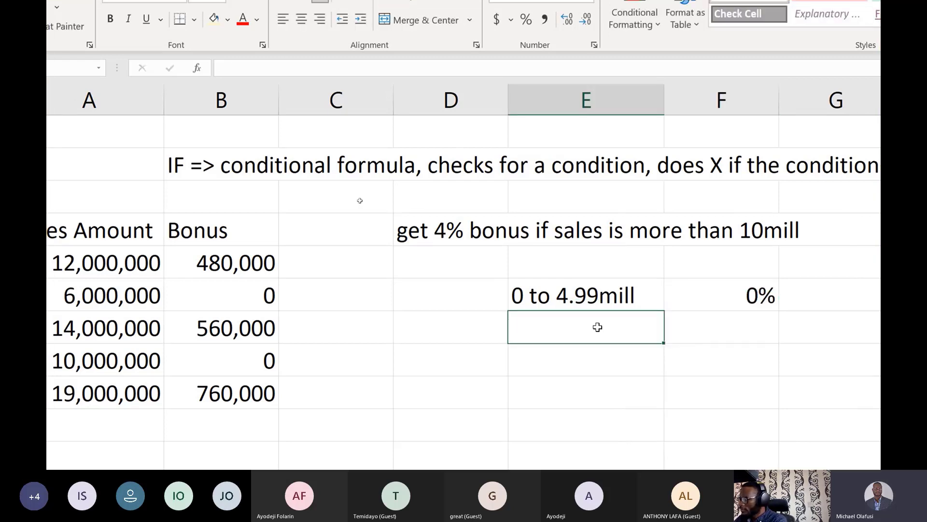
text(5mill)
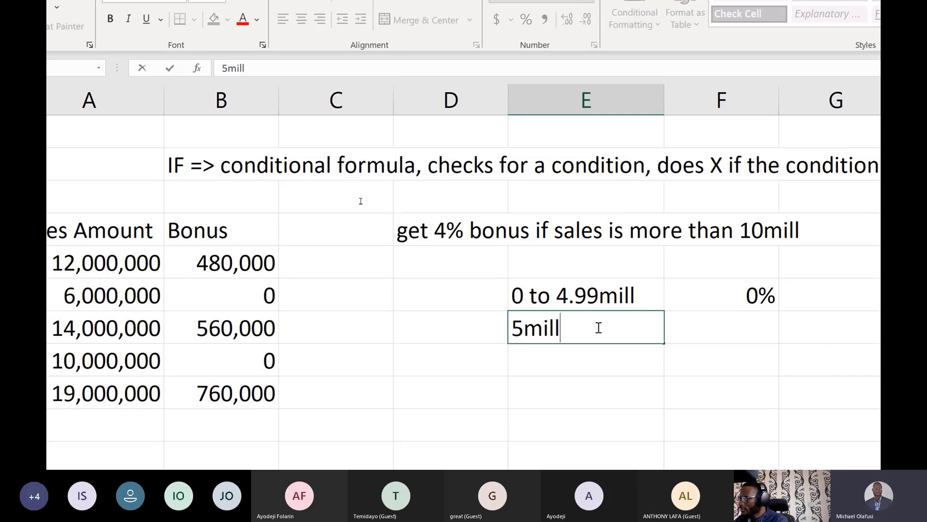
text( to )
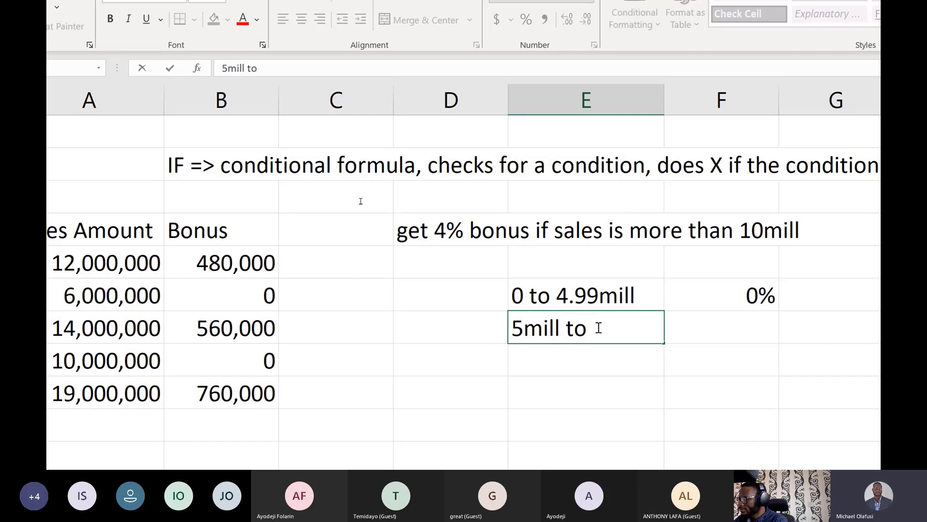
text(7.99)
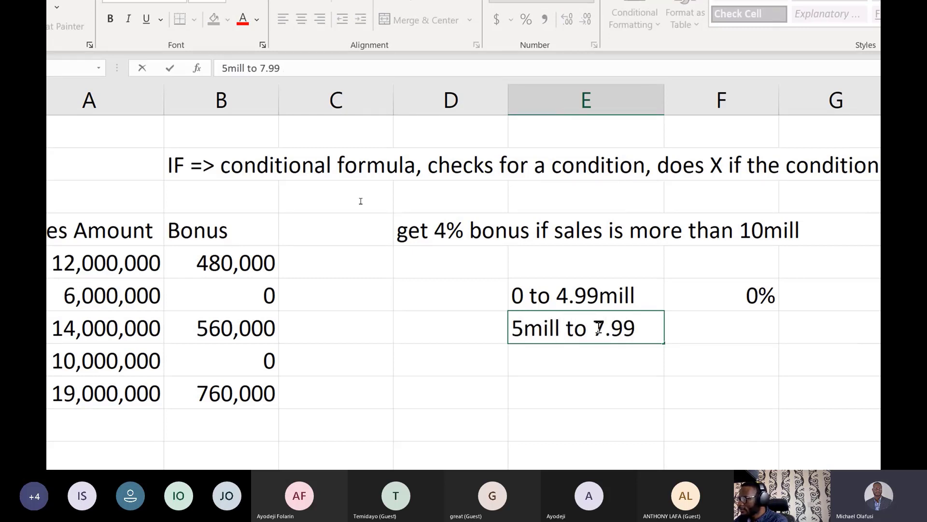
text(mill)
key(Tab)
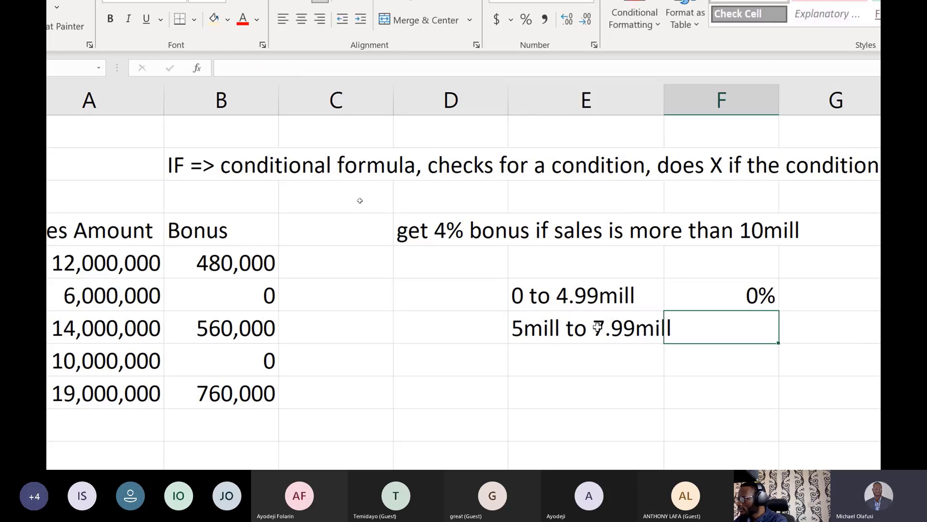
text(4)
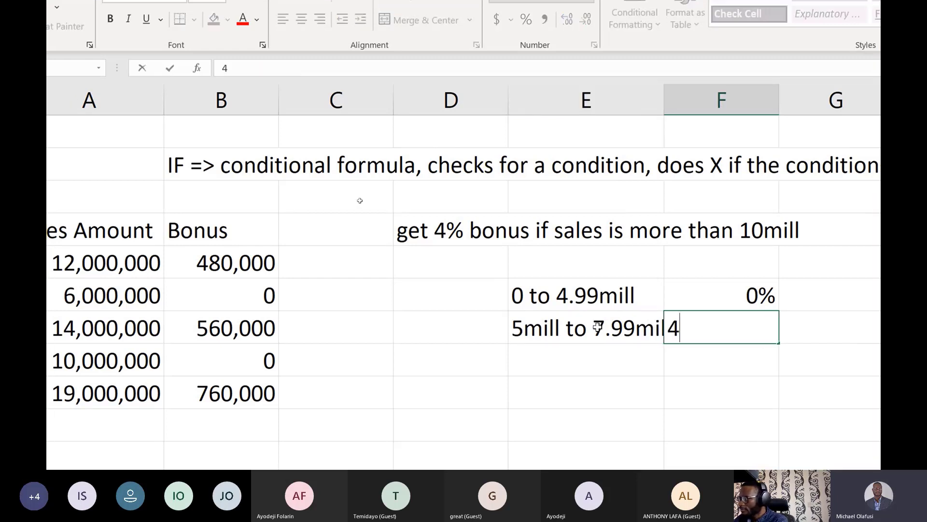
text(%)
key(Return)
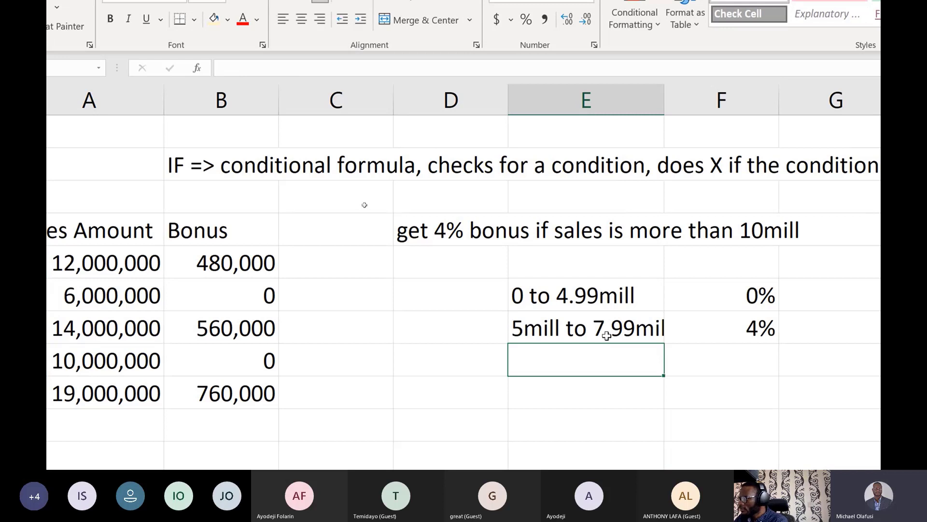
- Add the third sales band, "8mill to 9.99mill", in cell E8 with a bonus rate of 6% in F8
text(8mil)
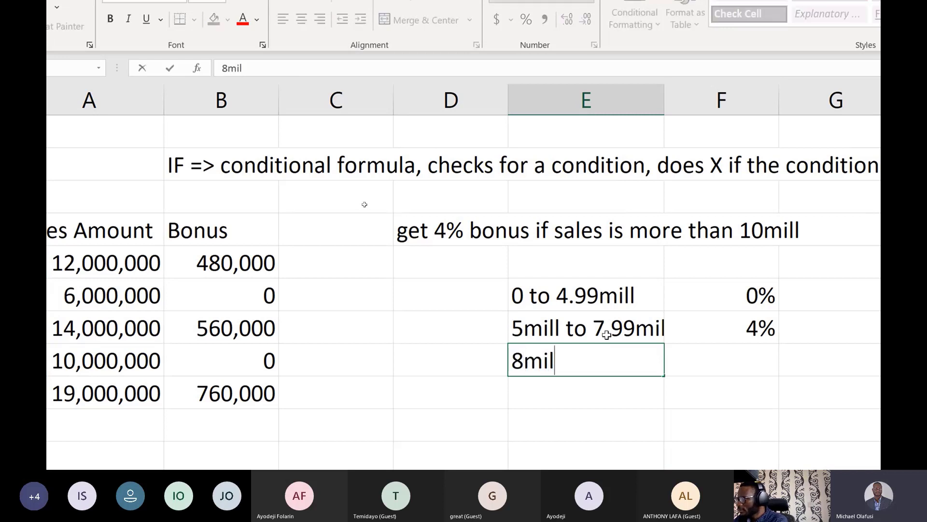
text(l to 9.99)
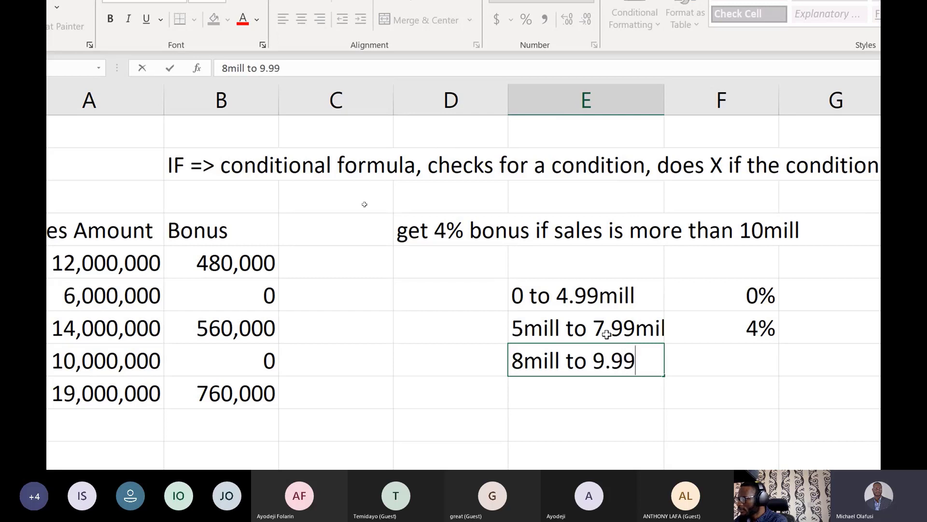
text(mill)
key(Tab)
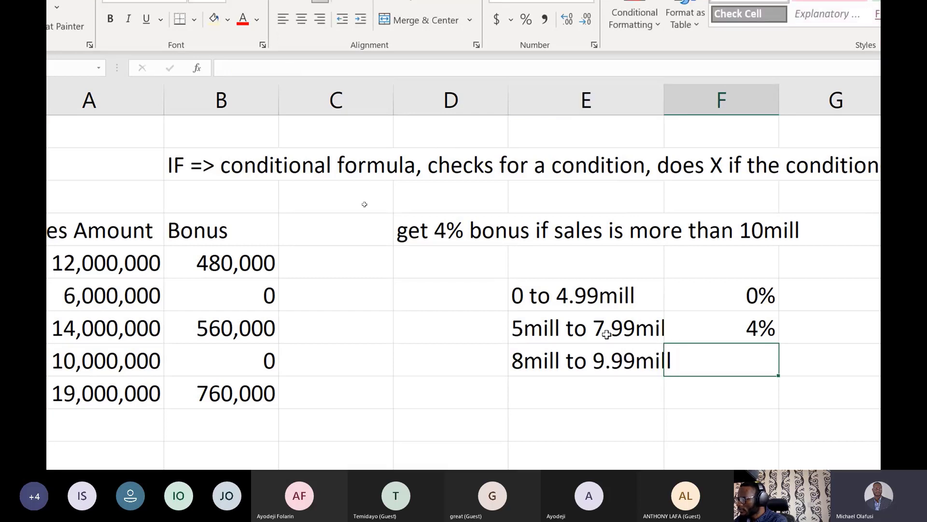
text(6%)
key(Return)
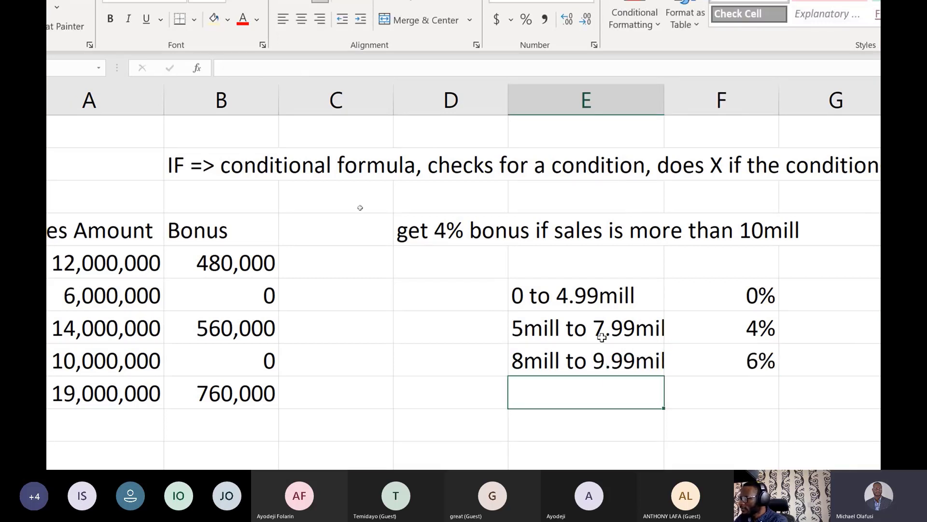
- Add the fourth sales band, "10mill to 19.99mill", in cell E9 with a bonus rate of 8% in F9
text(10)
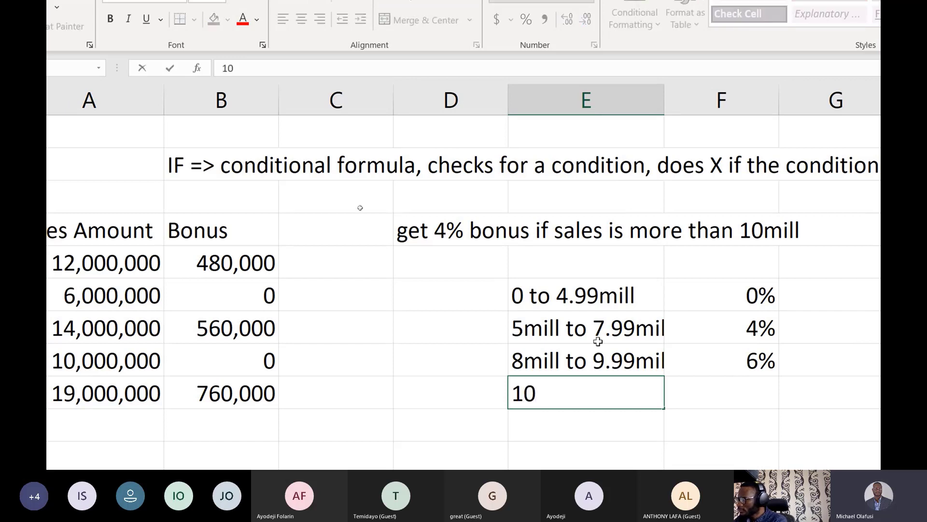
text(mill)
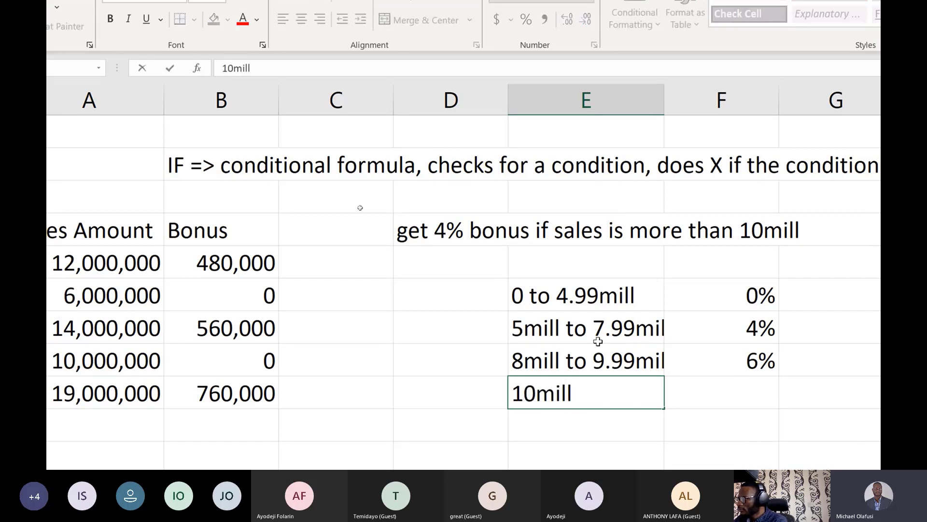
text( to )
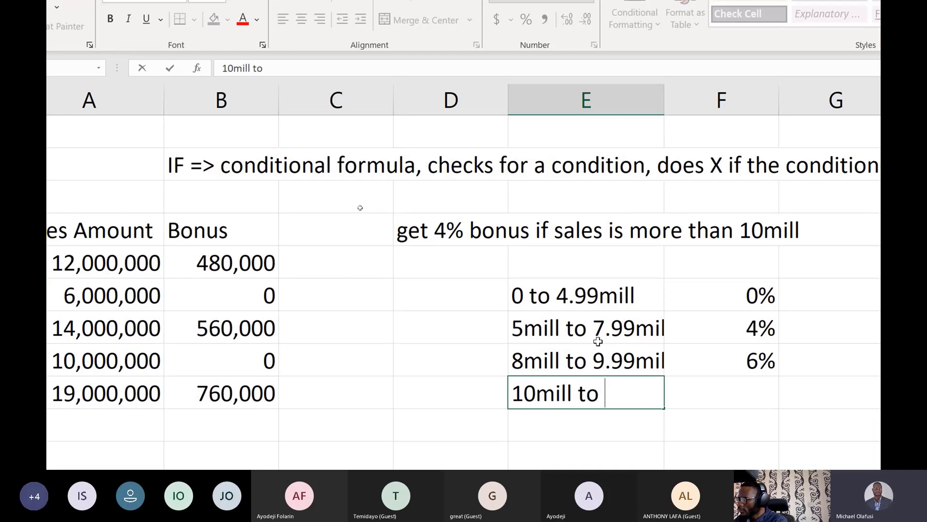
text(19.99mill)
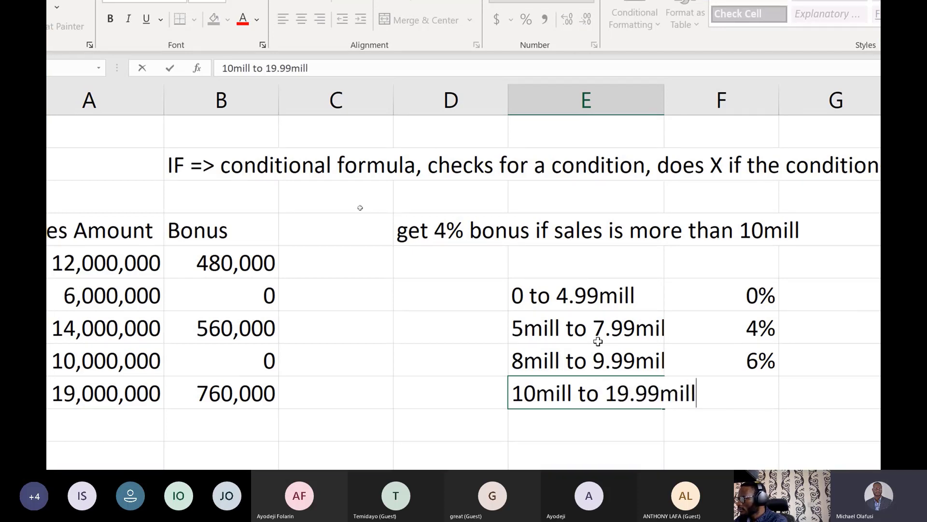
key(Tab)
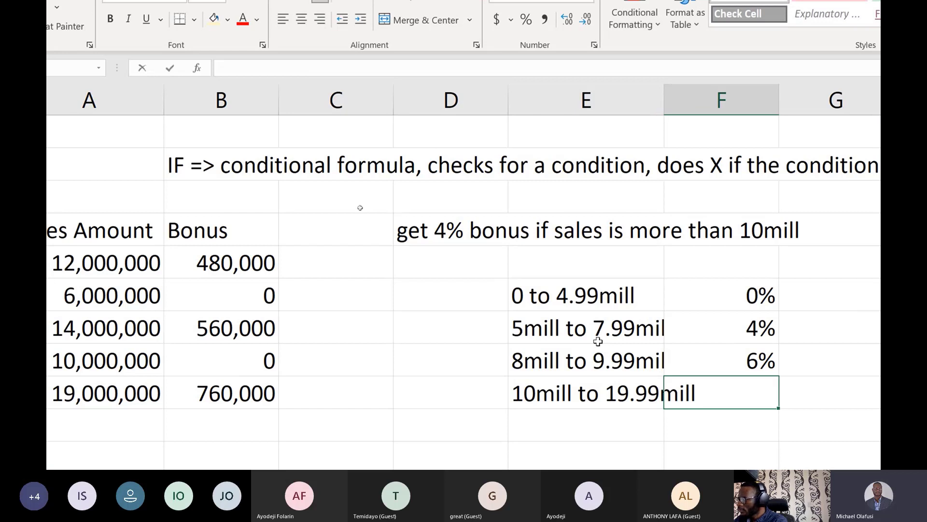
text(8&)
key(BackSpace)
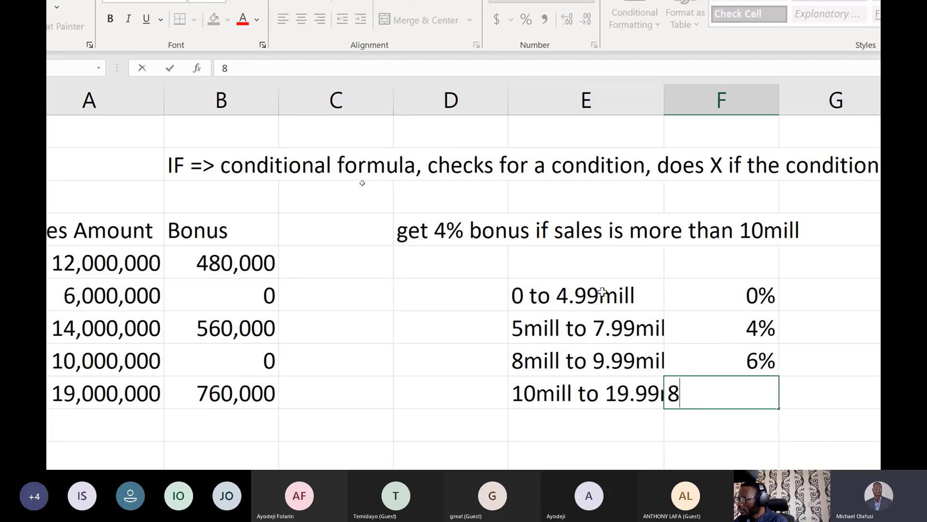
key(BackSpace)
text(8%)
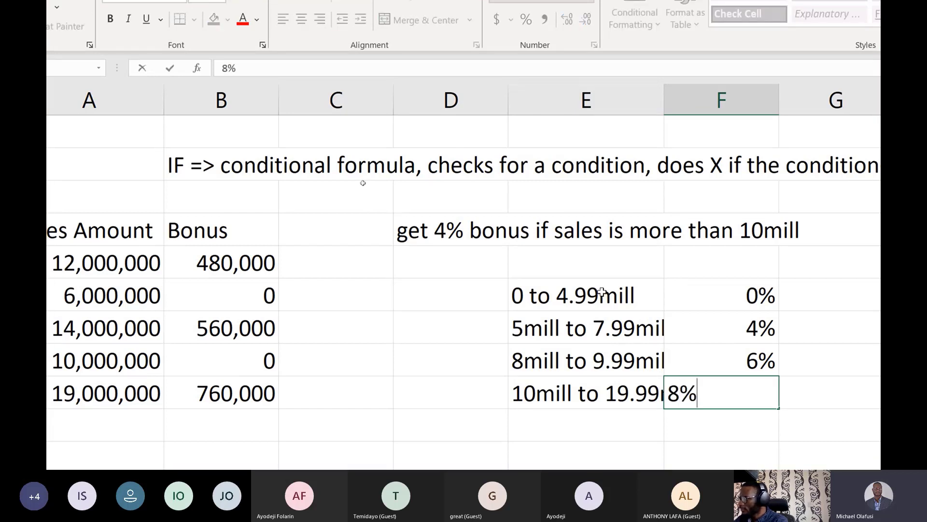
key(Return)
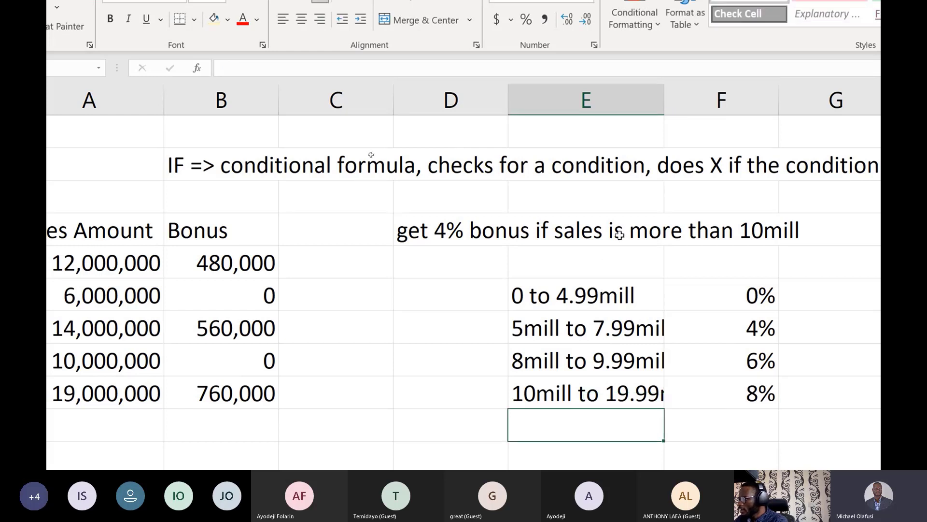
- Add the fifth sales band, "20mill & above", in cell E10 with a bonus rate of 9% in F10
text(20)
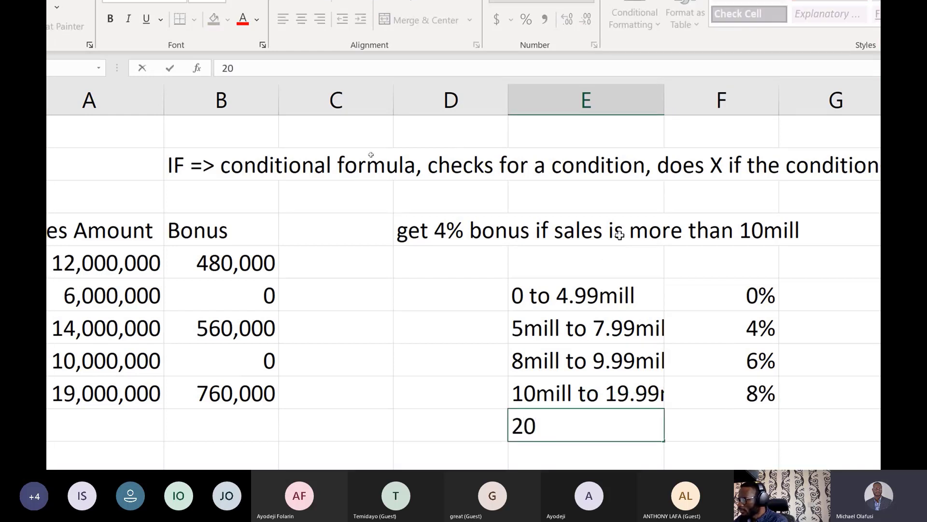
text(mill &)
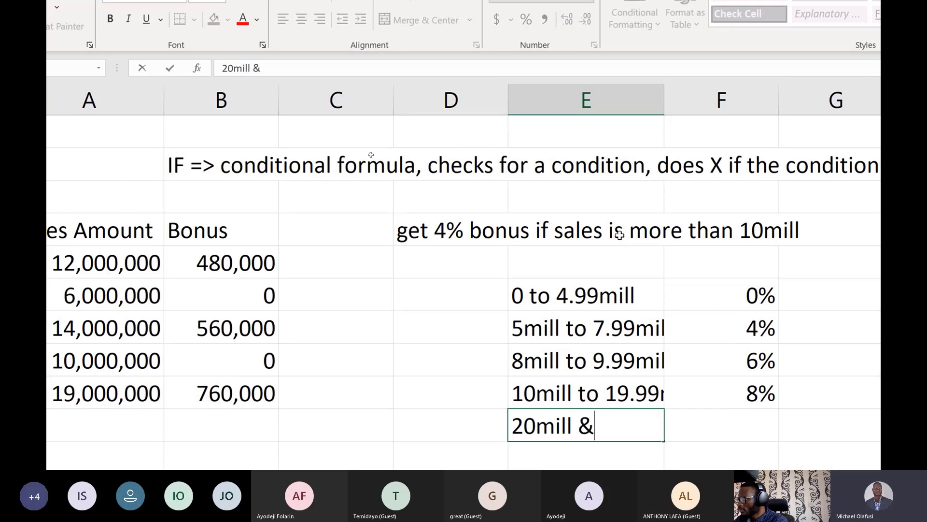
text( ab)
key(BackSpace)
text(abo)
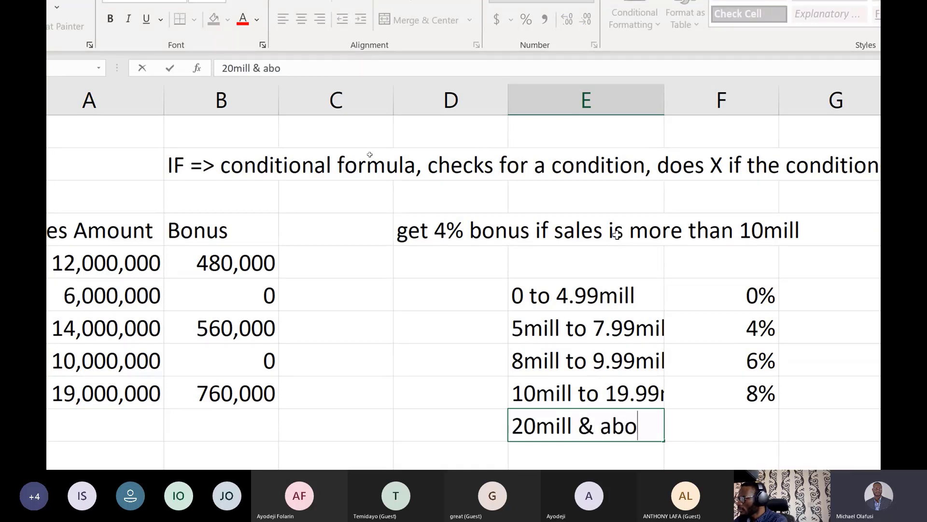
text(ve)
key(Tab)
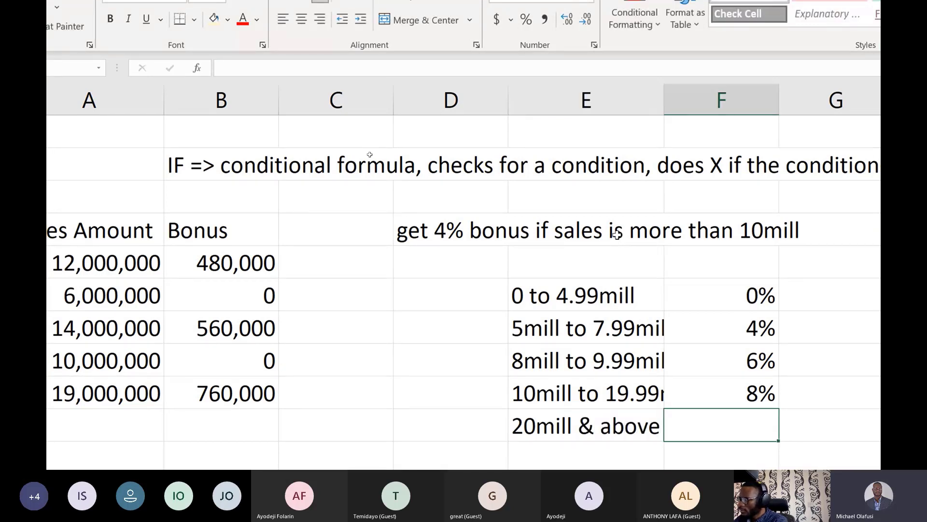
text(9&)
key(BackSpace)
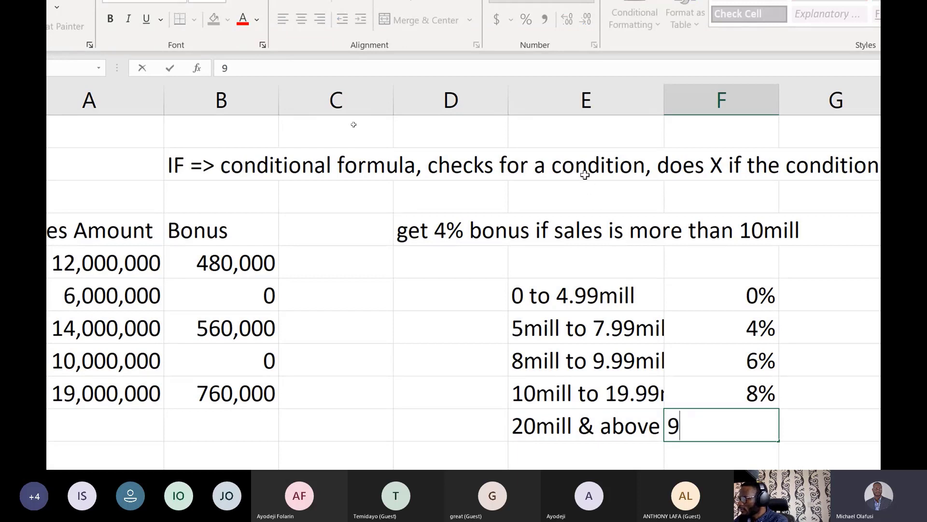
text(%)
key(Return)
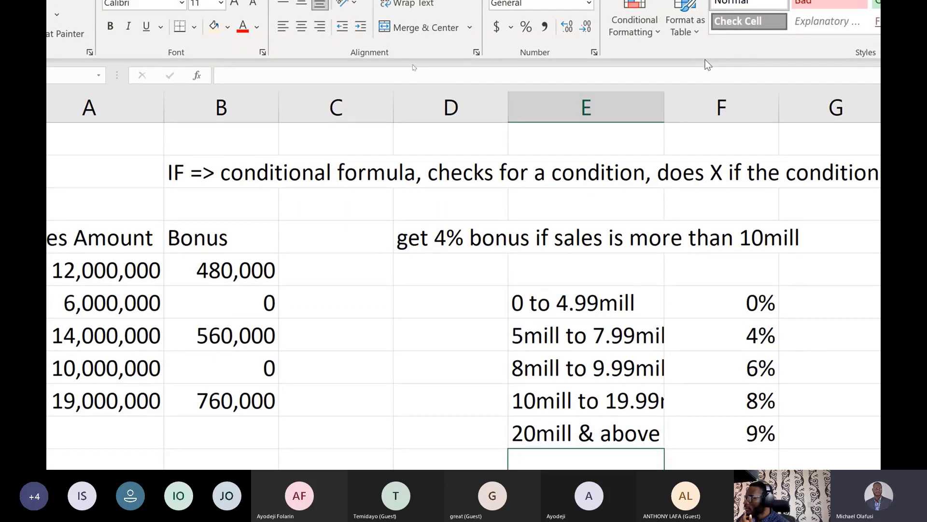
- Widen column E to fit the full sales band labels and enter the heading "Bonus" in cell F5
drag(664, 109, 690, 130)
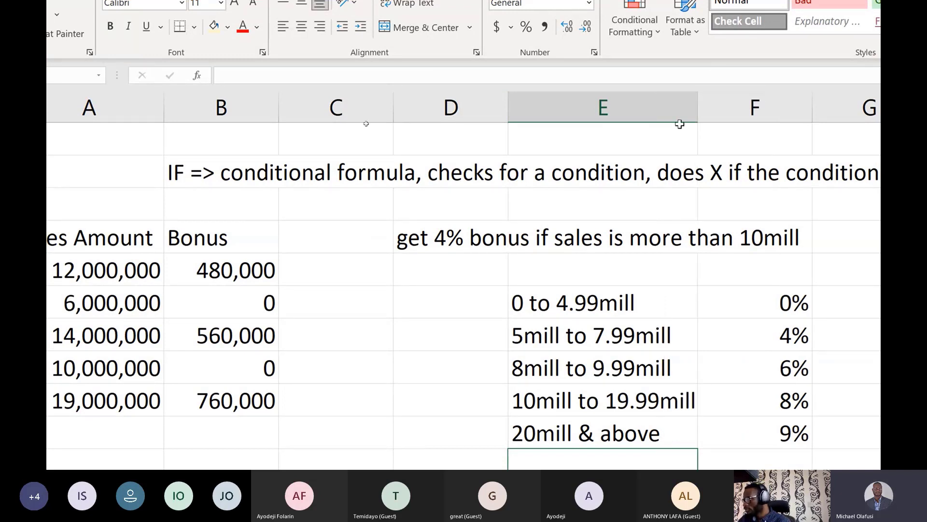
click(598, 301)
click(597, 266)
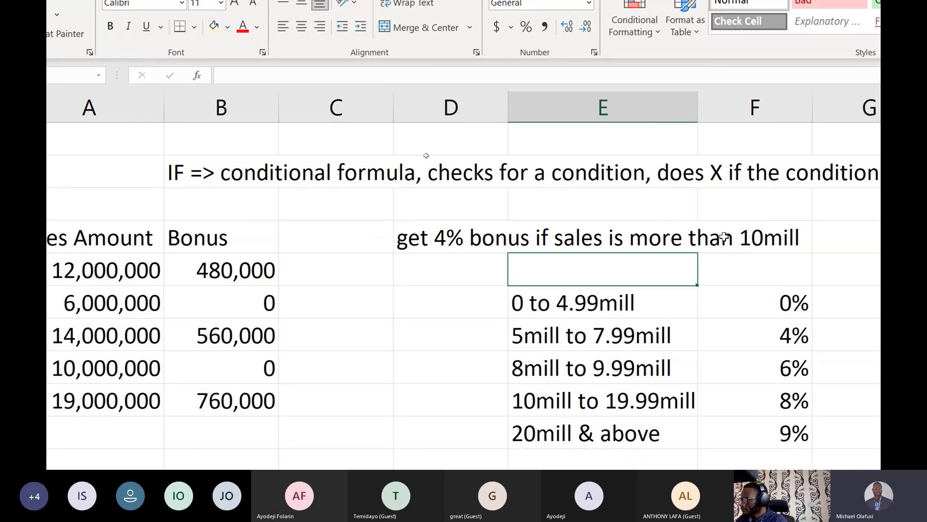
click(735, 264)
text(N)
key(BackSpace)
text(B)
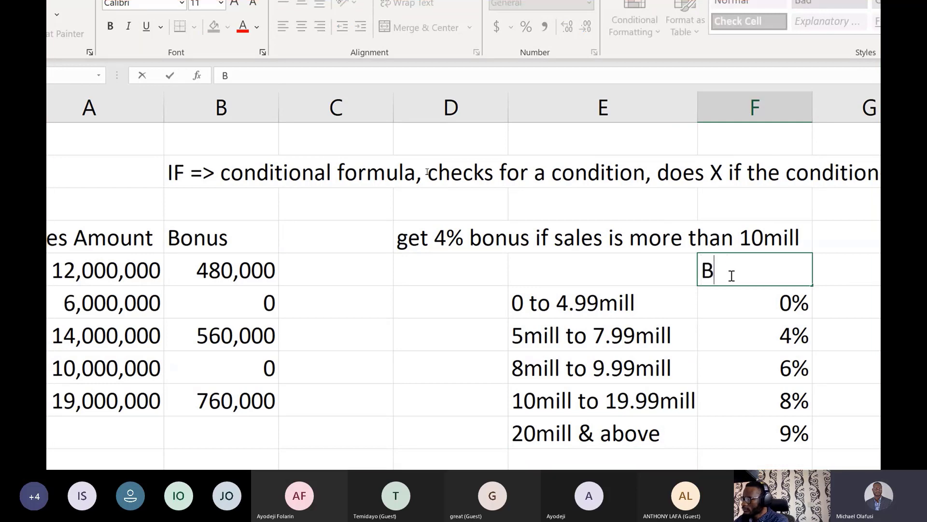
text(onus)
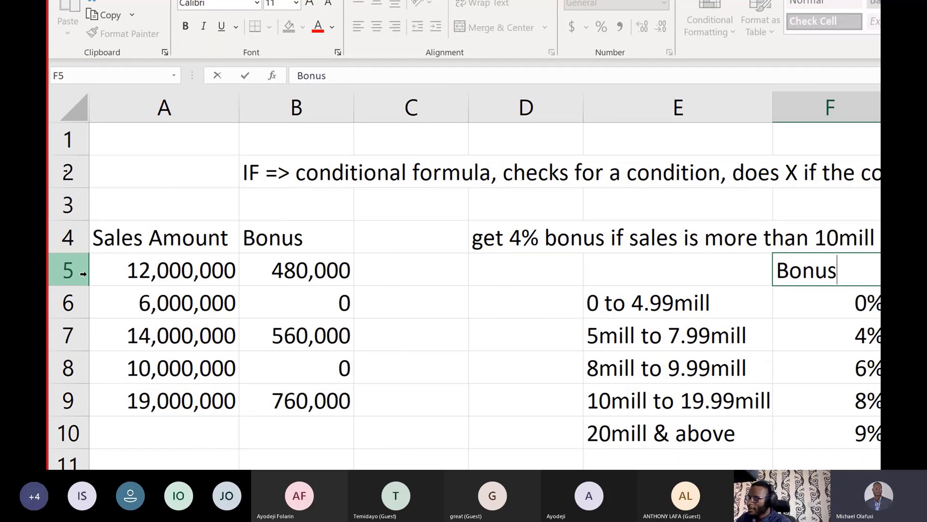
click(590, 313)
- Go through the remaining sales bands one by one from cell E7 to E10
click(595, 339)
click(602, 366)
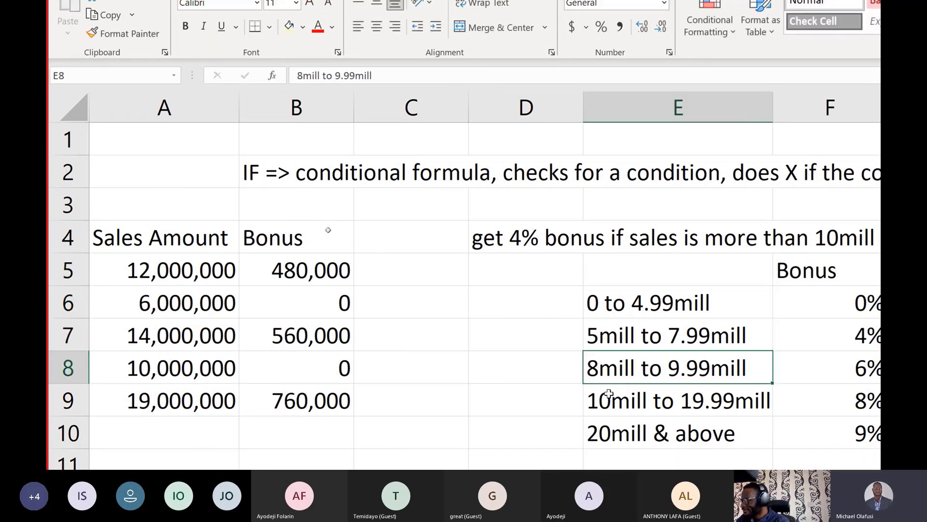
click(609, 394)
click(609, 428)
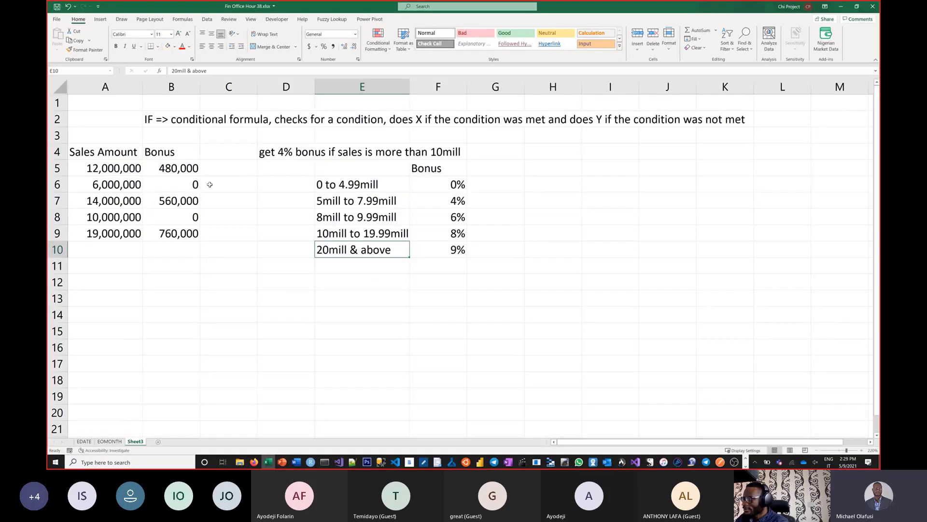
- Check the IF entry on the formulas slide in PowerPoint, return to the Excel workbook and inspect the formula in B5
key(alt+Tab)
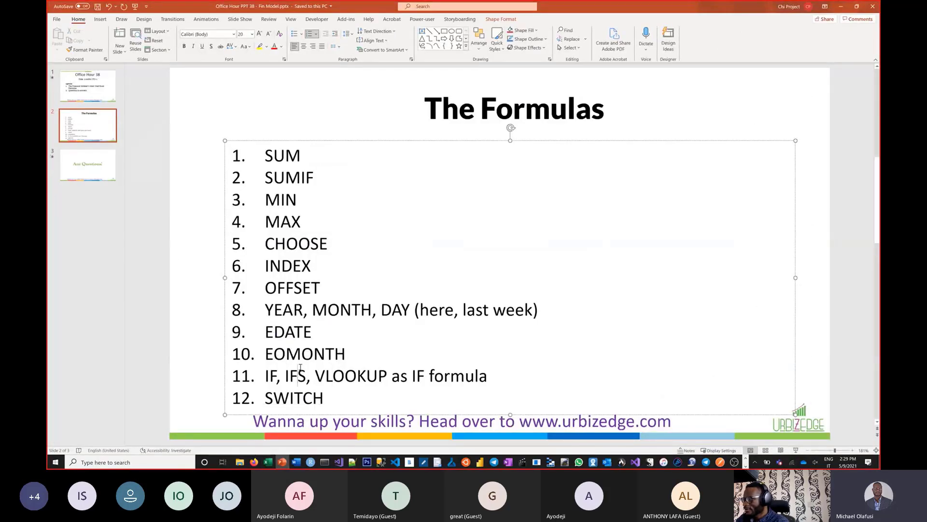
right_click(269, 376)
key(alt+Tab)
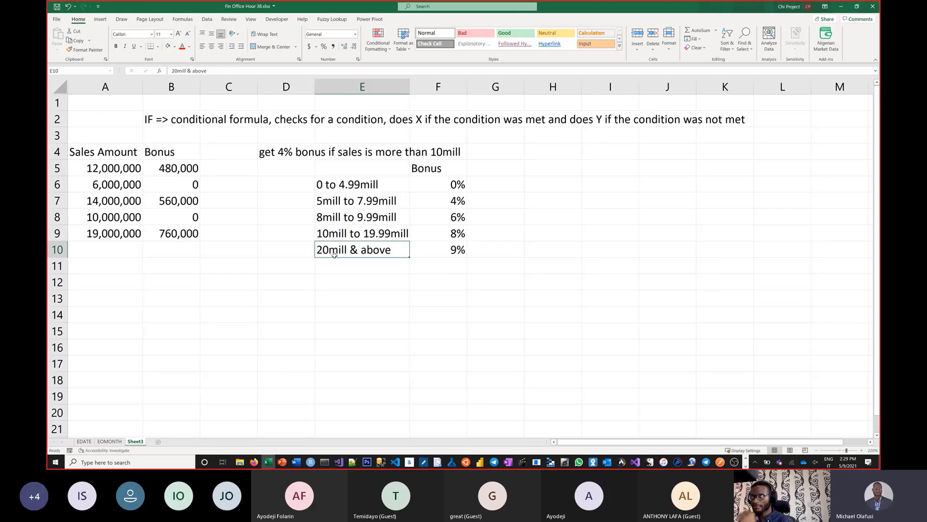
key(alt+Tab)
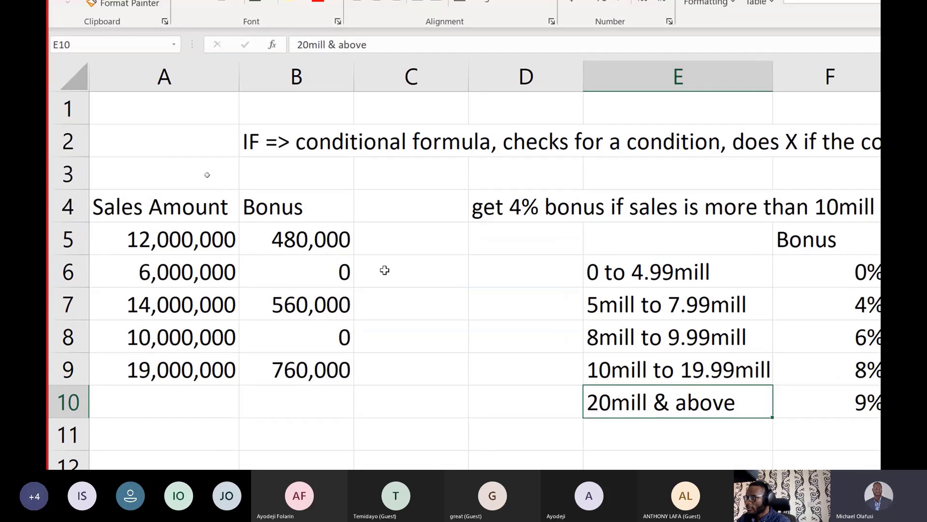
double_click(351, 248)
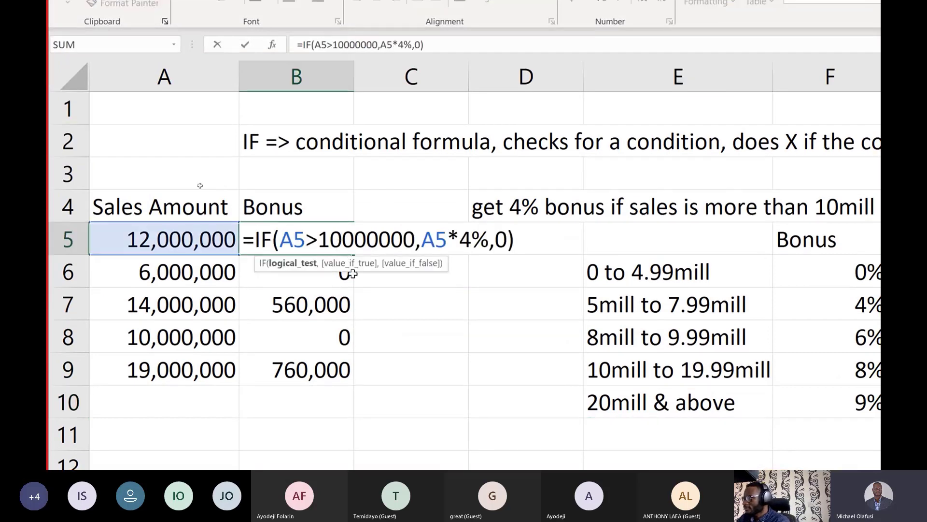
key(ctrl+Return)
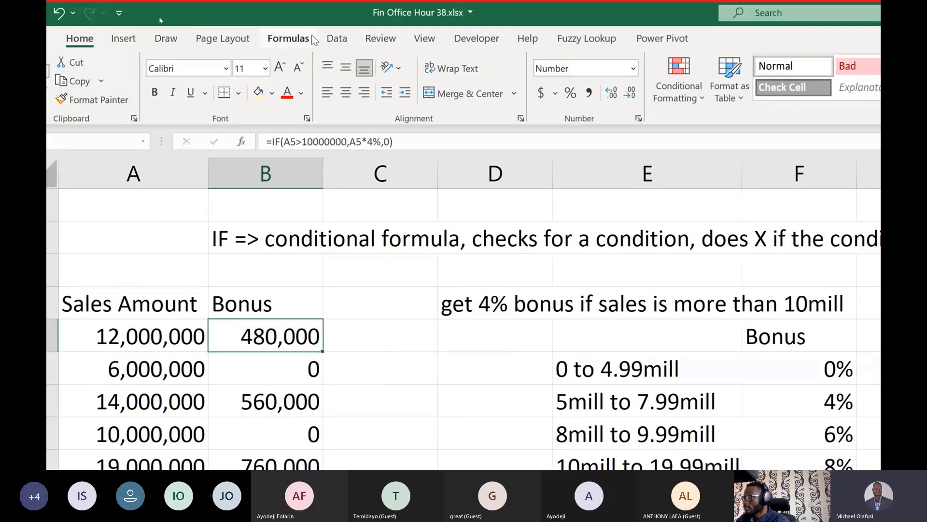
- With the red pen, draw a downward arrow beside the first sales band and an upward arrow beside the last one
click(166, 38)
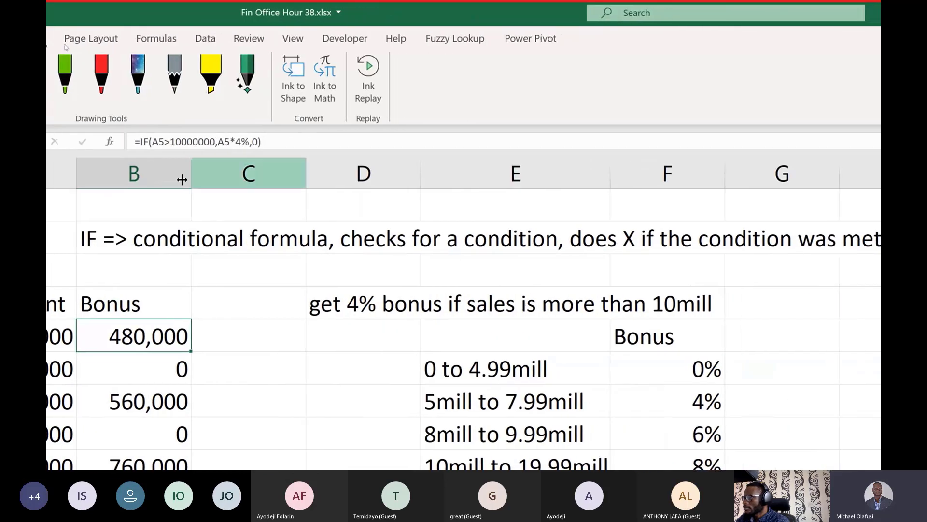
click(263, 73)
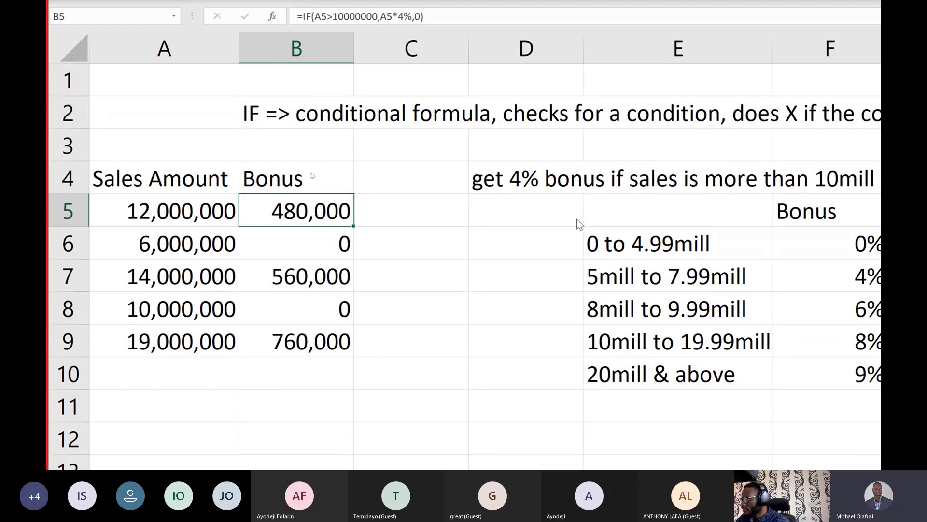
mouse_move(576, 214)
mouse_down()
mouse_move(572, 258)
mouse_move(590, 241)
mouse_up()
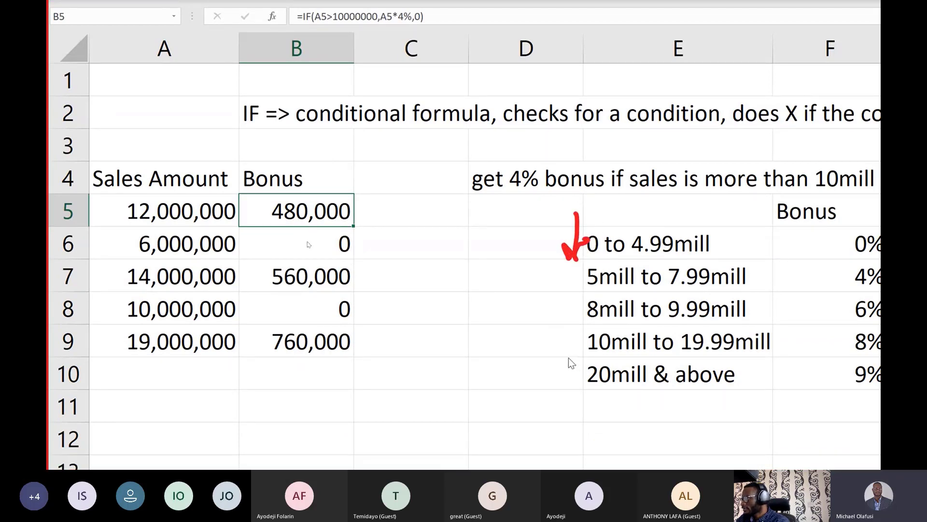
mouse_move(551, 369)
mouse_down()
mouse_move(568, 353)
mouse_move(580, 373)
mouse_up()
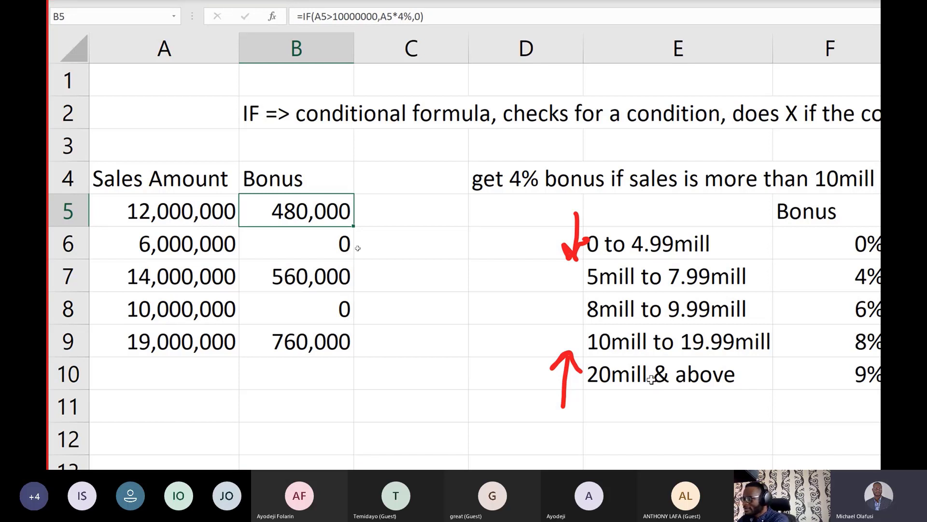
- Start replacing the formula in B5 with =IF(A5<5e6,0, to give no bonus for sales under 5 million
double_click(308, 211)
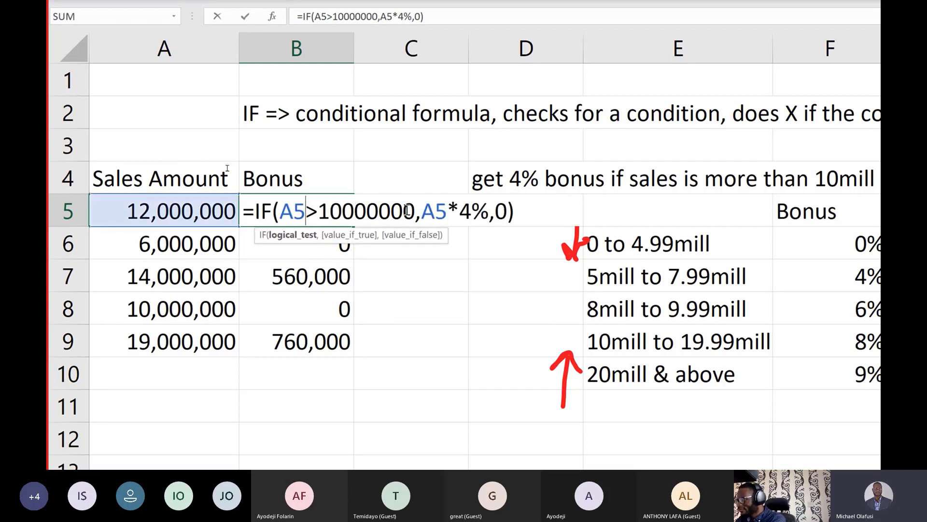
key(Escape)
text(=)
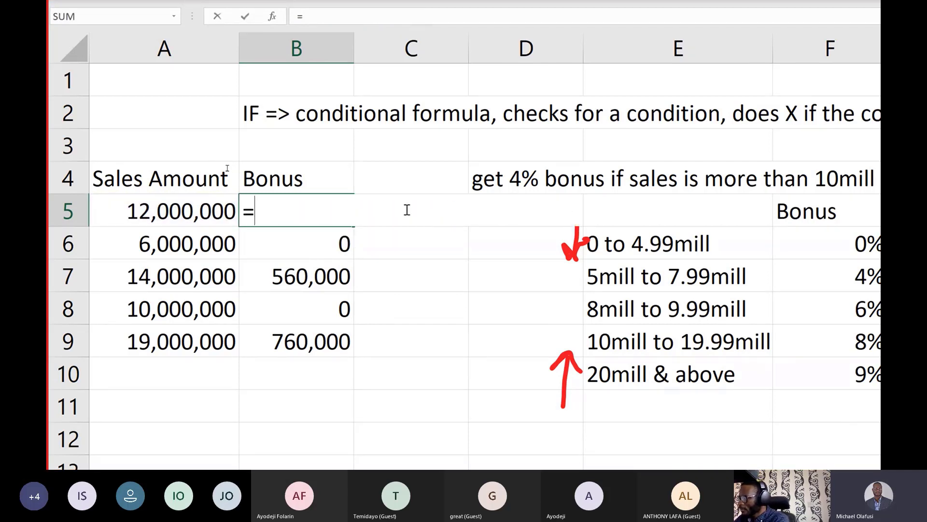
text(IF)
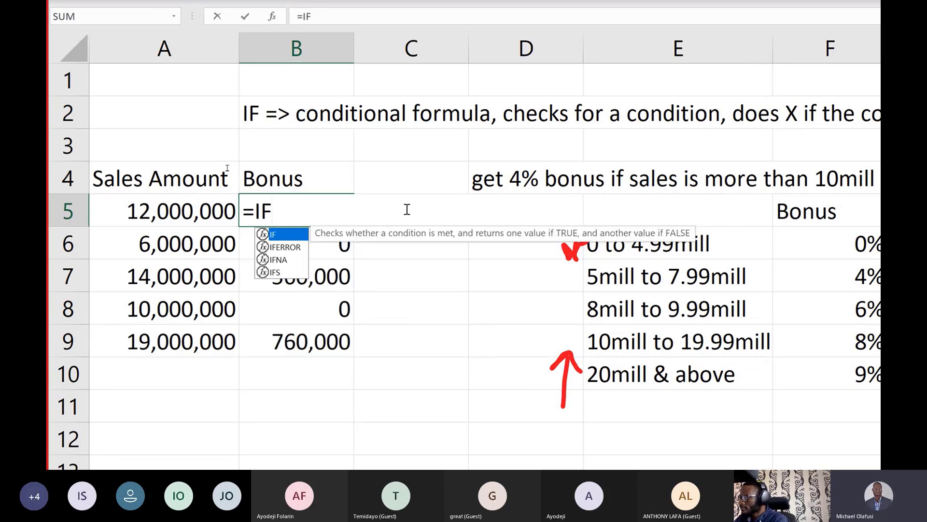
text(()
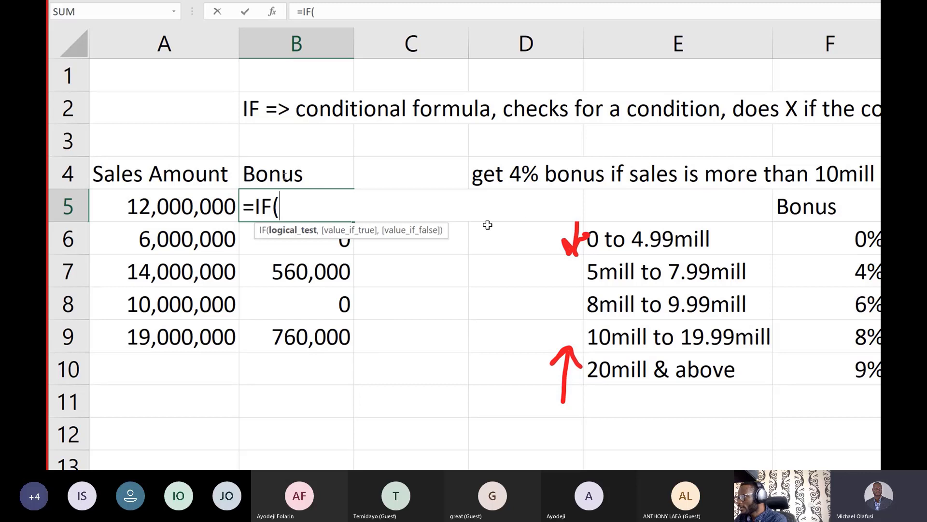
click(190, 204)
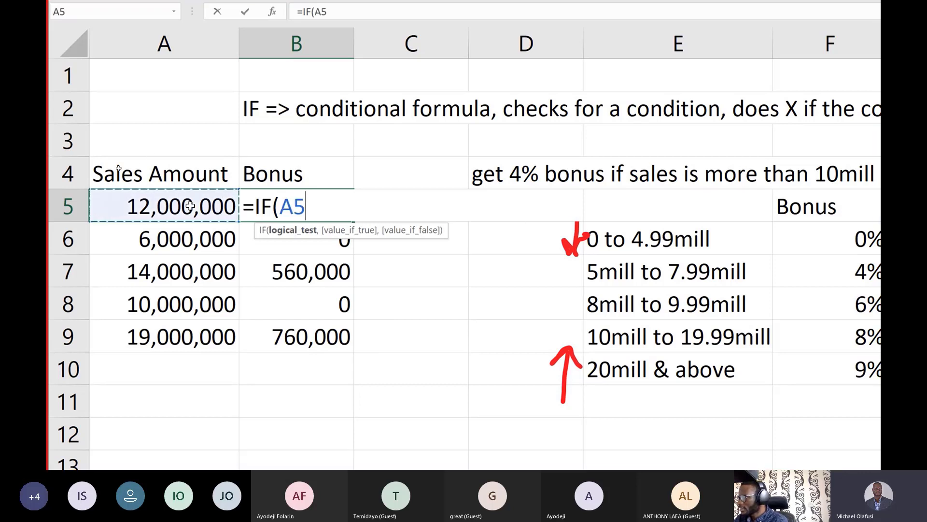
text(<)
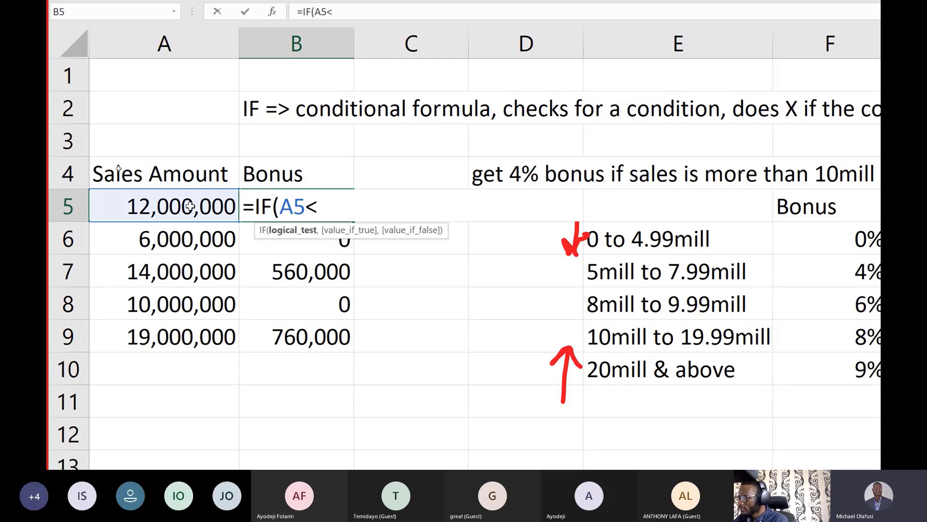
text(5e6)
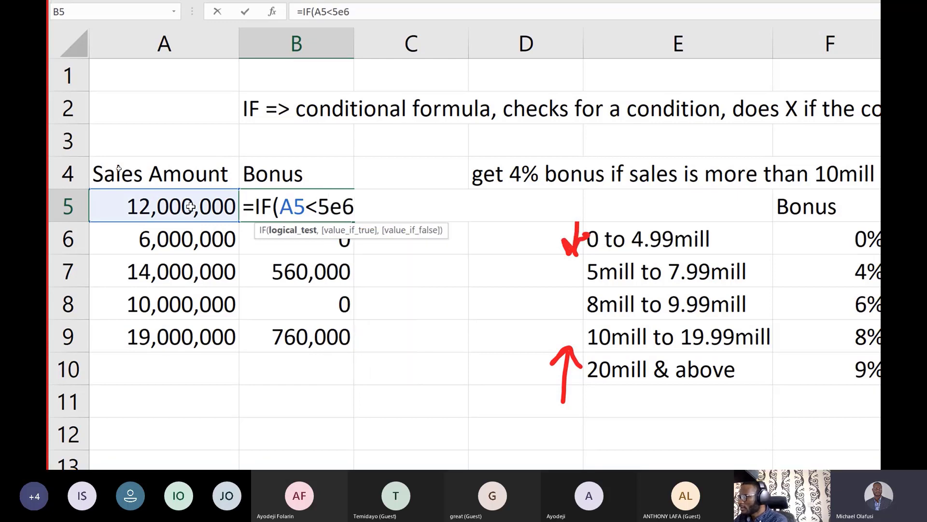
text(,)
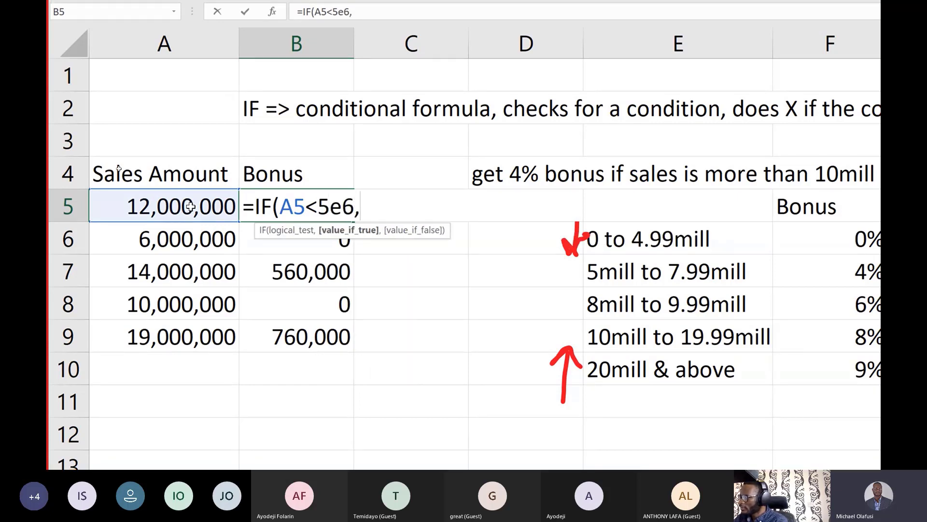
text(0)
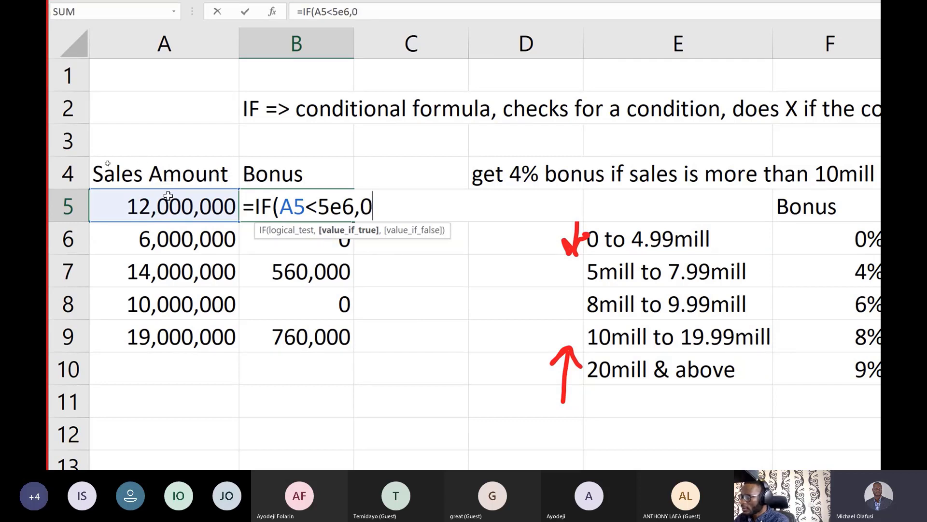
text(,)
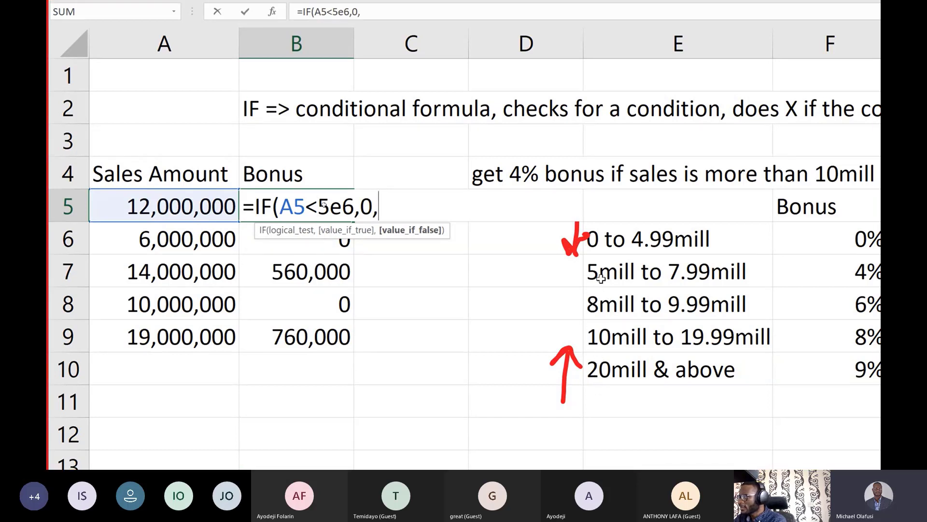
- Continue the B5 formula with a second nested IF, IF(A5<8e,A5*4%, to give a 4% bonus in the 5mill to 7.99mill band
text(if)
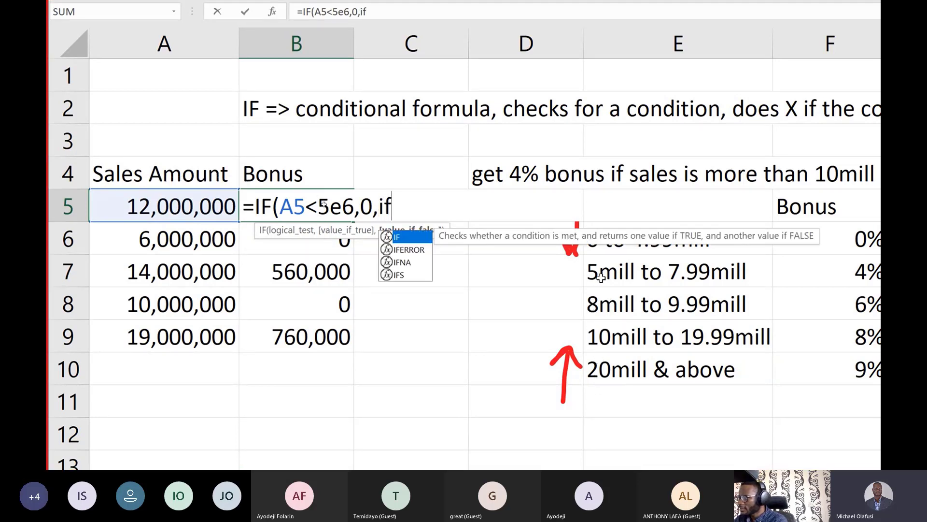
key(Tab)
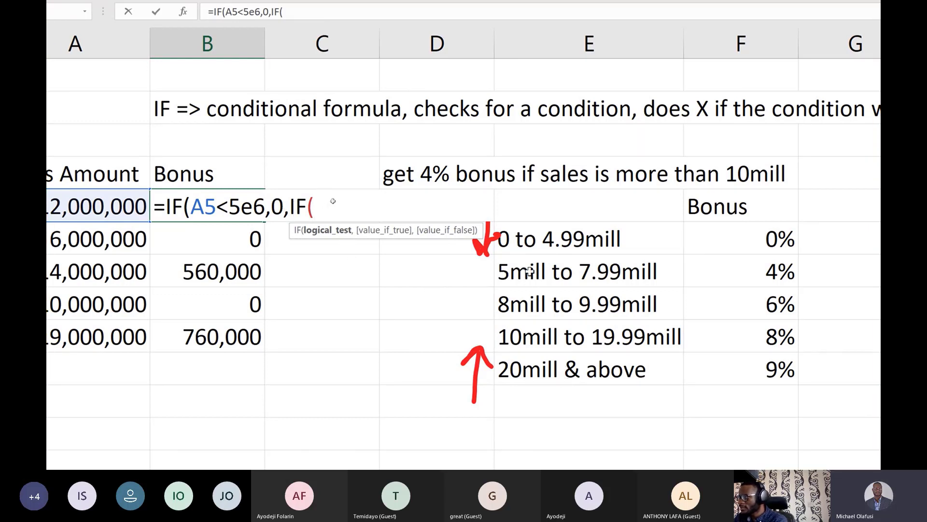
click(116, 208)
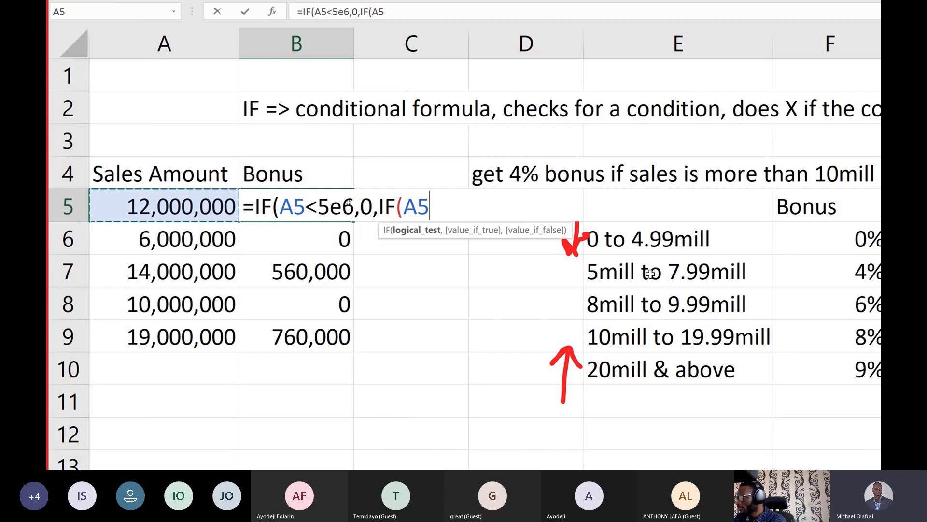
text(<)
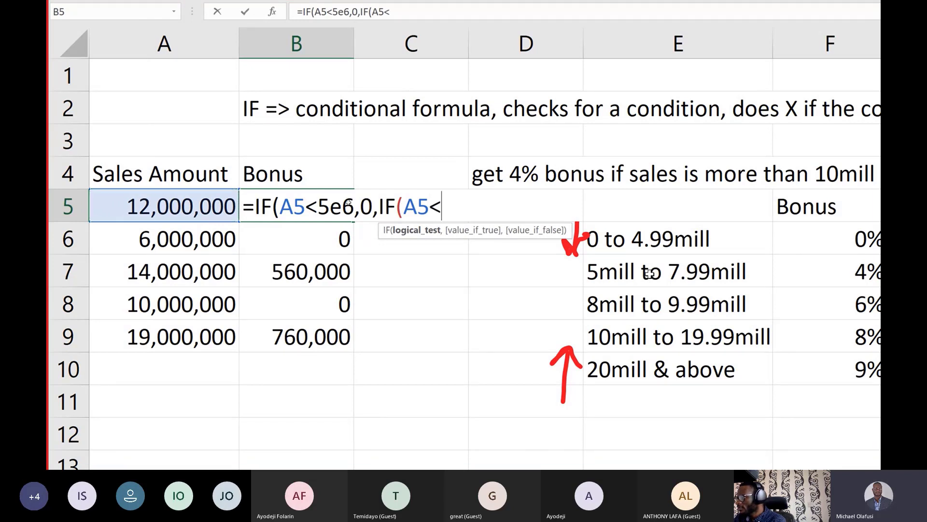
key(BackSpace)
text(8e)
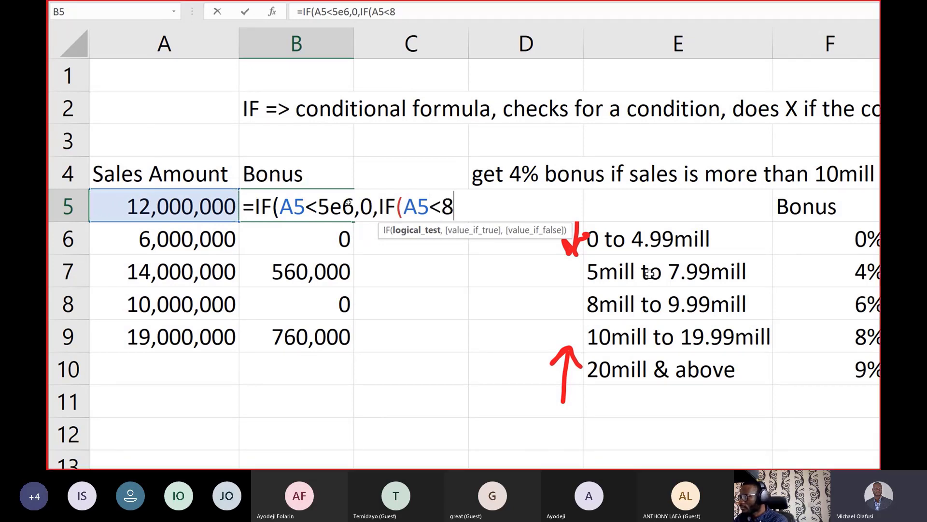
text(,)
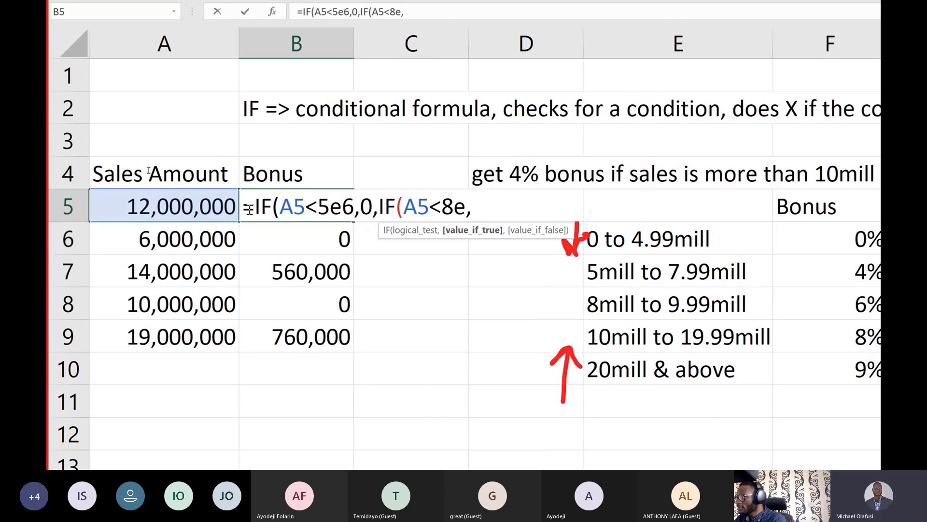
click(191, 195)
text(*)
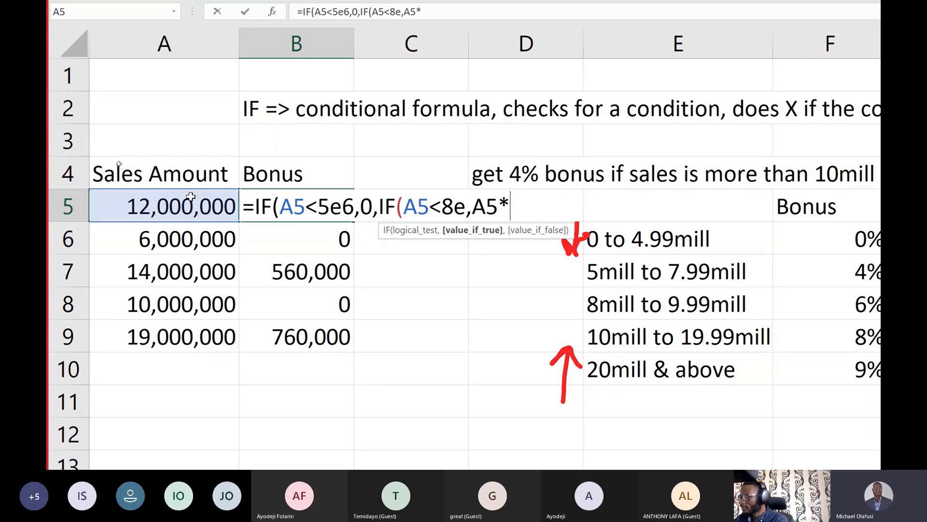
text(4%)
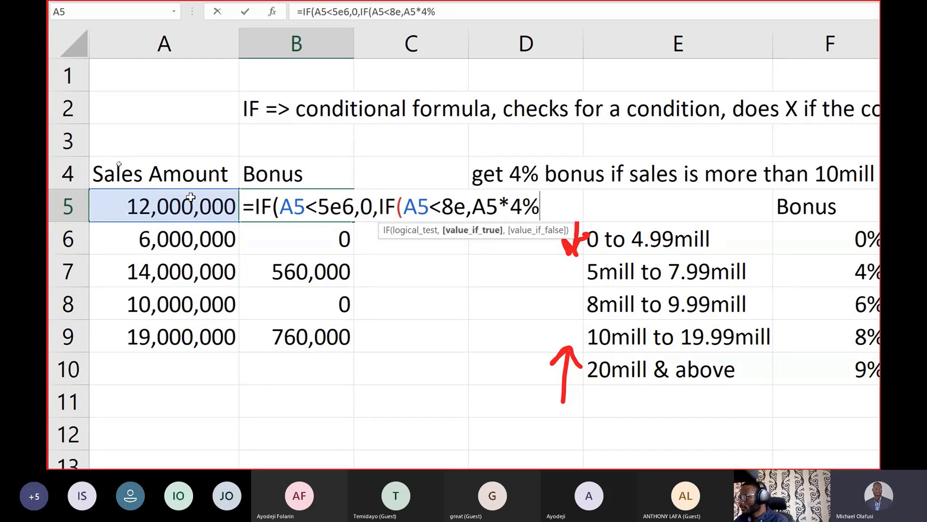
text(,)
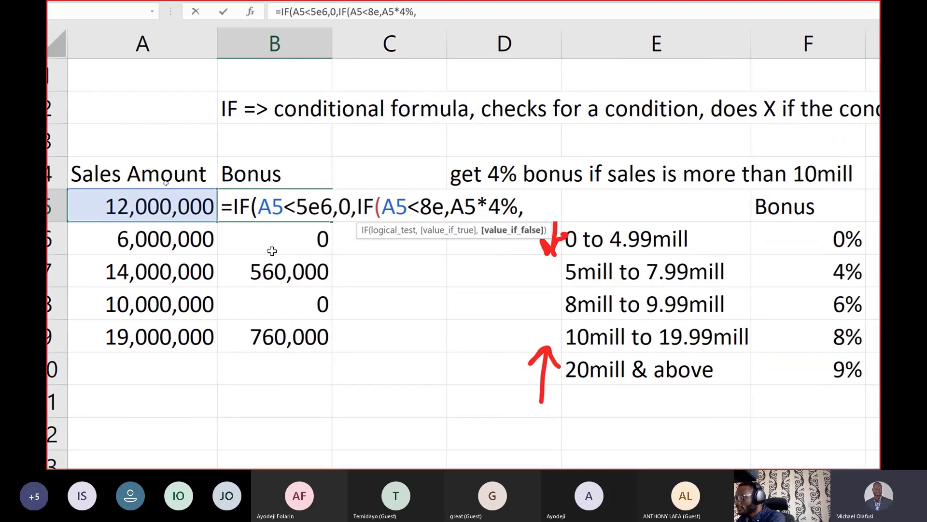
- Add a third nested IF to the B5 formula, if(A5<10e6,A5*6%, to give a 6% bonus for sales under 10 million
text(if()
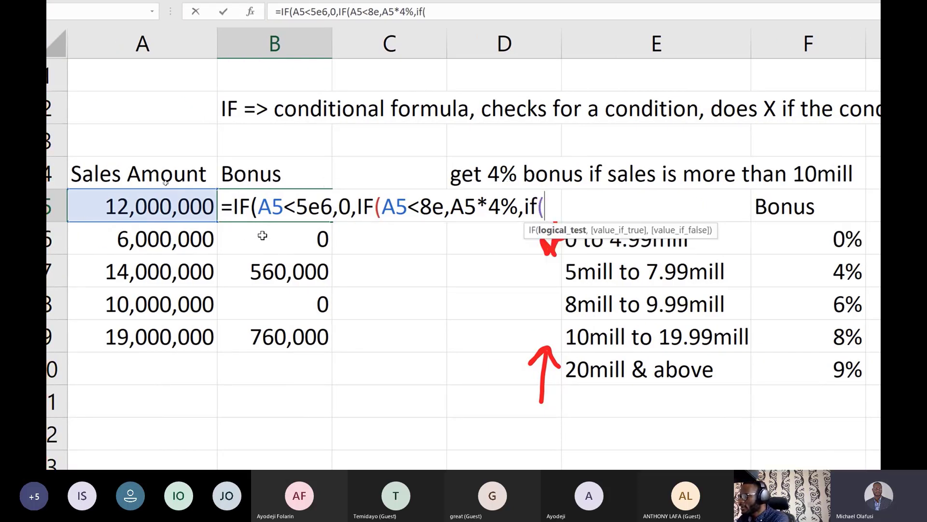
click(174, 206)
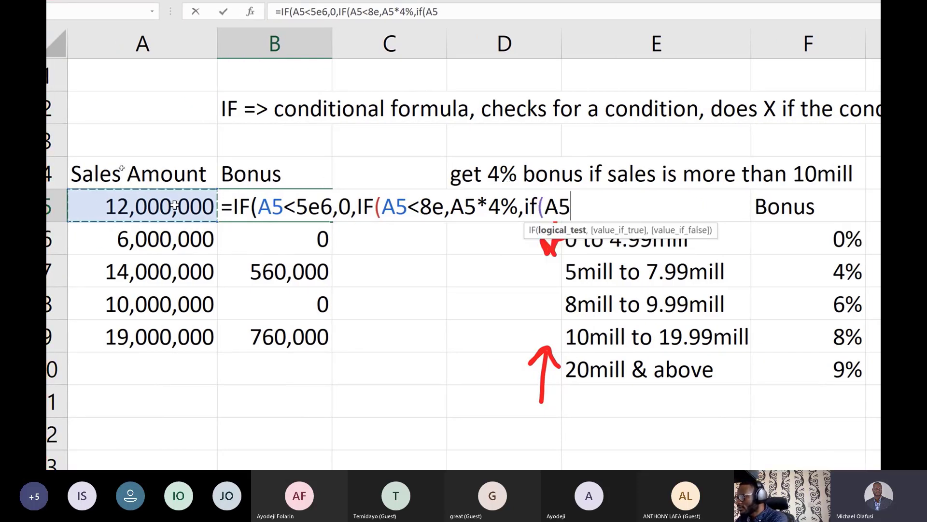
text(<)
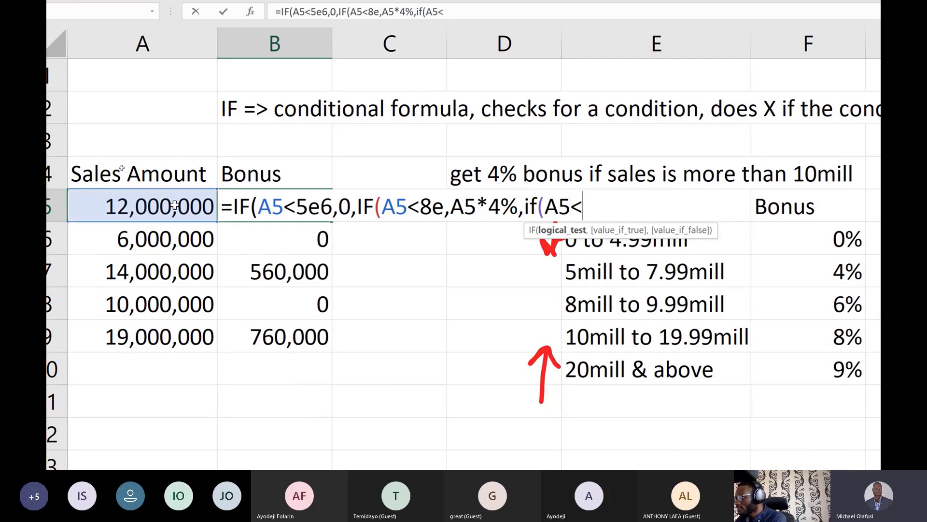
text(1)
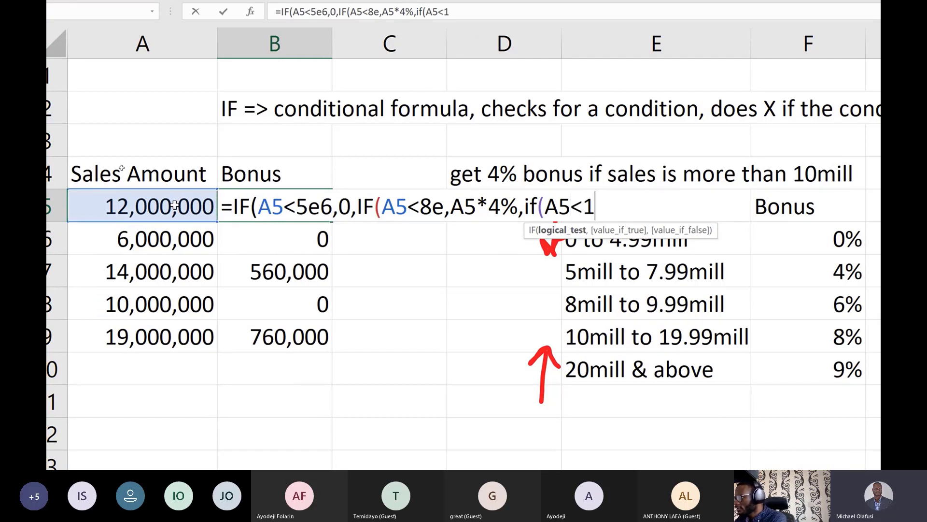
text(2e6)
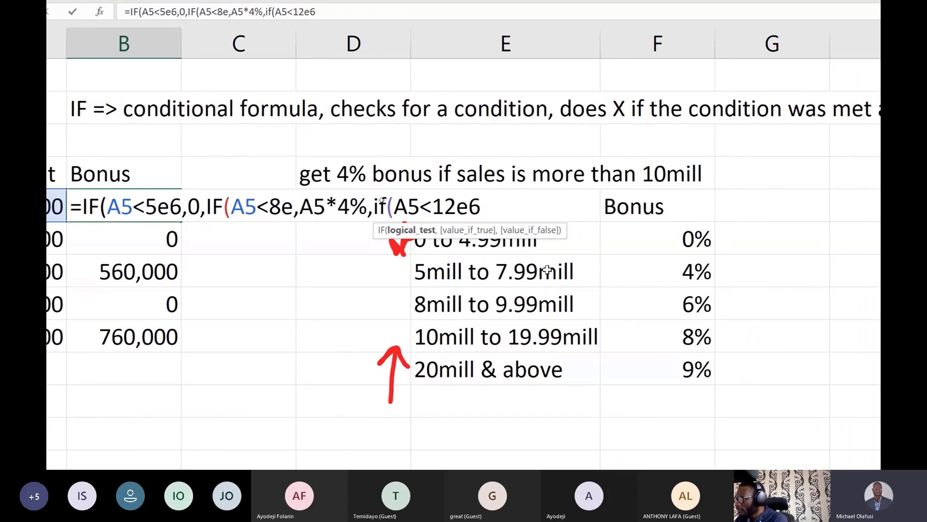
click(464, 216)
key(BackSpace)
text(0)
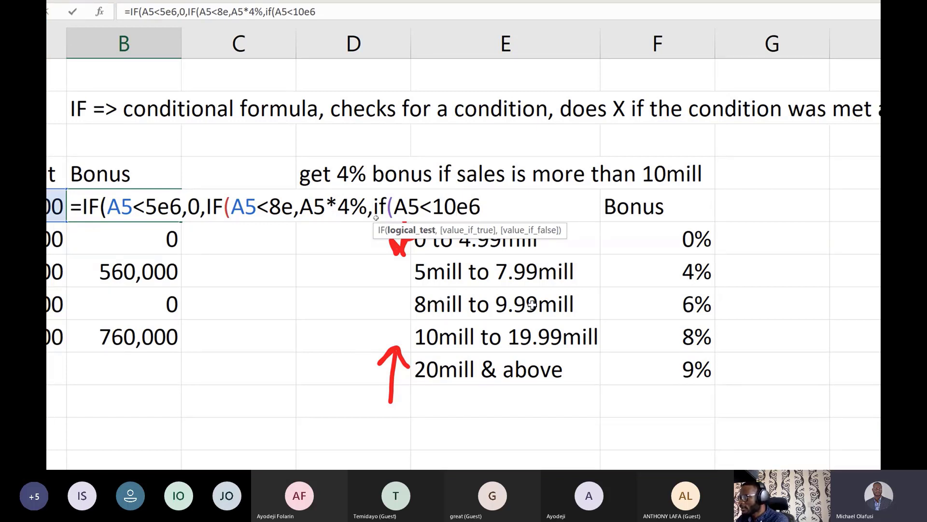
click(493, 205)
text(,)
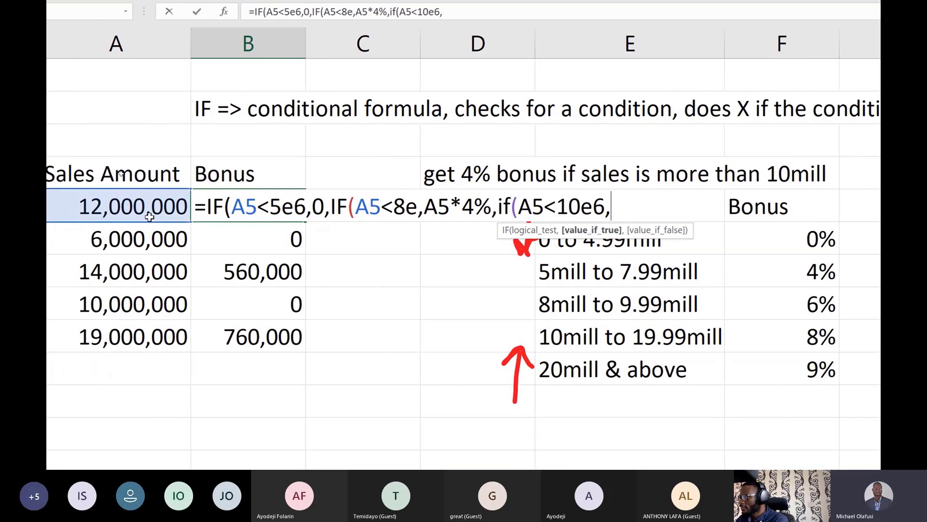
click(72, 204)
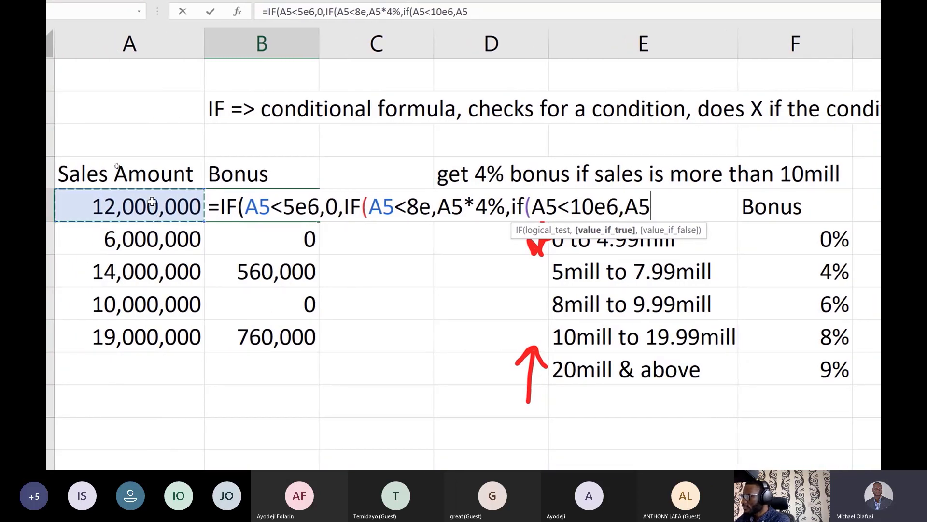
text(*)
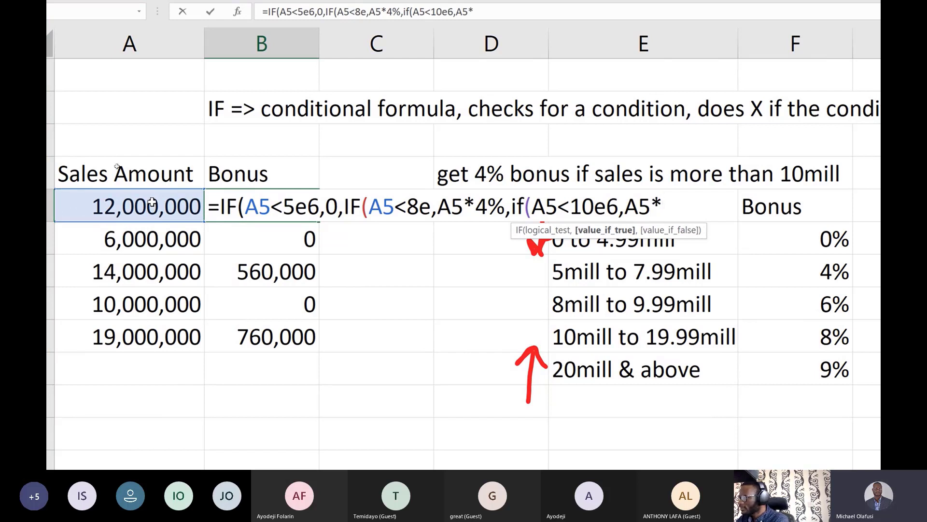
text(6%,)
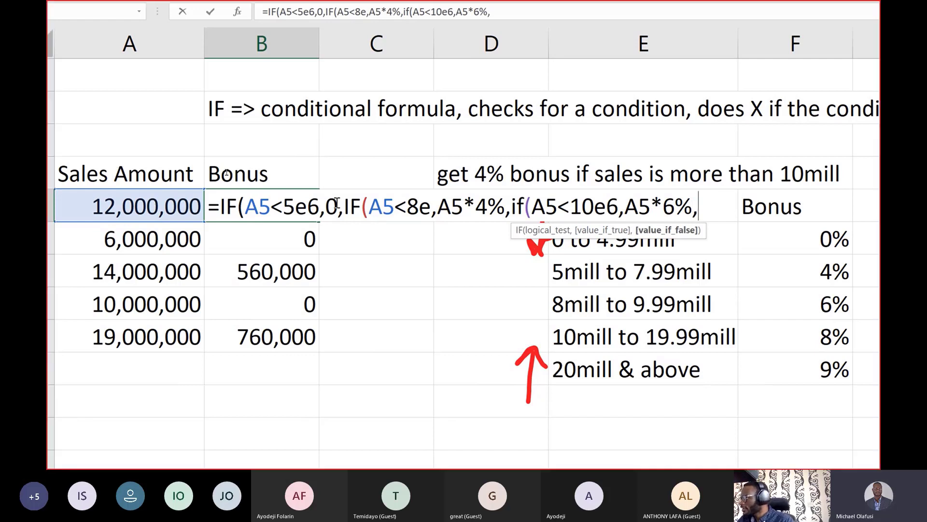
- Move the function hint off the sales bands and highlight the three logical tests in the B5 formula one by one
drag(657, 235, 625, 123)
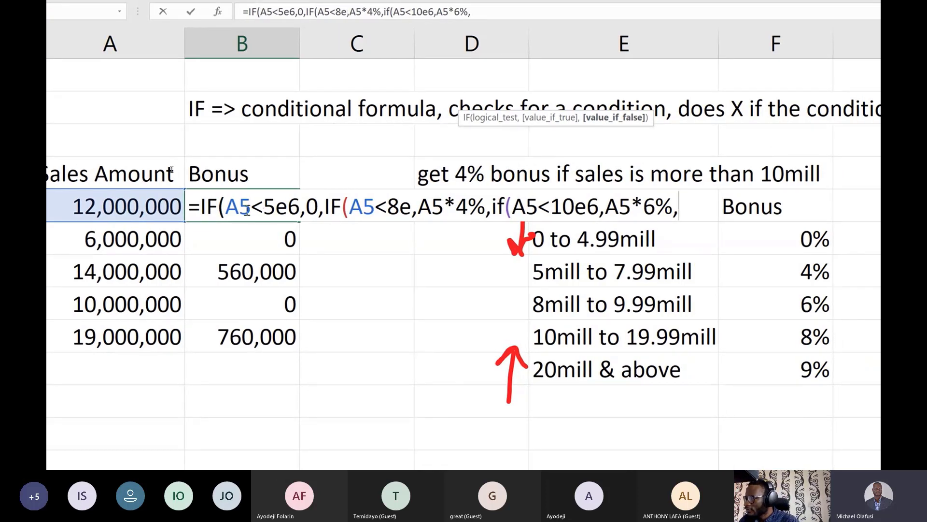
mouse_move(227, 207)
mouse_down()
mouse_move(298, 215)
mouse_move(232, 207)
mouse_up()
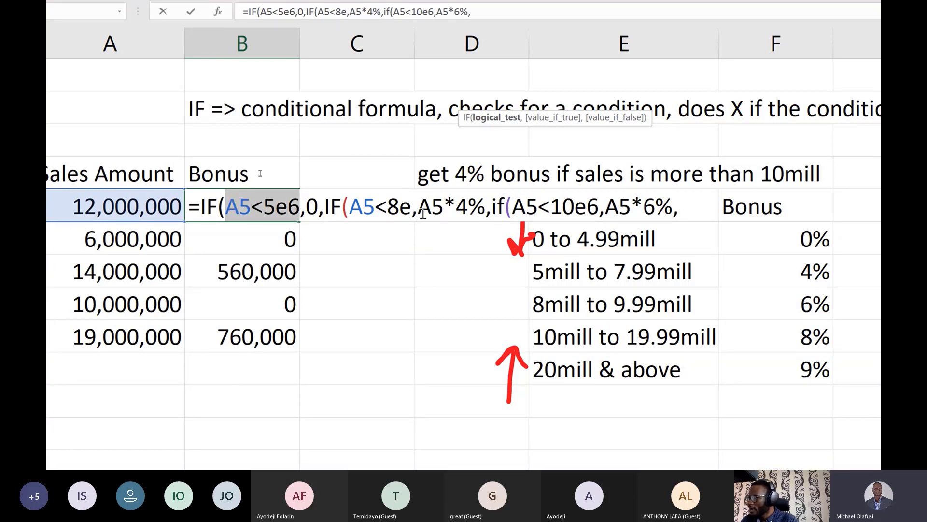
drag(349, 210, 405, 206)
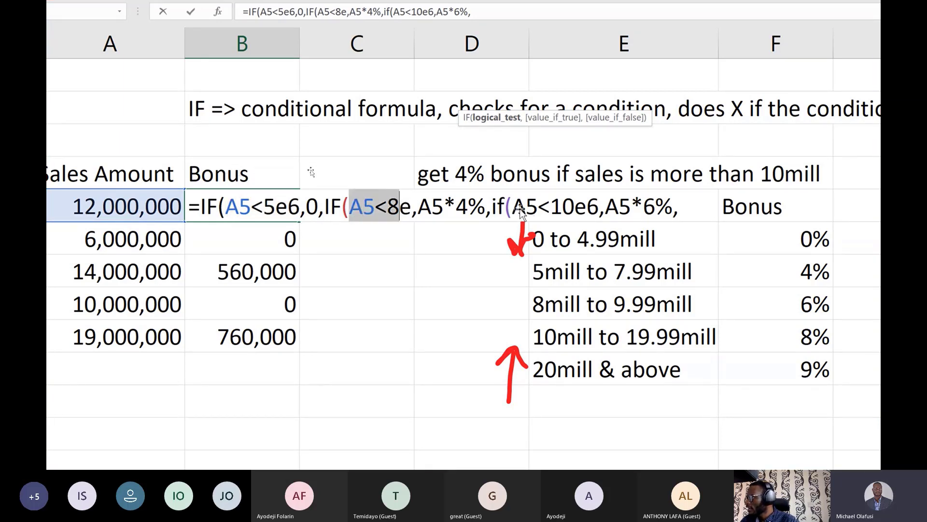
drag(513, 210, 599, 213)
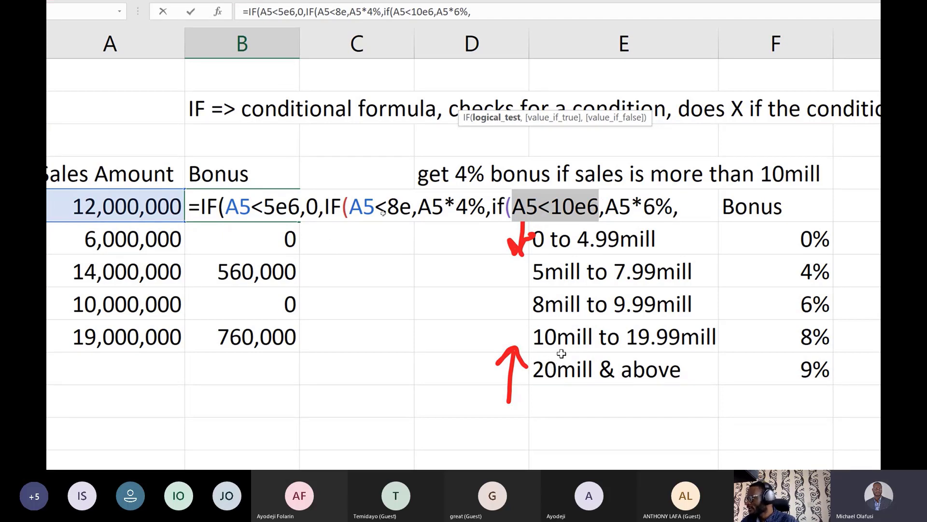
- Add a fourth nested IF at the end of the B5 formula, If(A5<20e6,A5*8%, to give an 8% bonus for sales under 20 million
click(684, 214)
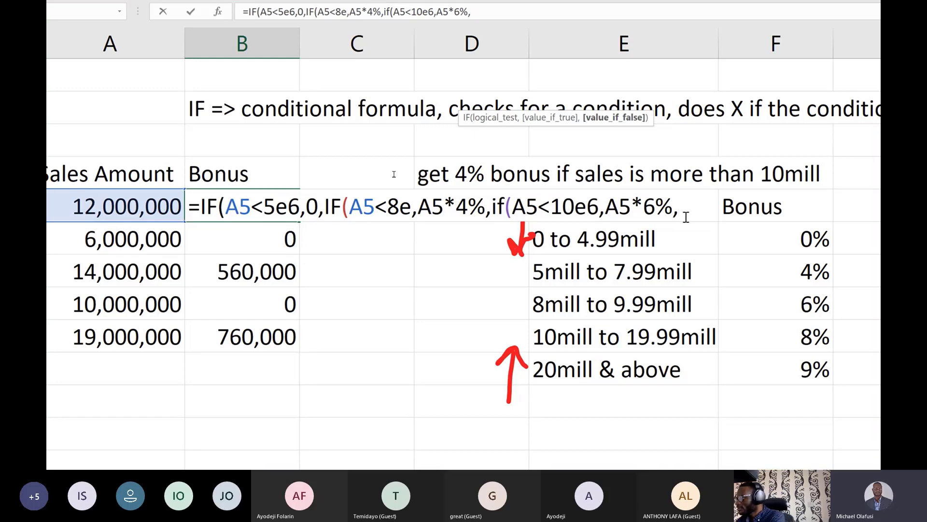
text(If)
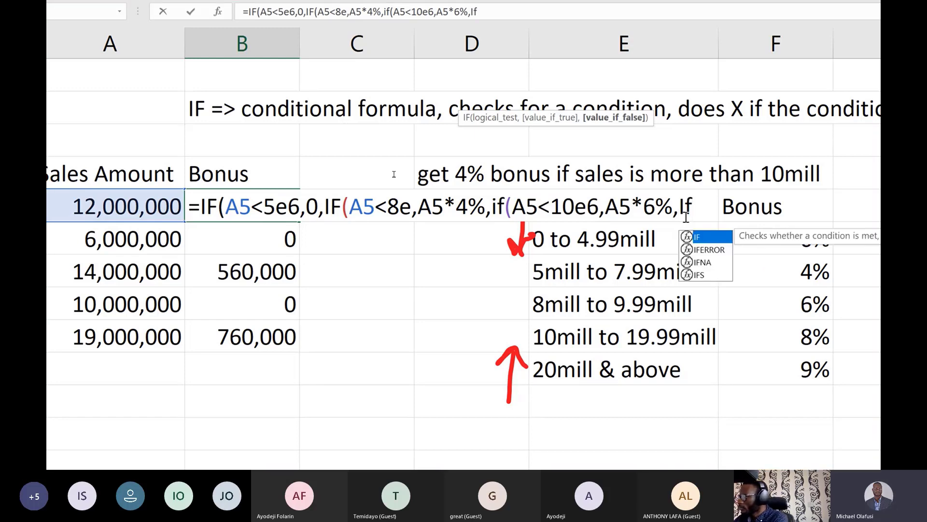
text(()
click(74, 209)
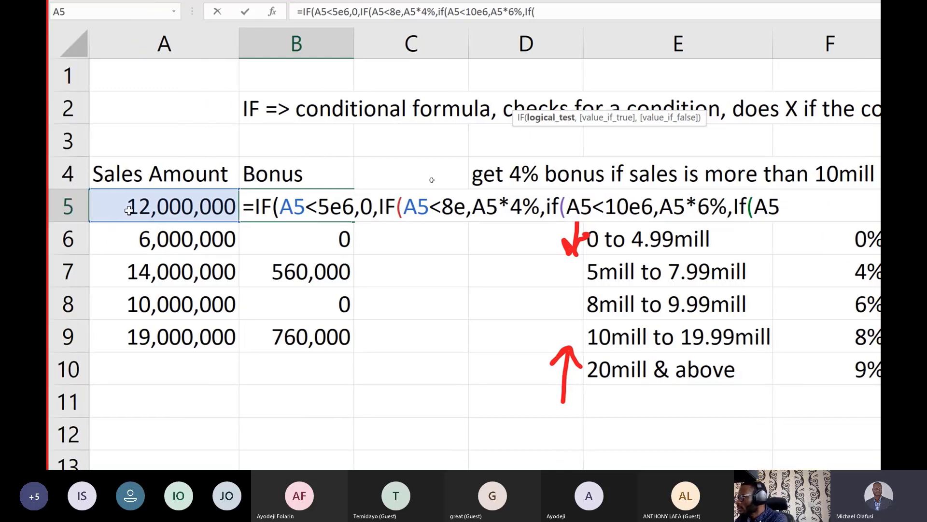
text(<)
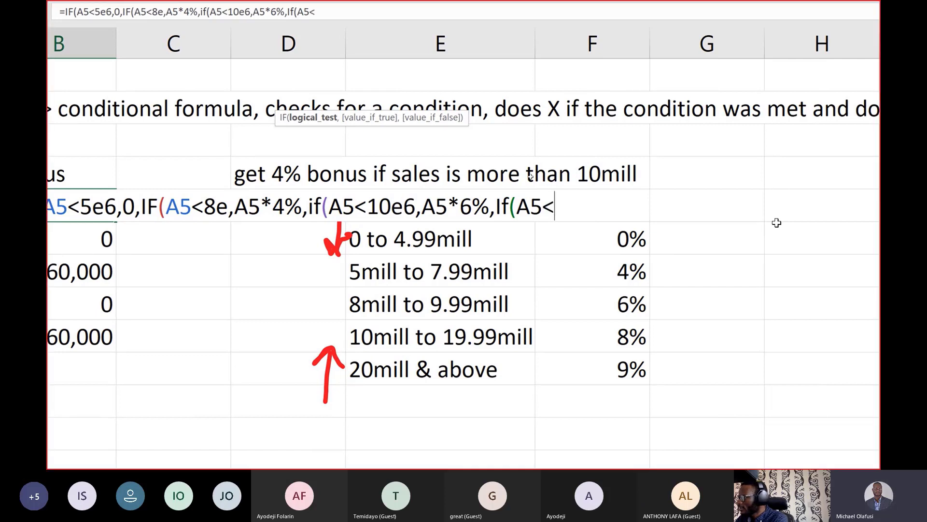
text(20e6)
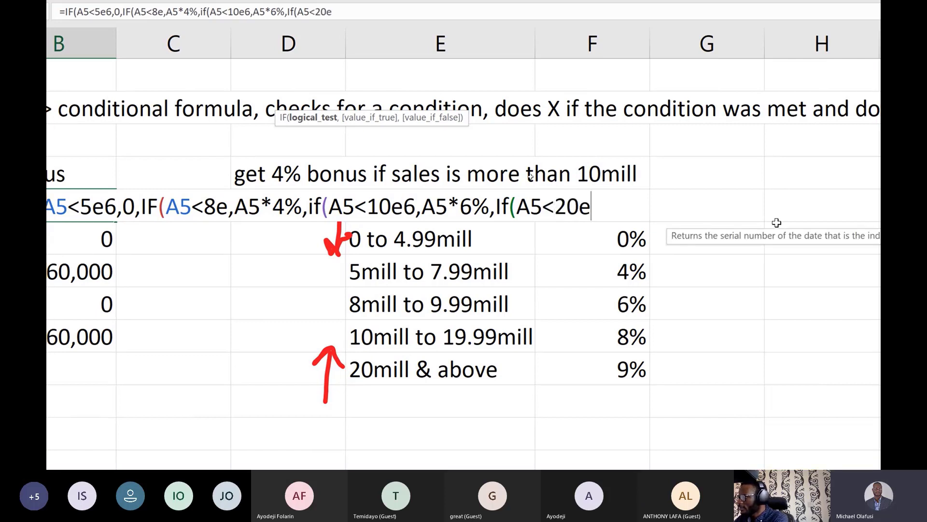
text(,)
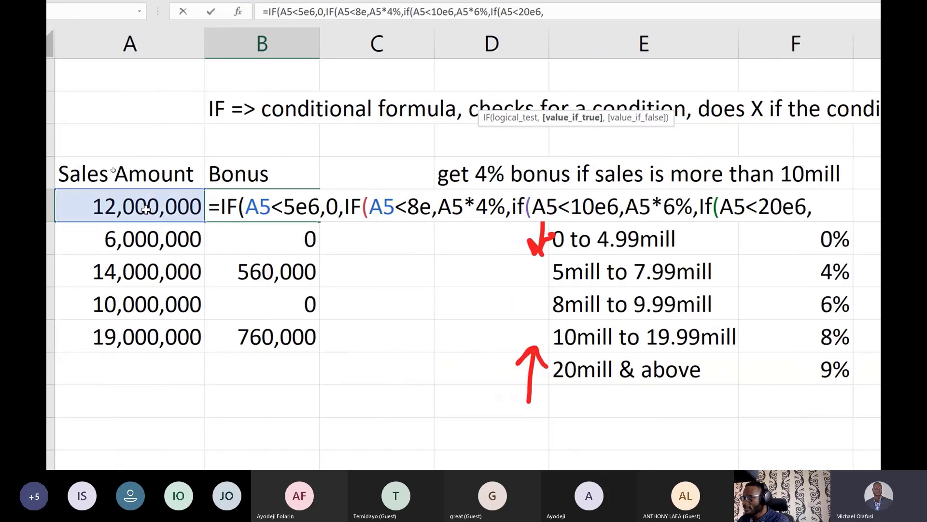
click(146, 209)
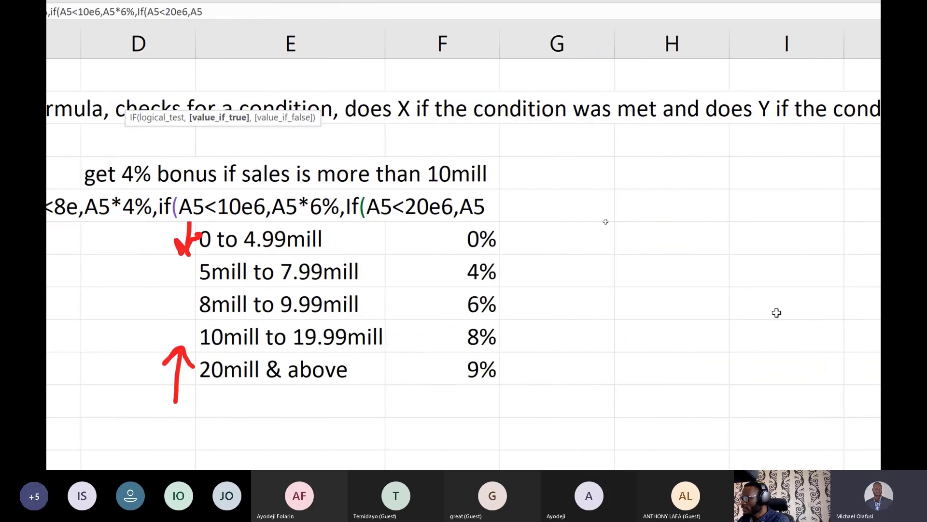
text(&)
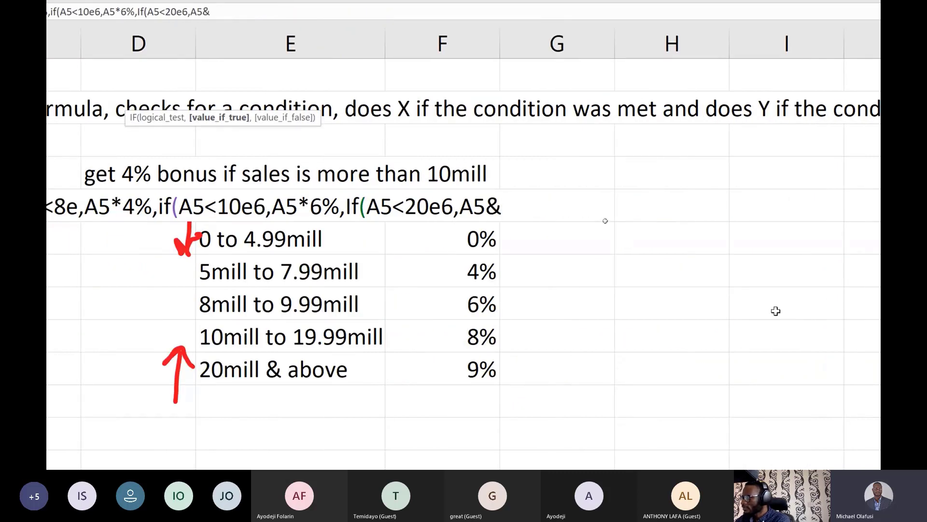
key(BackSpace)
text(*8%)
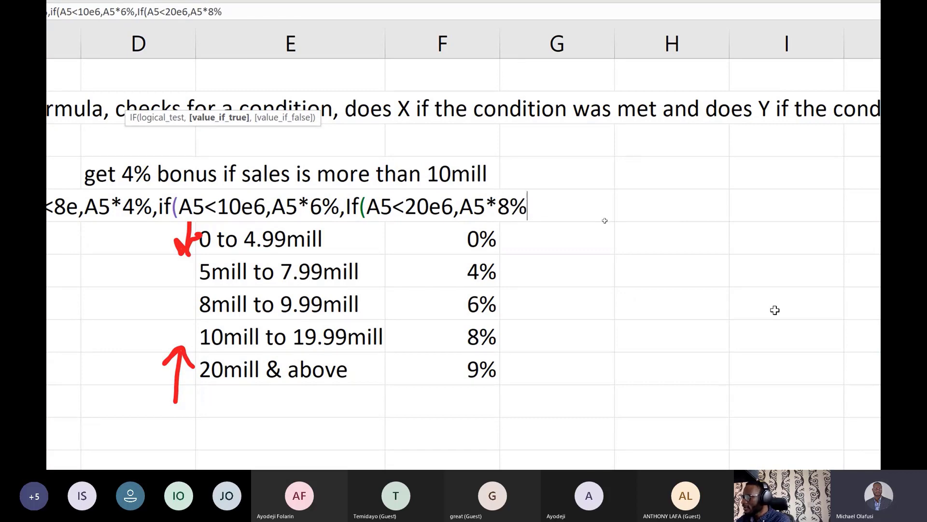
text(,0,IF(A5)
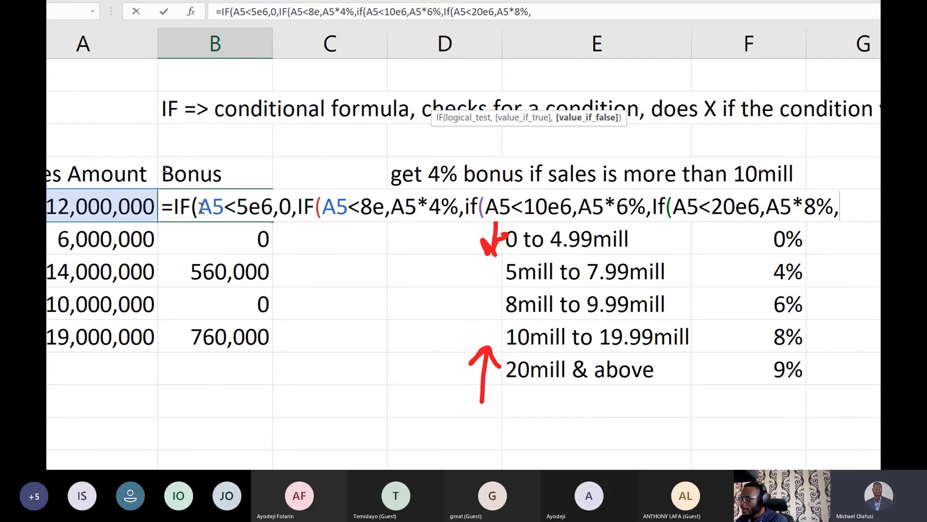
- Highlight the four logical tests in the B5 formula one by one, from A5<5e6 through A5<20e6
drag(201, 207, 270, 209)
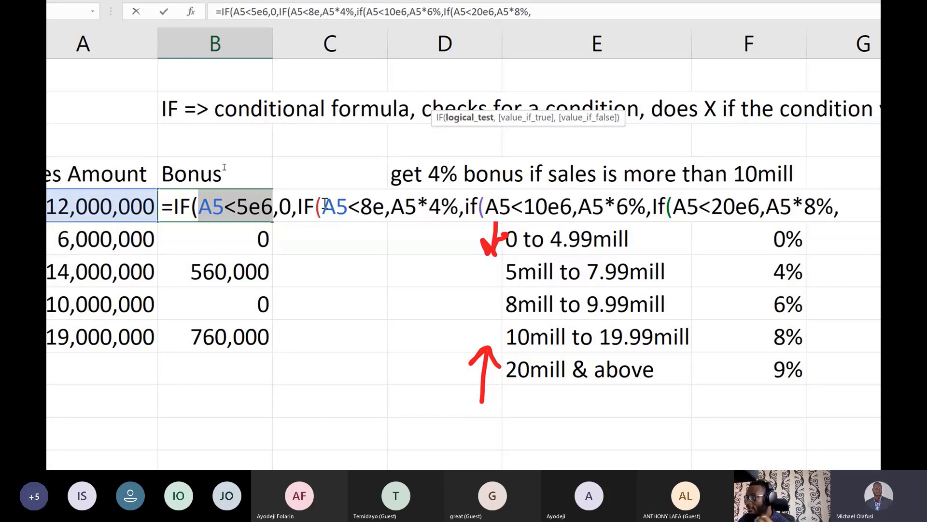
drag(321, 207, 384, 216)
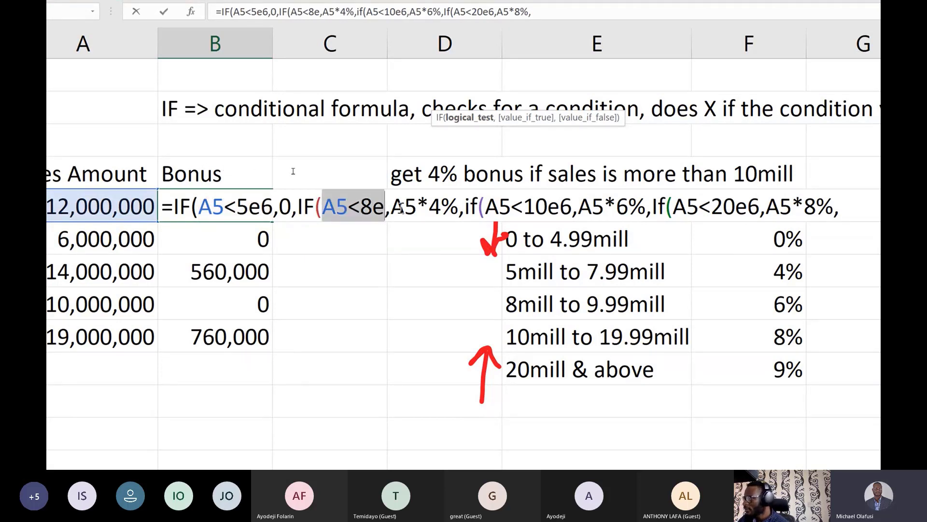
drag(488, 207, 571, 217)
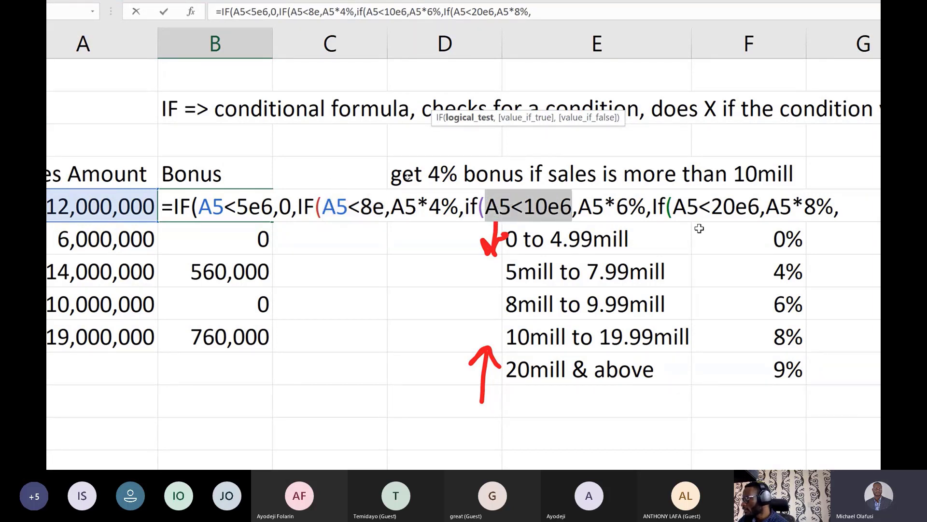
drag(672, 206, 752, 215)
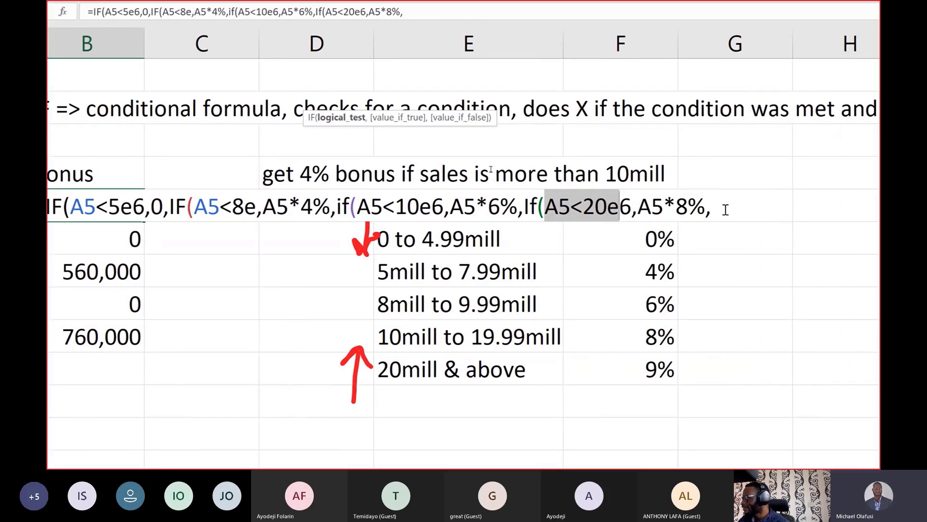
- Finish the B5 formula with A5*9% as the final value, close all four IFs, and enter it, accepting the proposed correction
click(725, 209)
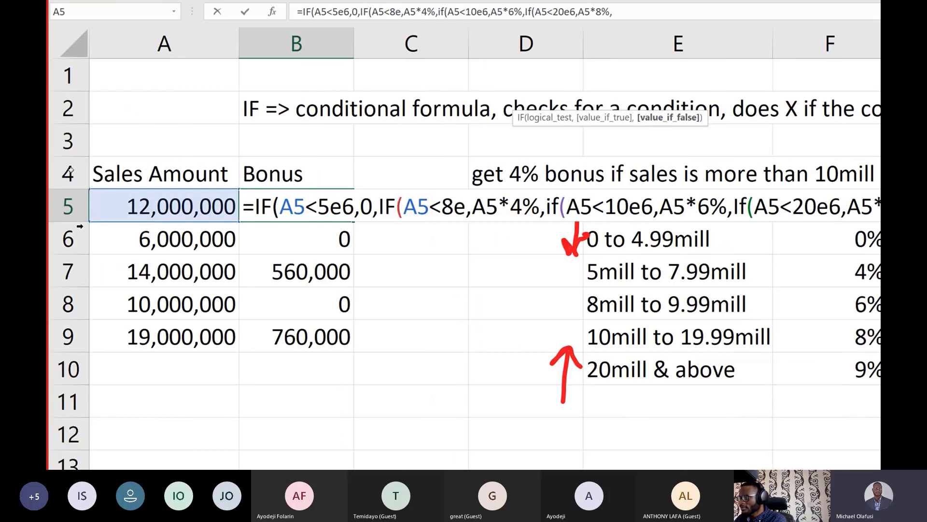
click(124, 207)
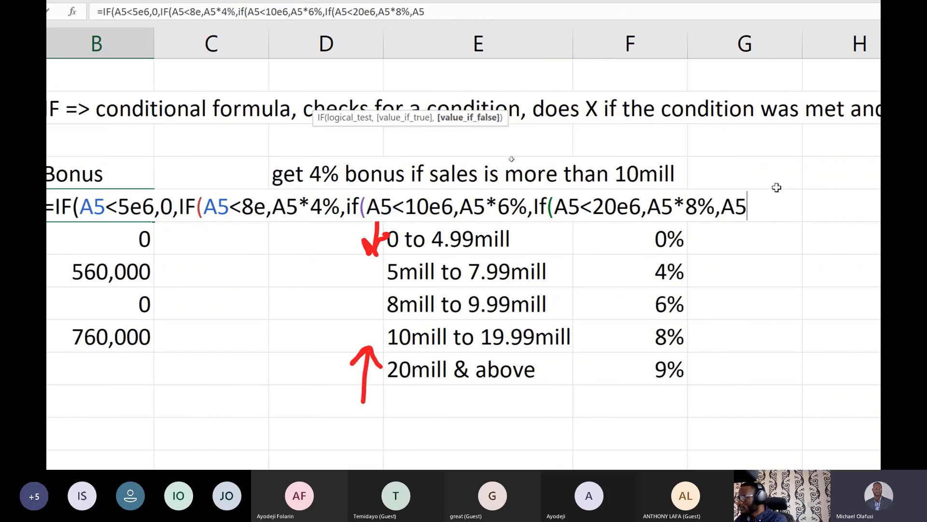
text(*)
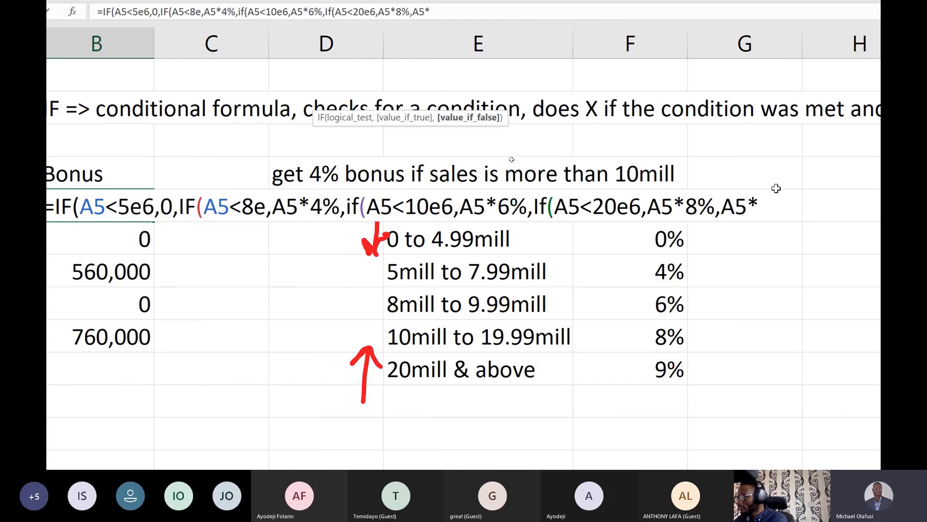
text(9%)
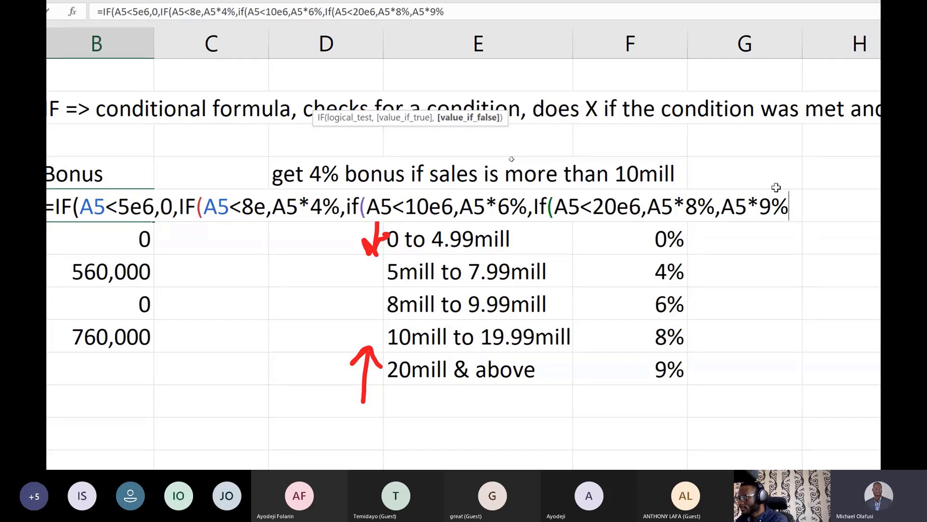
text())
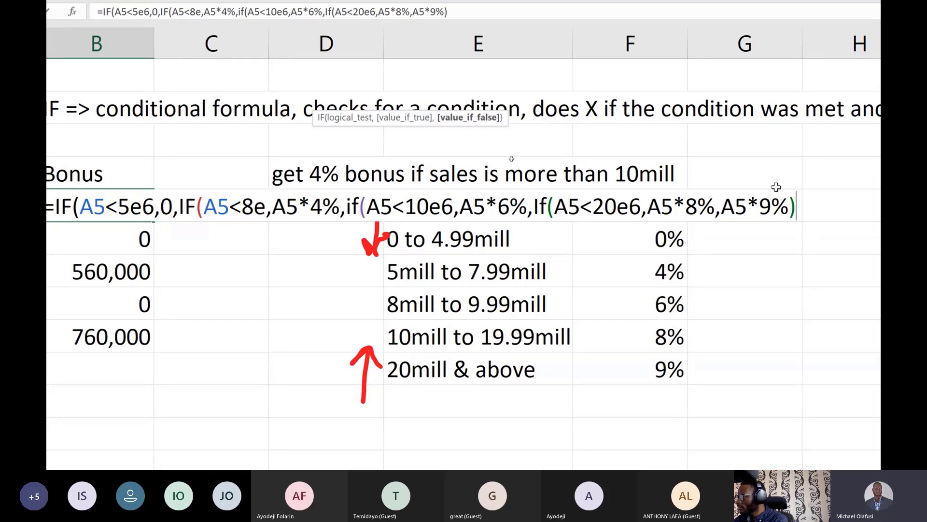
text()))
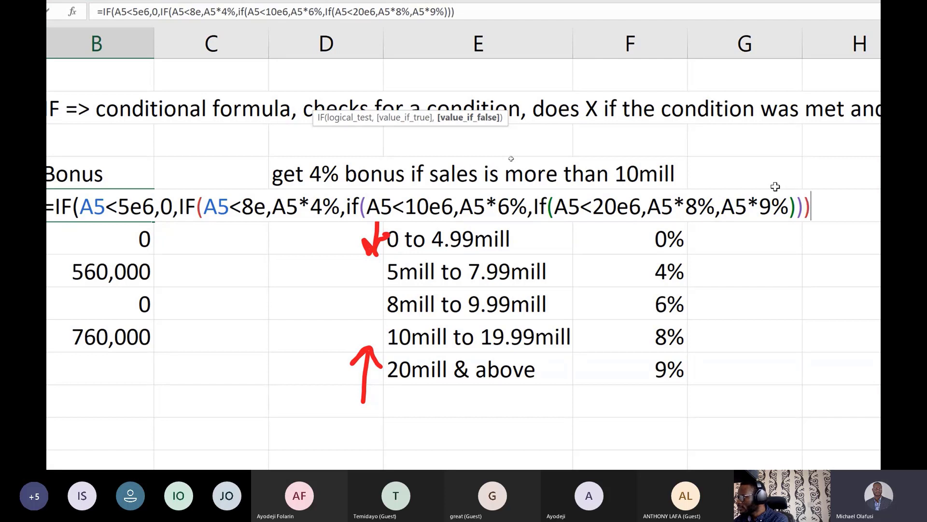
text())
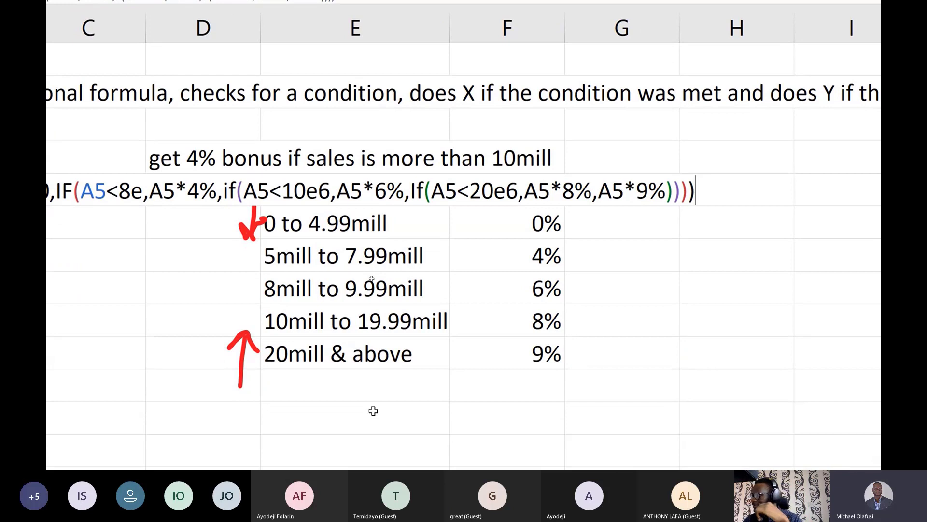
key(Return)
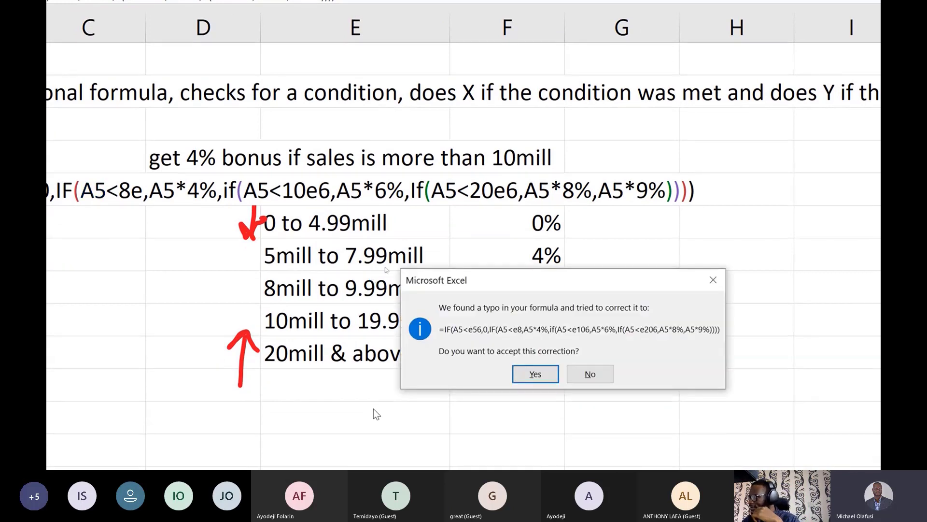
click(534, 375)
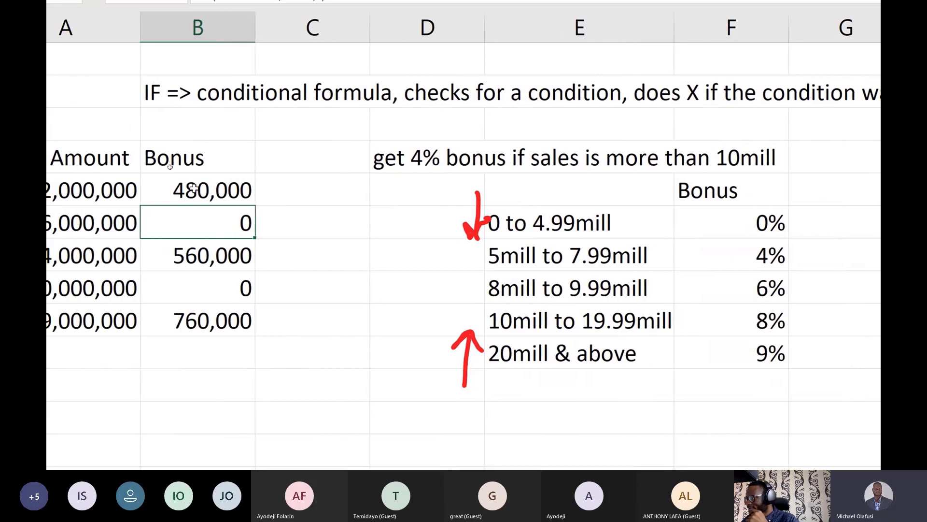
- Reopen the B5 formula and replace the E206 reference in the last logical test with 20e6
double_click(194, 187)
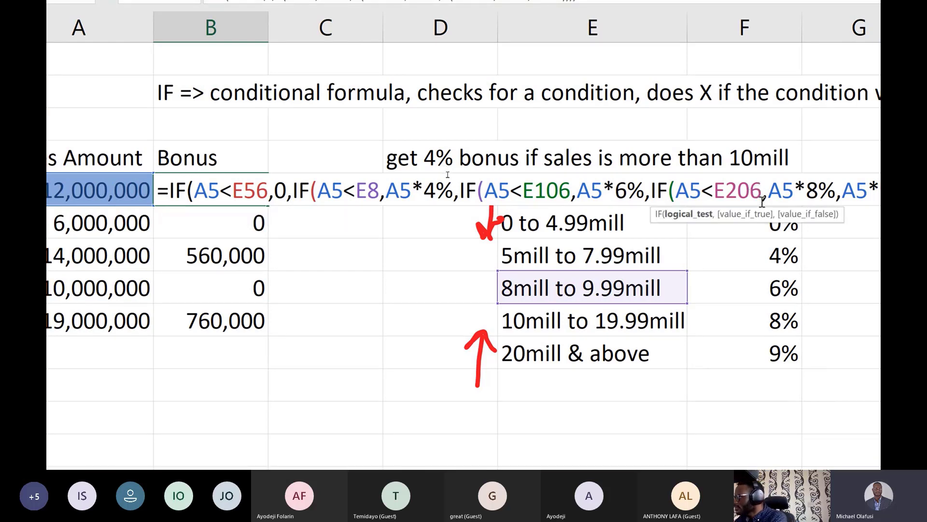
key(BackSpace)
key(BackSpace)
key(BackSpace)
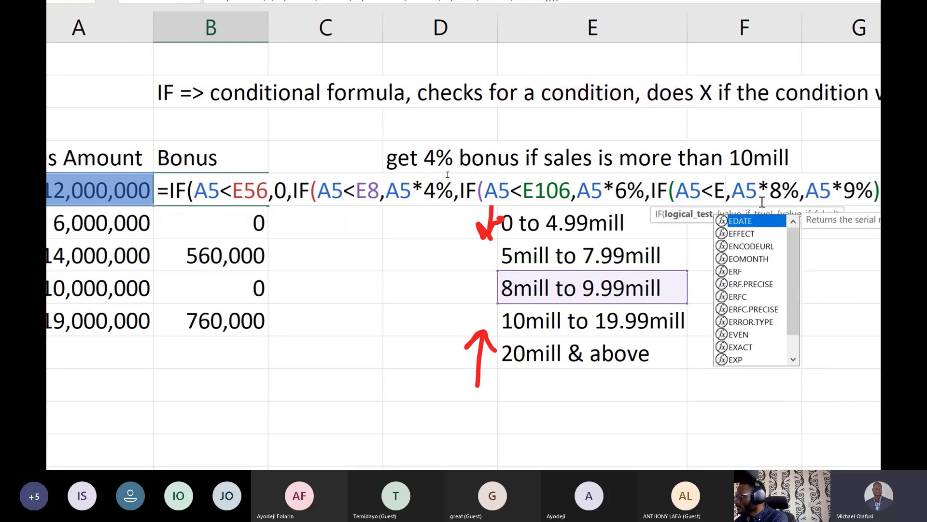
key(BackSpace)
text(20e6)
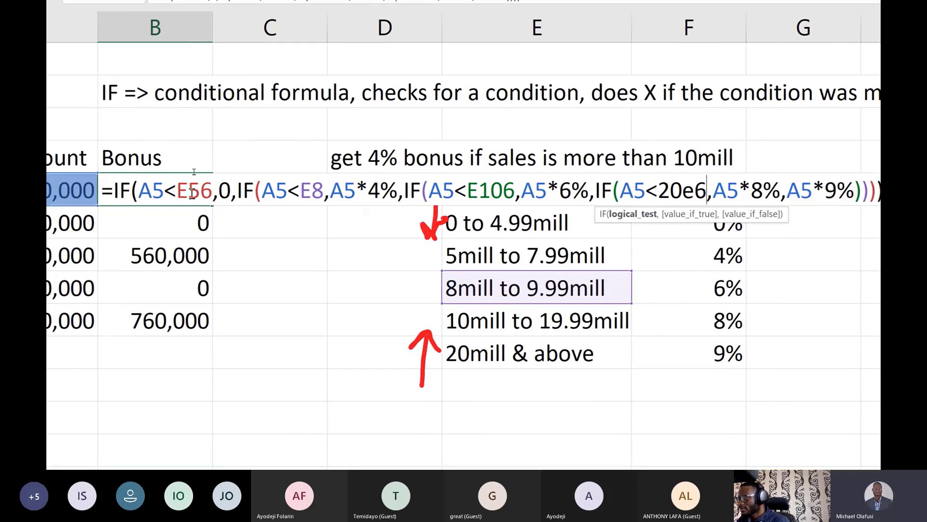
- Replace the E56 reference in the first logical test of the B5 formula with 5e6
click(213, 193)
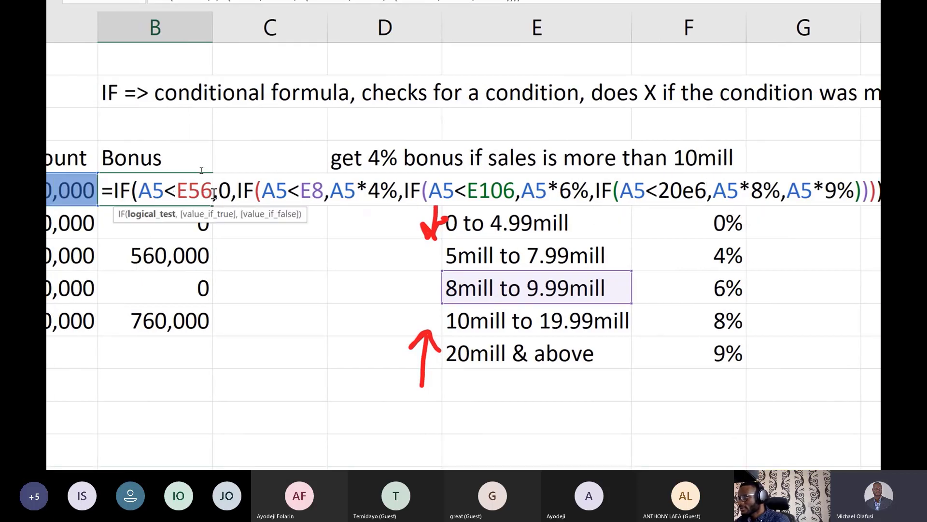
key(BackSpace)
key(BackSpace)
key(Left)
key(Delete)
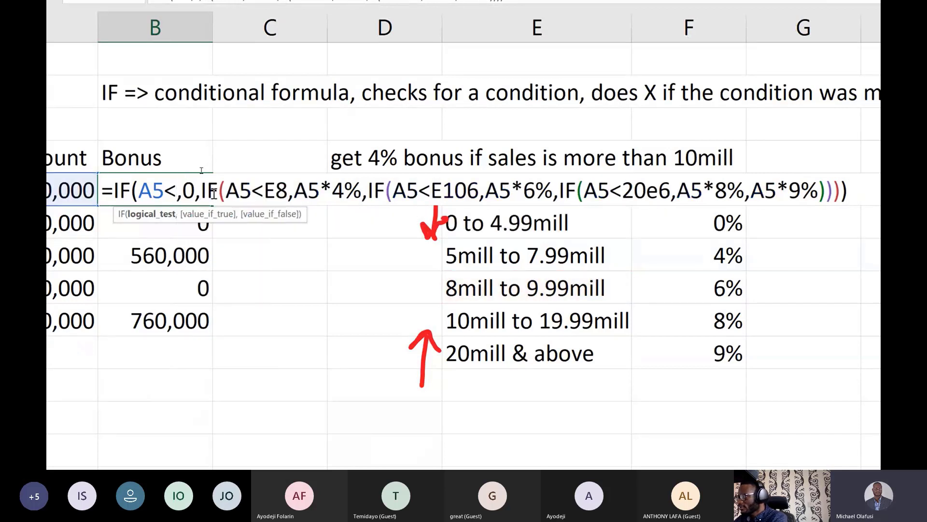
text(5e6)
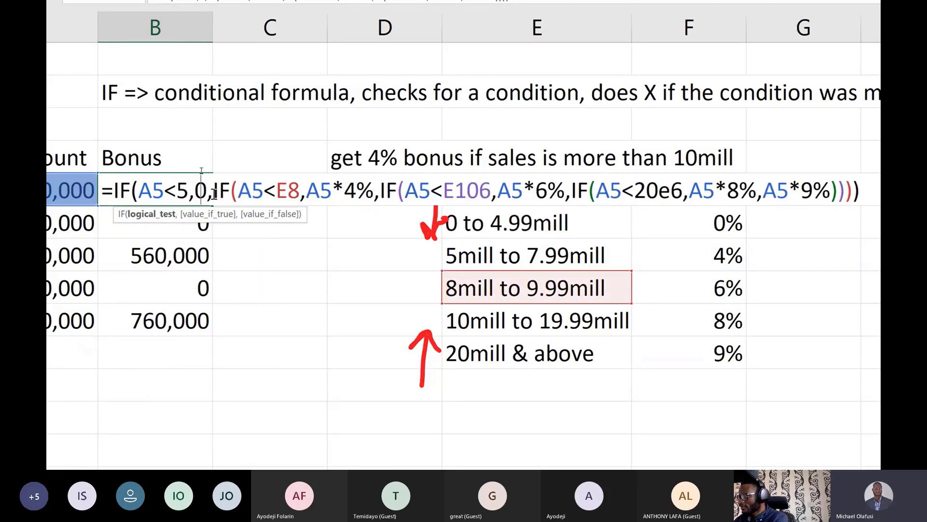
- Replace the E8 reference in the second logical test of the B5 formula with 8e6
key(Right)
key(Right)
key(Right)
key(Right)
key(Right)
key(Right)
key(Right)
key(Right)
key(Right)
key(Right)
key(Right)
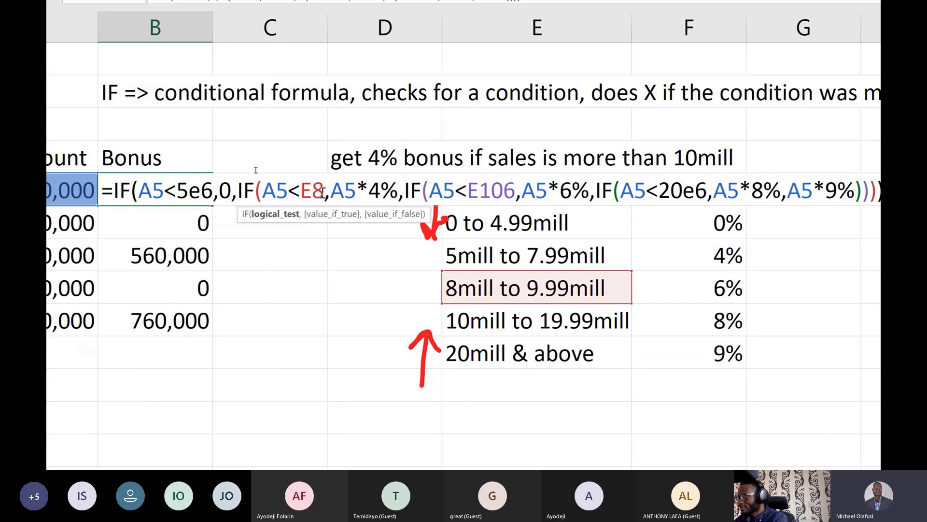
key(BackSpace)
key(BackSpace)
text(8e6)
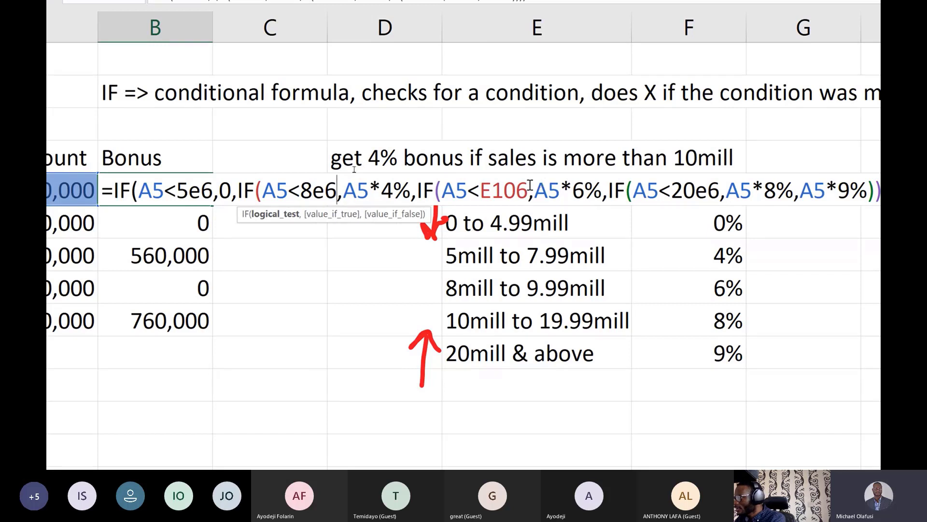
- Remove the E106 reference from the third logical test of the B5 formula
click(529, 193)
key(BackSpace)
key(BackSpace)
key(BackSpace)
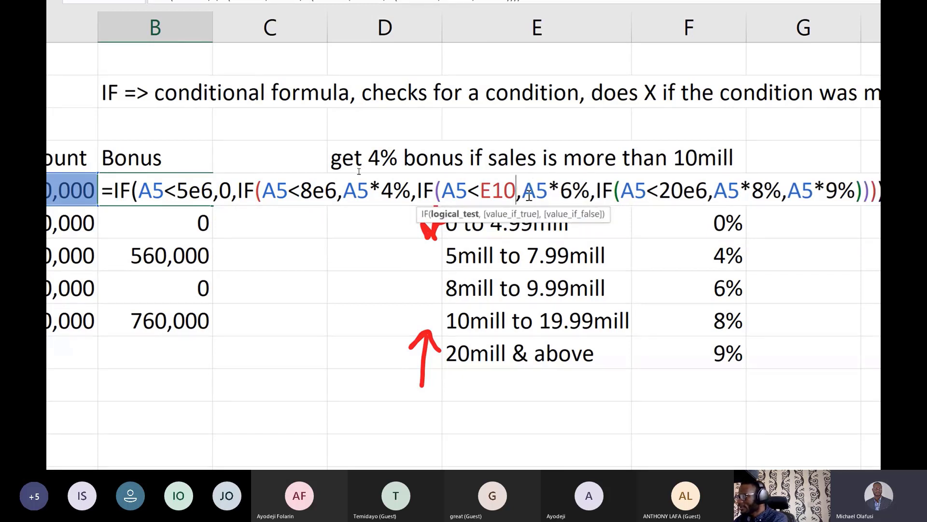
key(BackSpace)
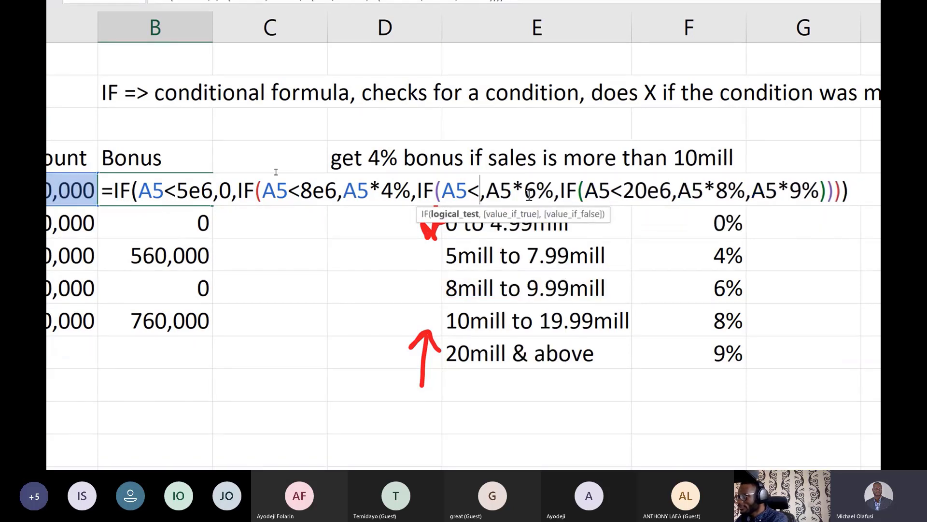
- Write the thresholds of the first two logical tests in the B5 formula out in full as 5000000 and 8000000
click(213, 194)
key(BackSpace)
key(BackSpace)
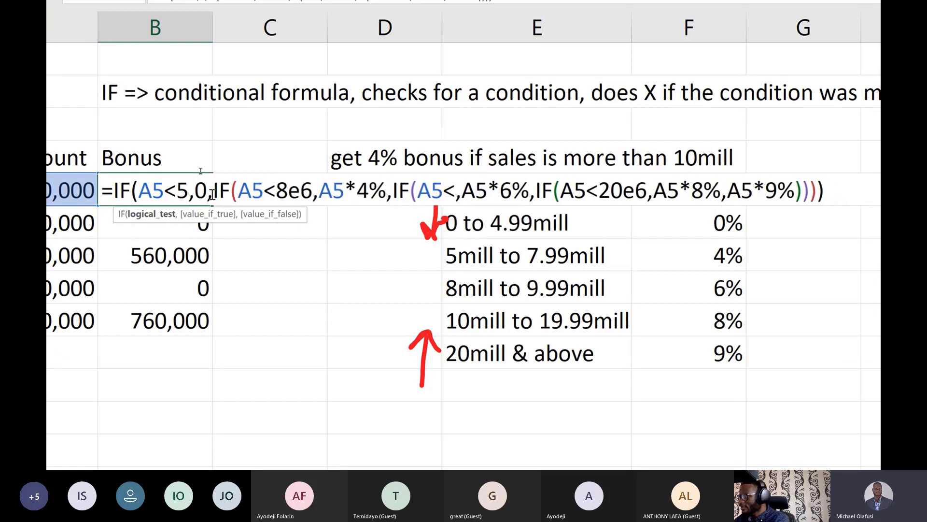
text(000000)
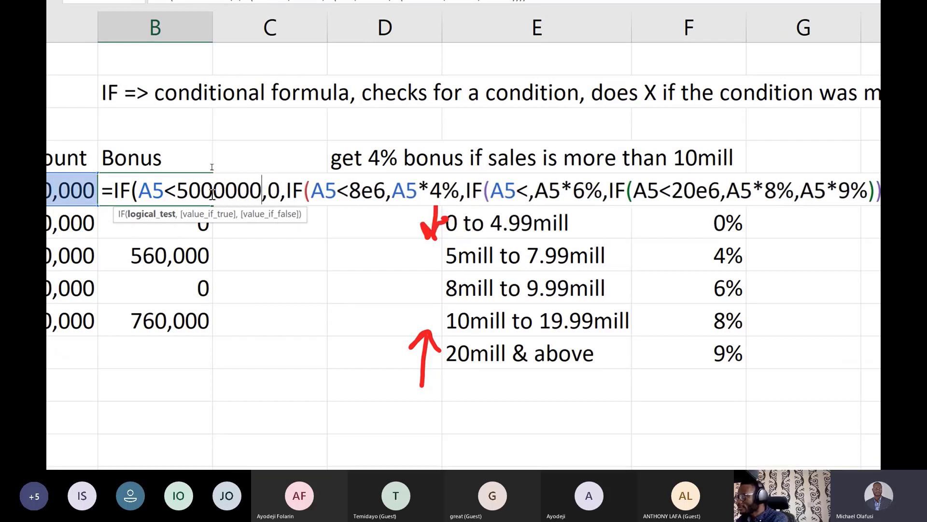
click(386, 192)
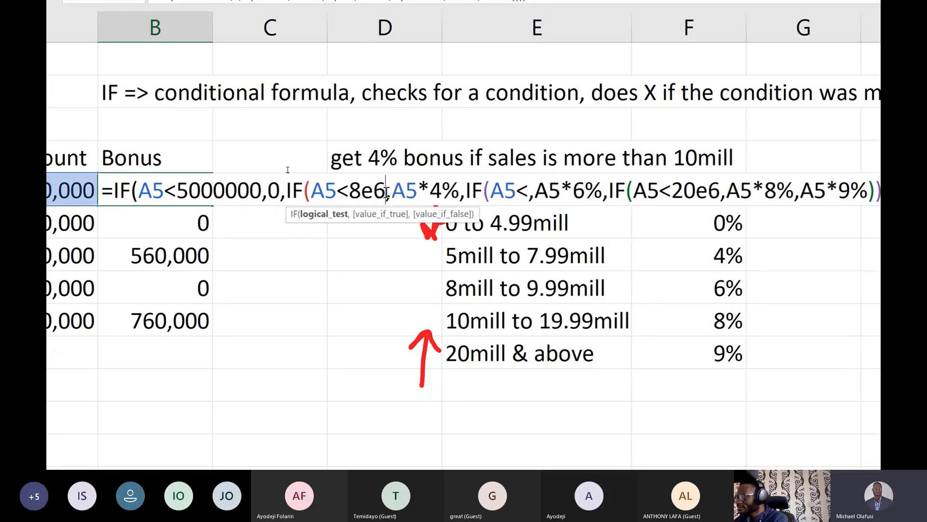
key(BackSpace)
key(BackSpace)
text(000000)
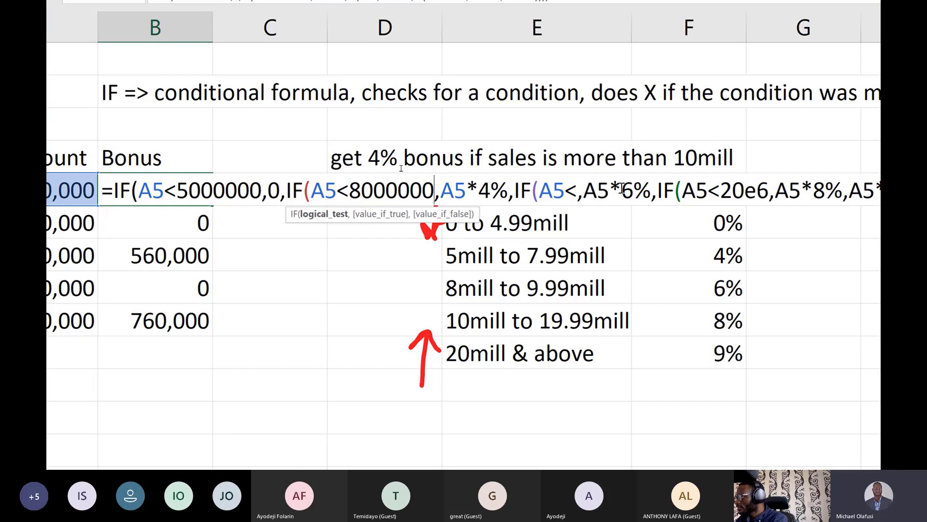
- Set the thresholds of the third and fourth logical tests to 10000000 and 20000000, and enter the B5 formula
click(577, 191)
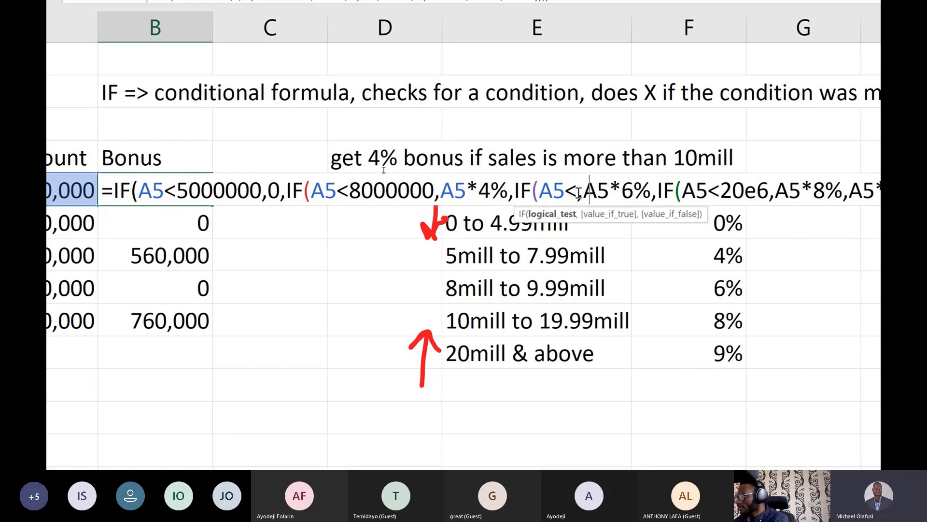
text(10000000)
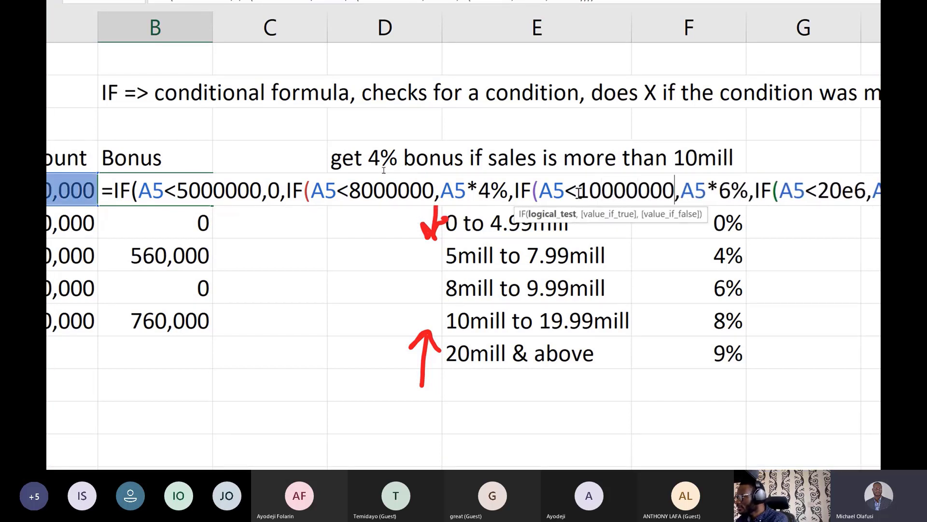
scroll(845, 224, right, 3)
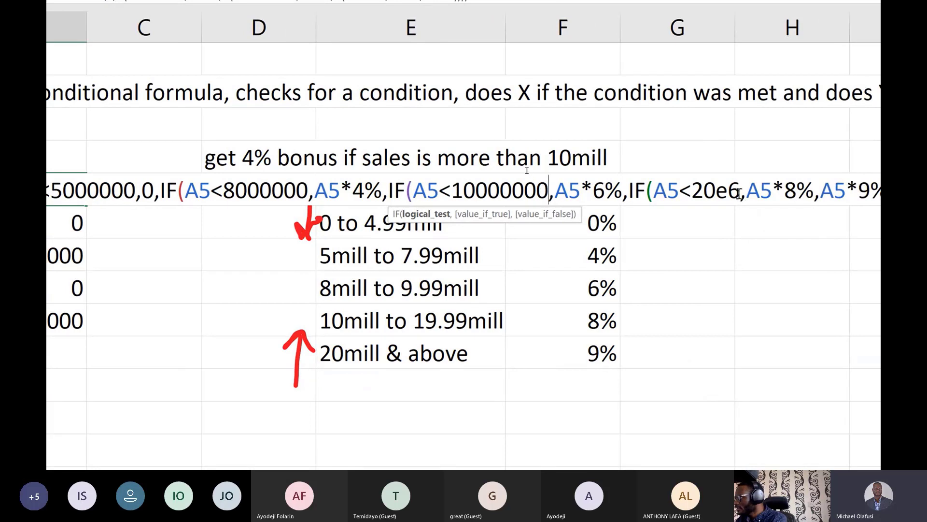
click(739, 191)
key(BackSpace)
key(BackSpace)
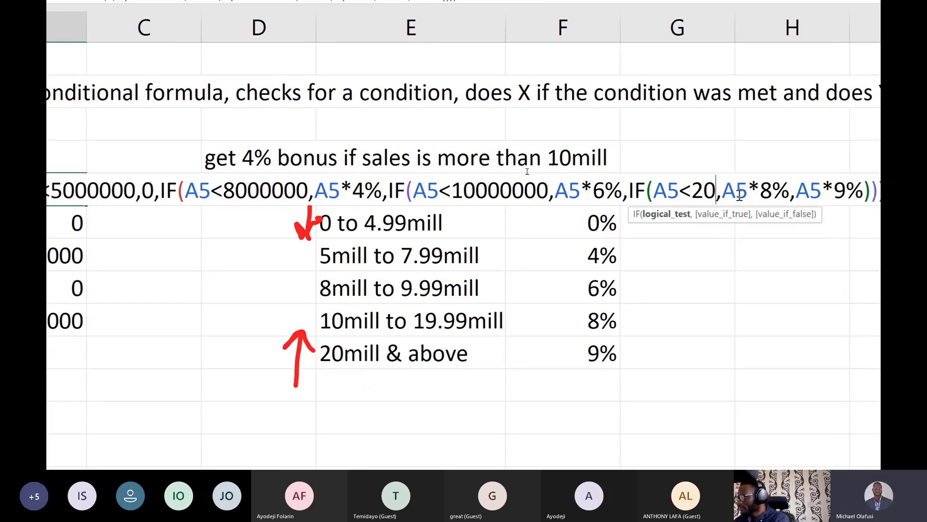
text(000000)
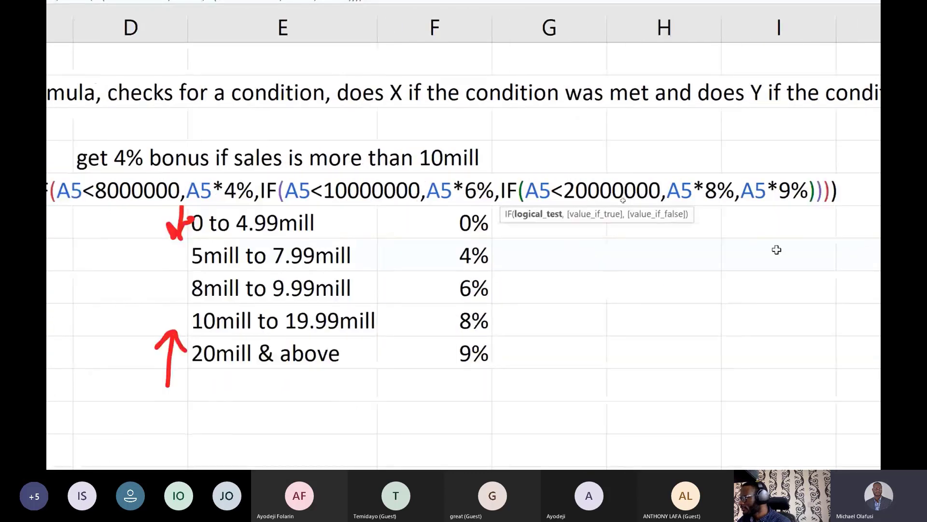
key(Return)
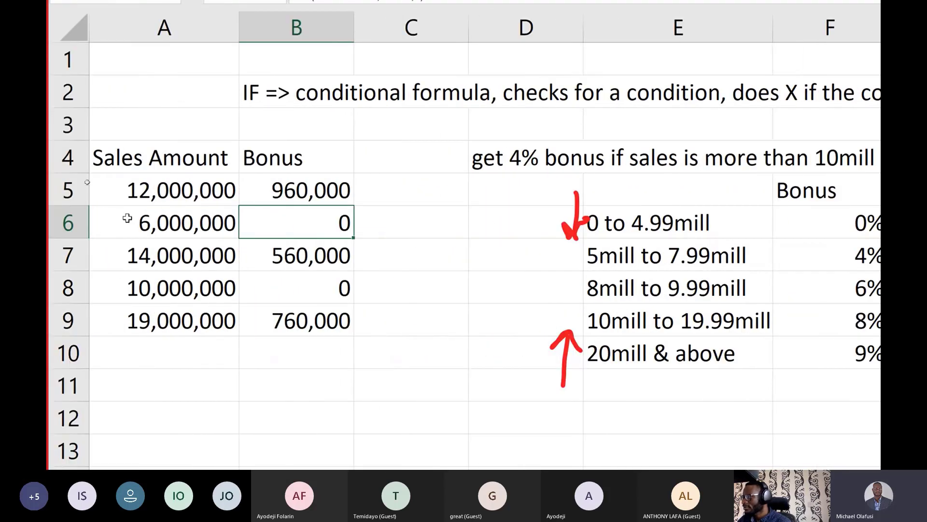
- Reopen the B5 formula to review its nested logical tests, then close it unchanged
double_click(296, 190)
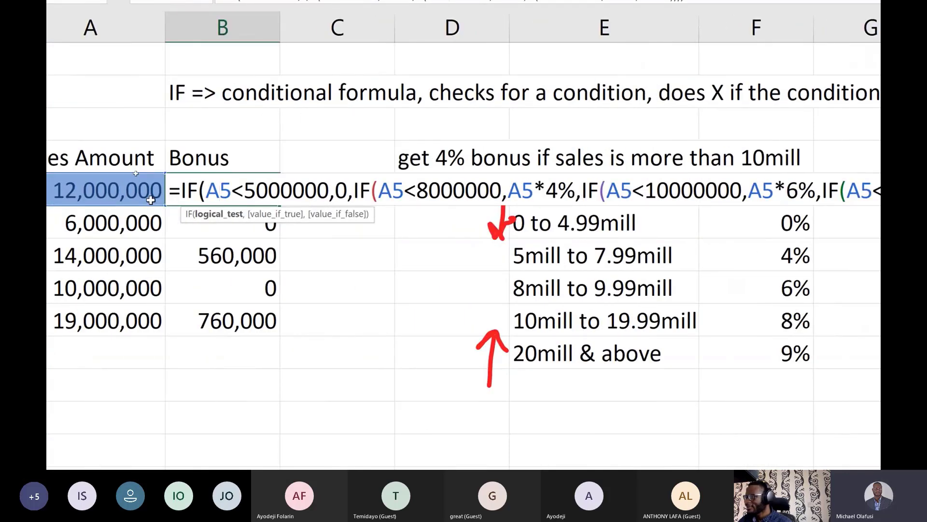
key(Left)
key(Return)
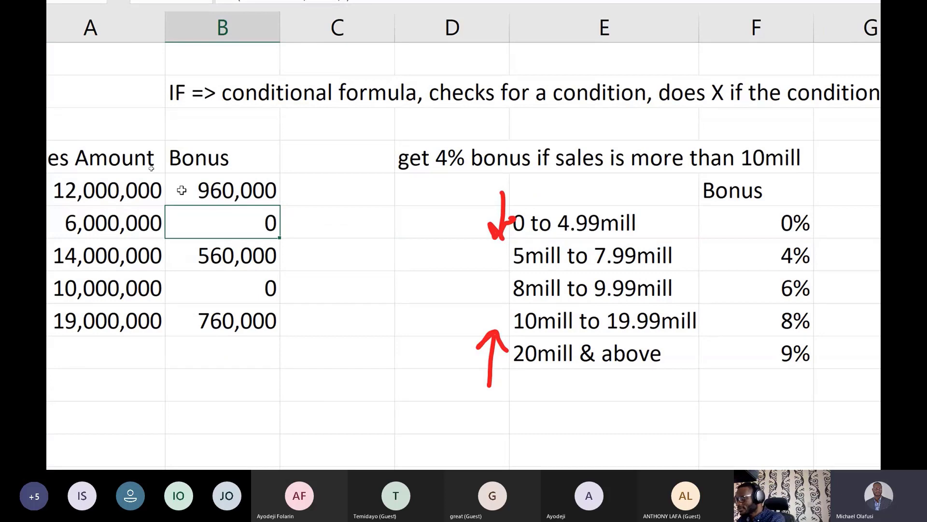
- Switch to the PowerPoint slide of formulas, highlight IFS in item 11, and return to the Excel workbook
key(alt+Tab)
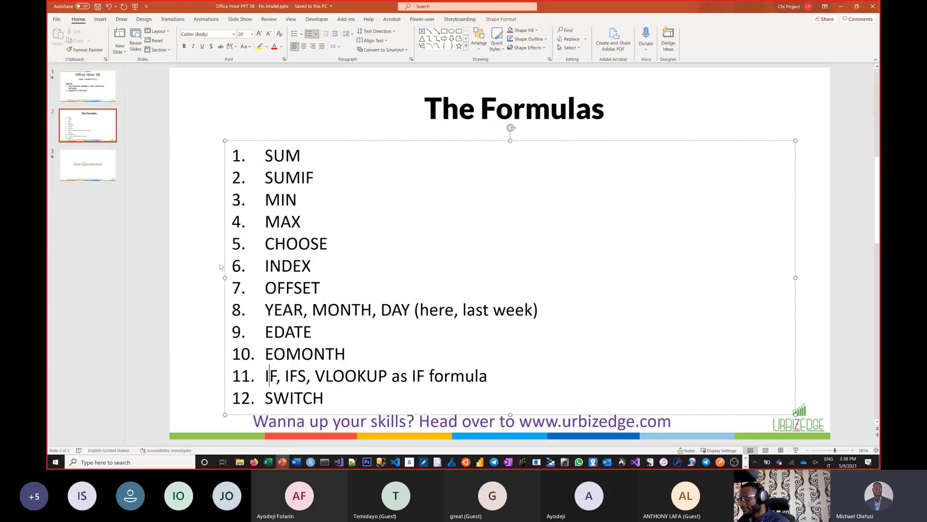
double_click(295, 376)
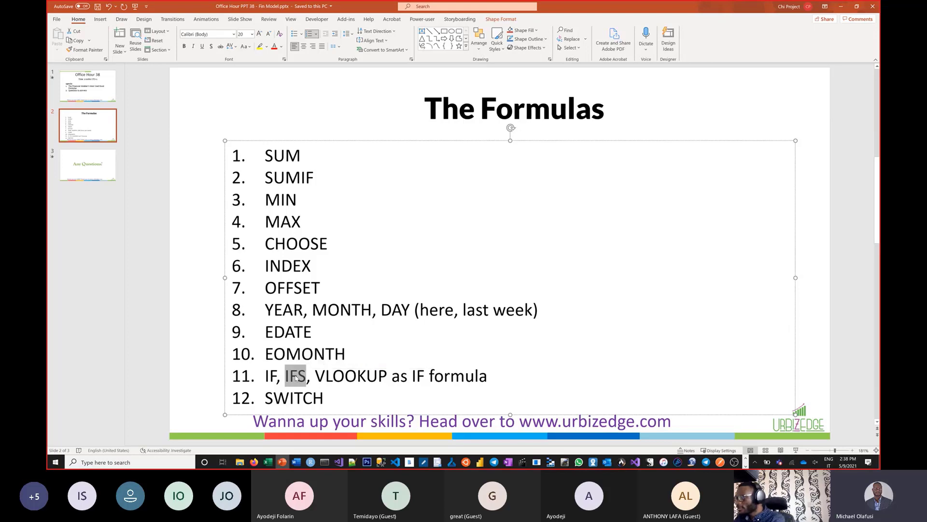
key(alt+Tab)
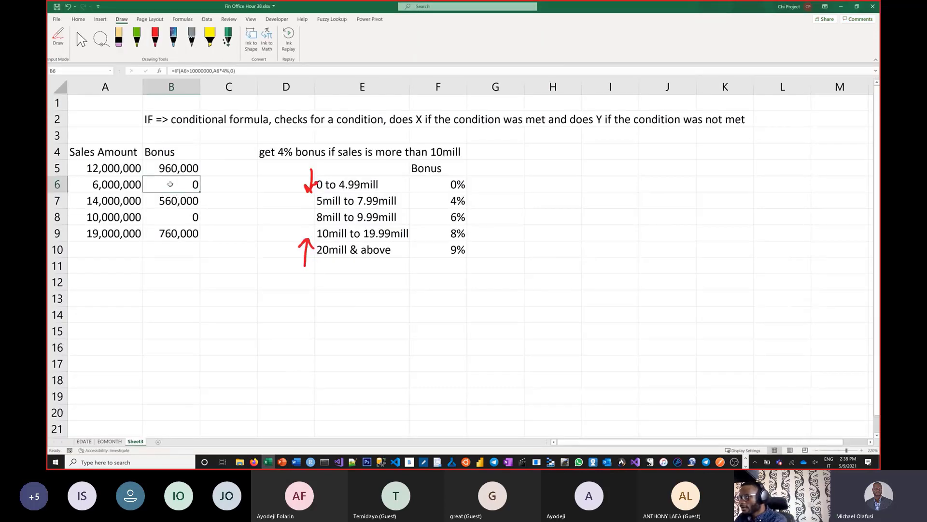
- Clear the bonus formulas in B6:B9 and begin an IFS formula in B6
drag(170, 183, 170, 227)
key(Delete)
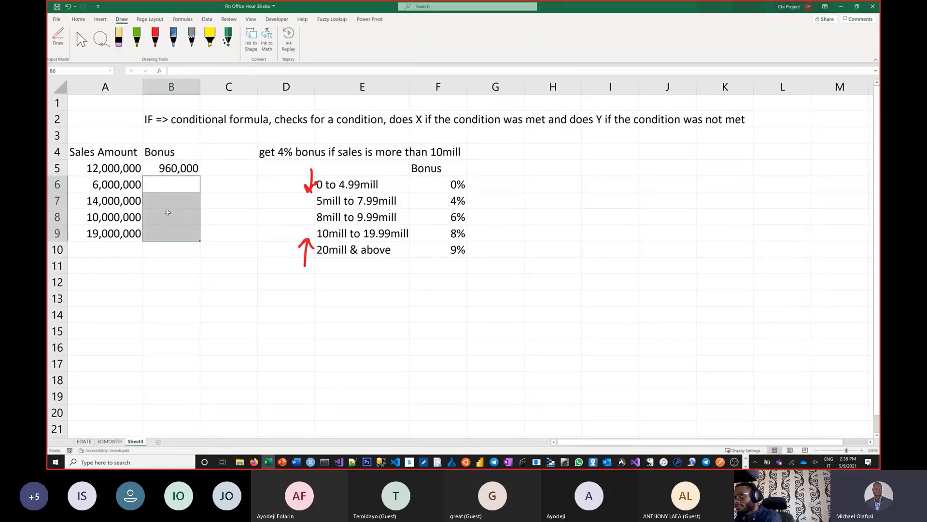
click(174, 184)
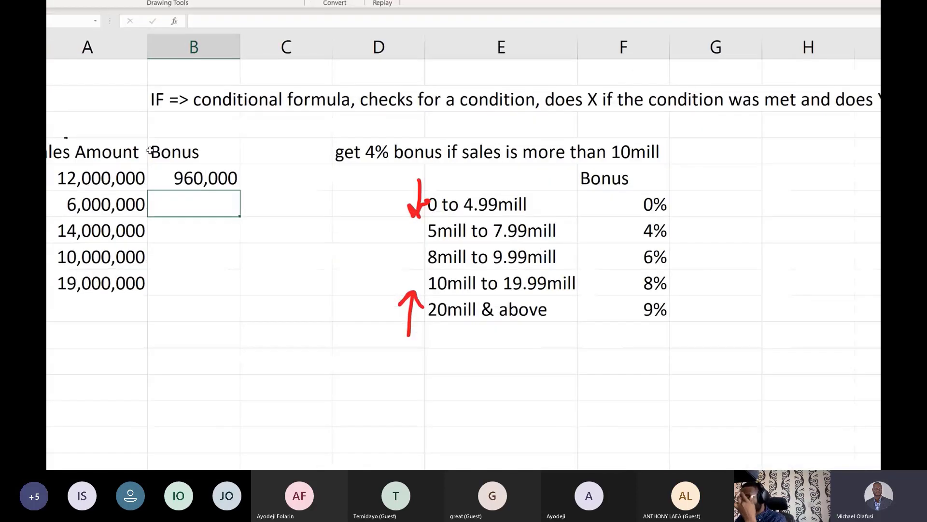
text(=)
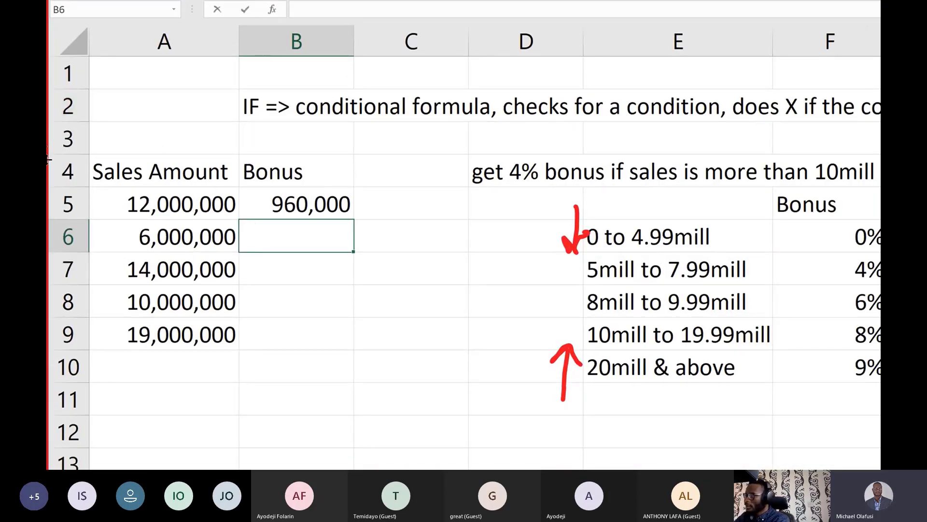
text(IFS)
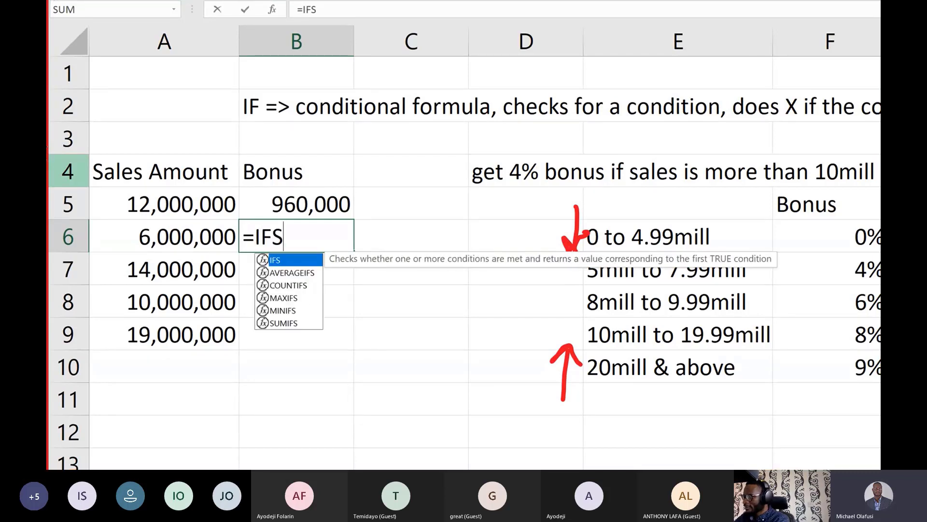
text(()
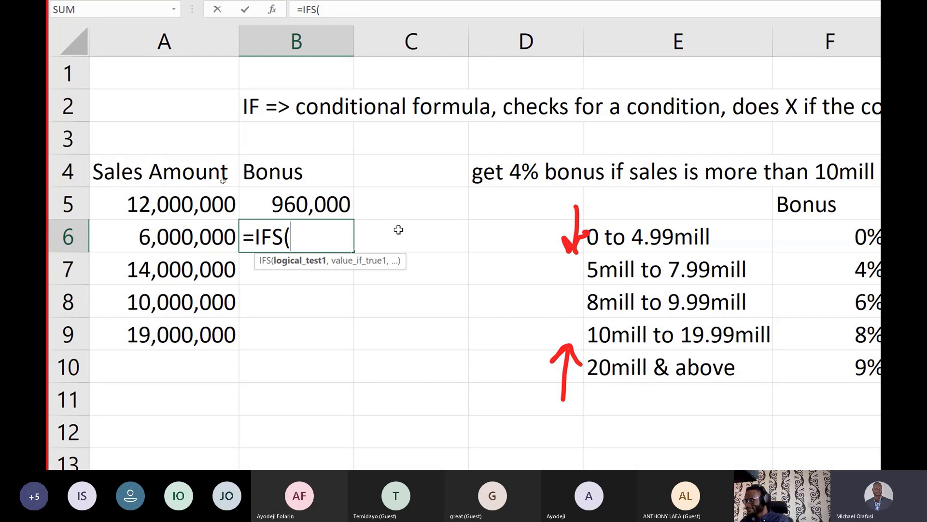
- Make A6<5000000 the first logical test of the B6 IFS formula, with 0 as its result
click(180, 236)
text(<)
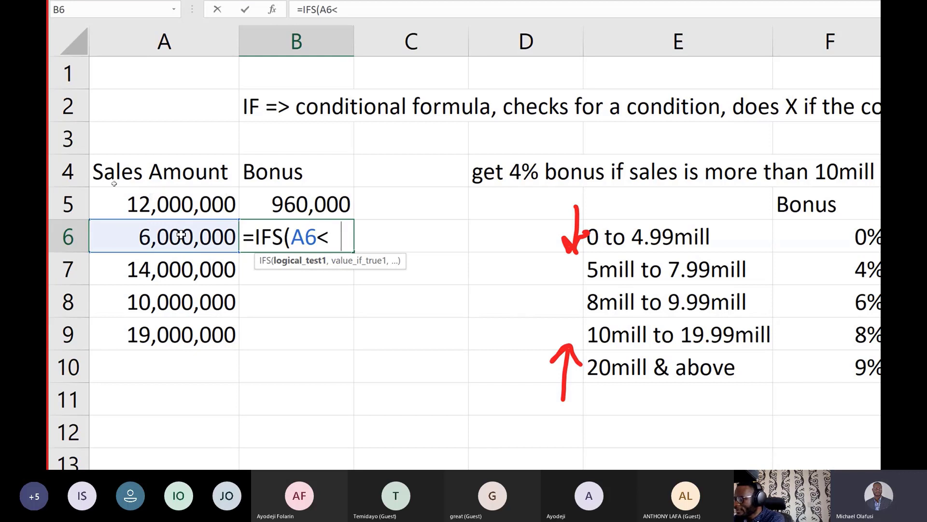
text(50000)
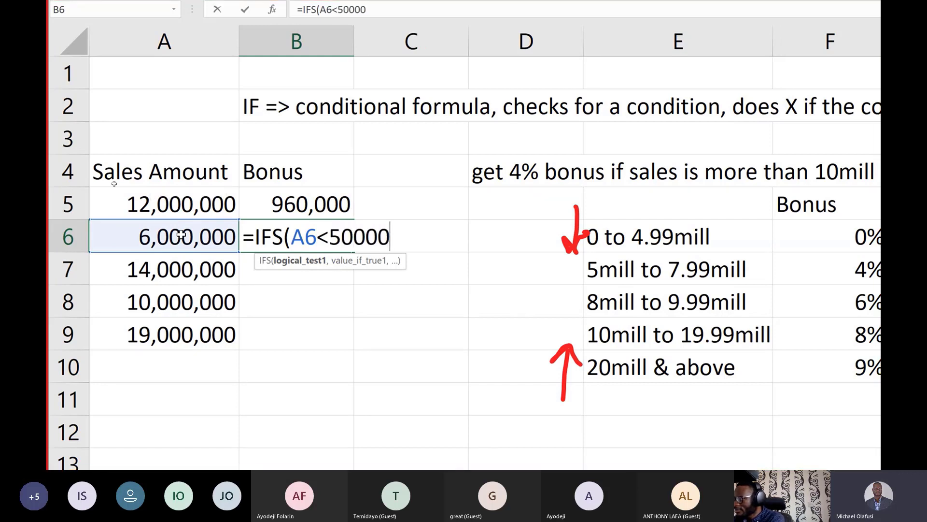
text(00,)
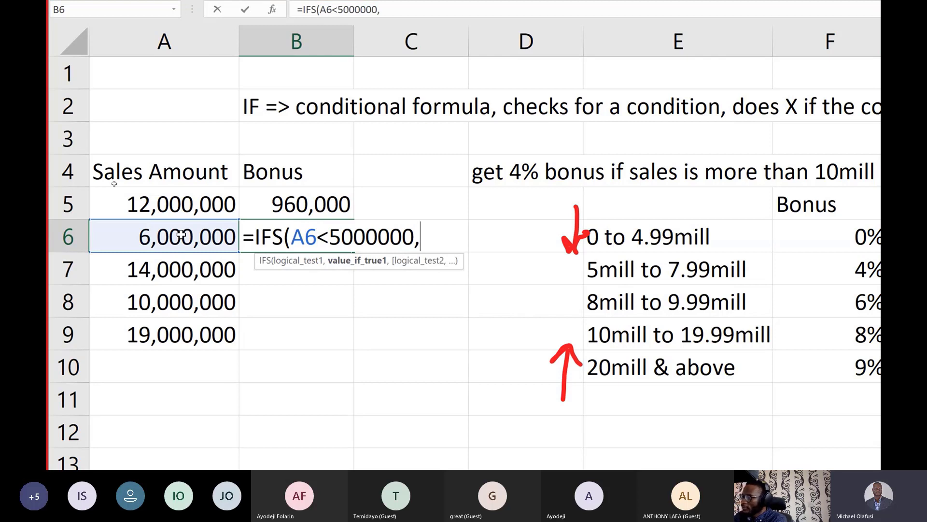
text(0)
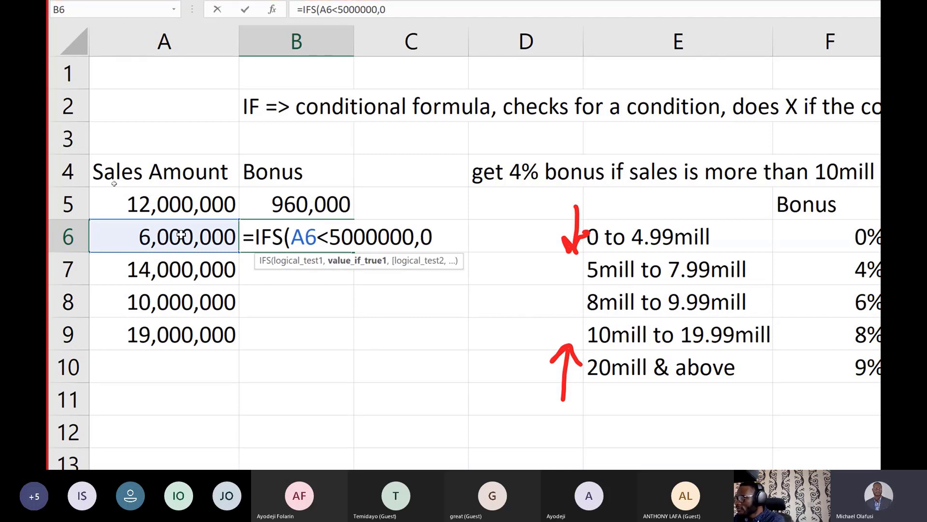
text(,)
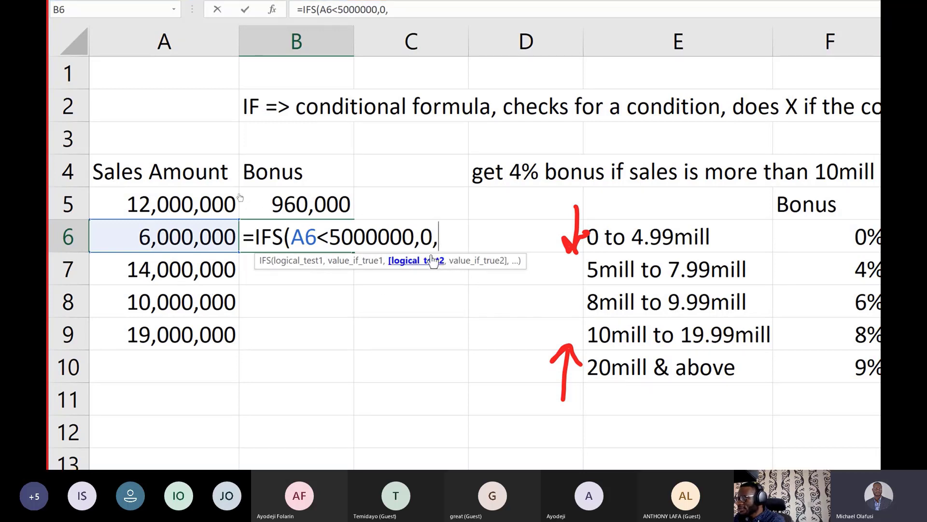
- Add the second logical test A6<8000000 to the B6 IFS formula, with A6*4% as its result
click(185, 237)
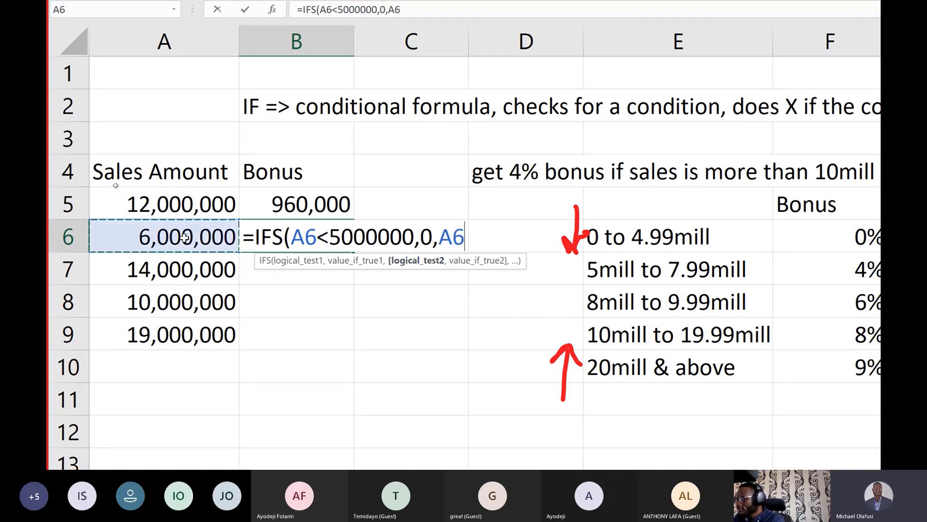
text(<)
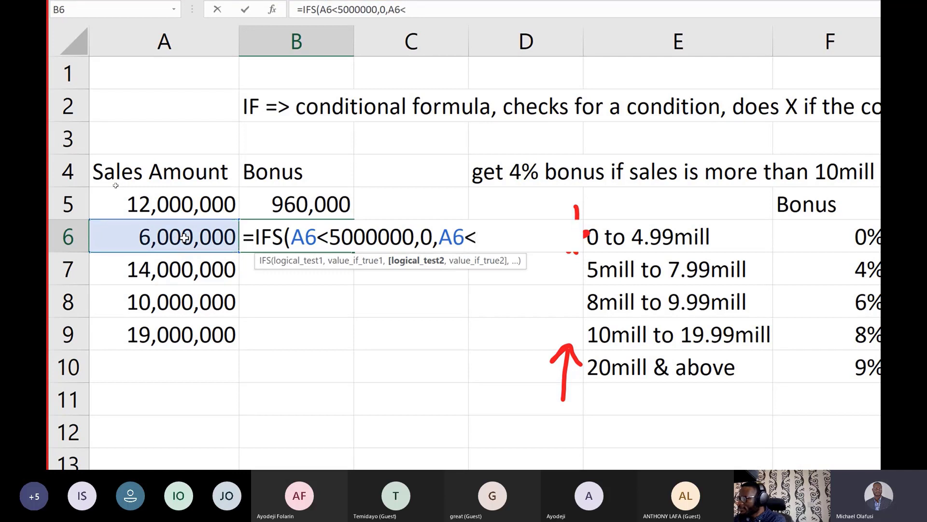
text(8)
text(000000)
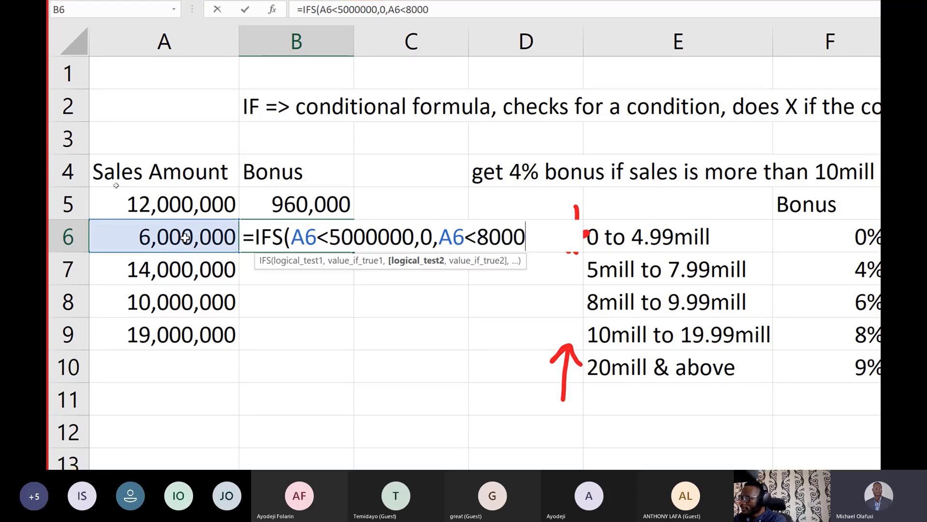
text(,)
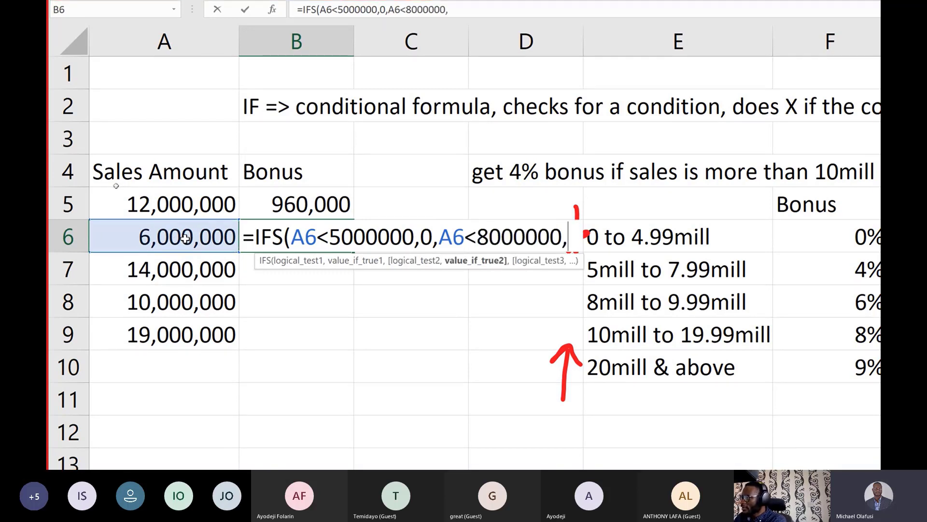
click(185, 238)
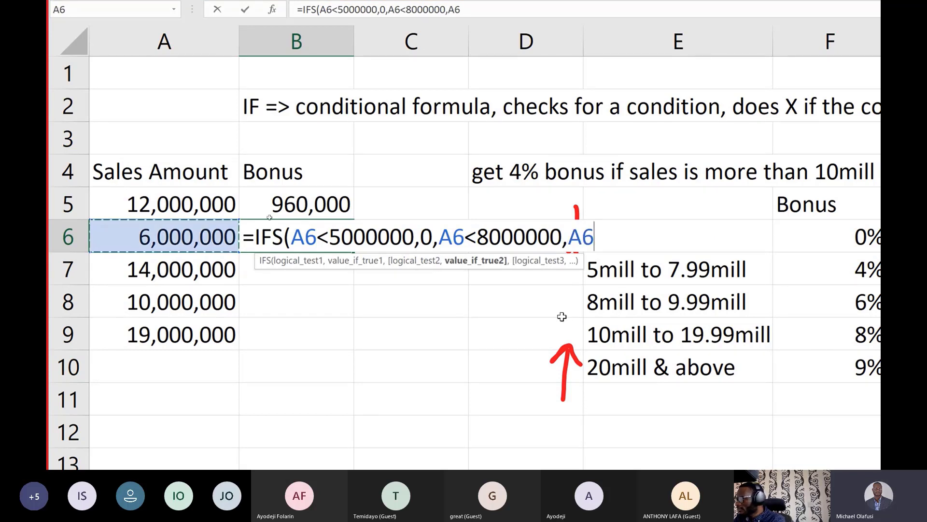
text(*)
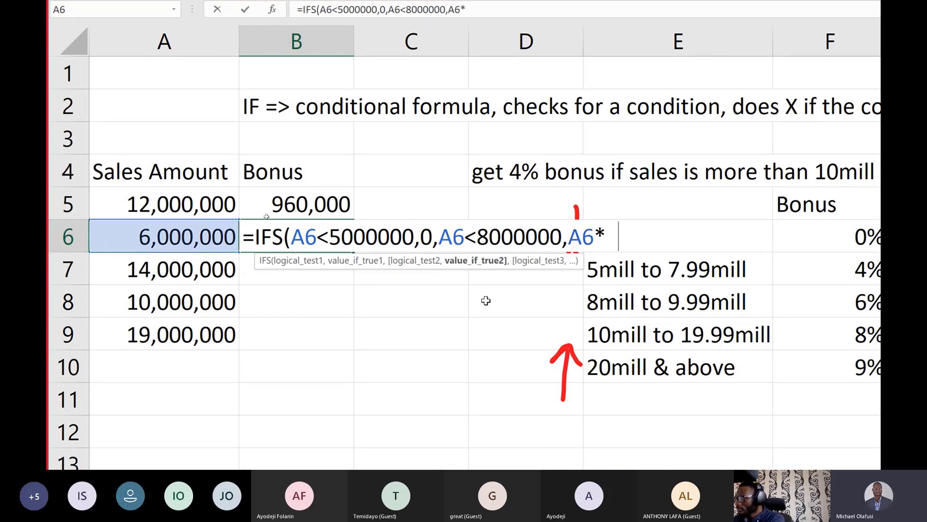
text(4%,)
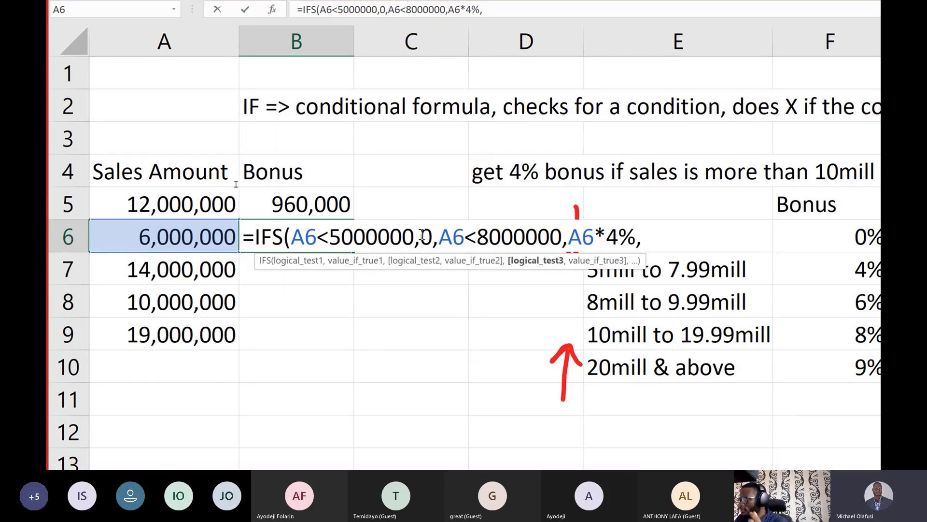
- Review the first two test and result pairs in the B6 formula, and append the third test A6<10000000 with result A6*6%
drag(424, 239, 433, 239)
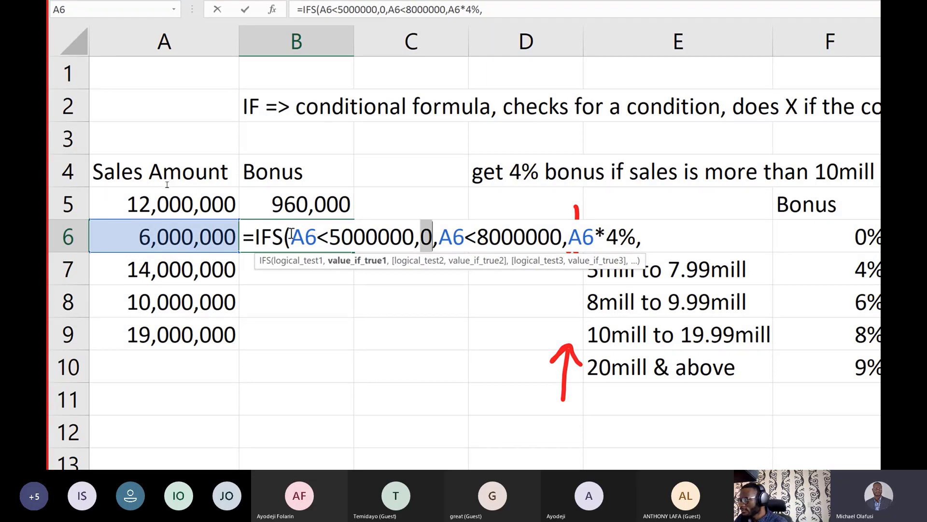
drag(292, 236, 562, 246)
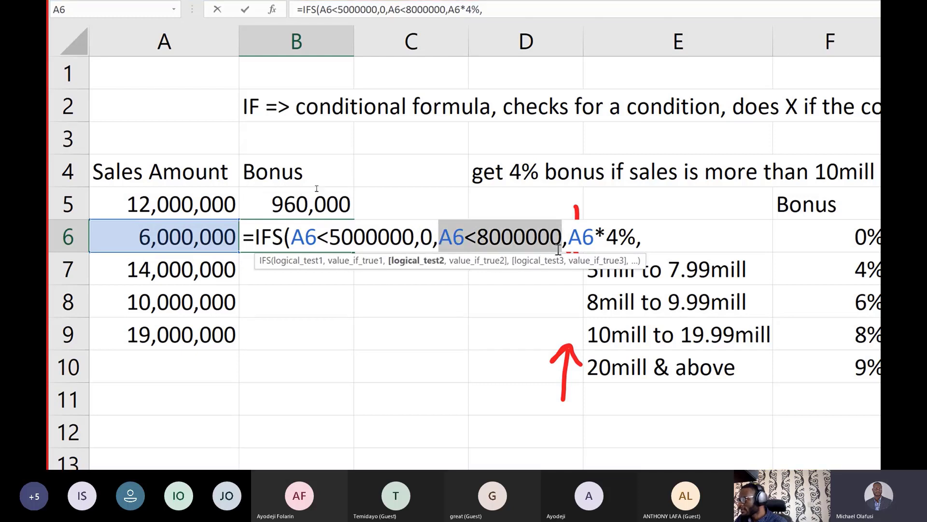
click(651, 239)
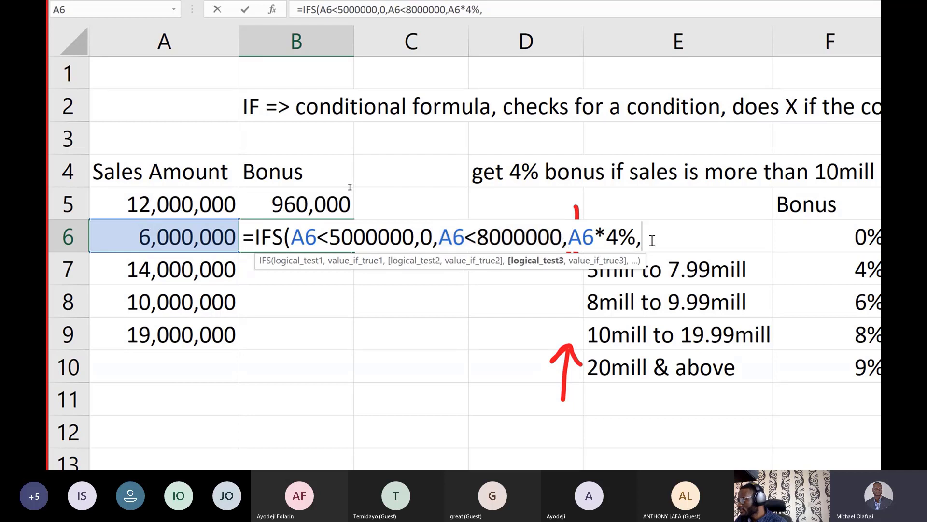
click(137, 240)
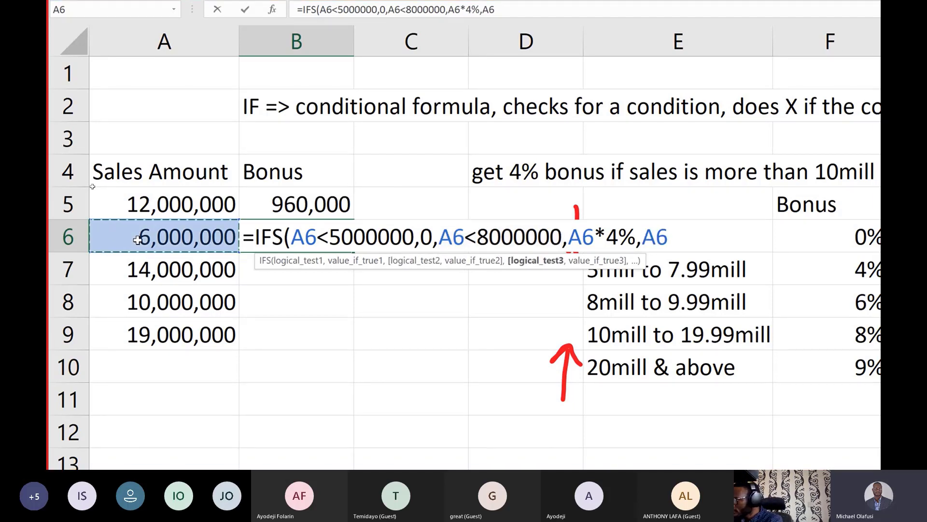
text(<)
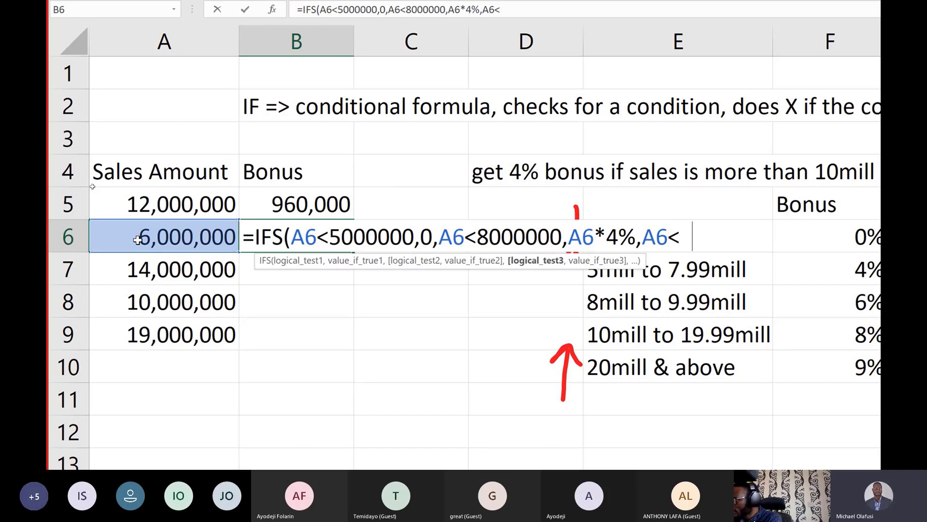
text(100000)
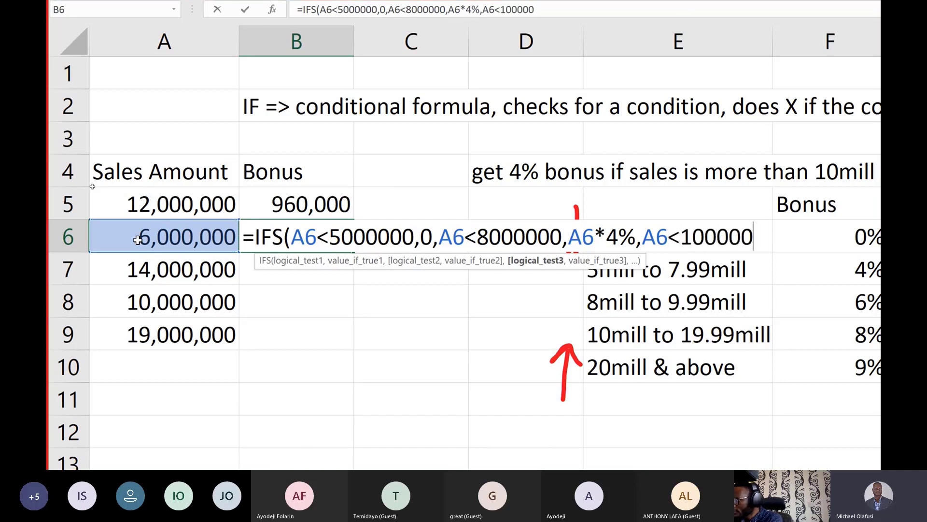
text(00,)
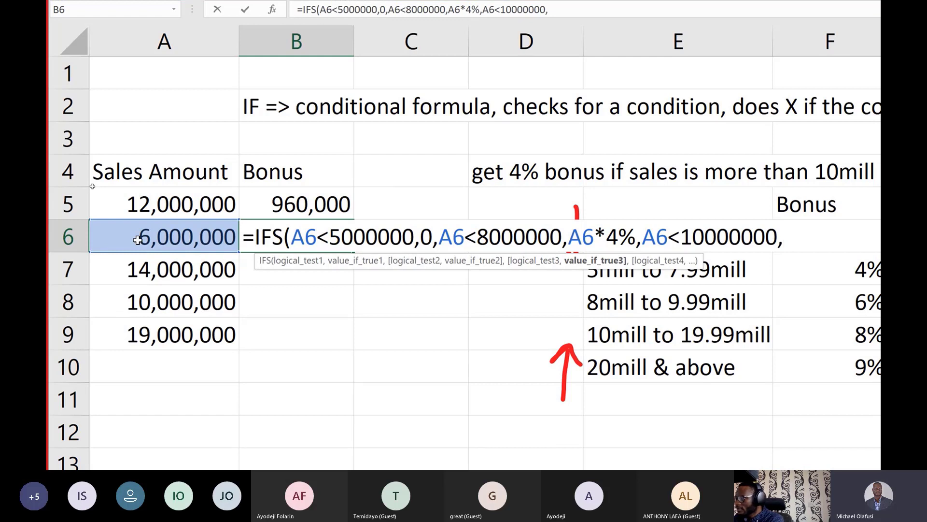
click(138, 240)
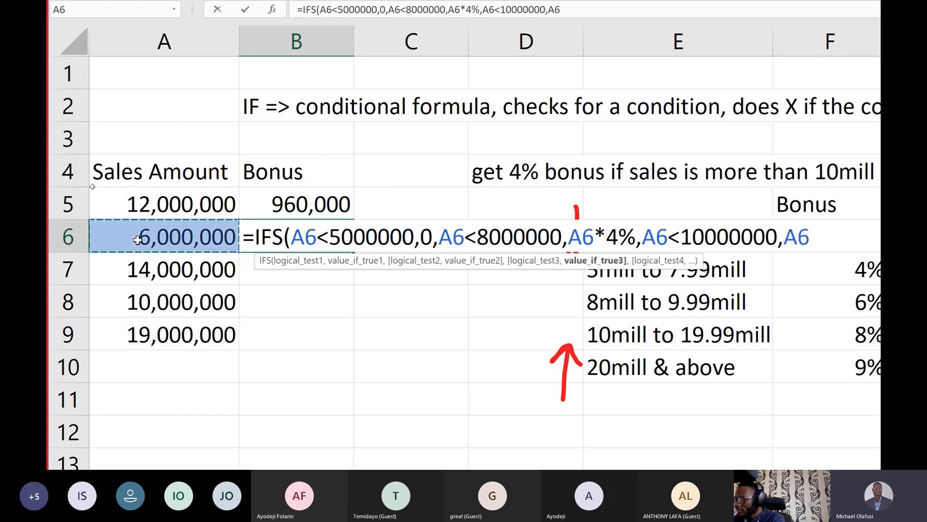
text(*)
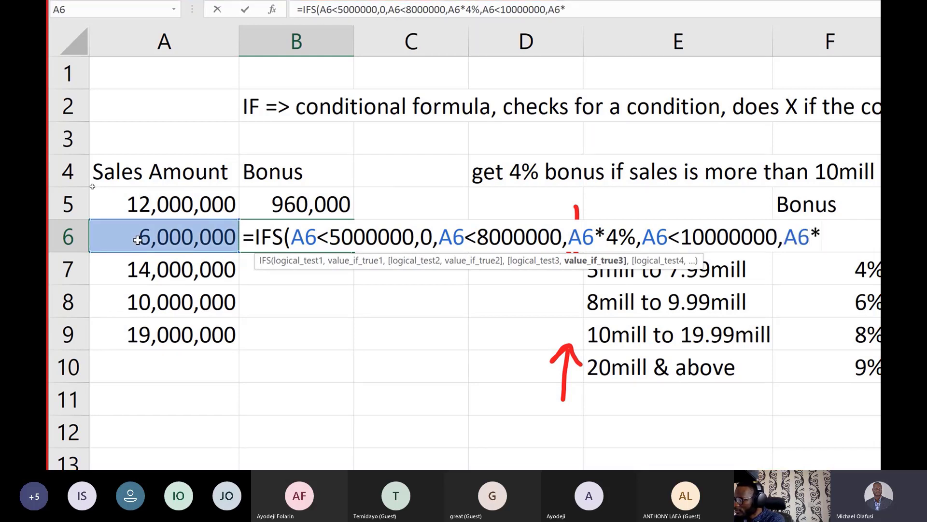
text(6%)
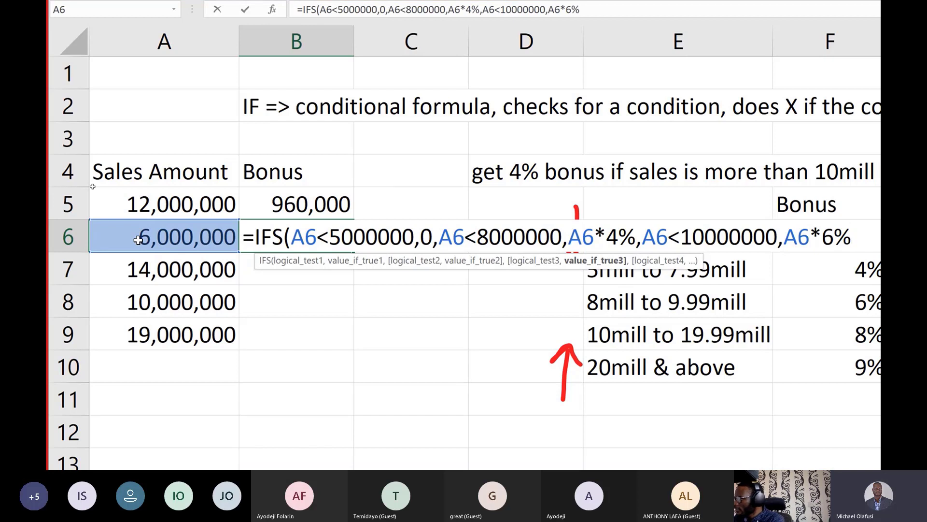
text(,)
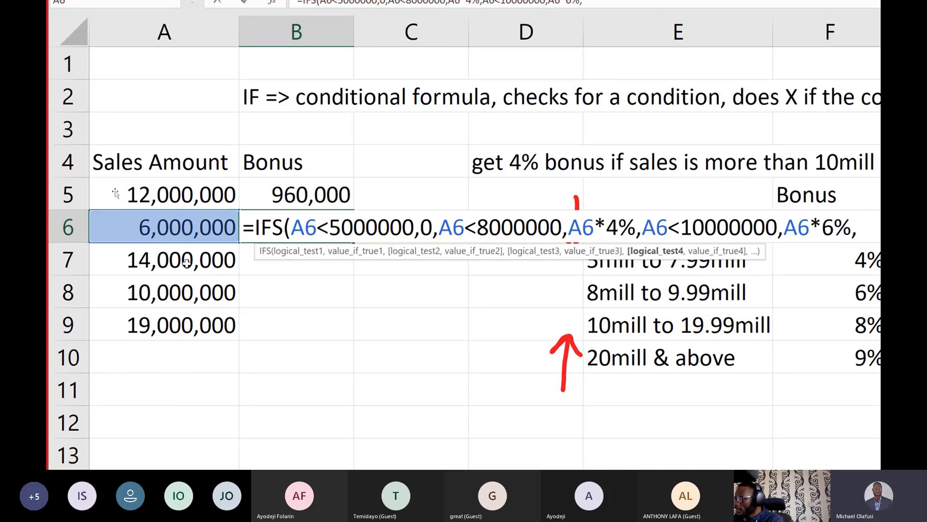
- Add the fourth logical test A6<10000000 to the B6 IFS formula, with A6*8% as its result
click(171, 232)
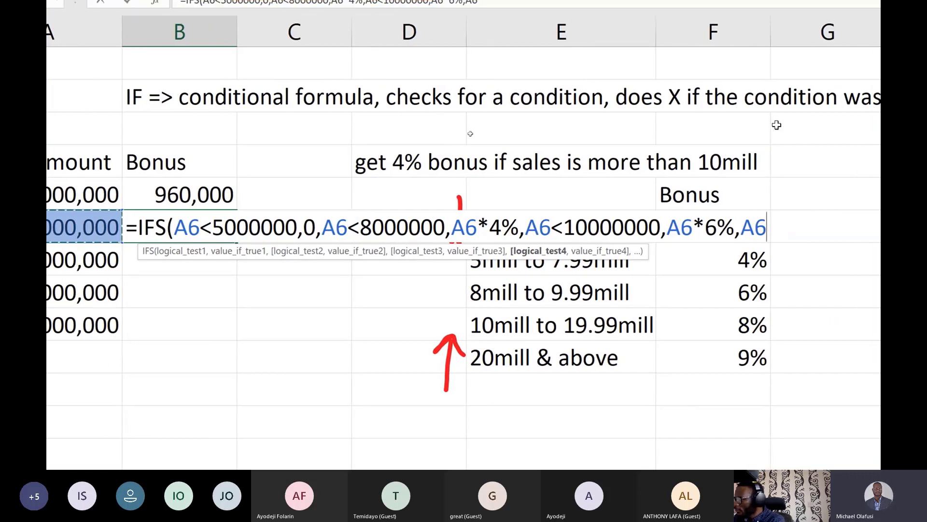
text(<10)
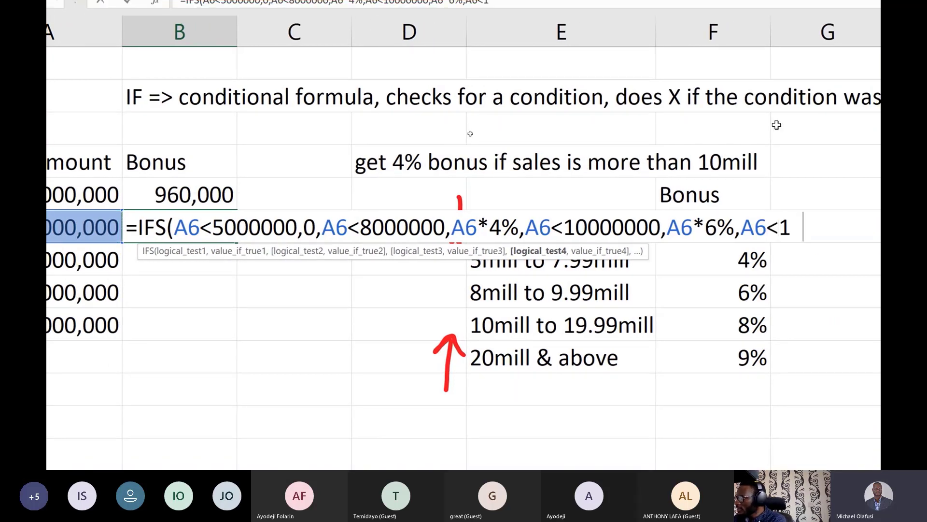
text(000000,)
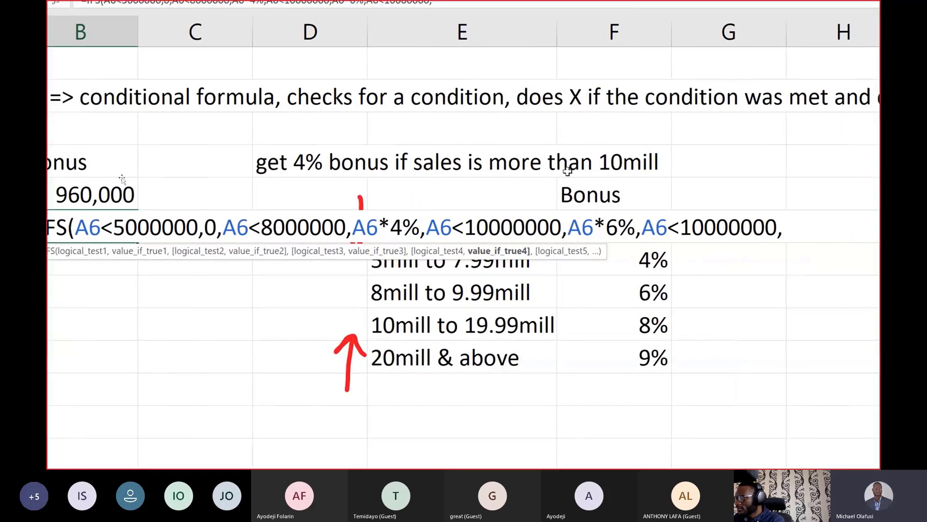
click(132, 236)
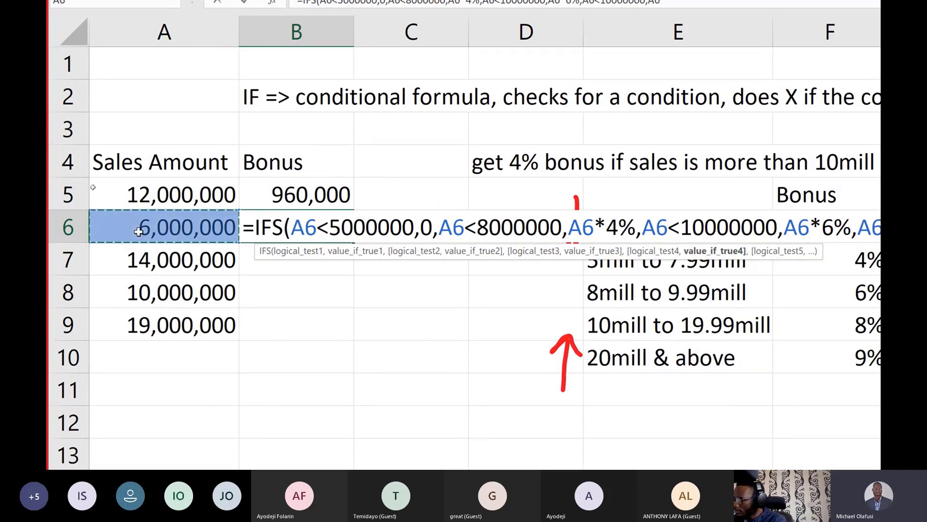
text(*8%)
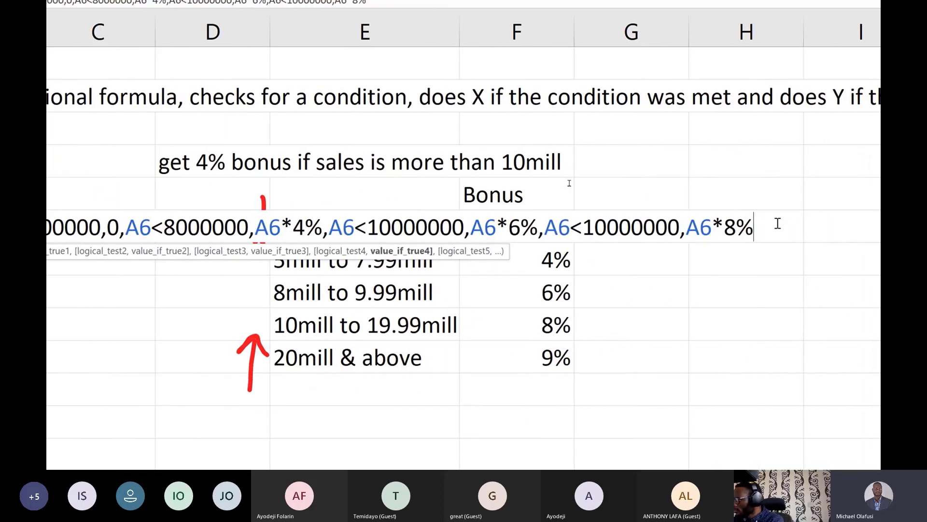
text(,)
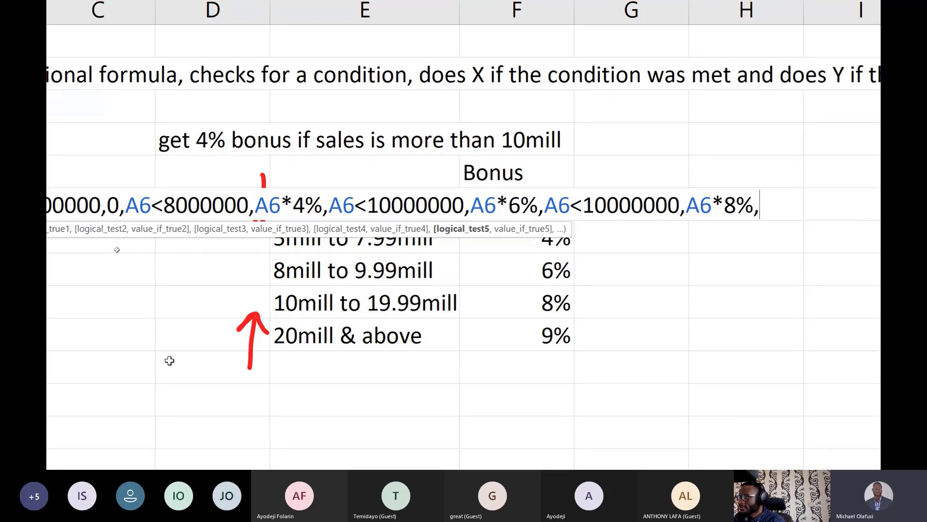
- Add the fifth logical test A6>=20000000 to the B6 IFS formula and begin its result with a reference to A6
key(Left)
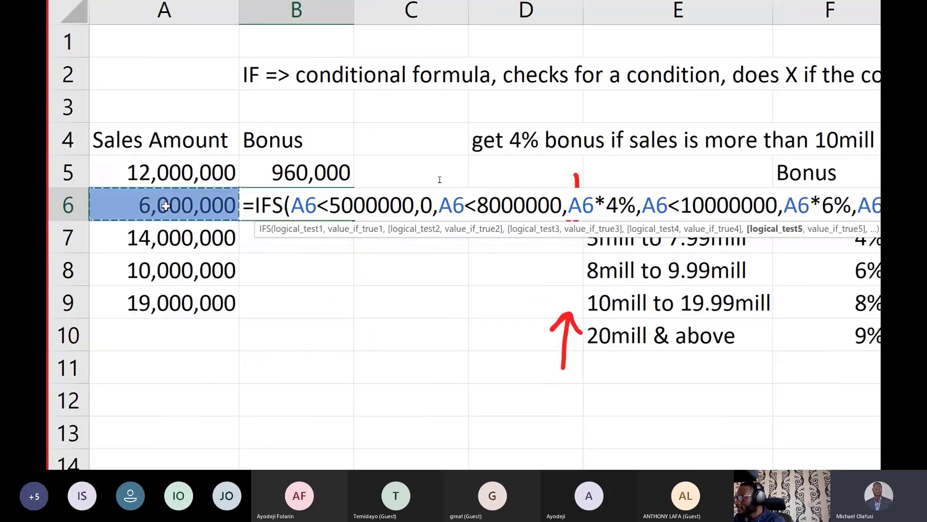
scroll(843, 182, right, 3)
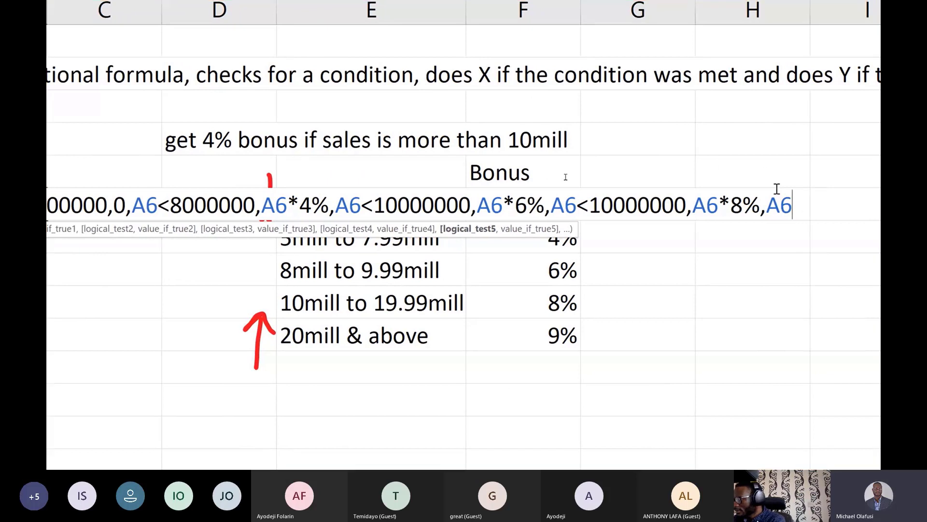
text(>=)
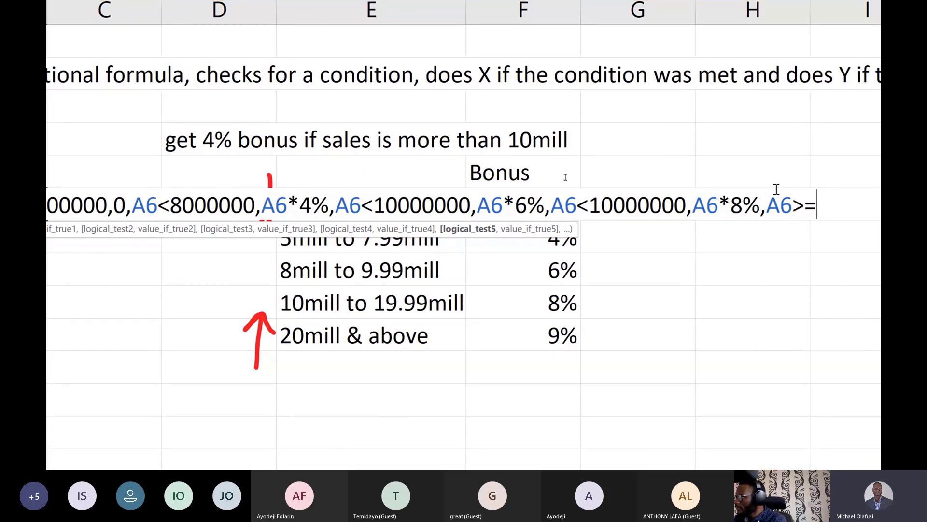
text(20)
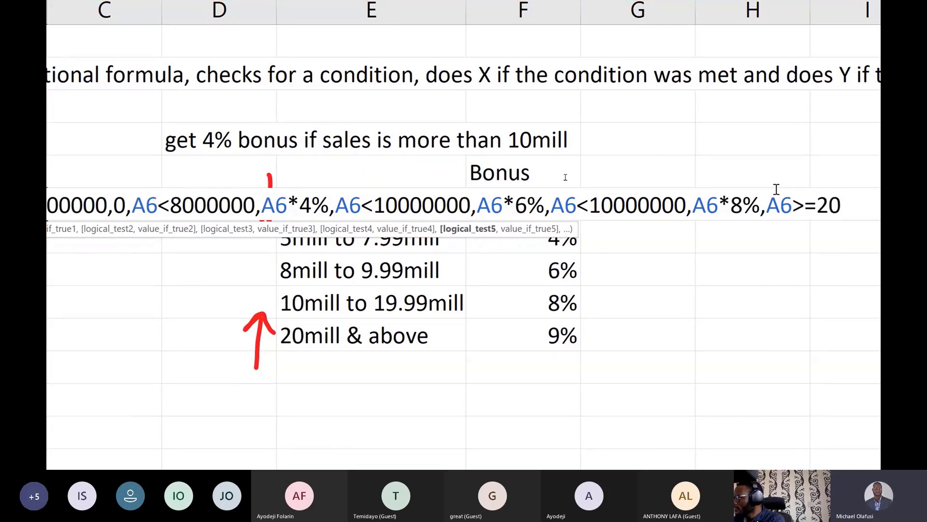
text(000000)
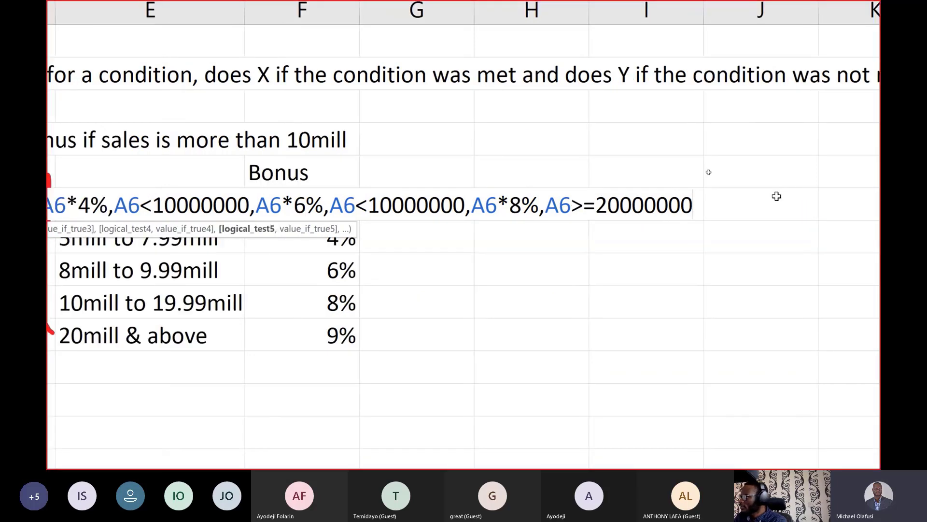
text(,)
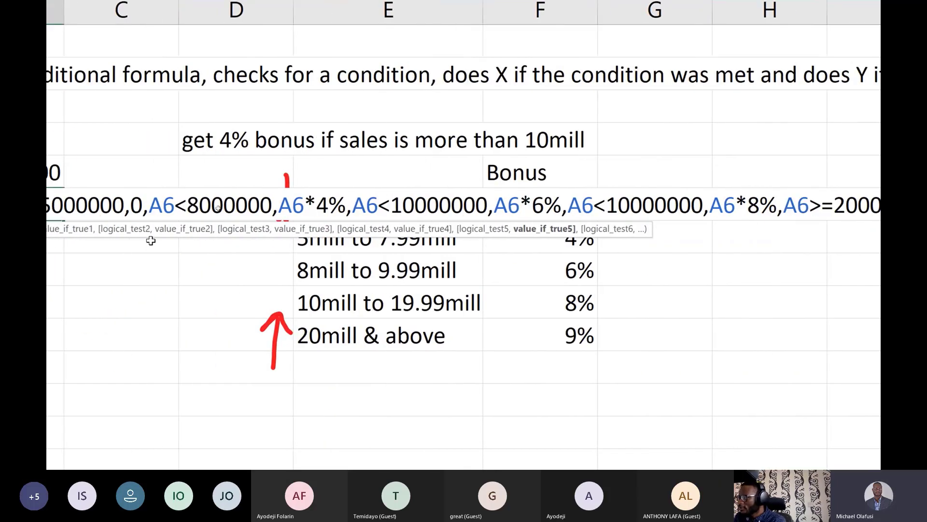
click(141, 213)
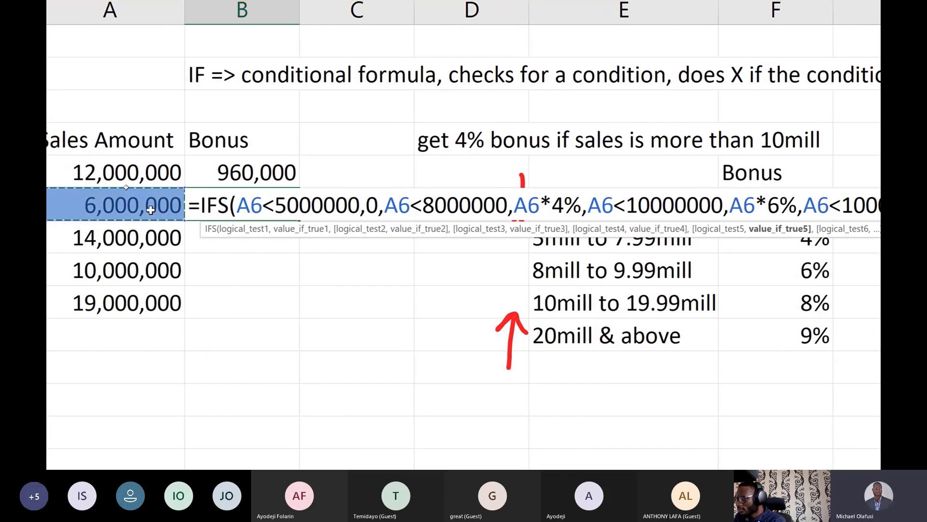
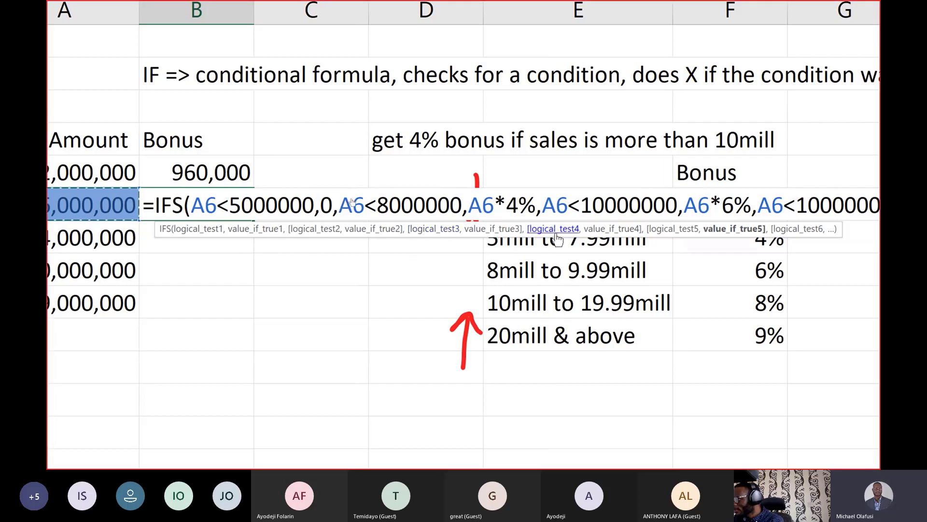
- Move the function hint clear of the band table and correct the fourth logical test to A6<20000000
drag(559, 230, 551, 92)
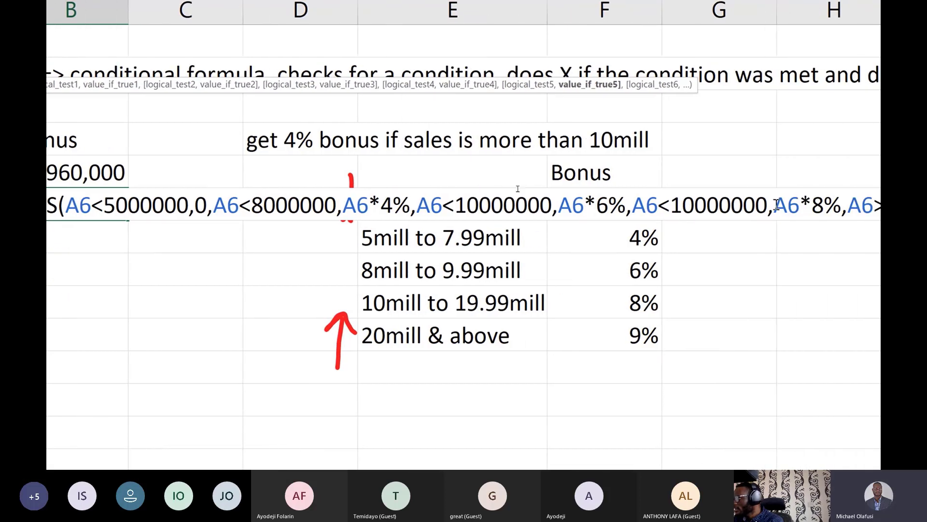
click(674, 206)
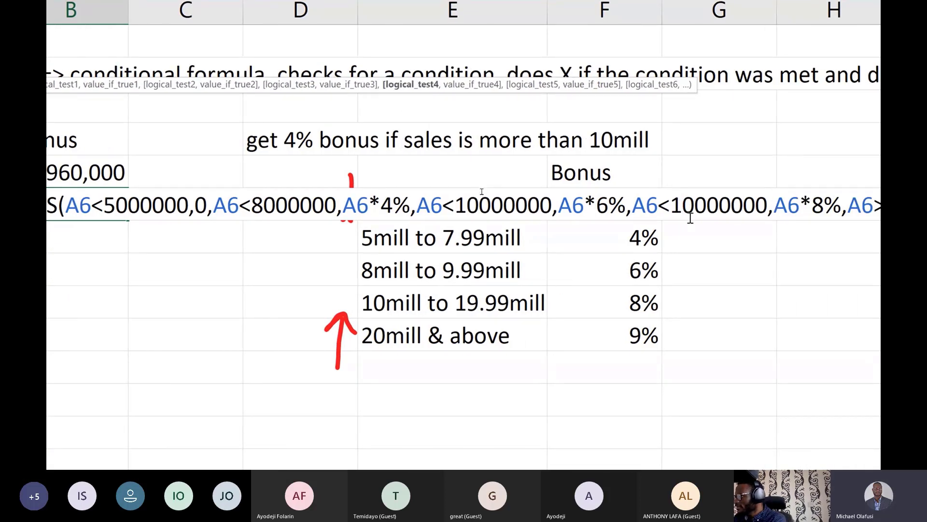
key(Delete)
text(2)
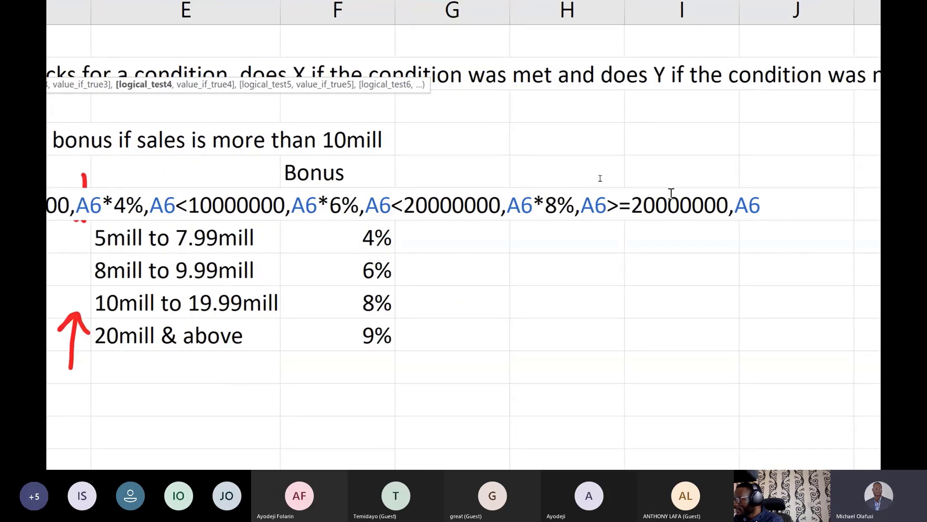
- Enter A6*9* as the fifth result of the B6 IFS formula and close its parenthesis
click(768, 202)
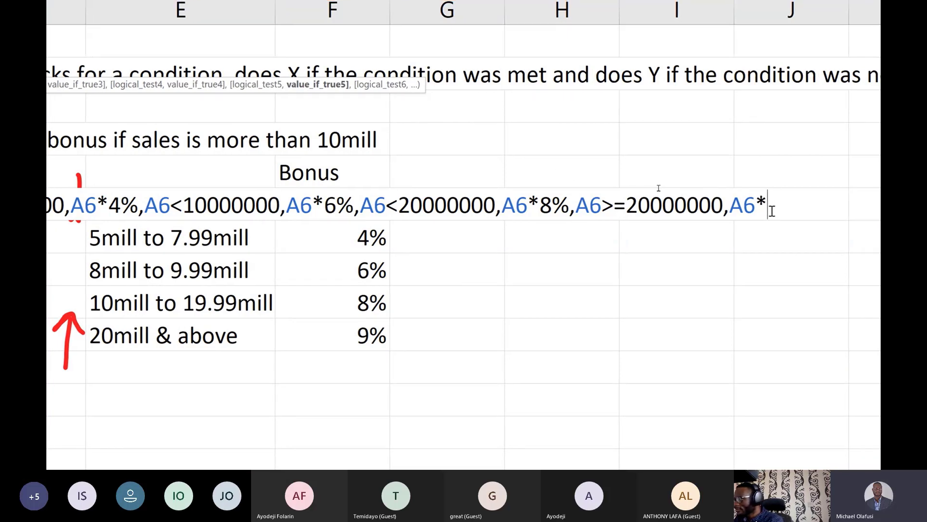
click(151, 204)
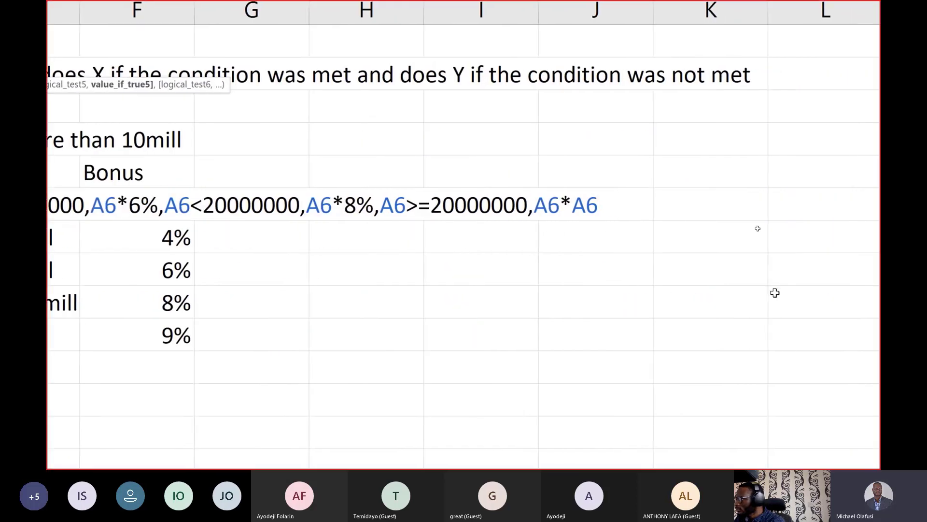
key(BackSpace)
key(BackSpace)
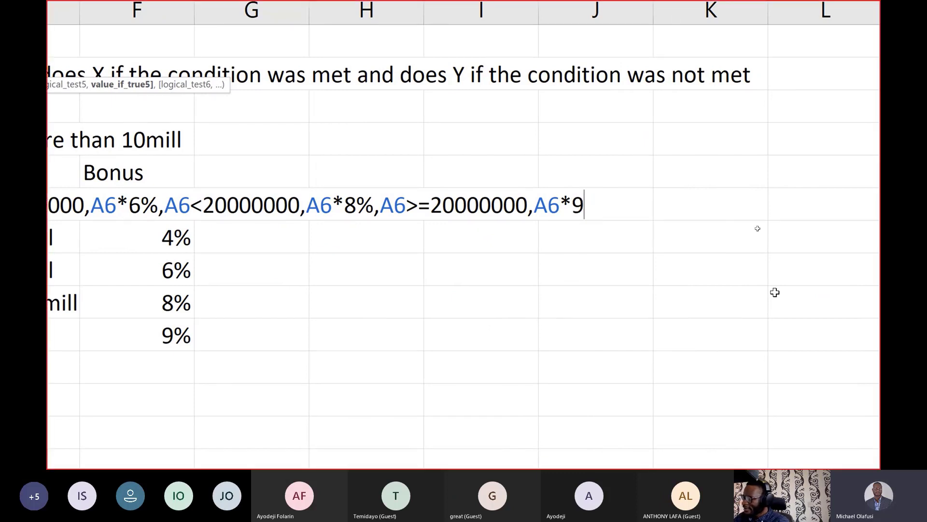
text(9*))
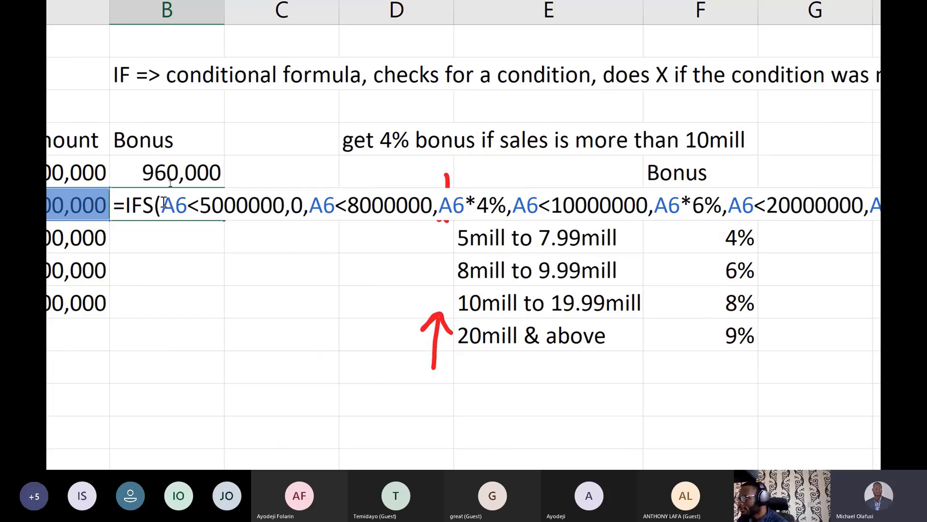
- Review the test and result pairs in the B6 formula, correct the fifth result to A6*9%, and commit the formula
drag(164, 205, 286, 205)
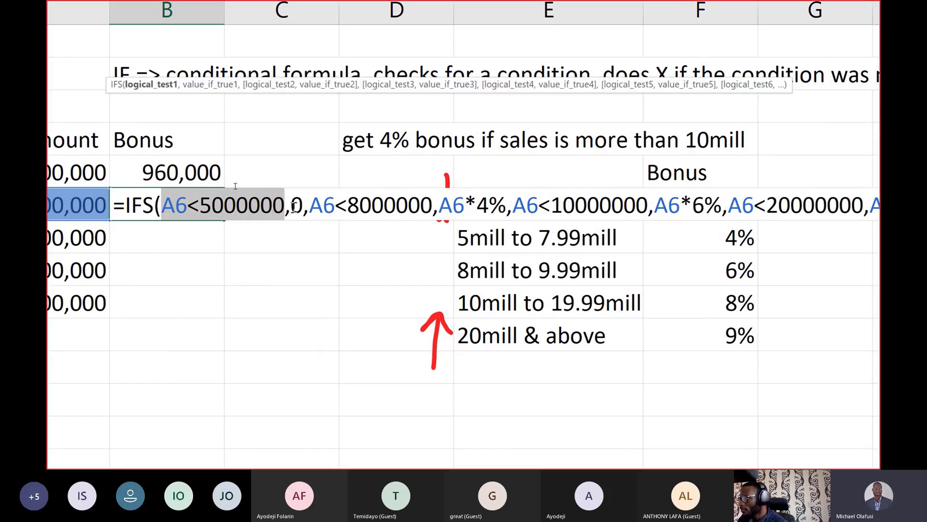
click(298, 207)
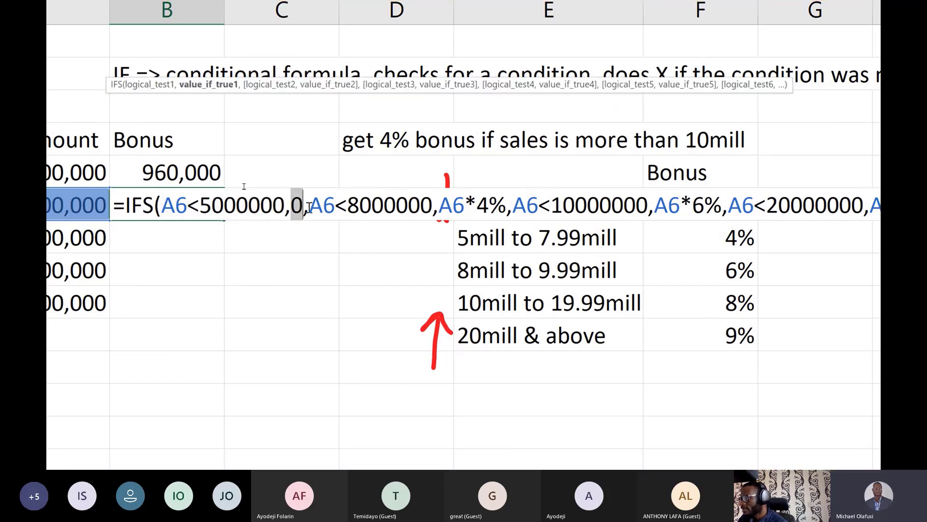
drag(325, 207, 433, 213)
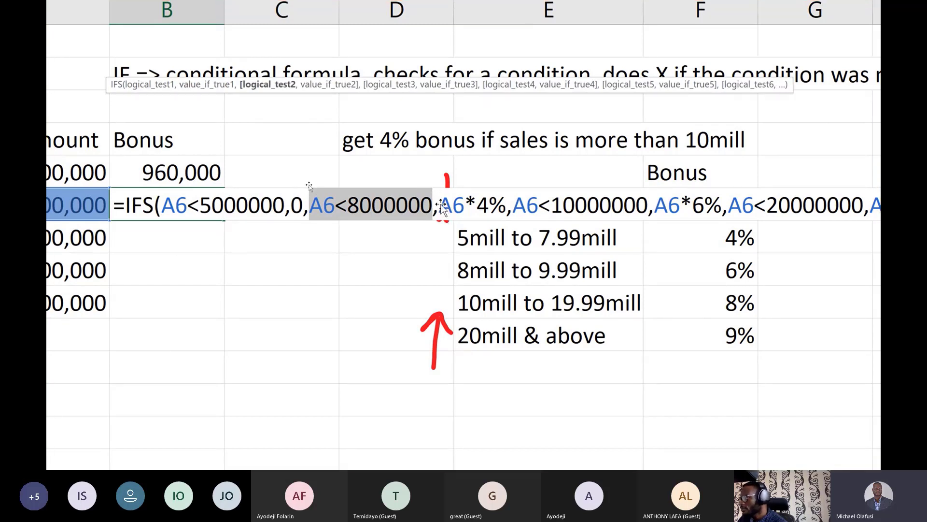
click(441, 207)
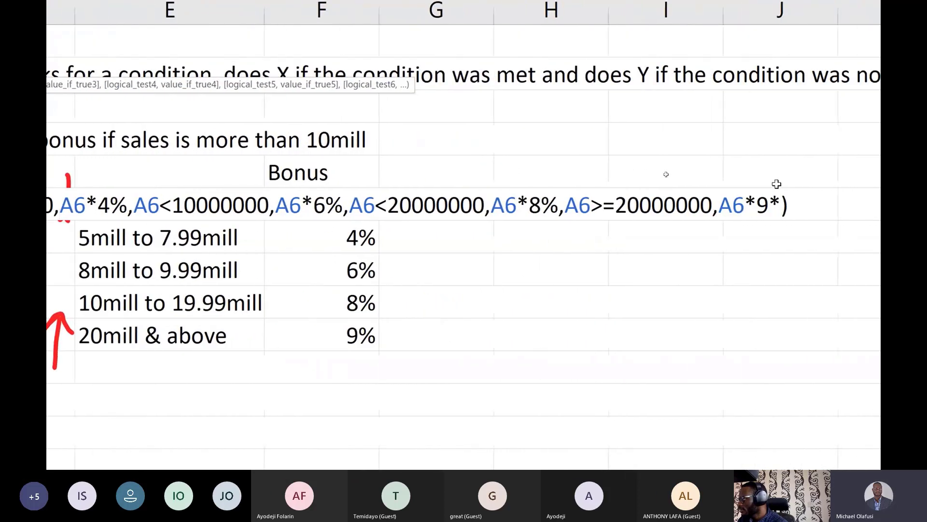
click(778, 207)
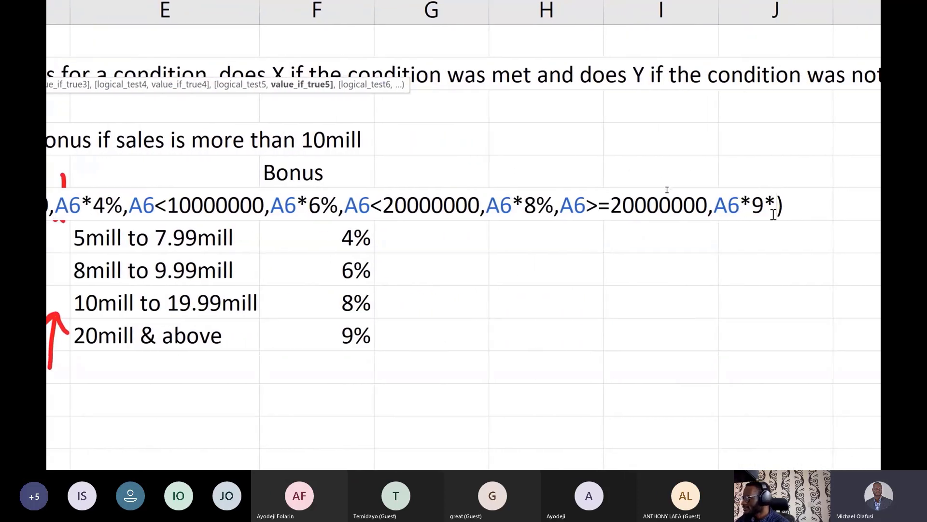
key(BackSpace)
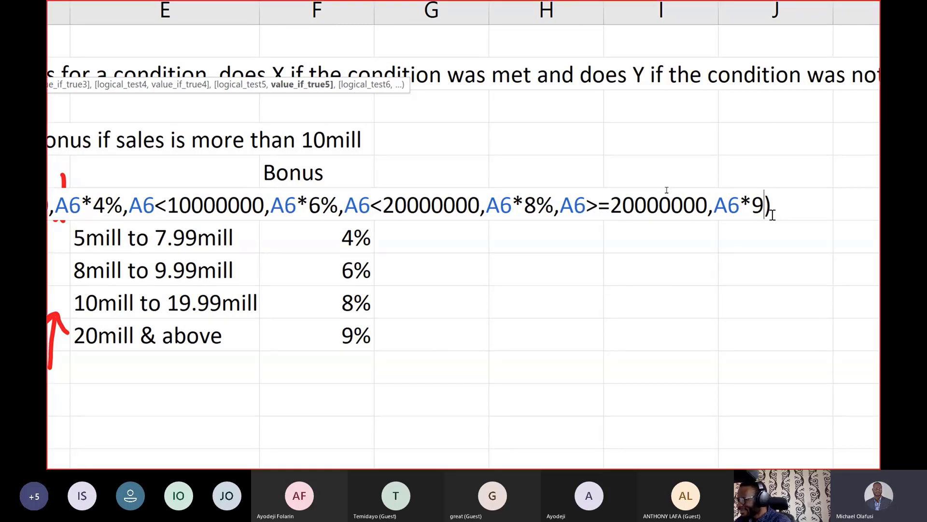
text(%)
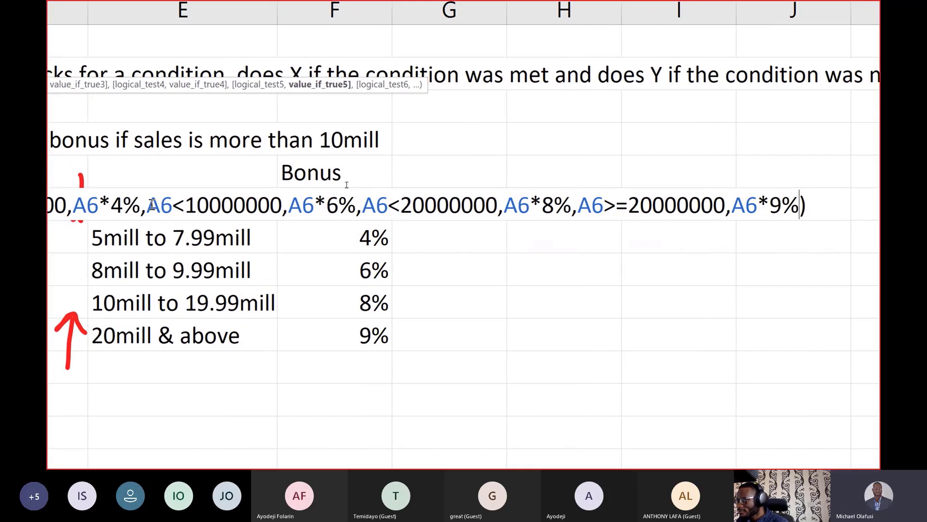
drag(174, 208, 357, 220)
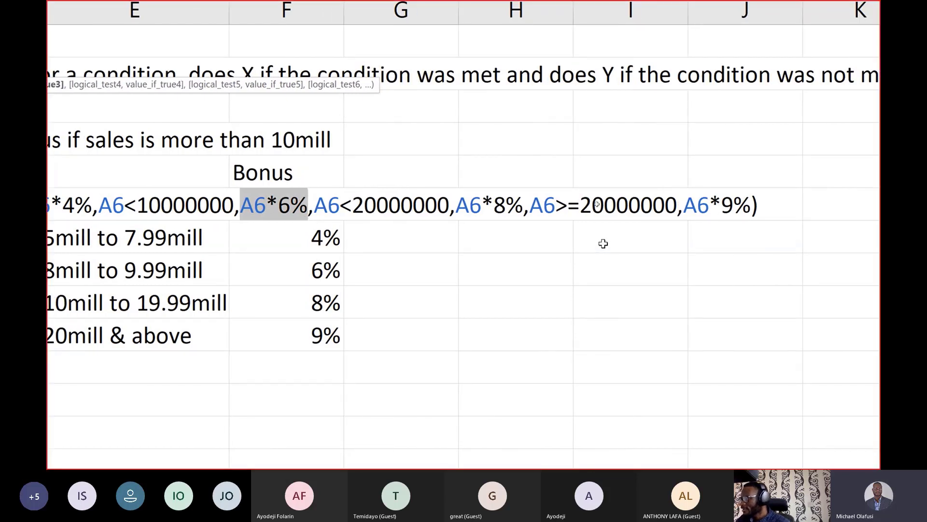
key(Escape)
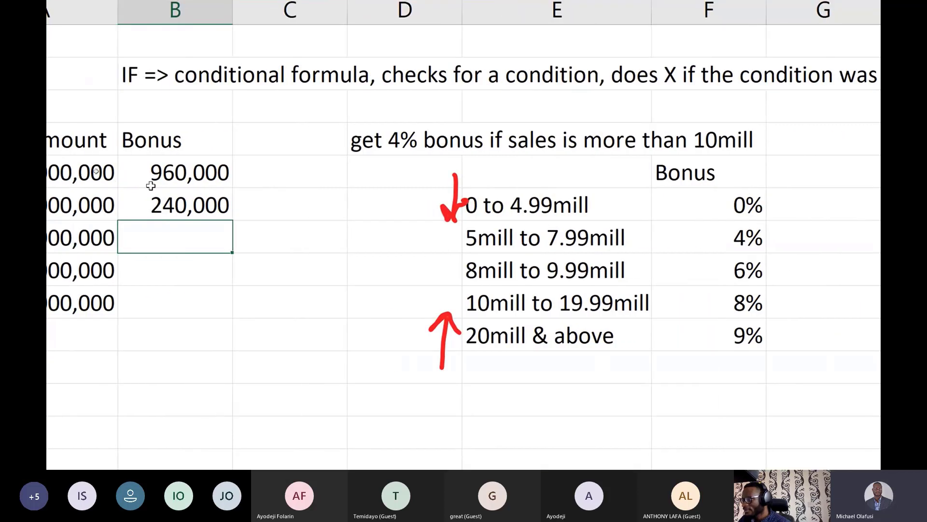
- Check the bonuses in B6 and B5 against their sales amounts and the matching rates in the band table
click(744, 242)
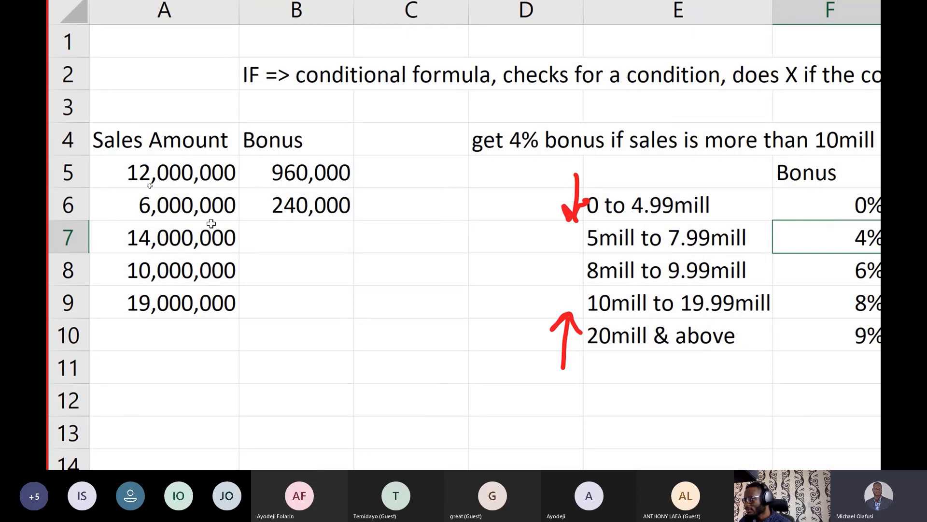
click(287, 198)
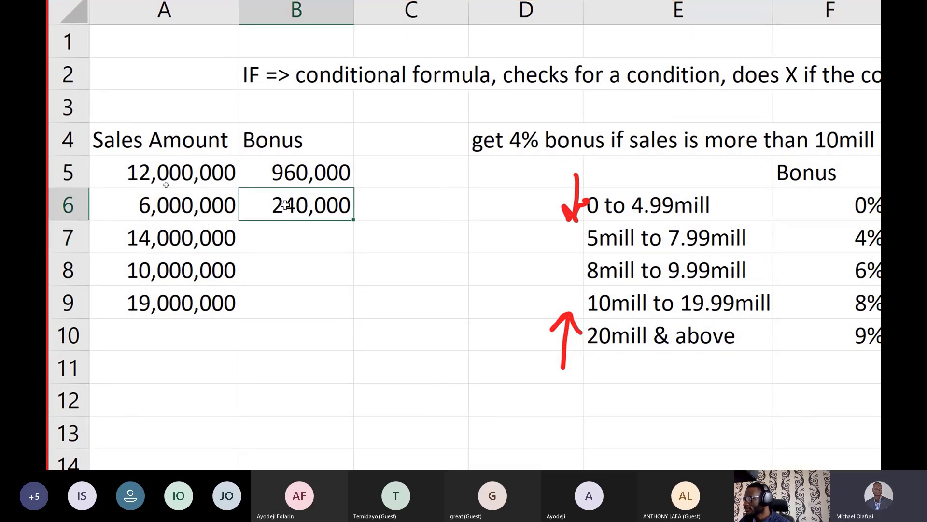
click(199, 174)
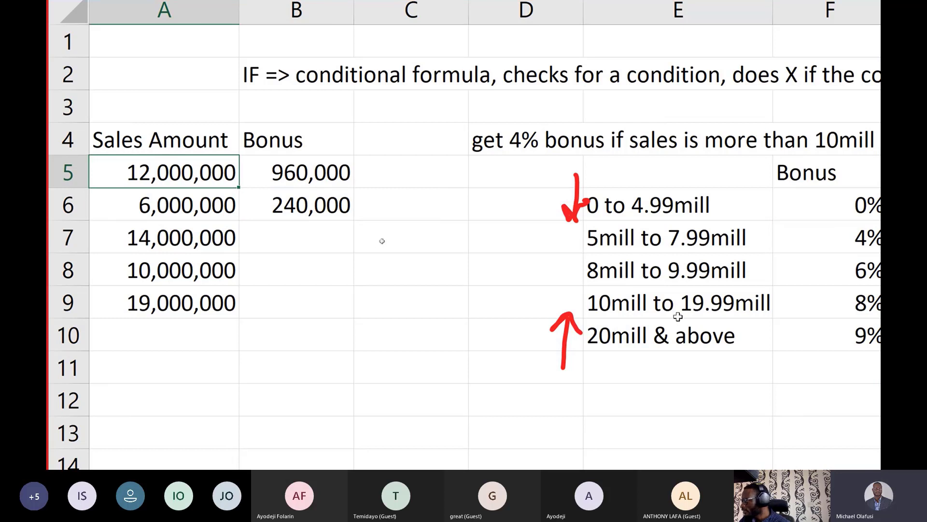
click(776, 300)
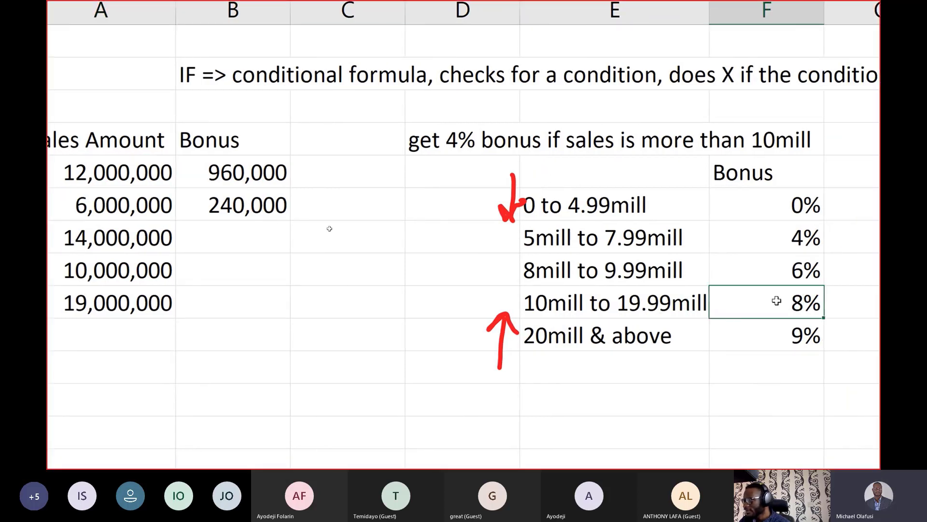
click(275, 172)
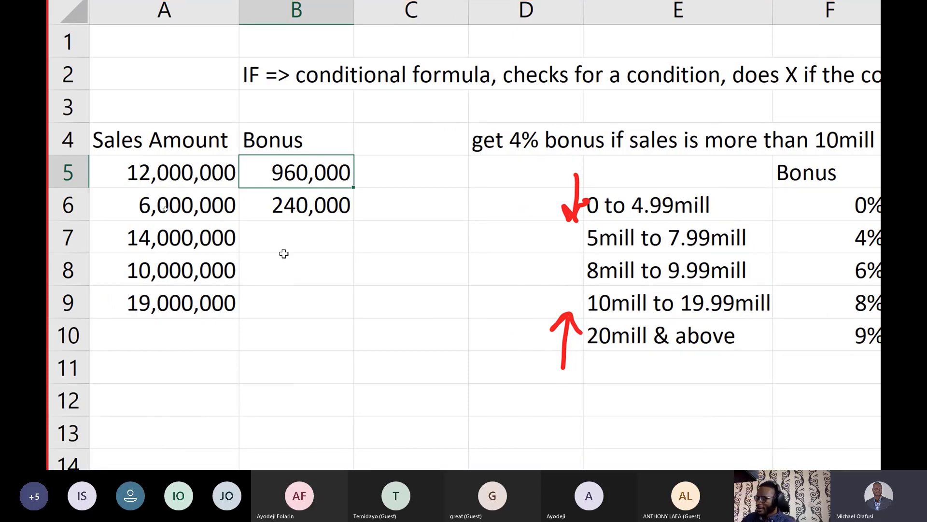
- Switch to the PowerPoint slide of formulas and highlight the word VLOOKUP in item 11
key(ctrl+4)
key(Escape)
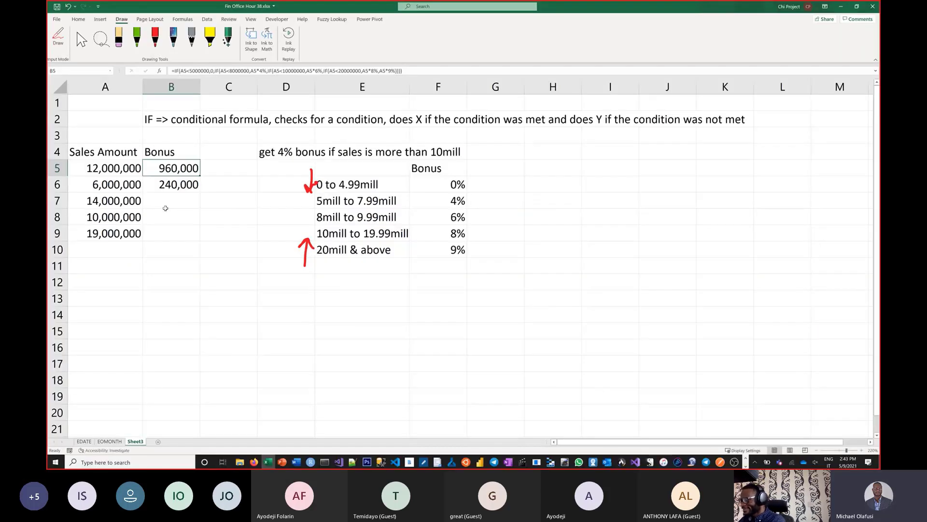
key(alt+Tab)
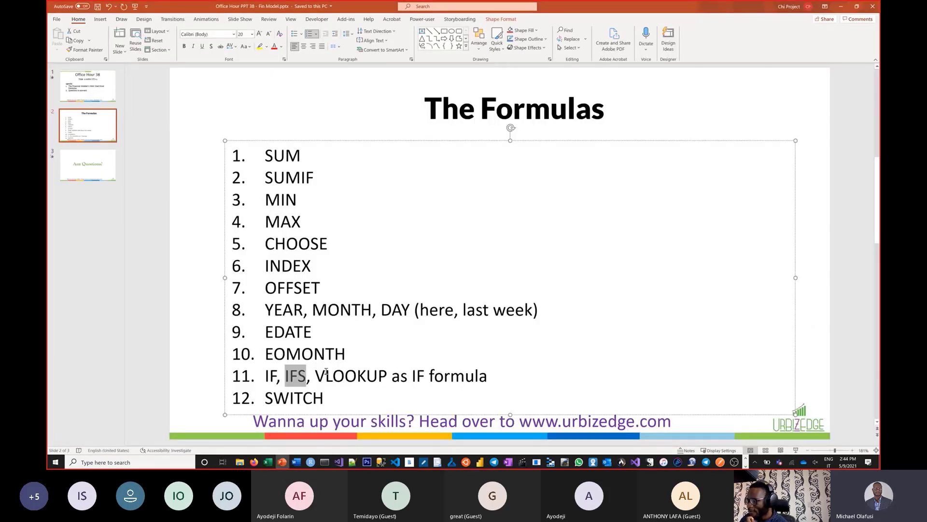
drag(321, 374, 387, 371)
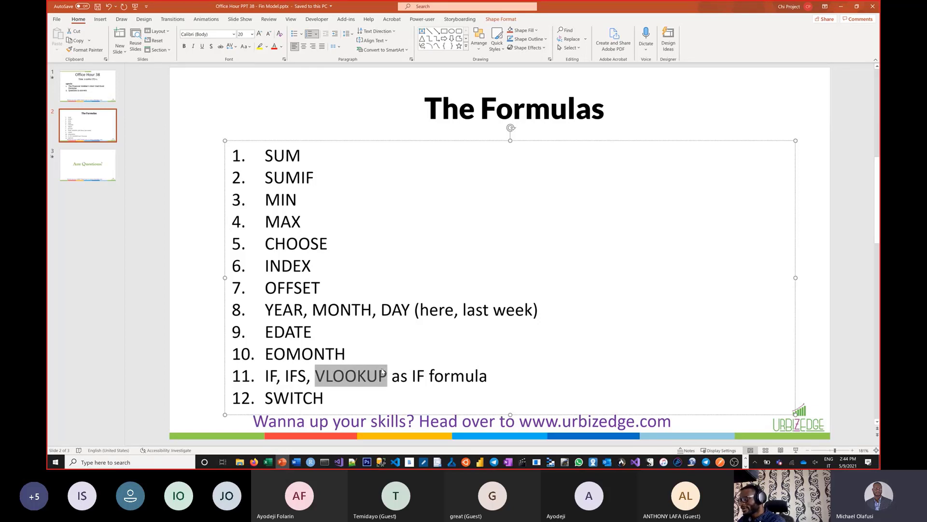
- Return to Excel and move both red ink arrows from beside the sales bands to column G, beside the bonus rates
key(alt+Tab)
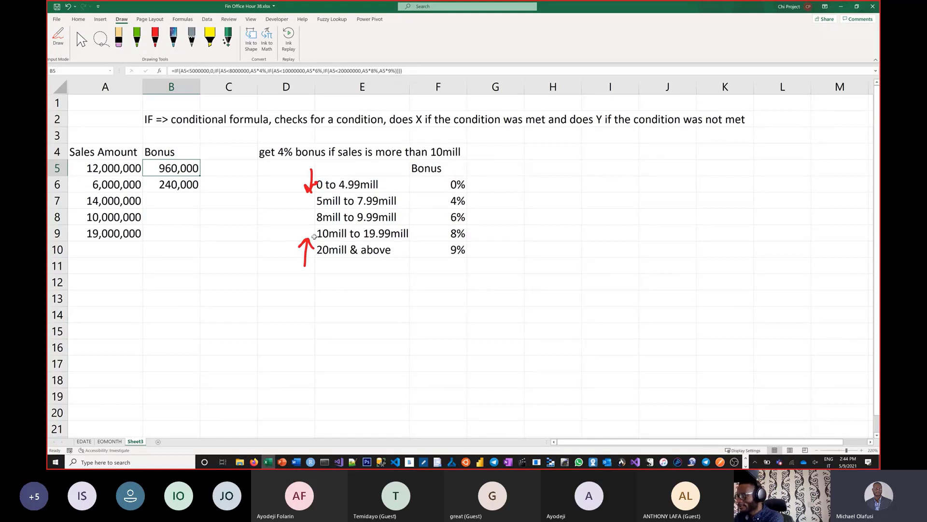
mouse_move(309, 187)
mouse_down()
mouse_move(489, 198)
mouse_move(483, 188)
mouse_up()
drag(309, 250, 487, 247)
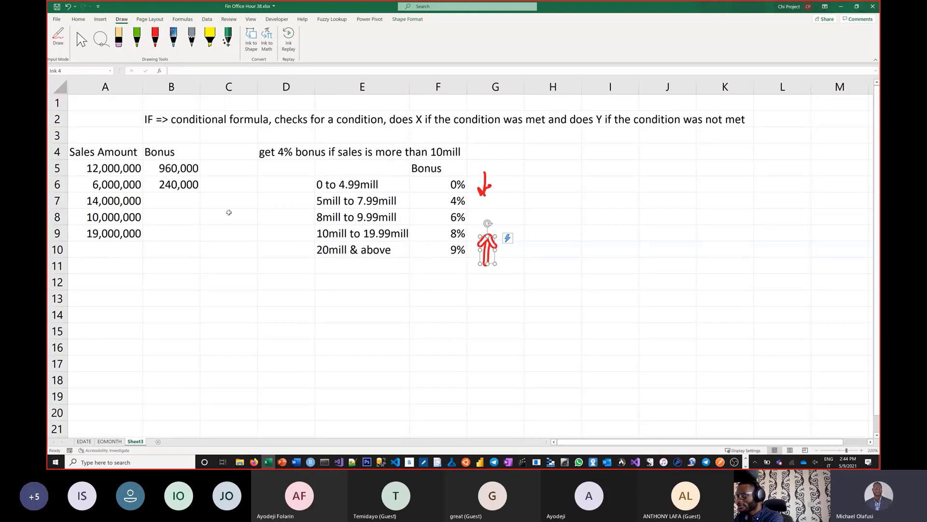
- Open the function arguments for a VLOOKUP formula in B7 and examine the Range_lookup argument
click(187, 198)
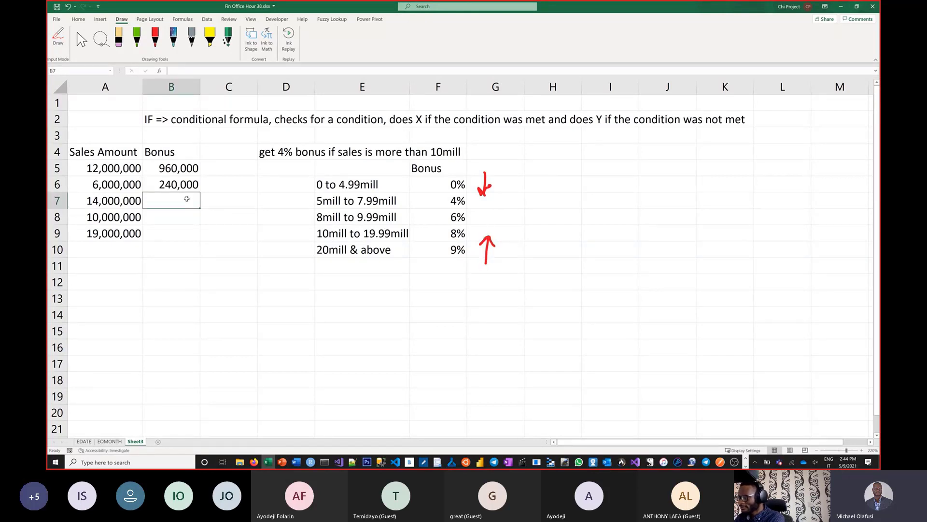
text(=)
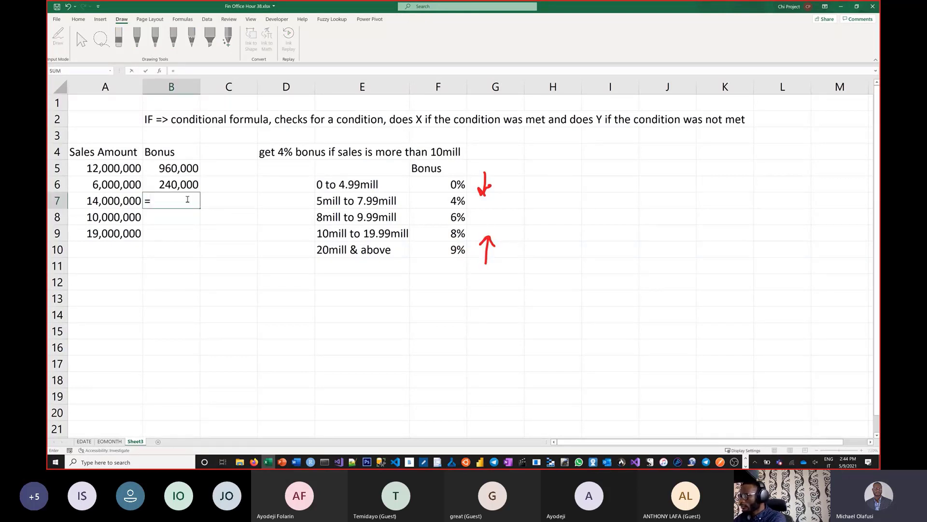
text(vloo)
key(Tab)
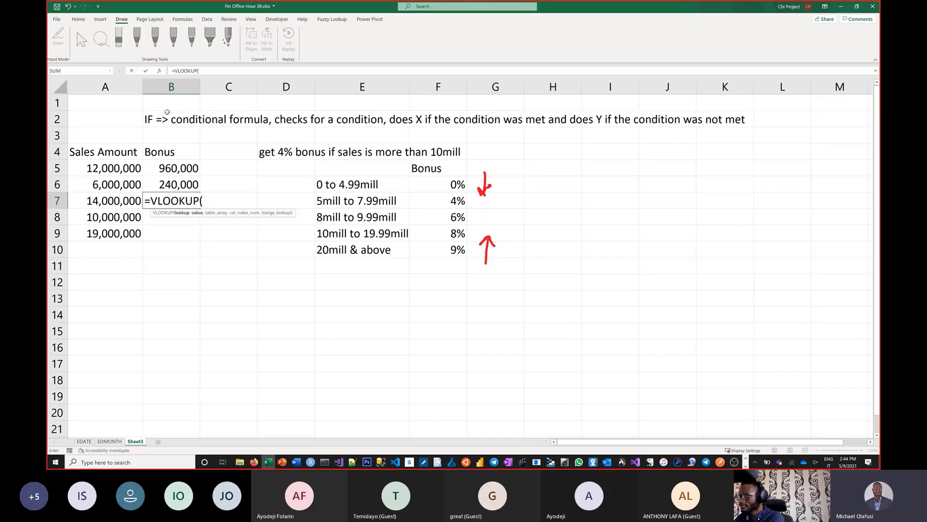
click(159, 71)
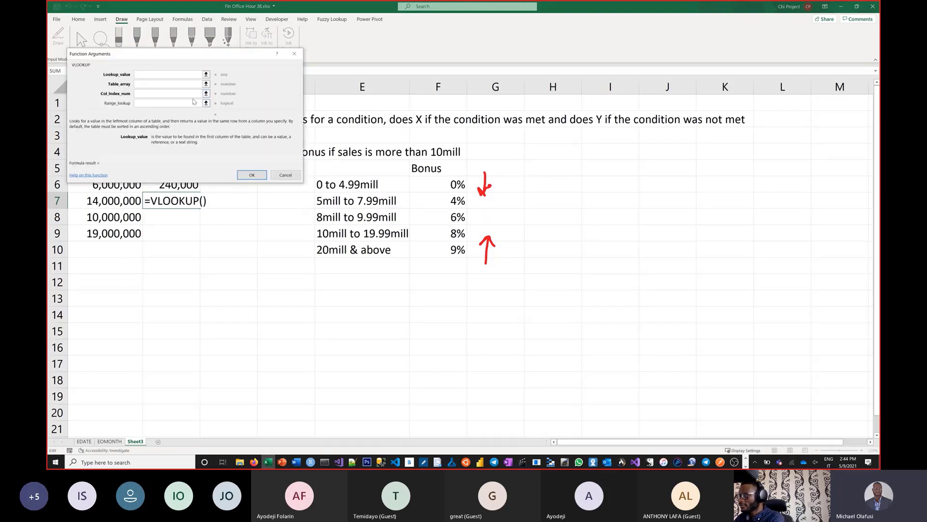
drag(177, 60, 337, 133)
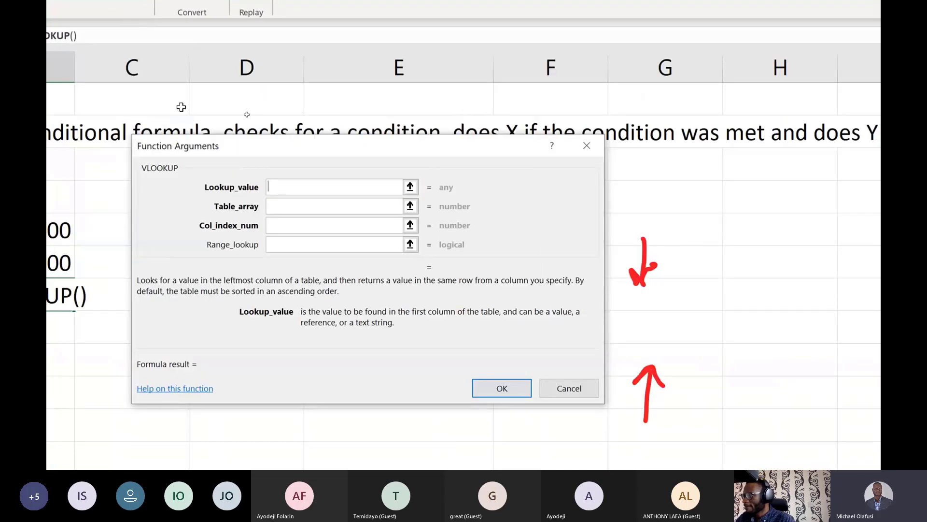
click(283, 244)
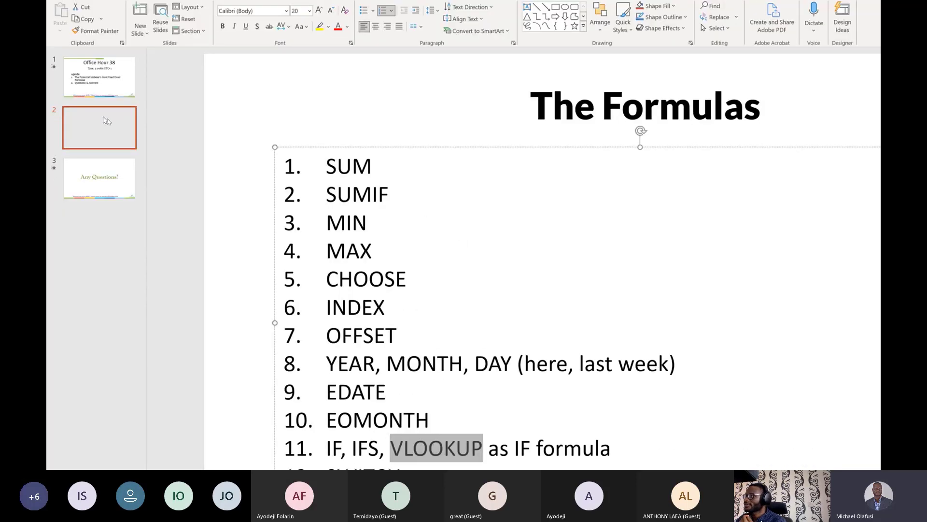
key(alt+Tab)
key(alt+Tab)
key(alt+Tab)
key(alt+Tab)
key(alt+Tab)
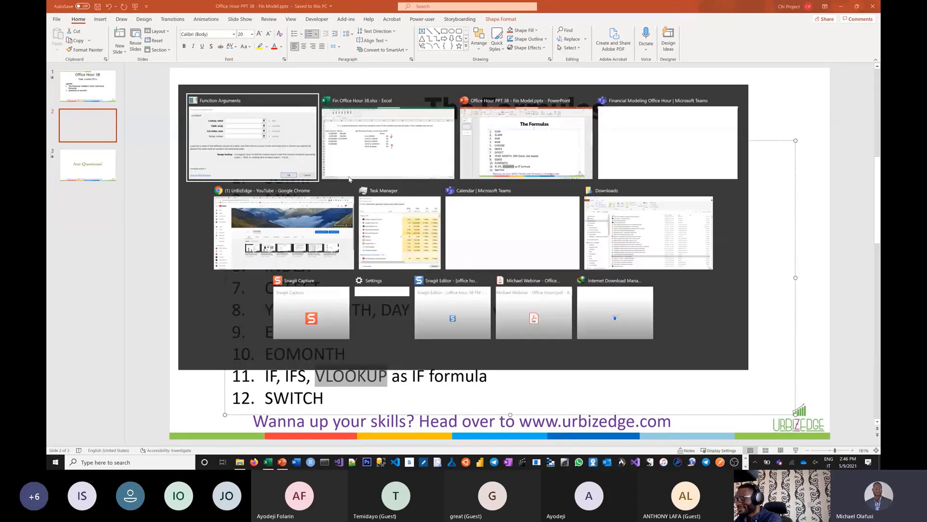
key(alt+Tab)
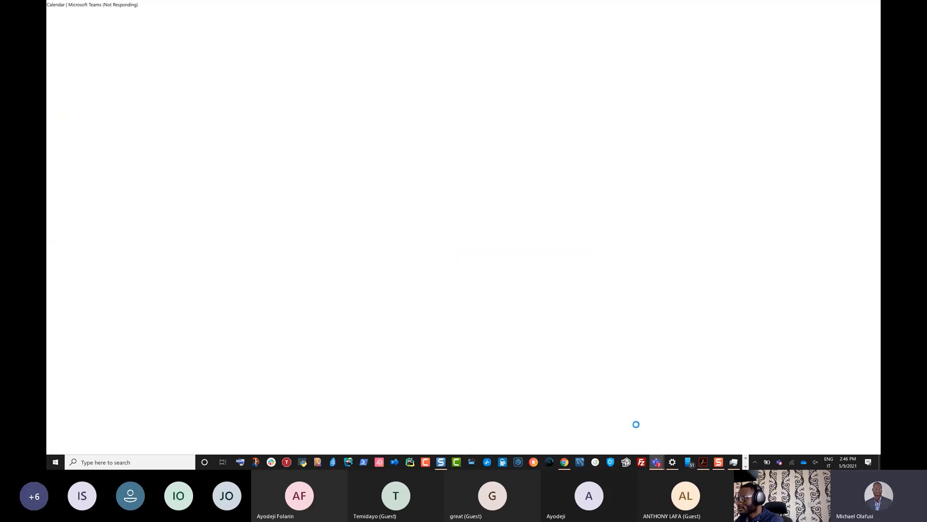
mouse_move(657, 464)
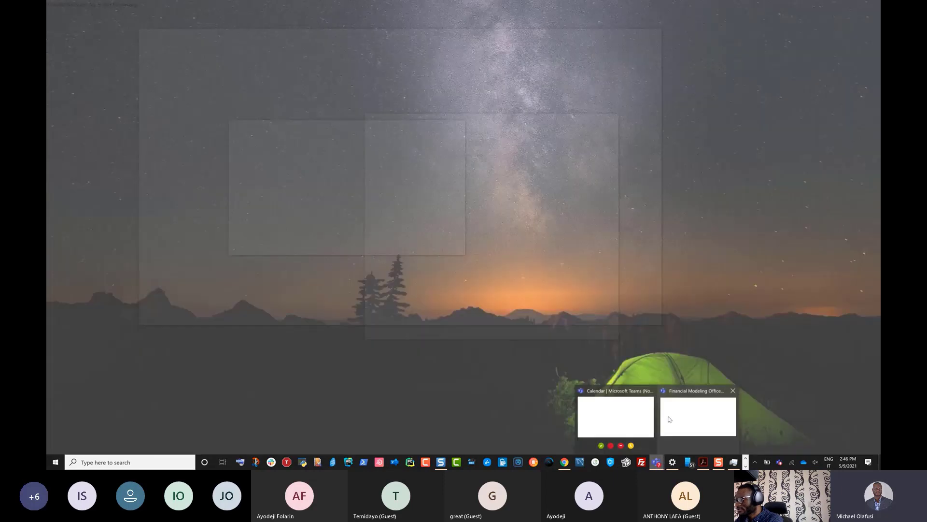
click(670, 419)
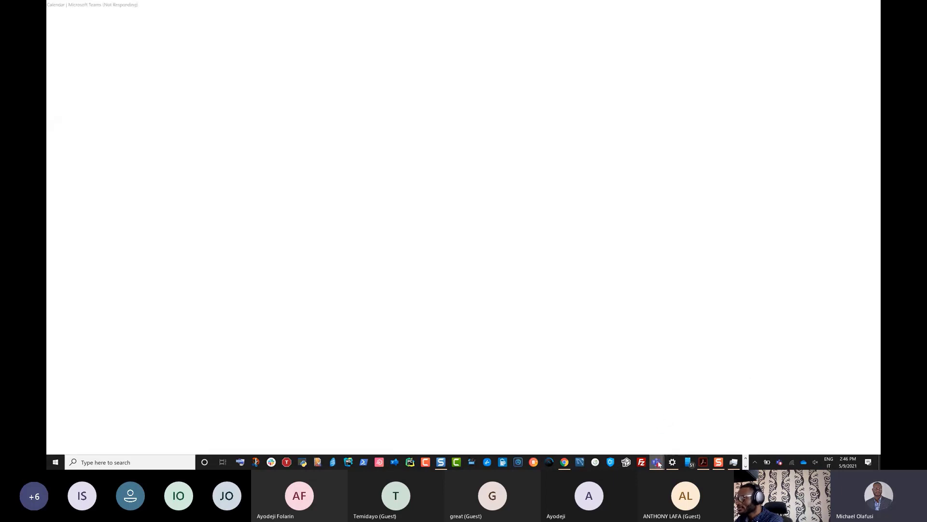
mouse_move(658, 463)
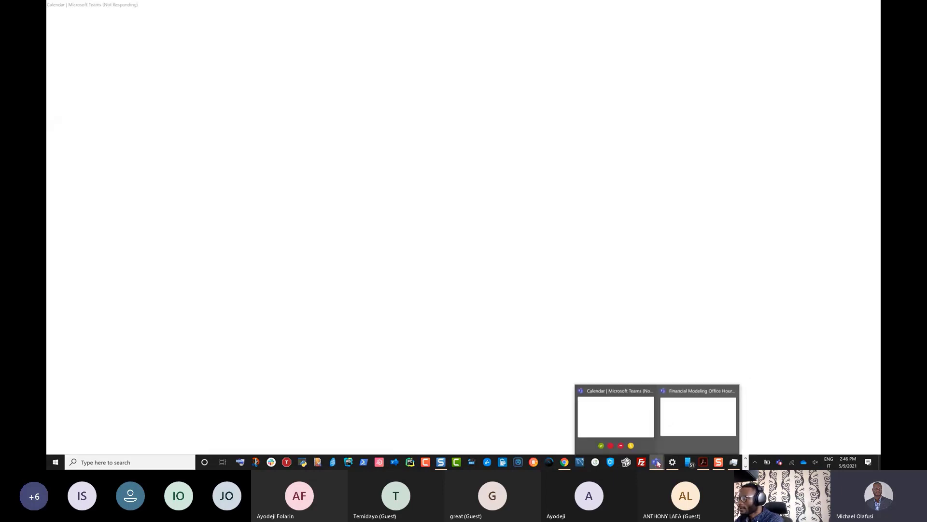
key(alt+Tab)
key(alt+Tab)
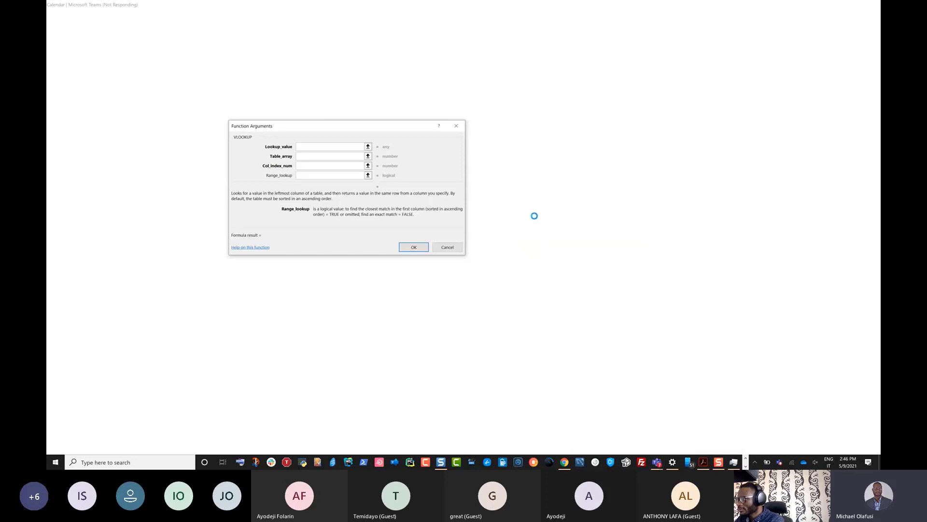
key(alt+Tab)
key(alt+Tab)
key(alt+Tab)
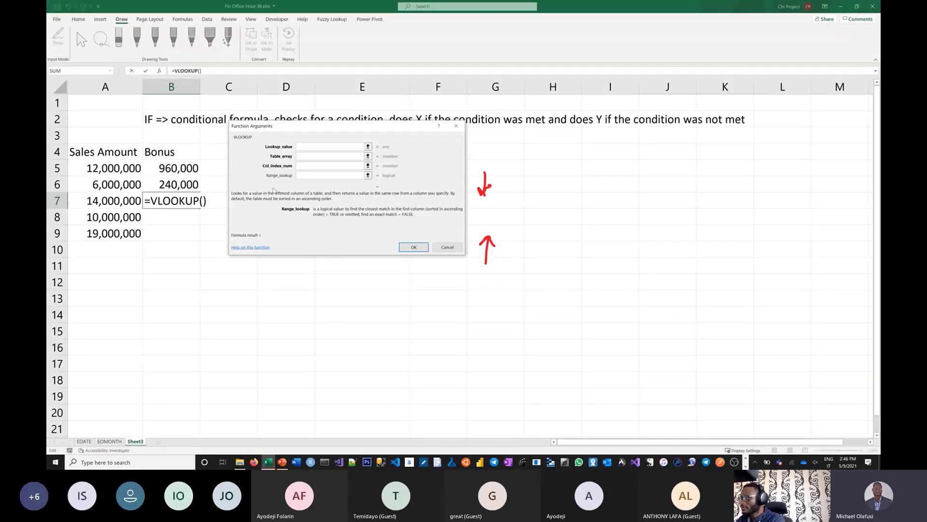
drag(254, 126, 355, 208)
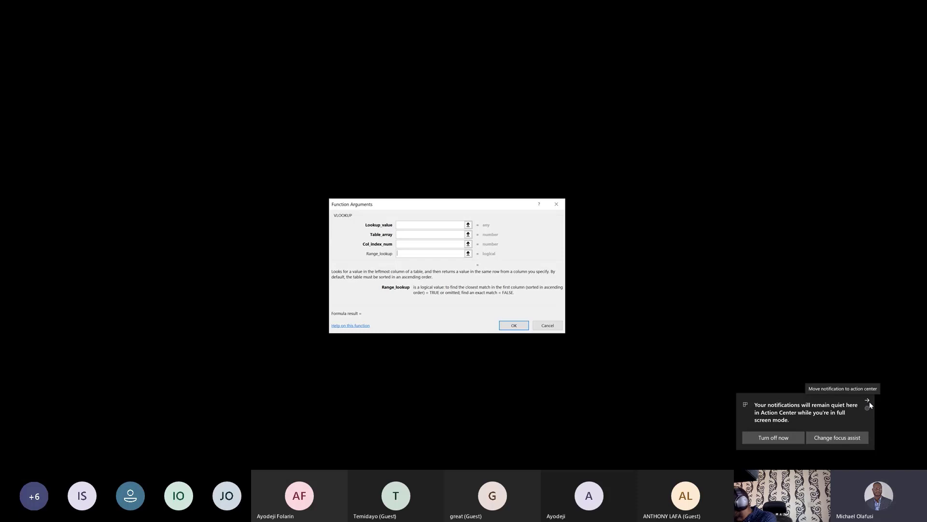
click(868, 402)
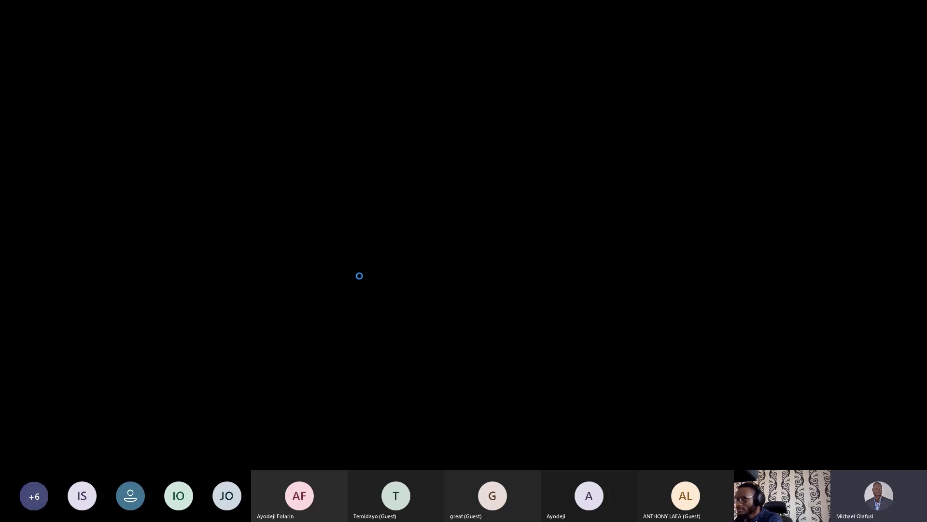
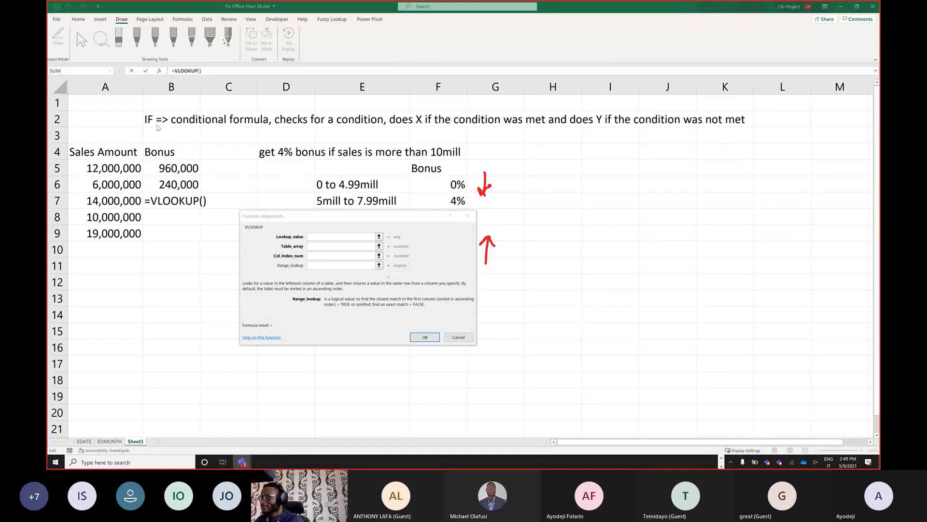
- Cancel the unfinished VLOOKUP formula in B7
drag(281, 218, 376, 177)
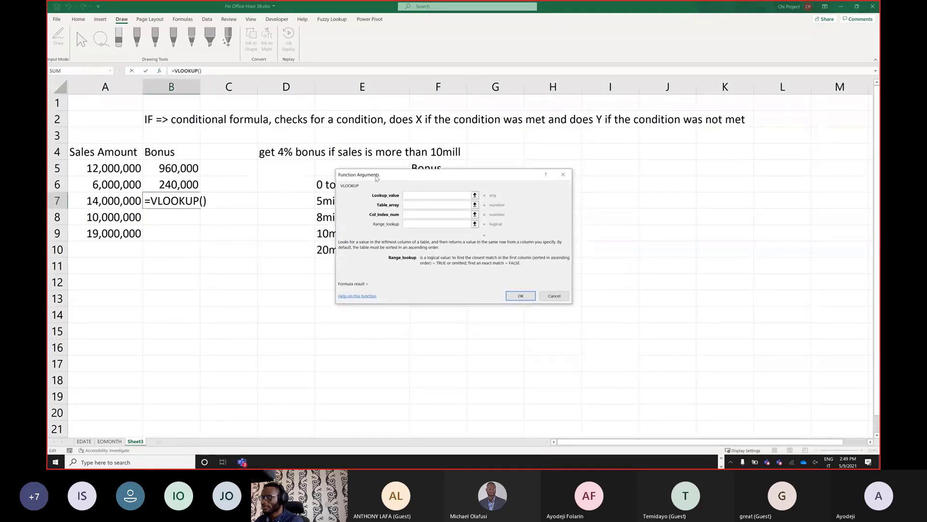
click(564, 175)
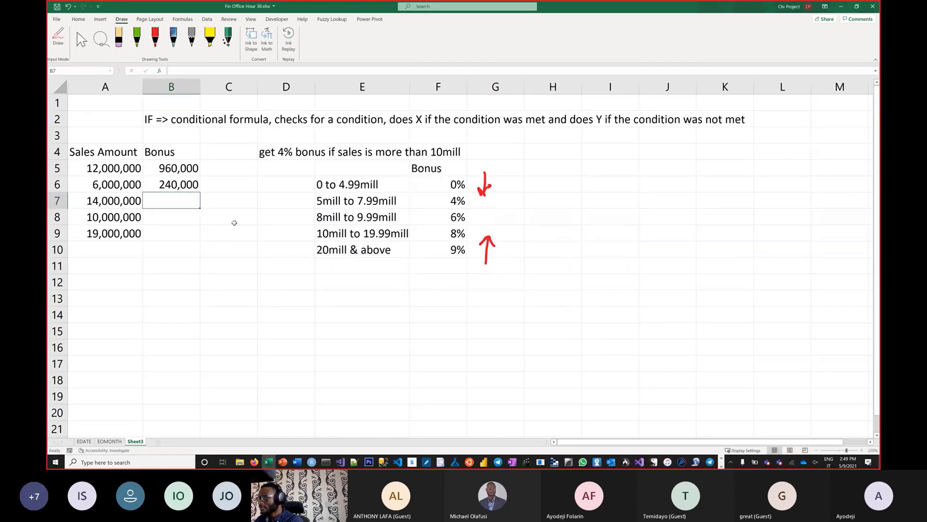
- Enter the lower limits of the first two sales bands: 0 in D6 and 5e6 in D7
scroll(235, 222, up, 2)
scroll(234, 222, up, 1)
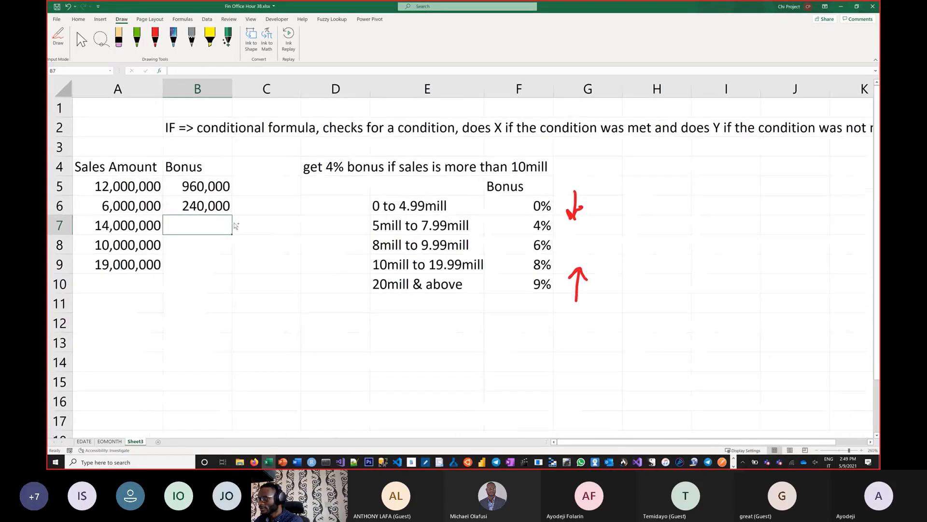
scroll(234, 223, up, 1)
click(363, 216)
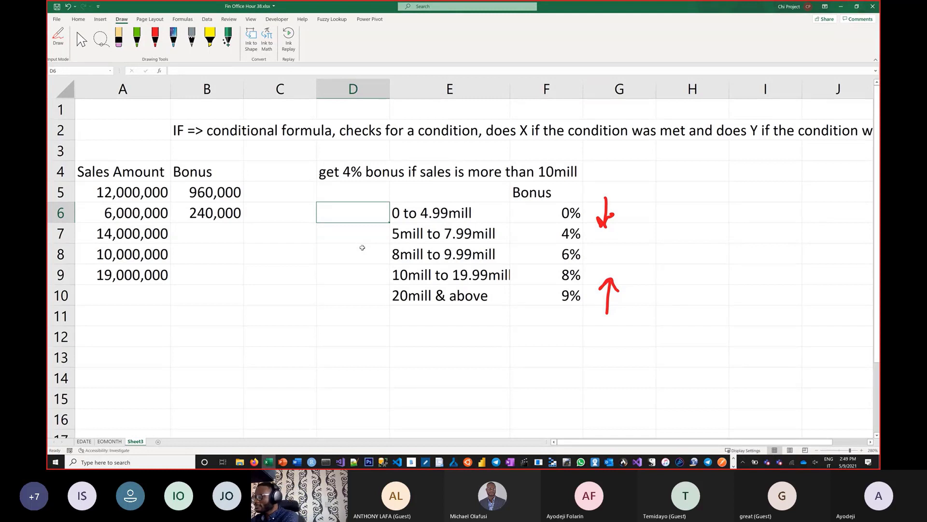
text(0)
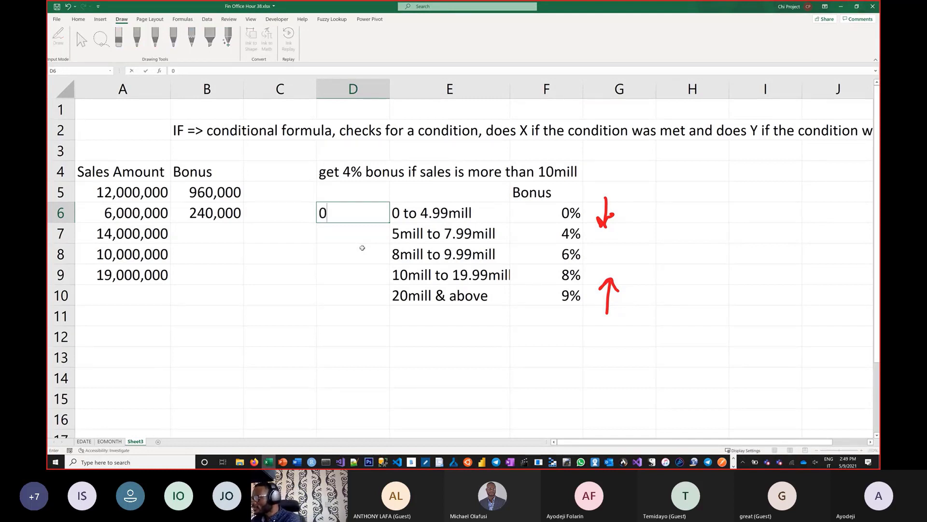
key(Return)
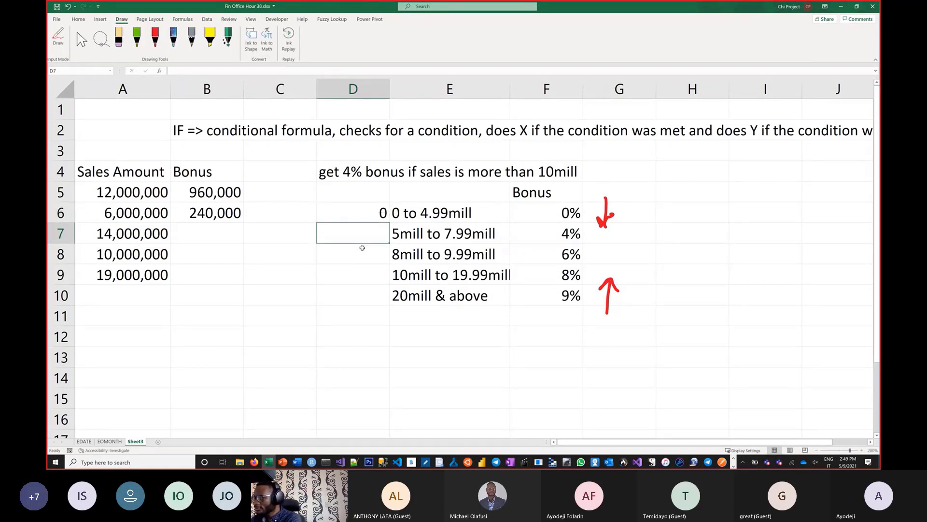
text(5e6)
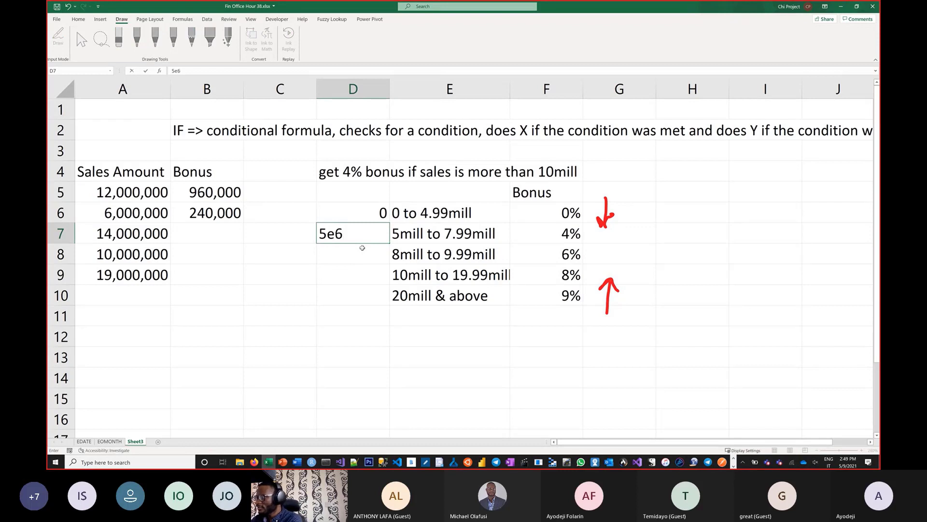
key(Return)
- Copy the number format of the sales amount in A5 to D6:D10 with Format Painter
drag(363, 216, 372, 300)
click(137, 191)
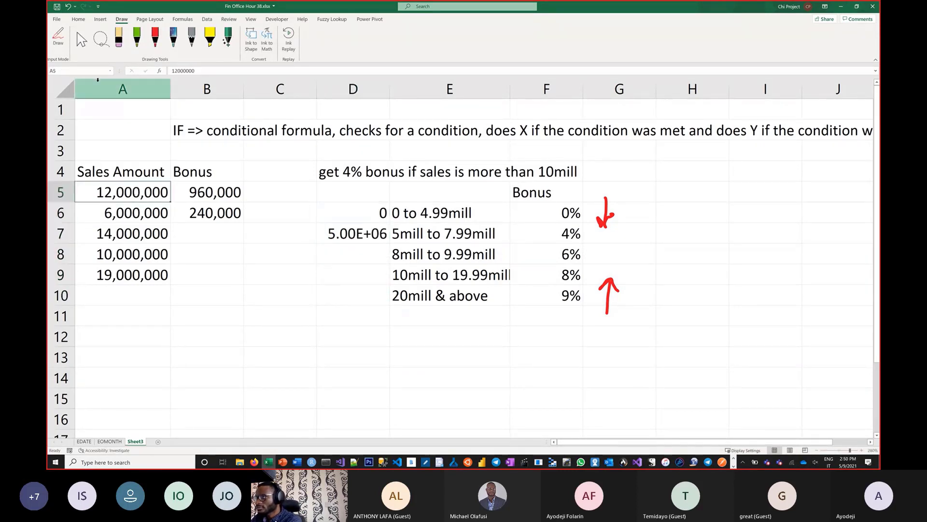
click(78, 19)
click(85, 49)
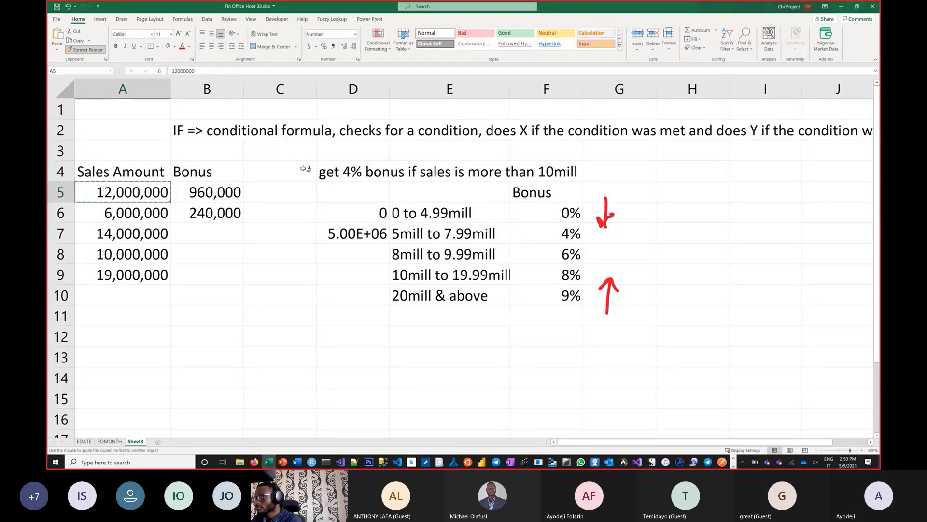
drag(362, 213, 355, 292)
- Enter the lower limits 8e6 in D8 and 10e6 in D9, and widen column D
click(335, 253)
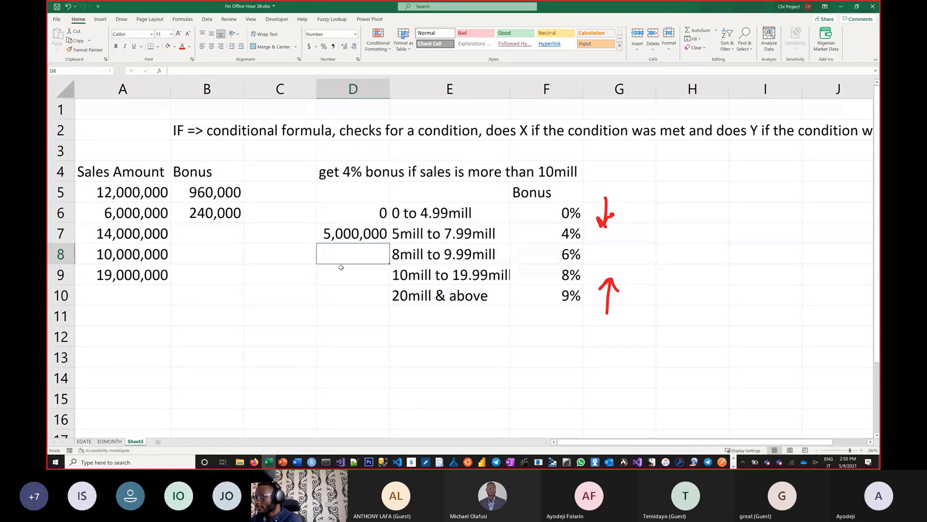
text(8e6)
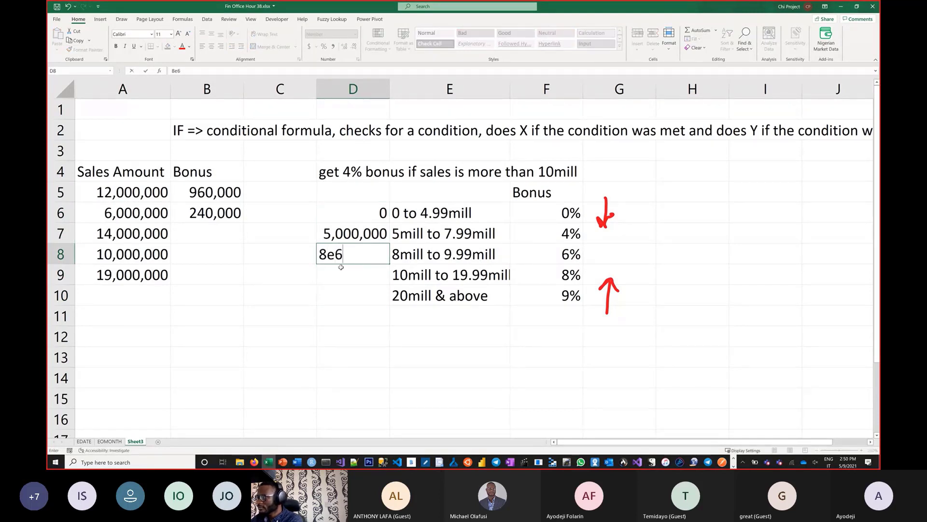
key(Return)
text(10)
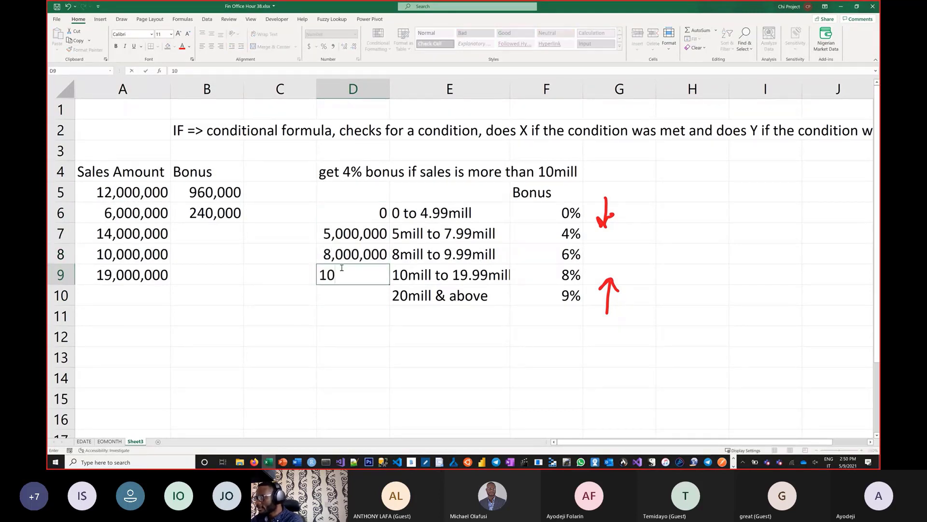
text(e6)
key(Return)
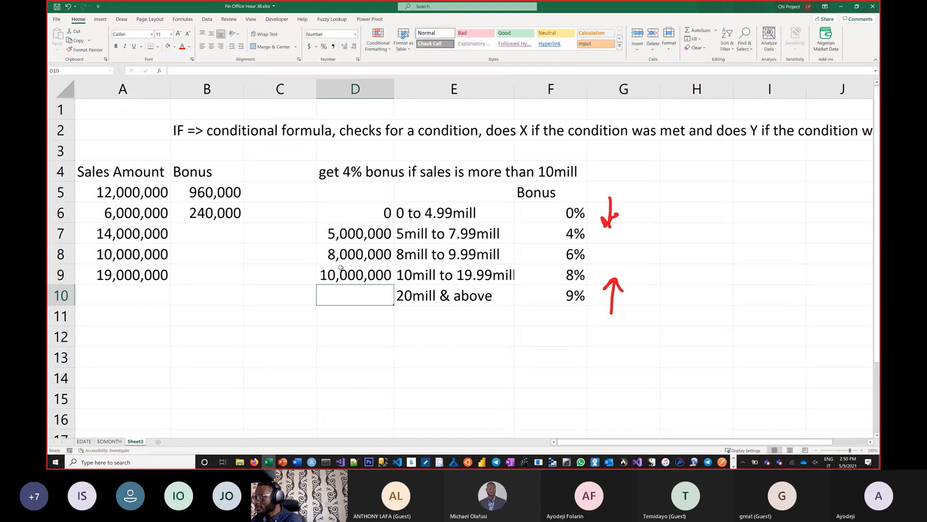
drag(394, 96, 403, 104)
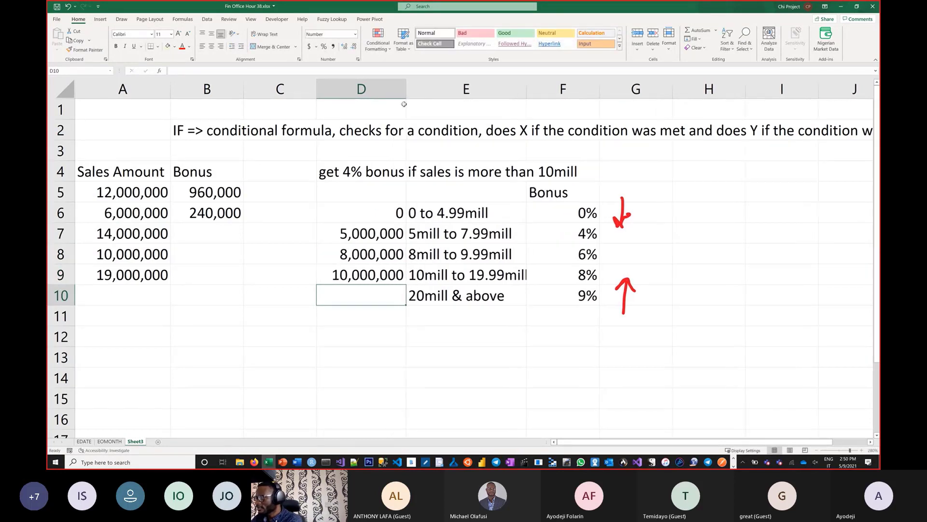
- Enter the lower limit 20e6 for the "20mill & above" band in D10
text(20e6)
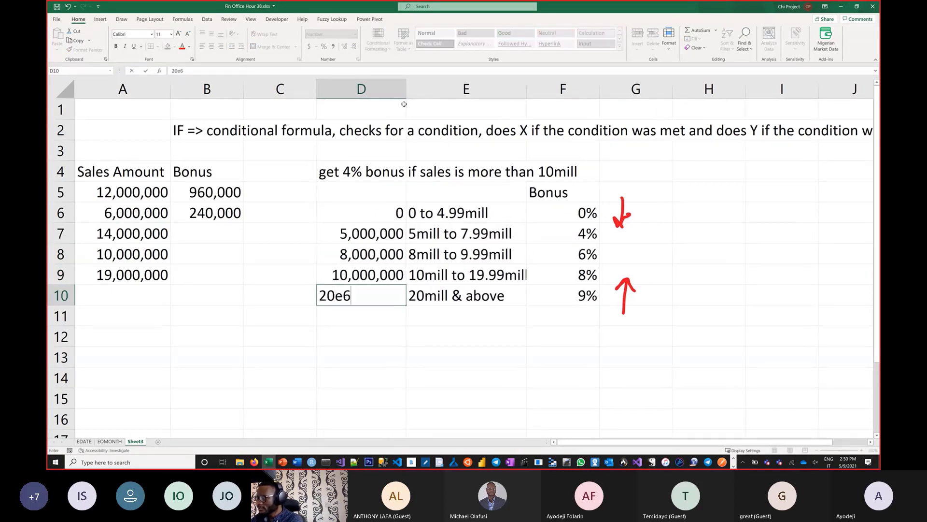
key(Return)
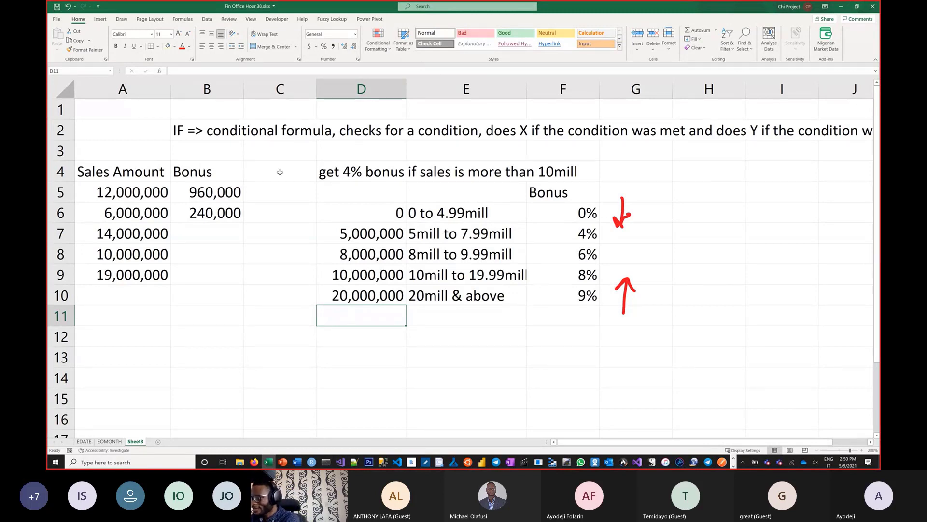
- Start a VLOOKUP formula in B7 with A7 as the lookup value and the absolute range $D$6:$F$10 as the table array
click(206, 232)
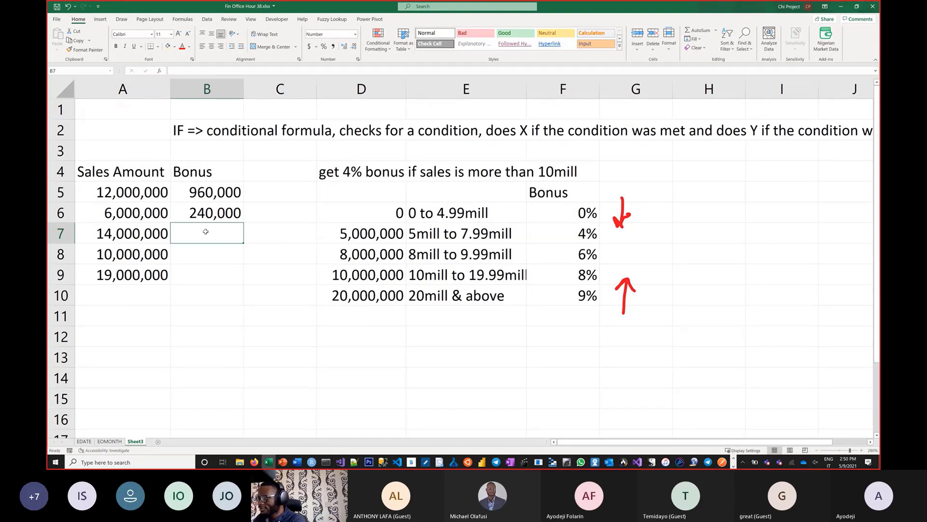
text(=c)
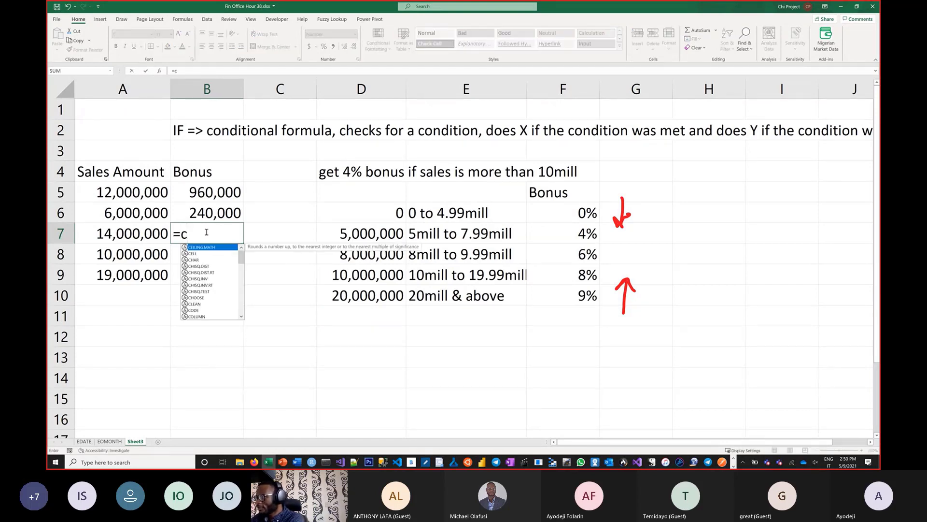
key(BackSpace)
text(vl)
key(Tab)
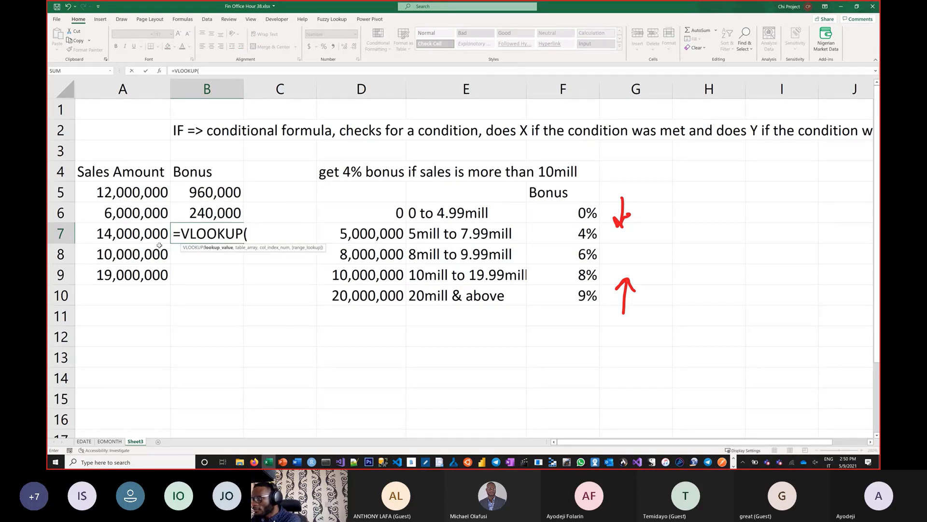
click(128, 230)
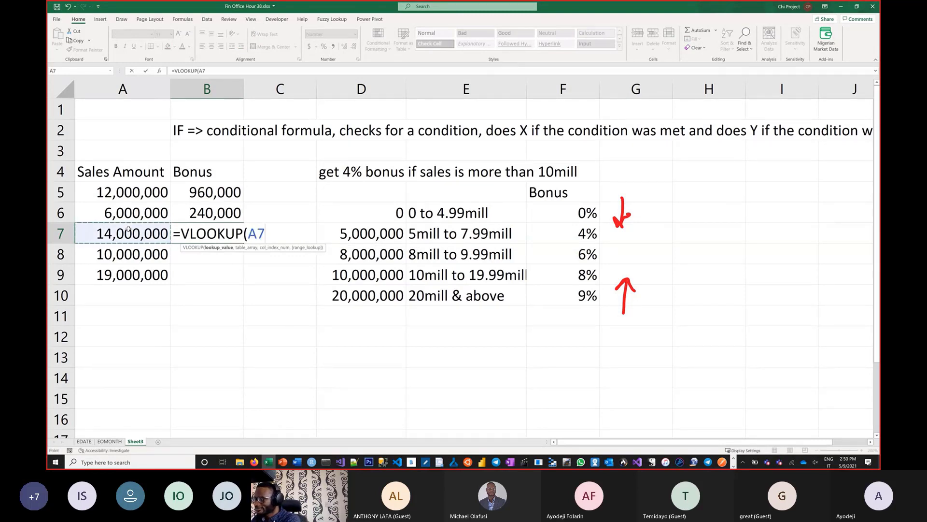
text(,)
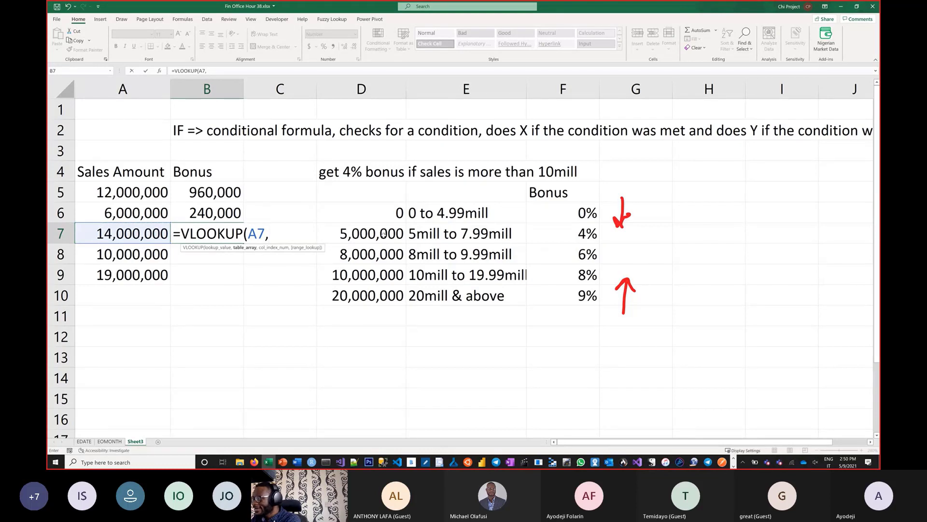
drag(369, 219, 399, 293)
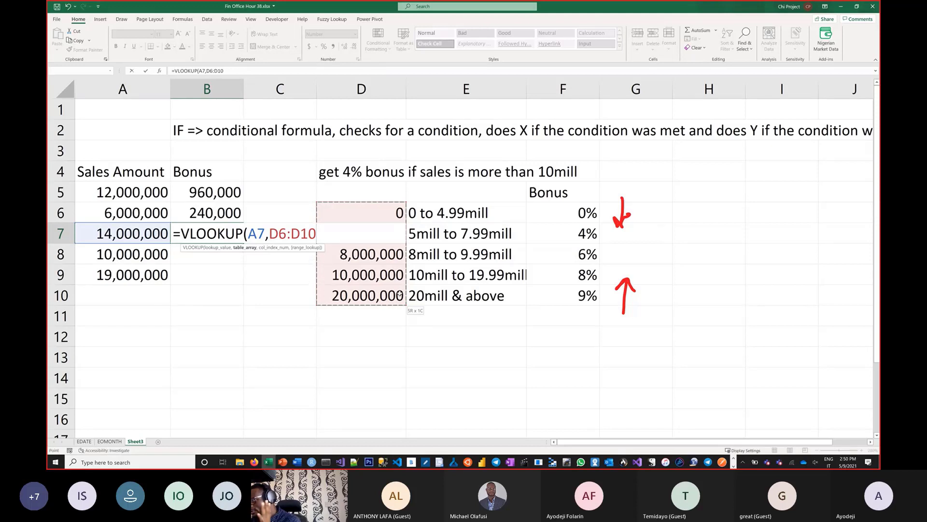
drag(400, 293, 554, 293)
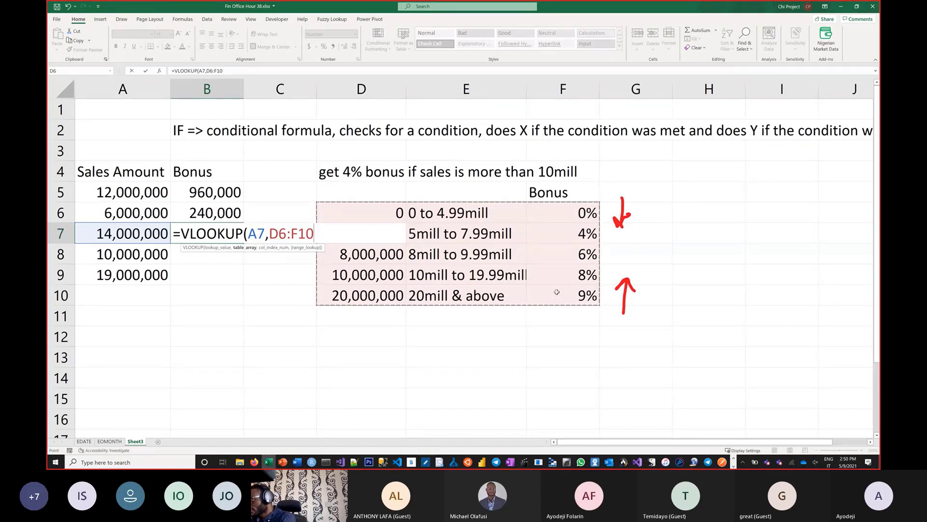
key(F4)
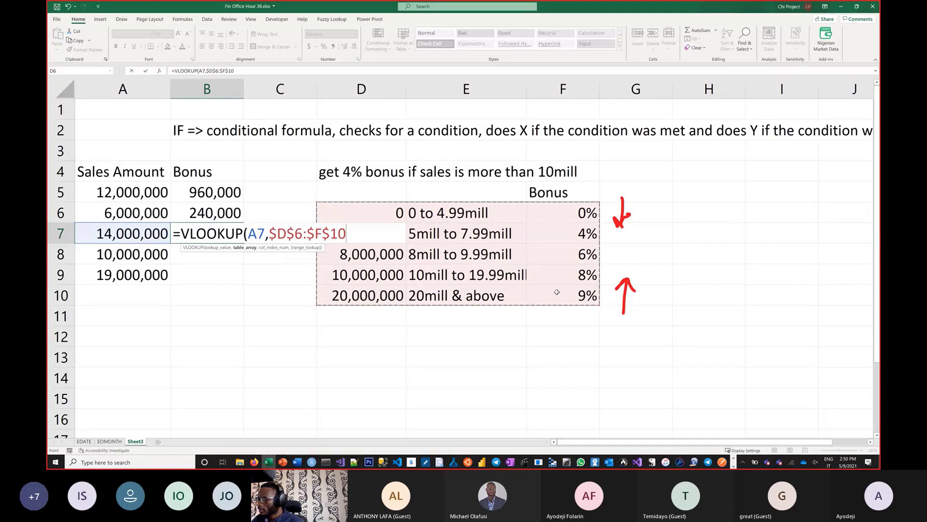
text(,)
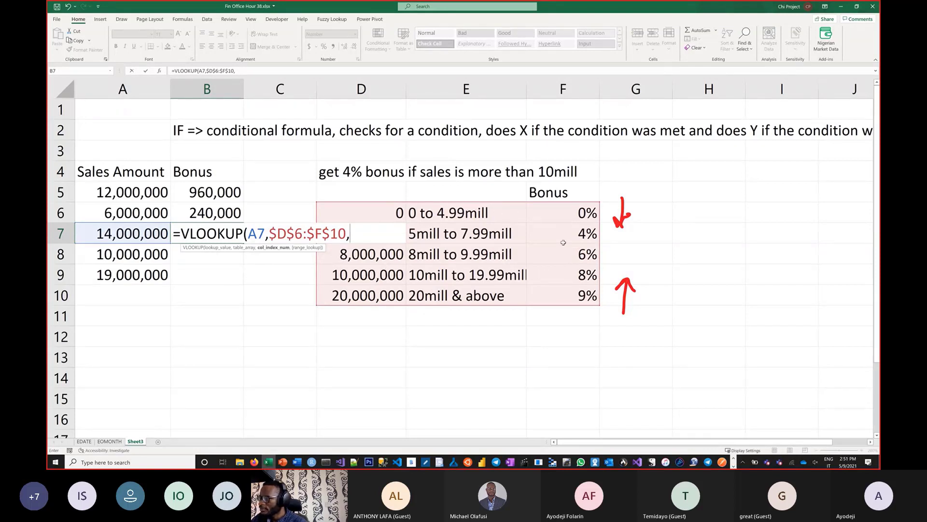
- Complete the B7 VLOOKUP with column index 3 and the approximate match option TRUE
text(3,)
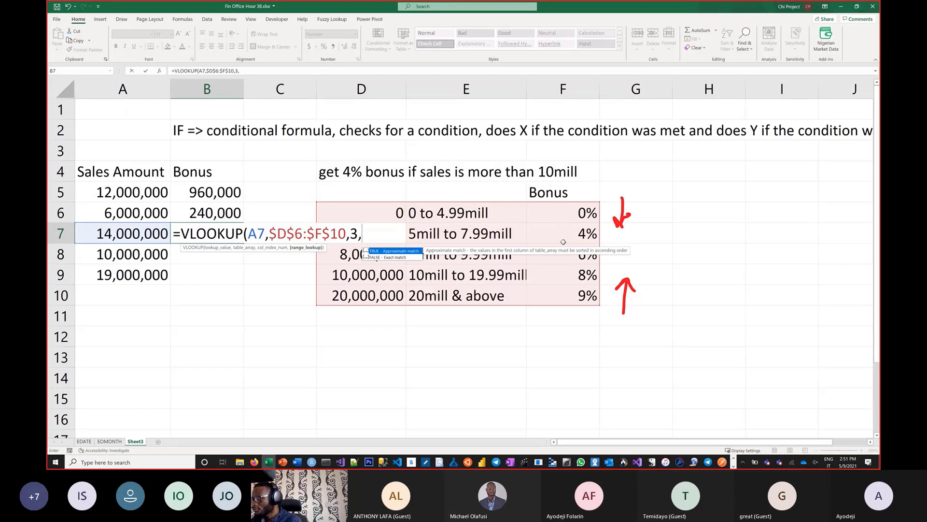
text(true)
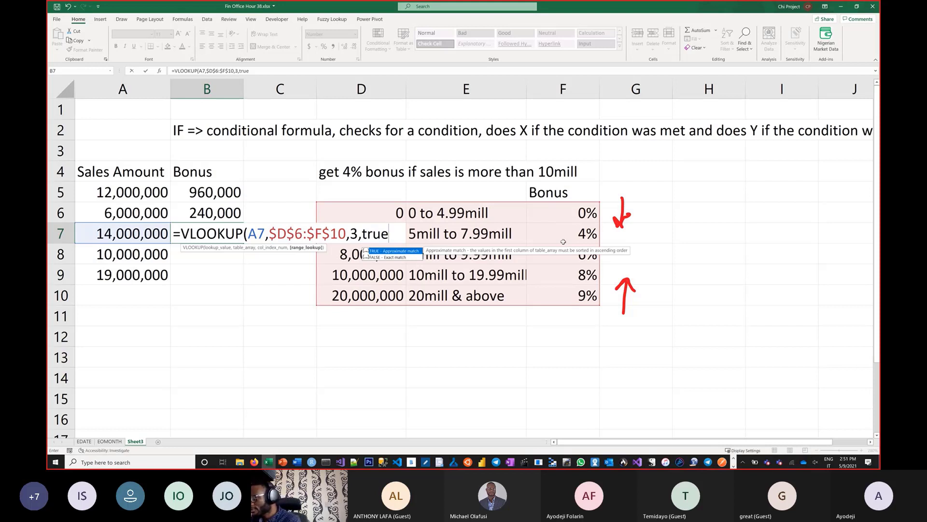
text())
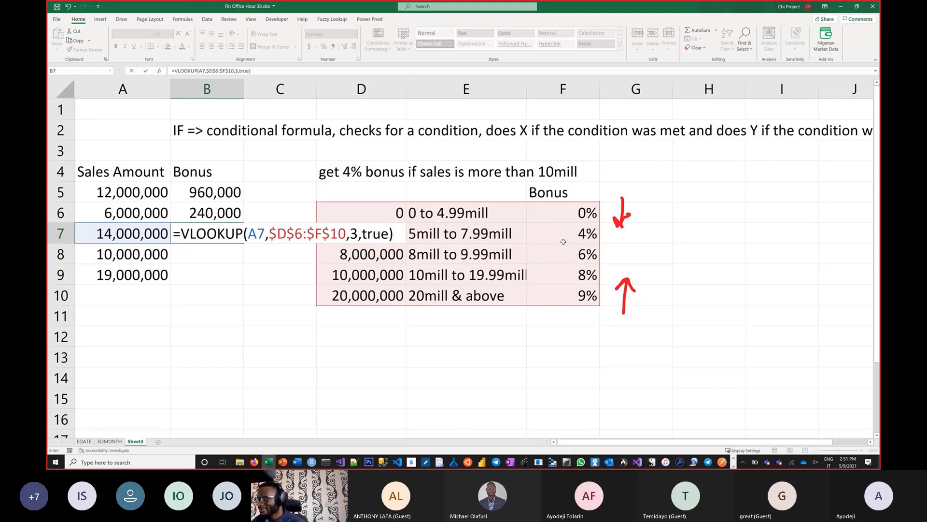
key(Return)
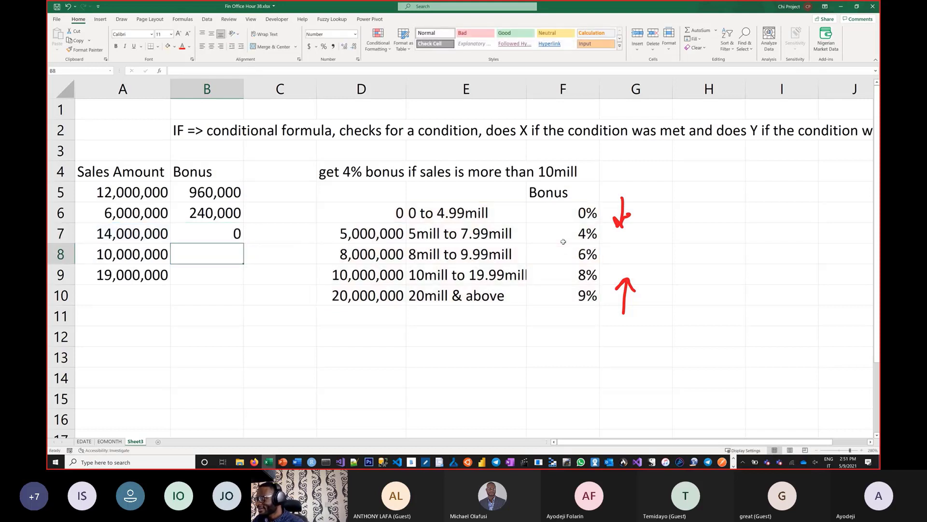
- Multiply the VLOOKUP in B7 by the sales amount in A7 and fill the formula down to B9
double_click(229, 234)
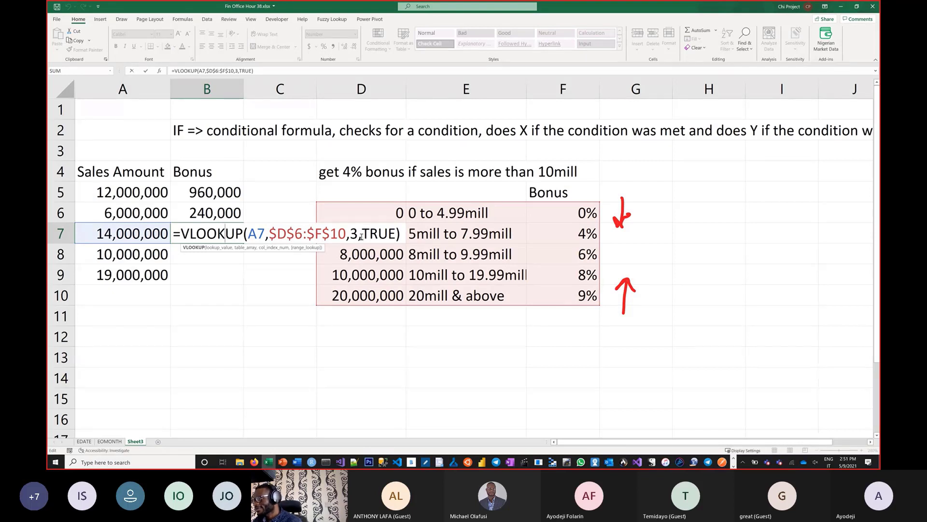
key(Escape)
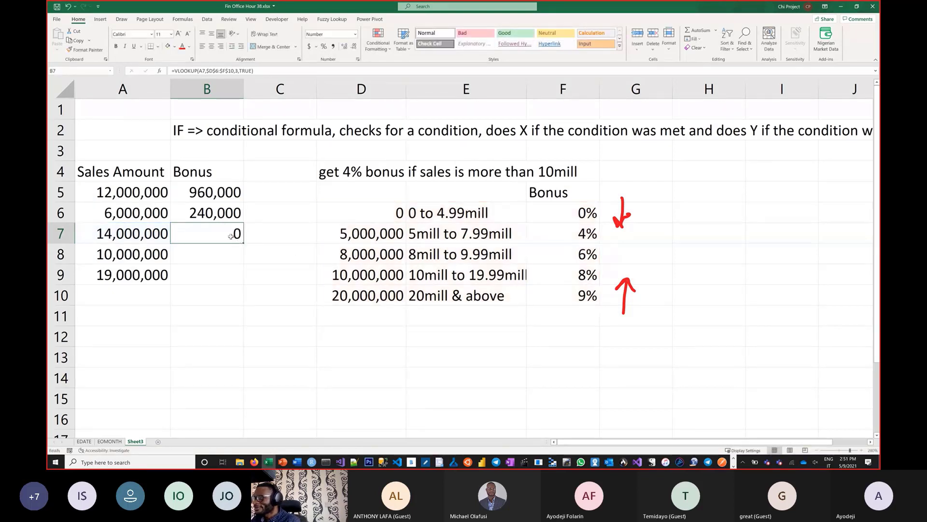
double_click(230, 234)
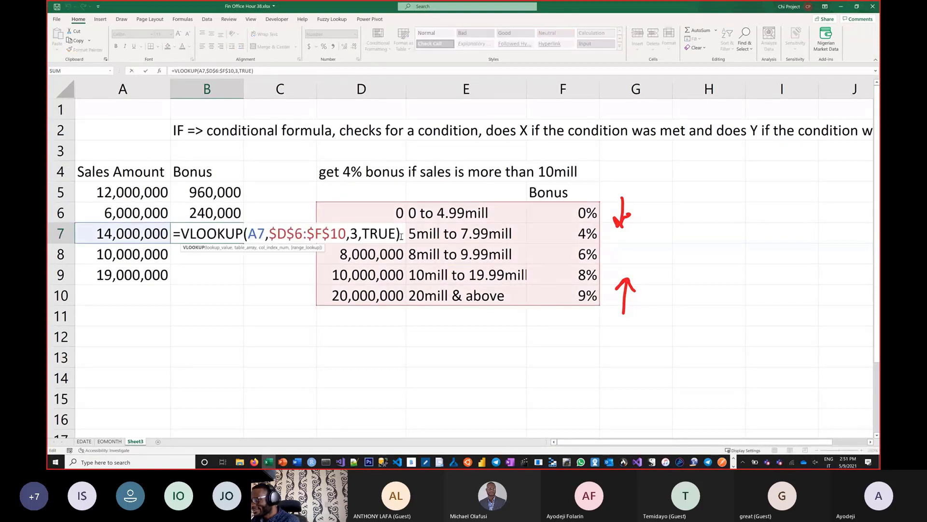
click(400, 245)
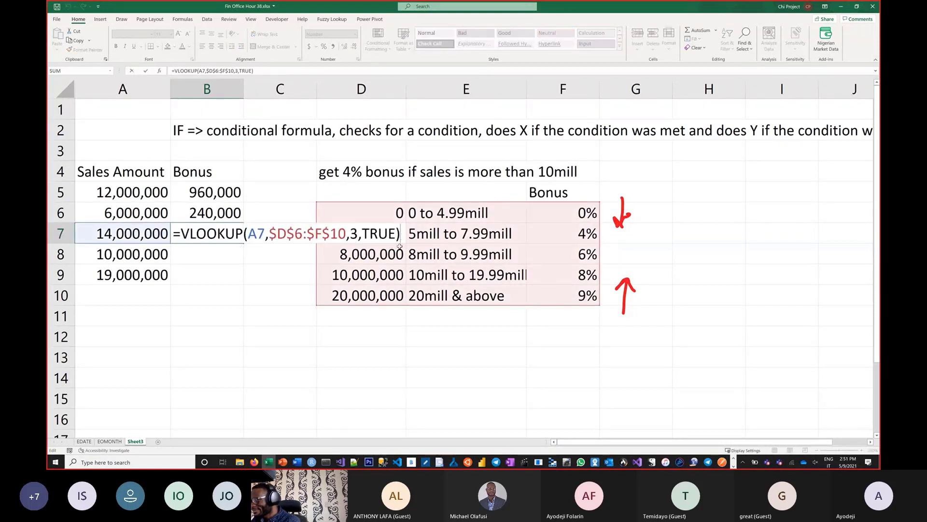
click(152, 235)
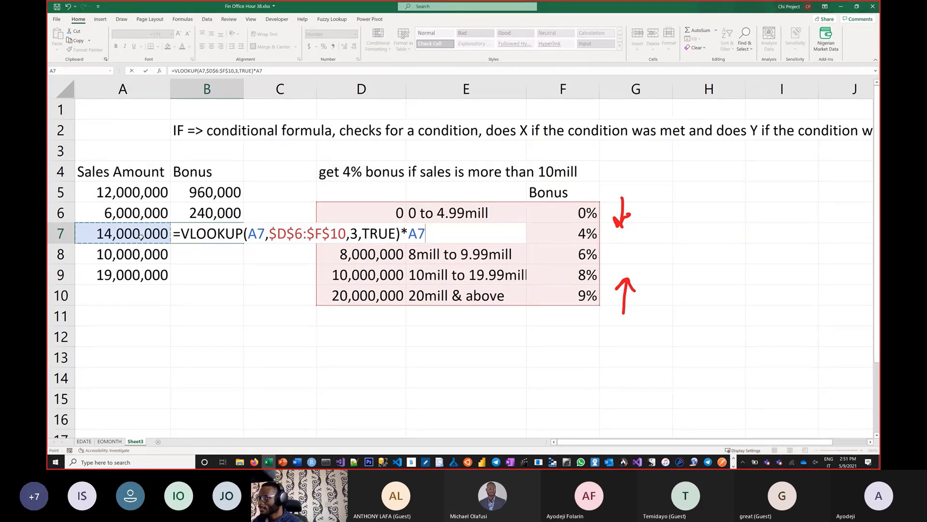
key(Return)
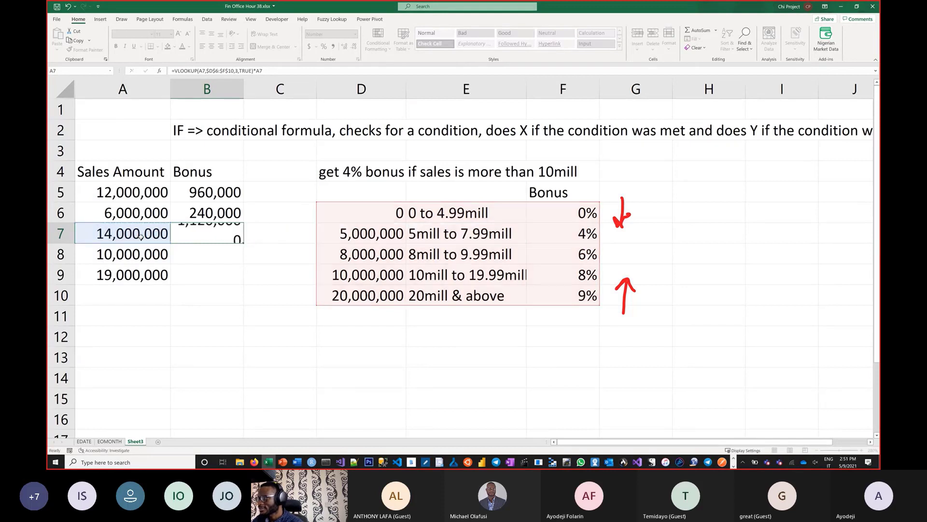
click(219, 237)
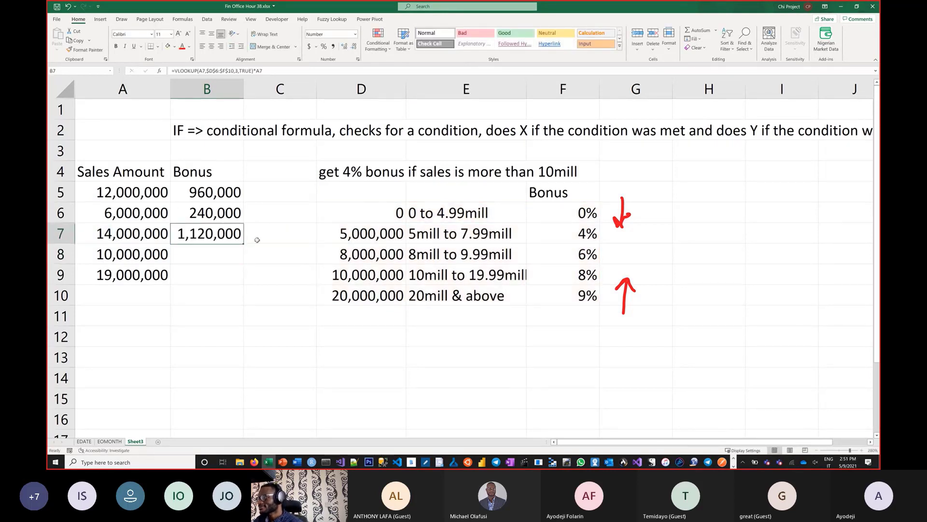
drag(246, 245, 233, 278)
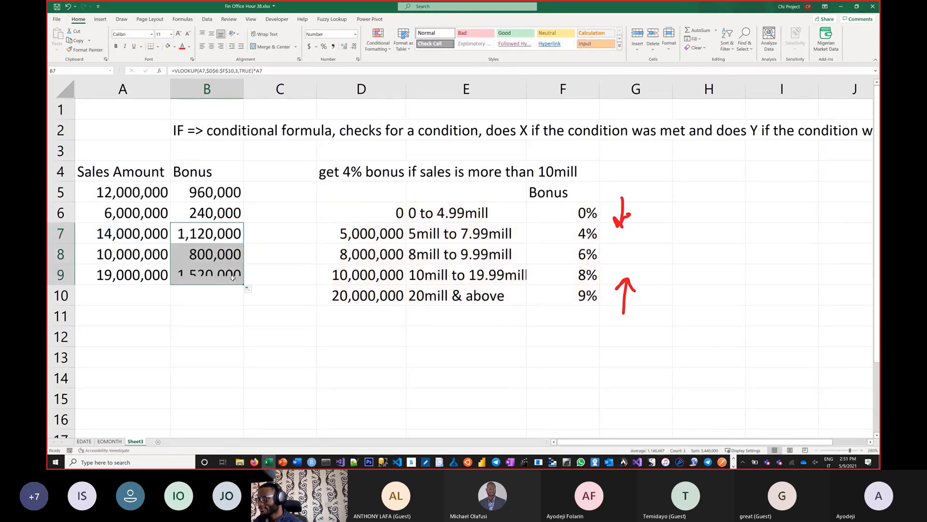
- Check the sales amount in A8 against the "10mill to 19.99mill" band in row 9 and its bonus rate
click(144, 257)
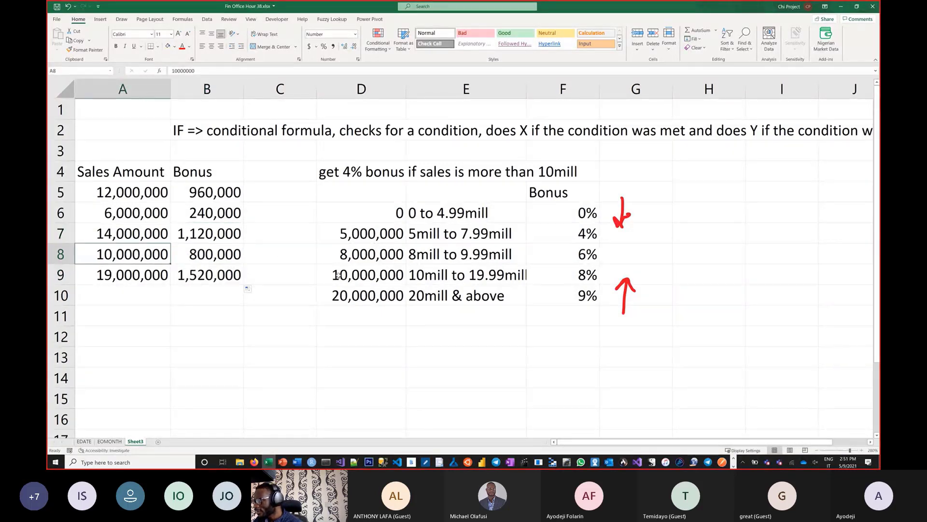
drag(338, 275, 483, 276)
click(572, 275)
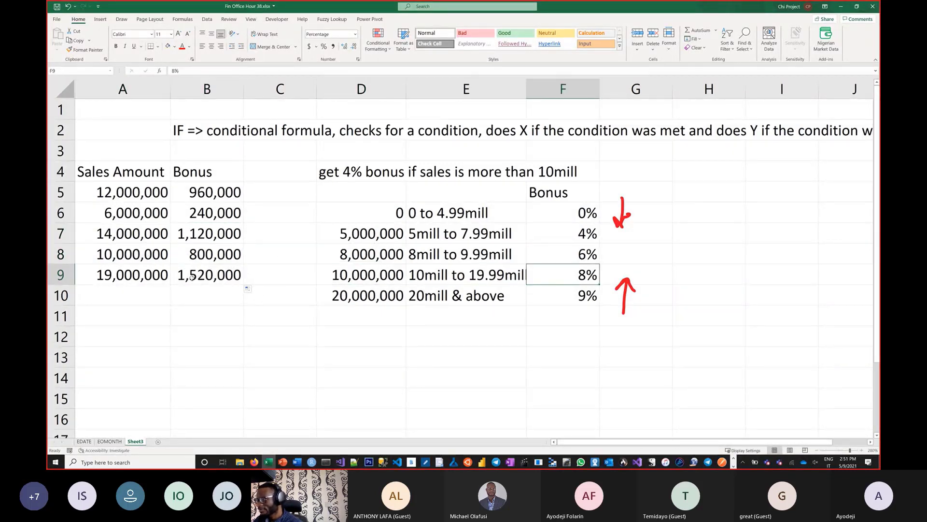
- Move the VLOOKUP formula from B8 to C8 and fill it up to C5
click(200, 259)
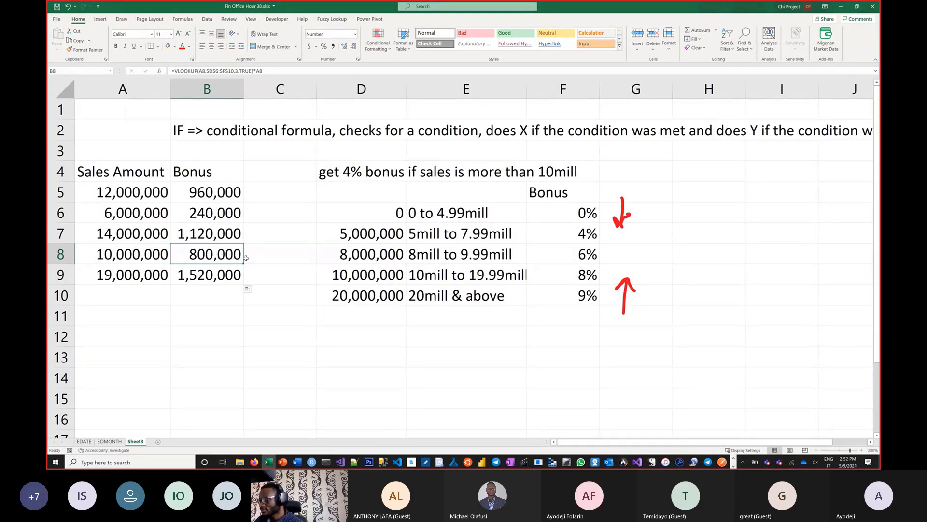
drag(245, 259, 369, 189)
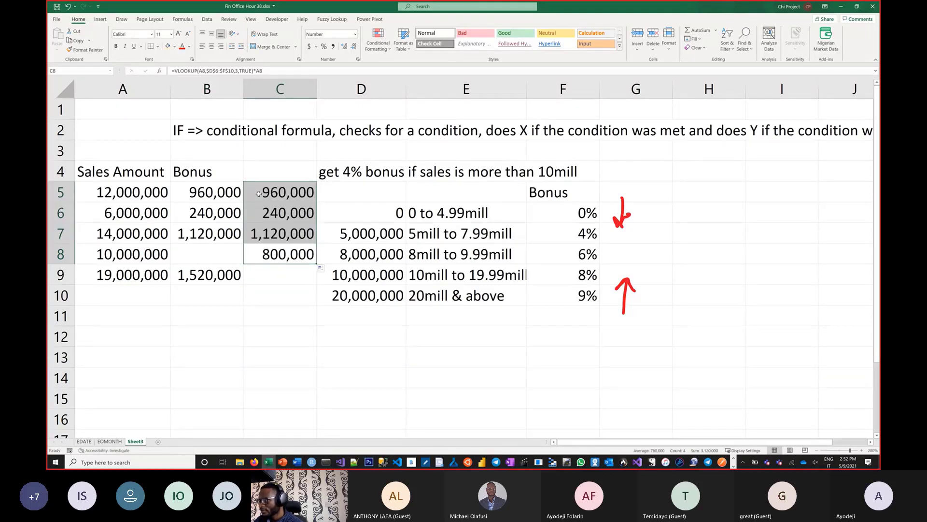
- Compare the nested IF formula in B5 with the VLOOKUP formula in C5
click(226, 192)
key(Right)
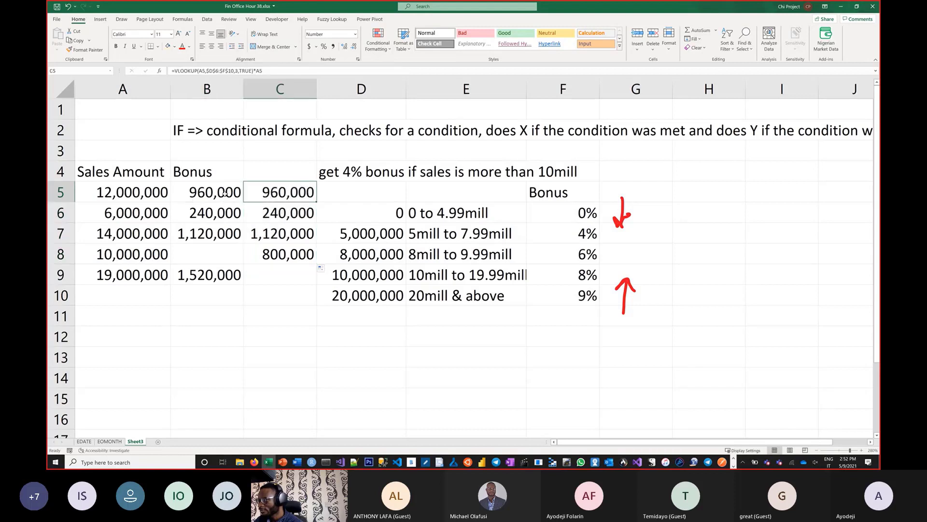
double_click(224, 193)
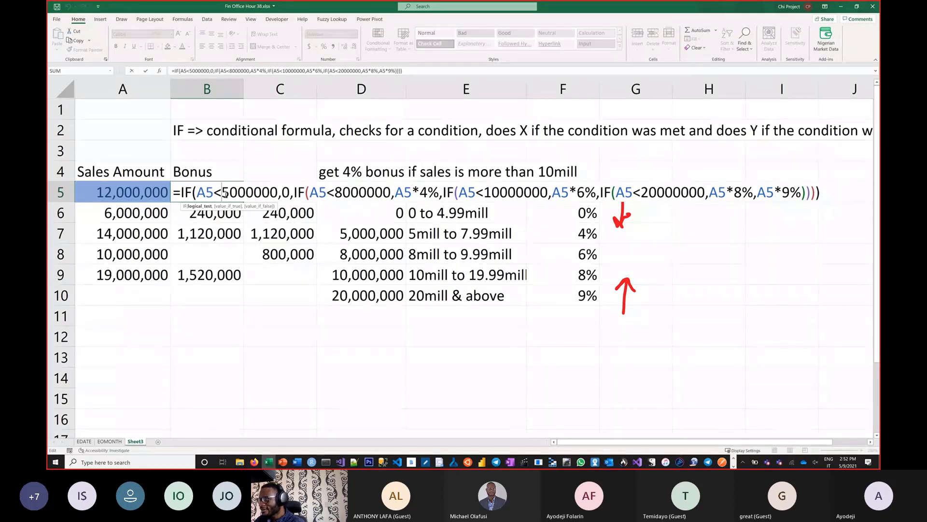
key(Escape)
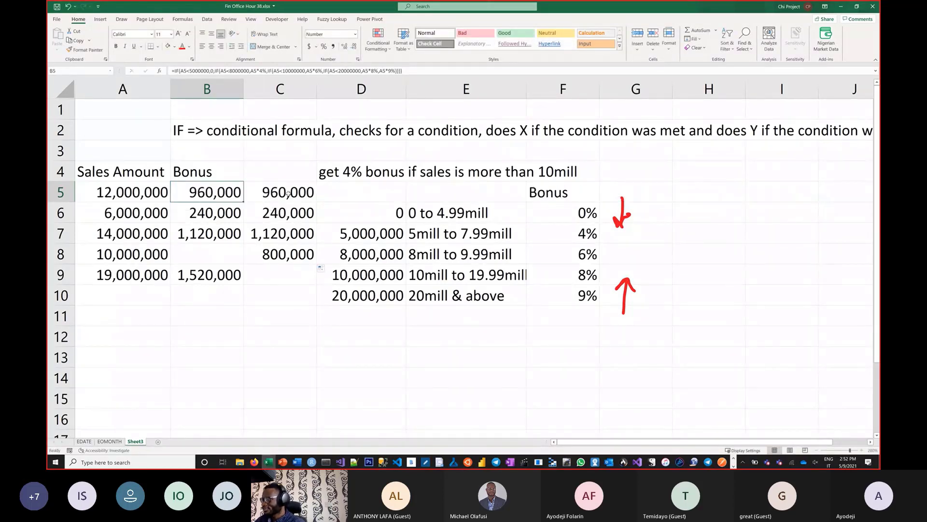
double_click(288, 193)
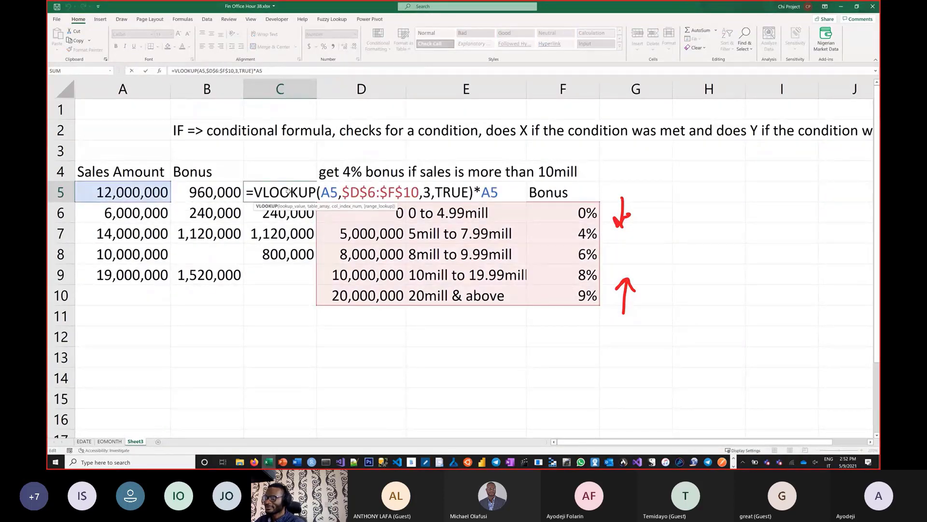
key(Escape)
- Enter the note "VLOOKUP can be used for range type of condition" in C12
click(312, 332)
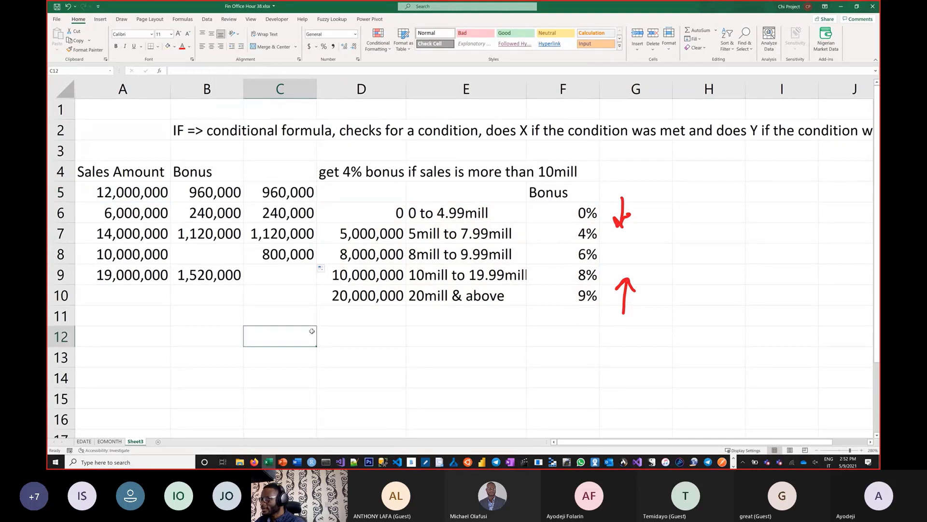
text(VLOOK)
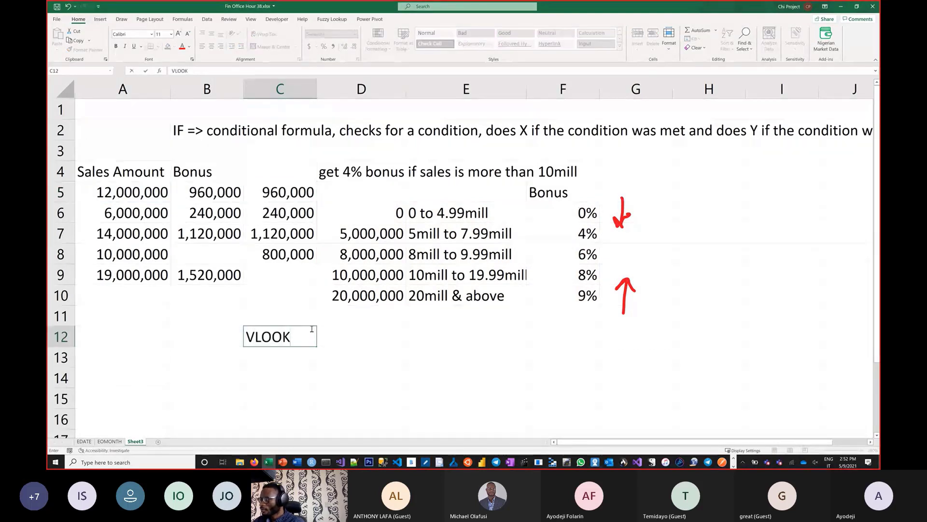
text(UP can )
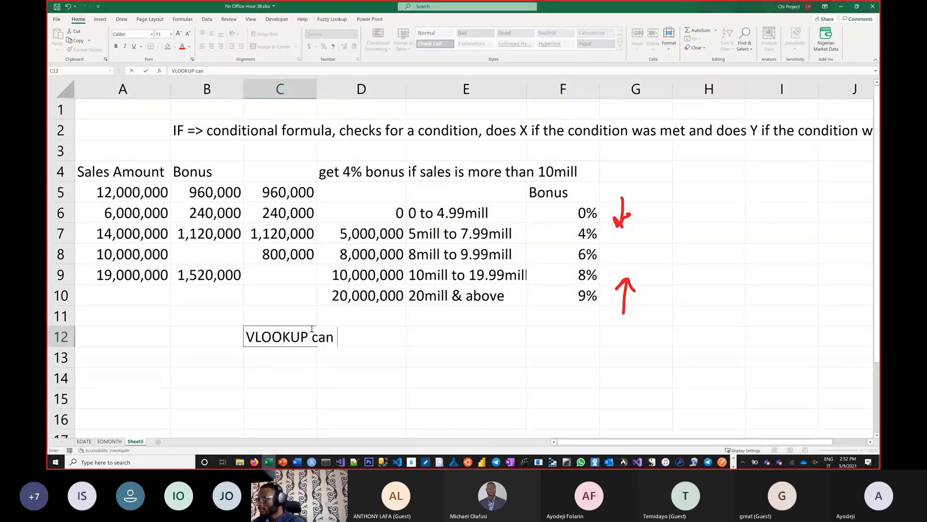
text(be used for )
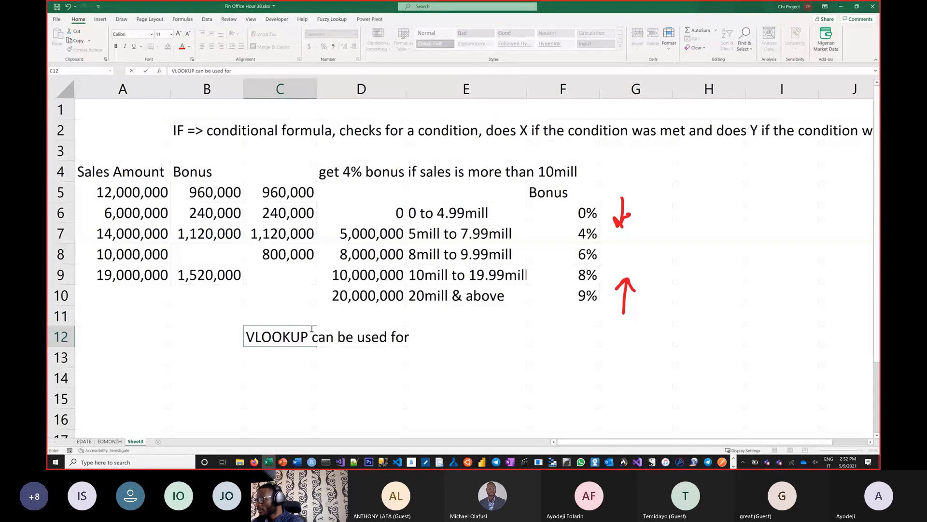
text(range t)
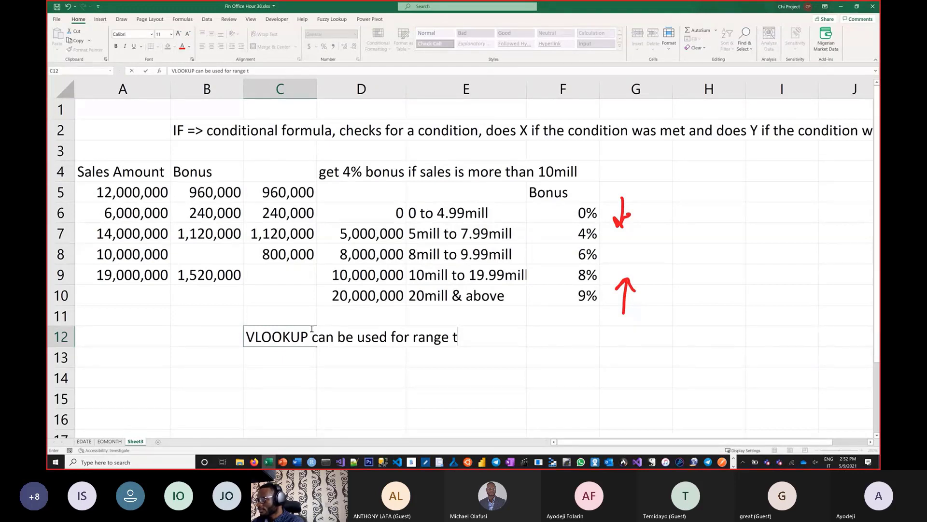
text(u)
key(BackSpace)
text(ype)
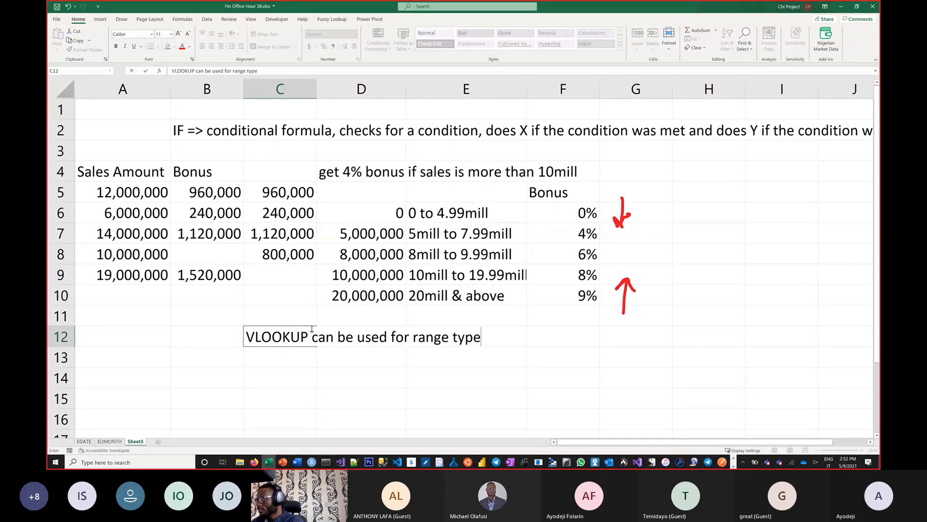
text( of condi)
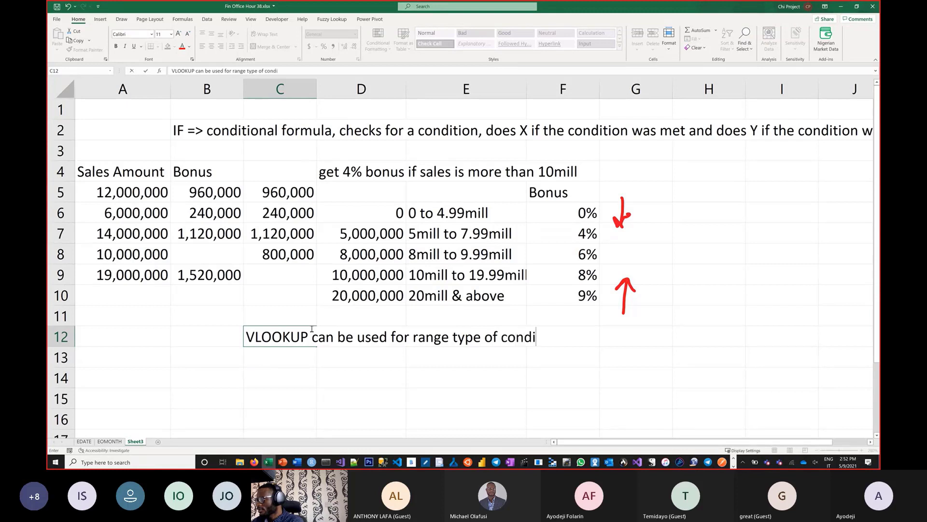
text(tion)
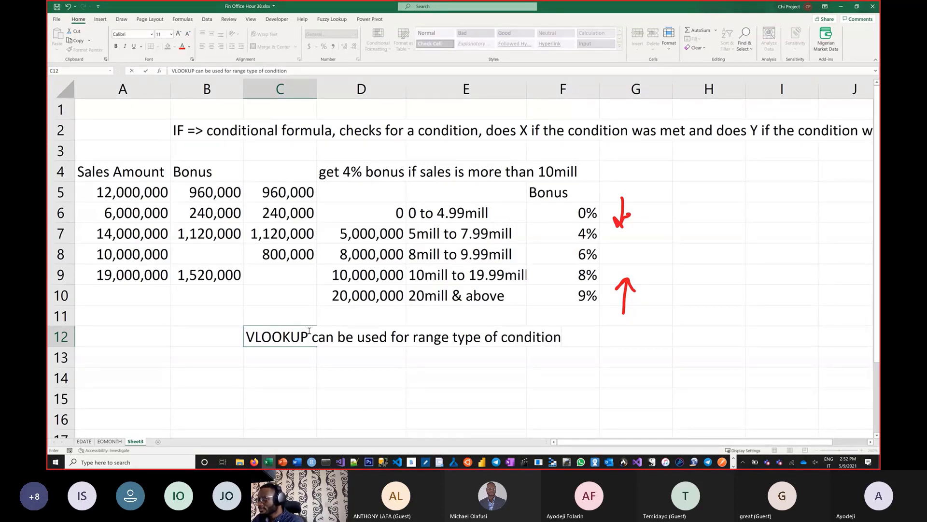
- Insert "number based" before "condition" in the C12 note about VLOOKUP
click(500, 338)
text(b)
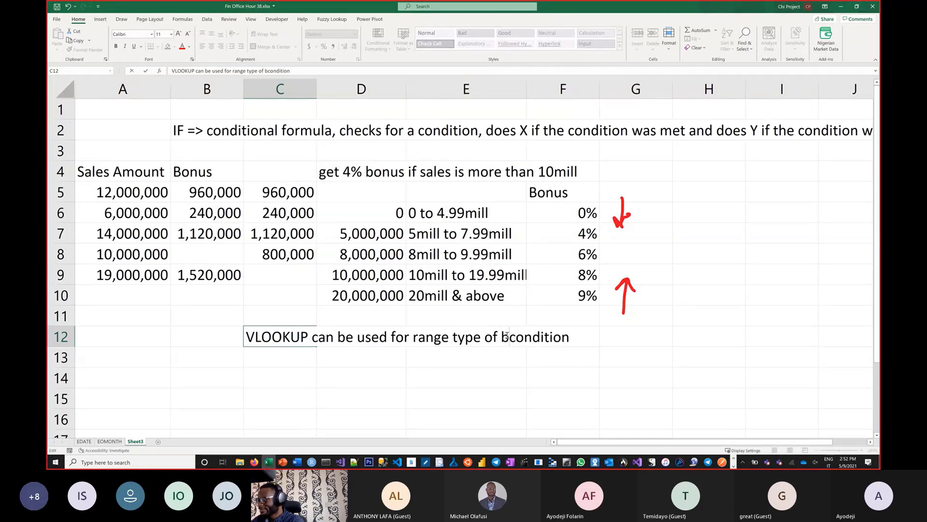
key(BackSpace)
text(number)
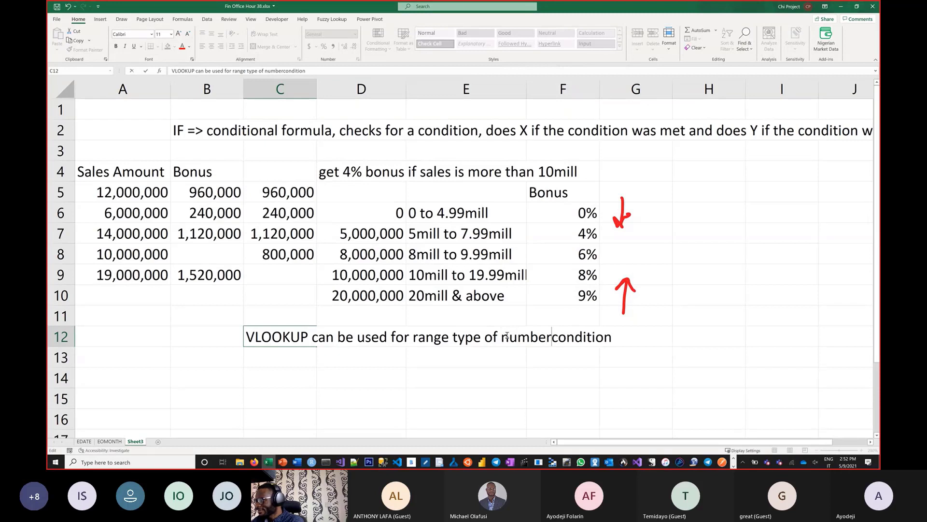
text( based)
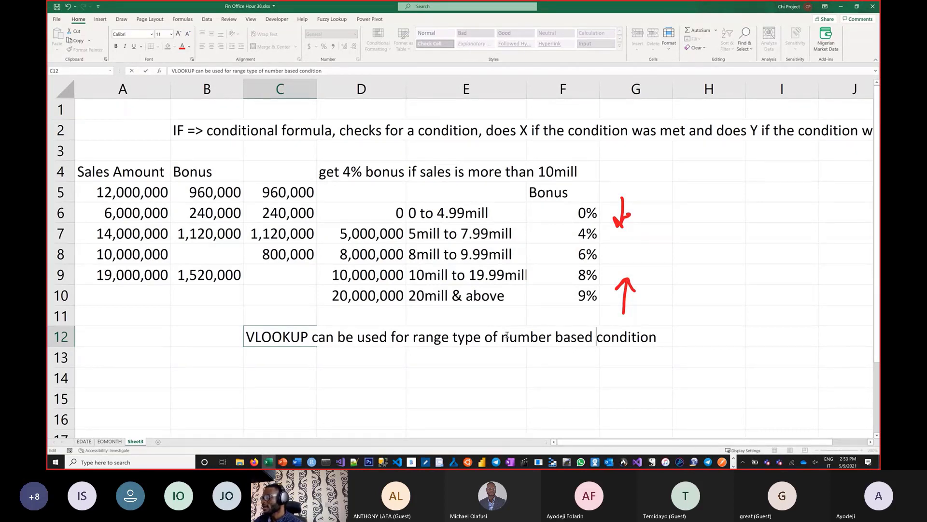
key(Return)
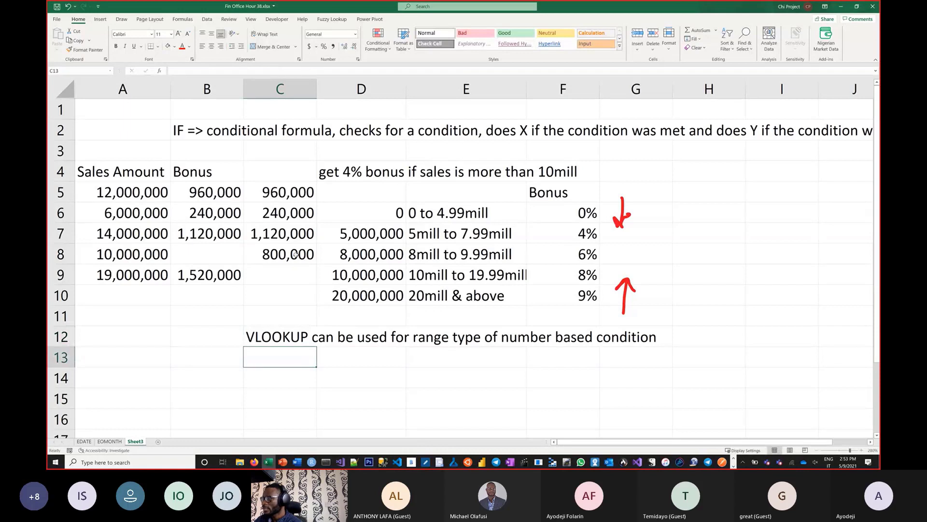
- Fill the VLOOKUP bonus formula from C8 down to C9 and from B9 up to B8
click(296, 254)
drag(315, 263, 315, 282)
click(235, 271)
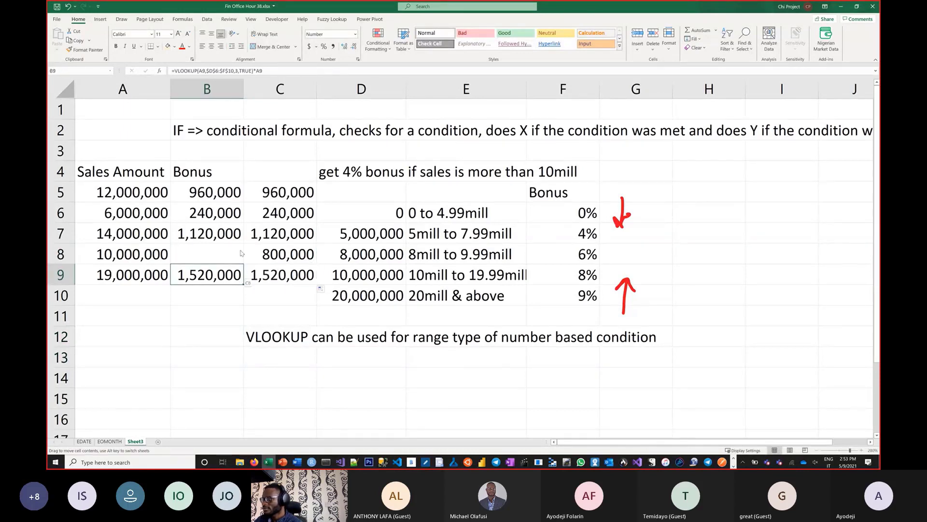
drag(244, 273, 238, 249)
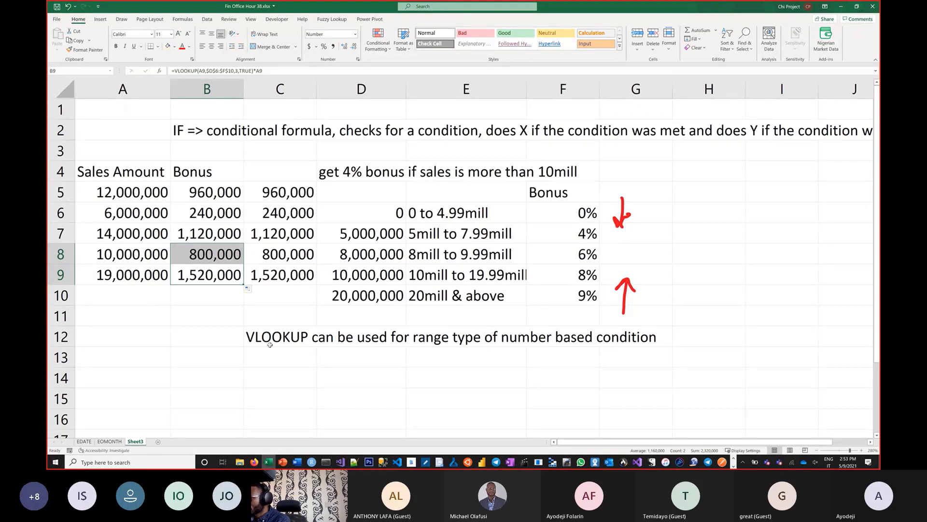
click(292, 322)
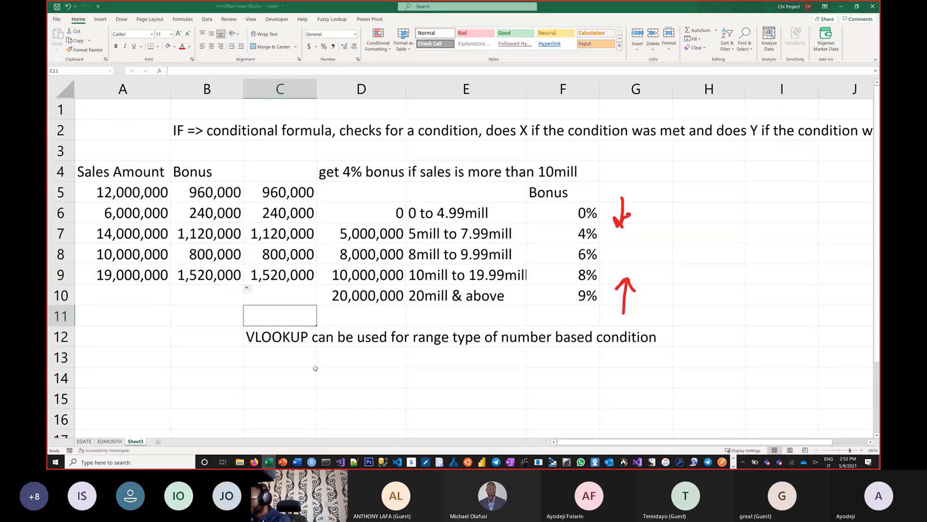
- Switch to the PowerPoint slide "The Formulas" and highlight SWITCH, item 12 in the list
click(554, 462)
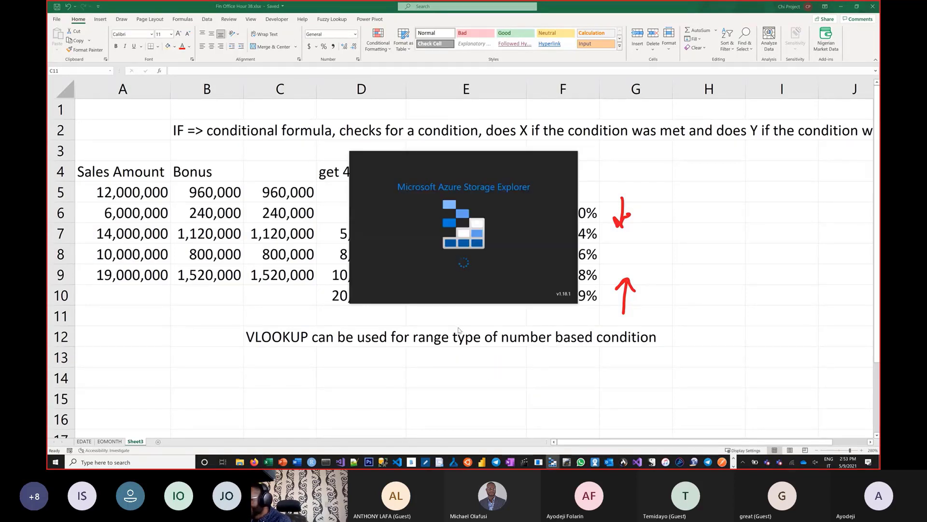
key(alt+Tab)
key(alt+Tab)
key(alt+Tab)
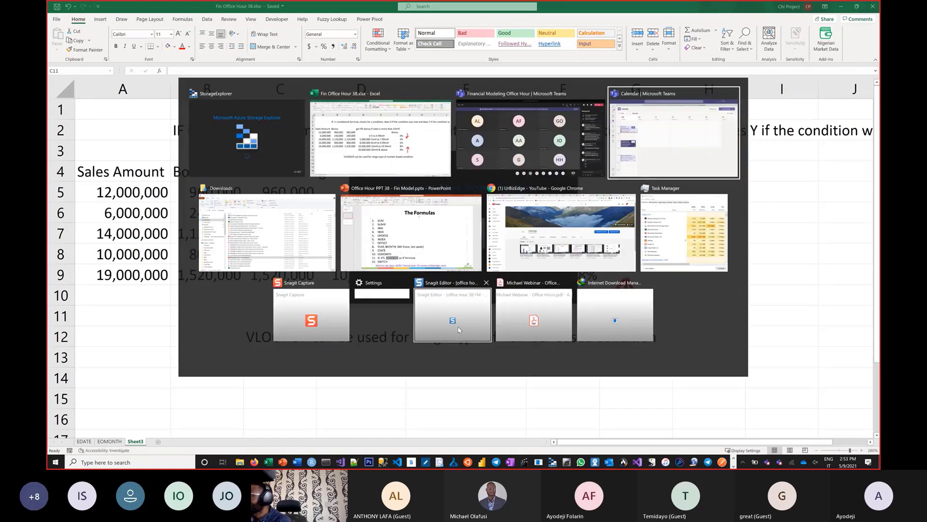
key(alt+Tab)
key(alt+Tab)
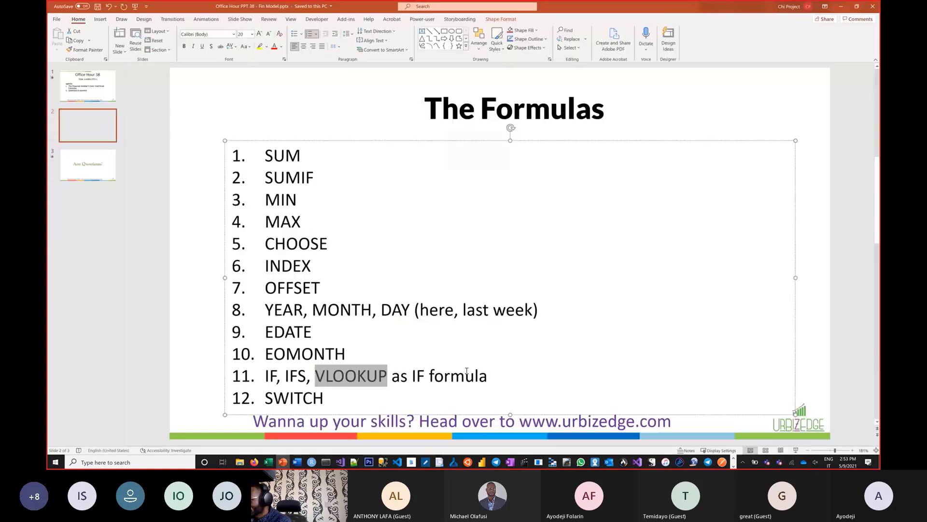
double_click(289, 399)
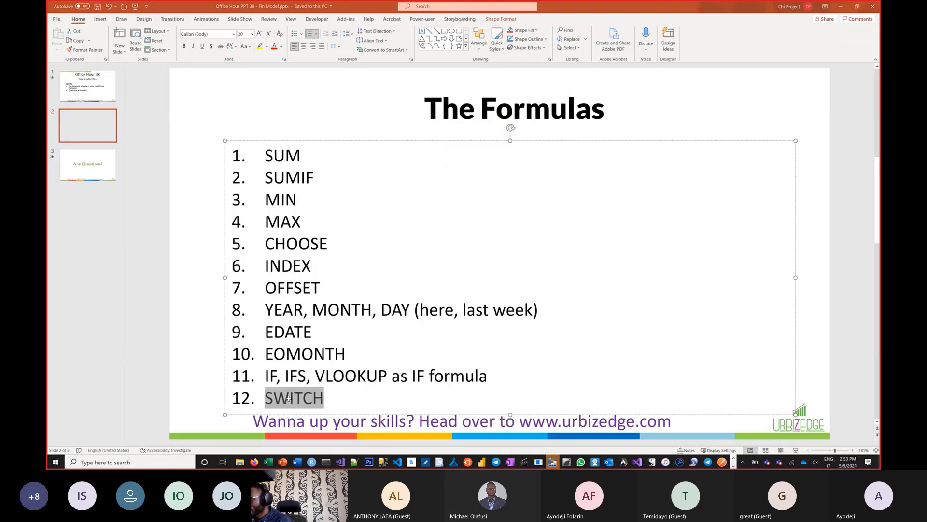
- Return to the Excel workbook and enter the note "SWITCH allows to do IF for category type of condition" in B14
key(alt+Tab)
click(160, 378)
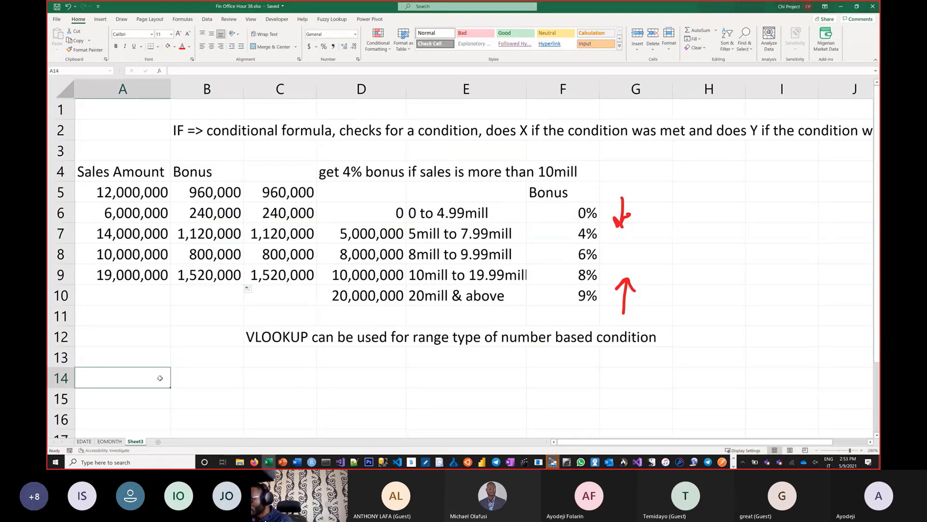
click(230, 380)
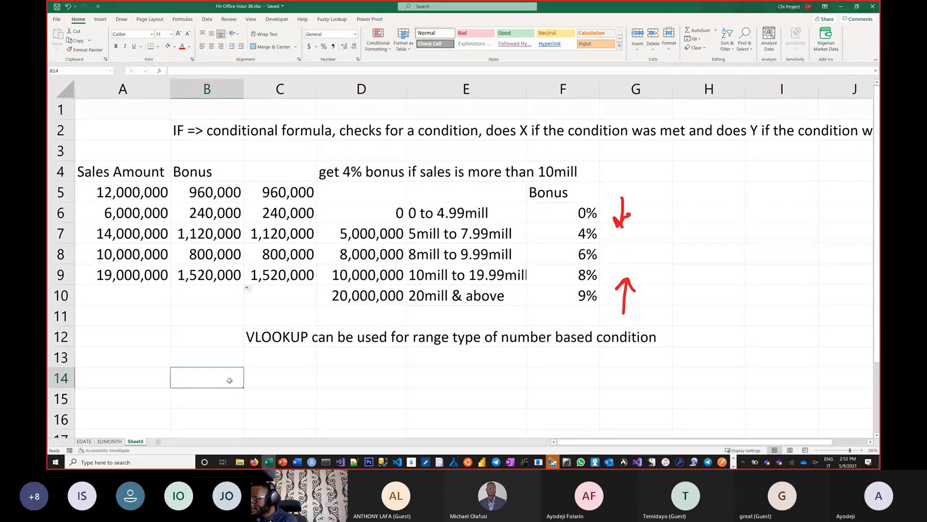
text(SWITCH )
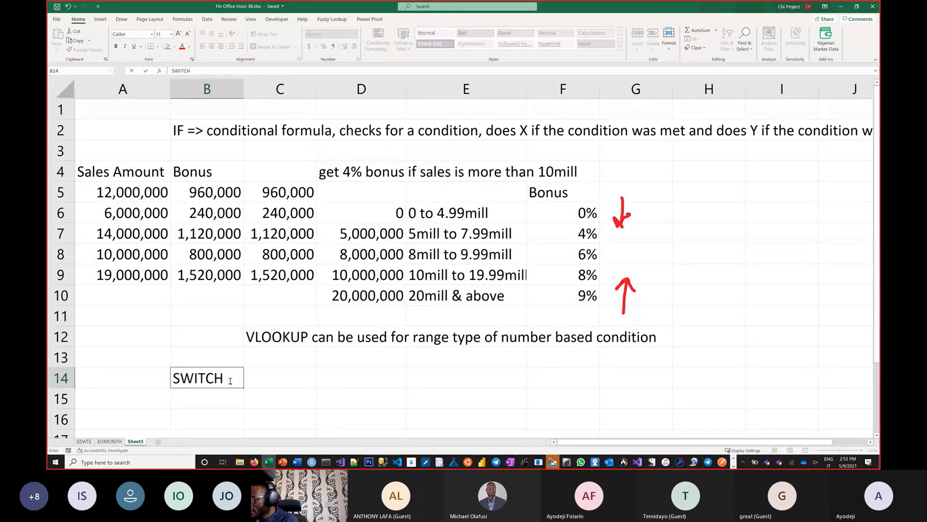
text(allows )
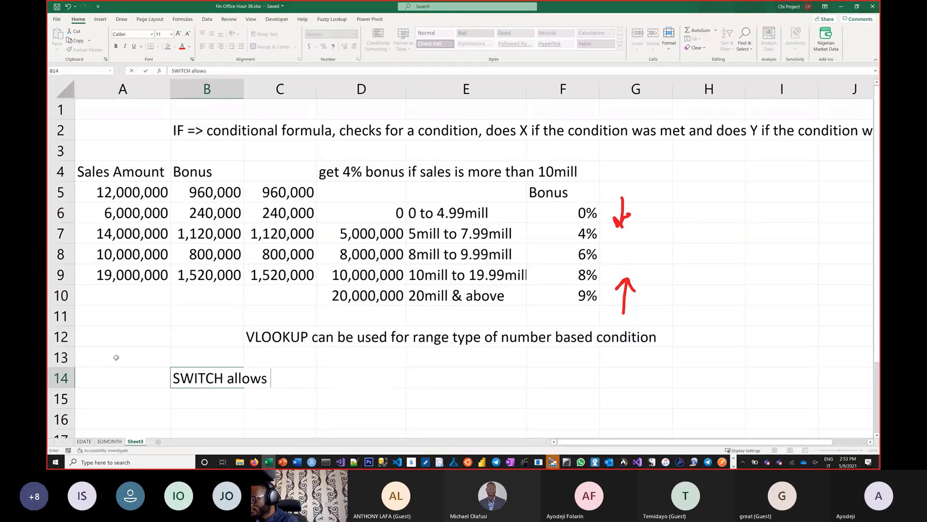
text(to do )
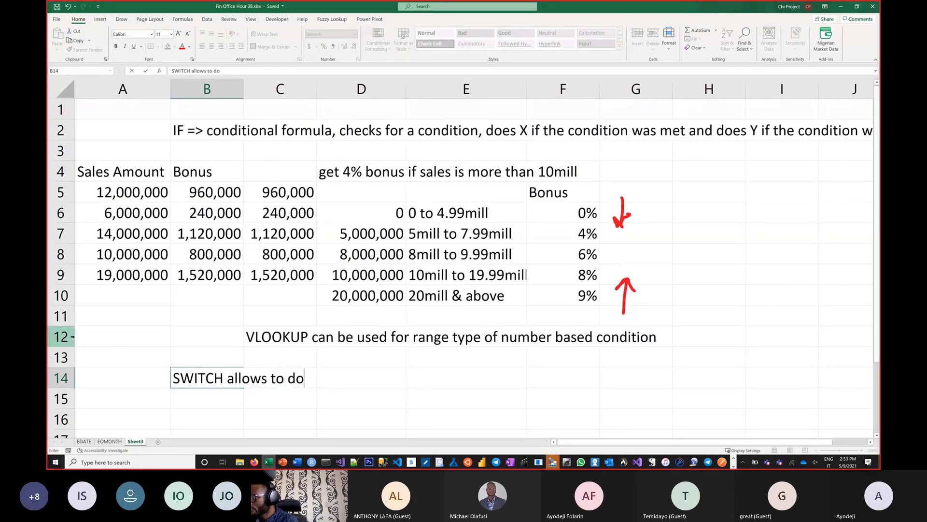
text(IF for )
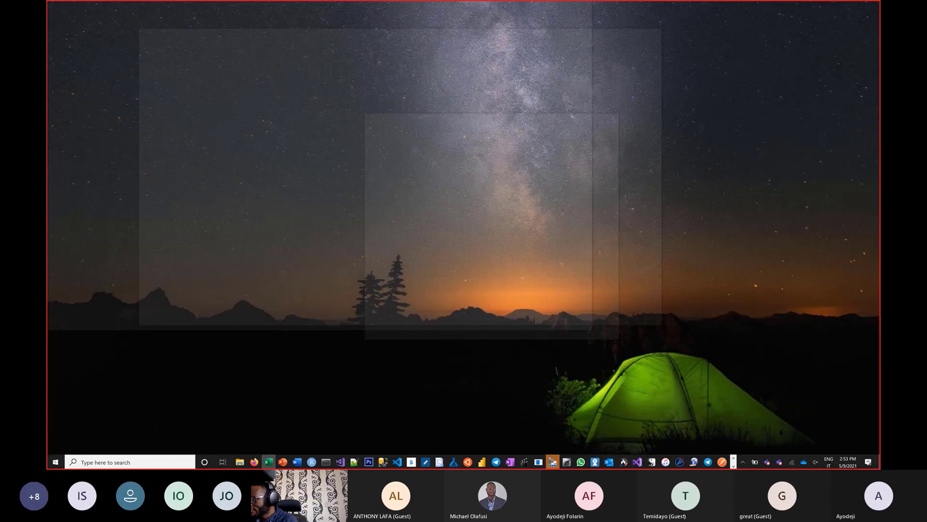
text(category tyoe)
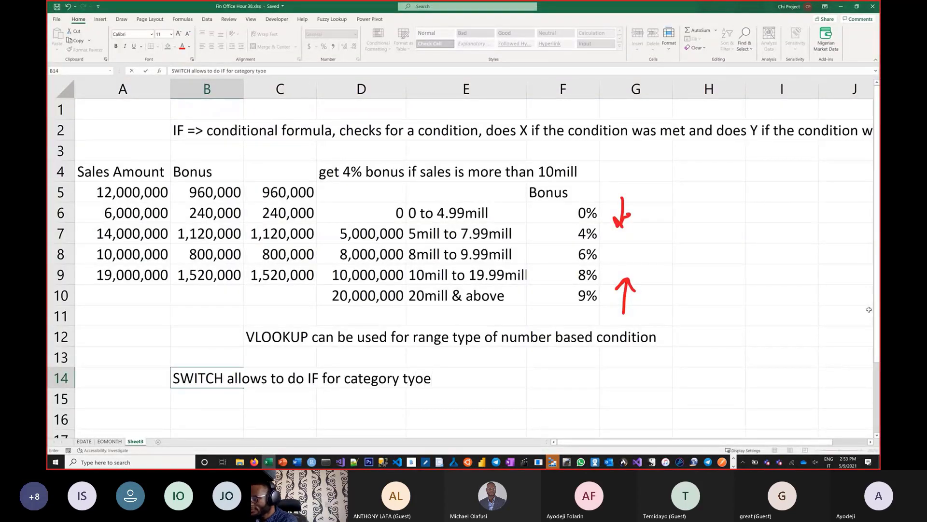
key(BackSpace)
key(BackSpace)
text(pe of)
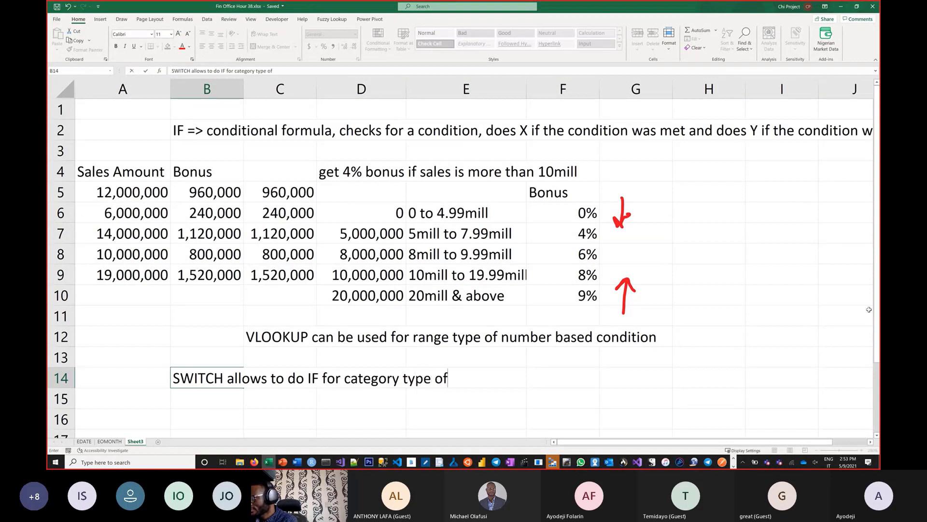
text( condition)
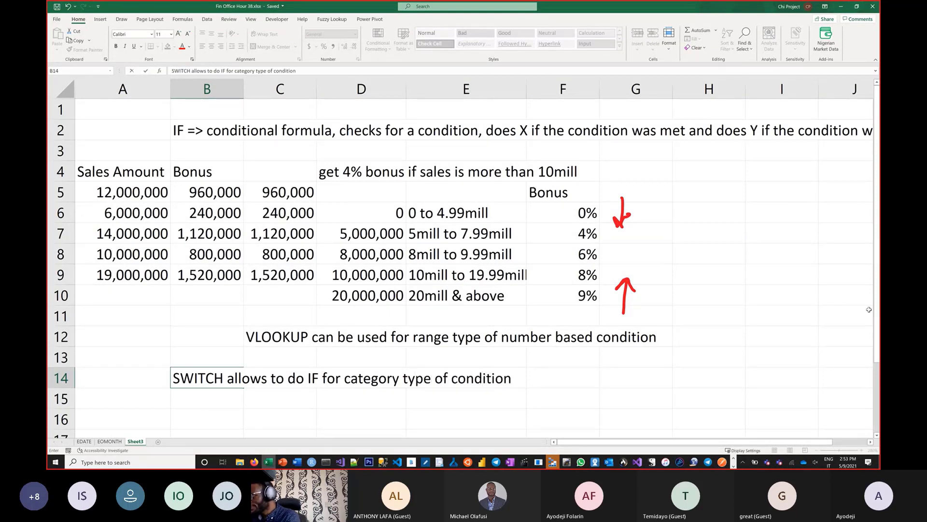
key(Return)
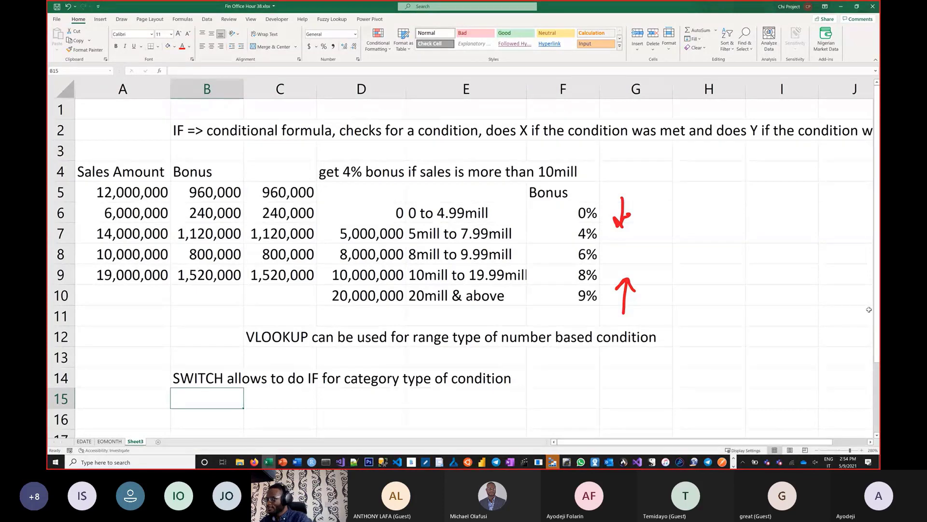
scroll(422, 294, down, 2)
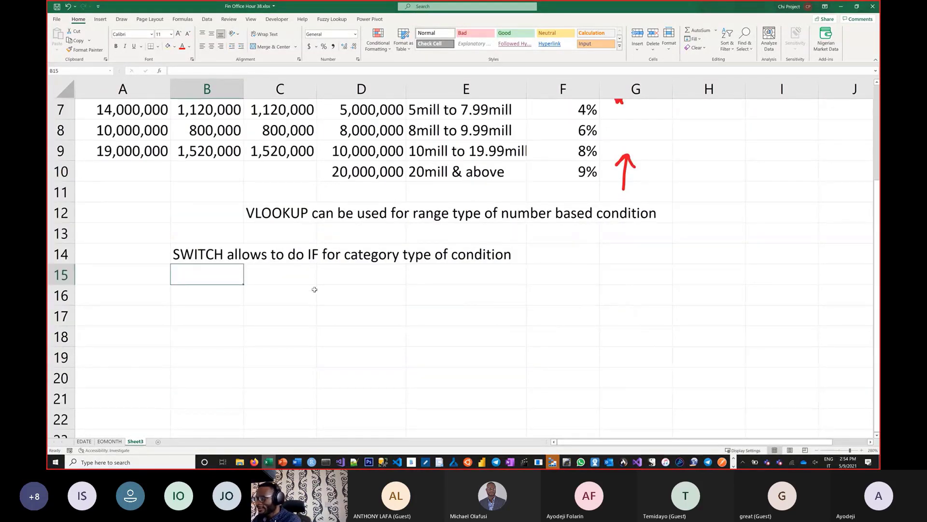
click(196, 300)
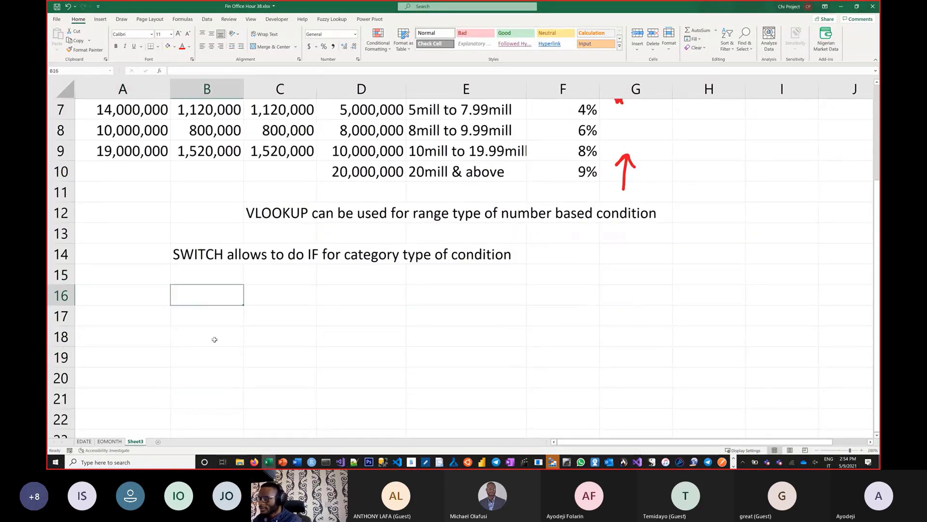
text(STud)
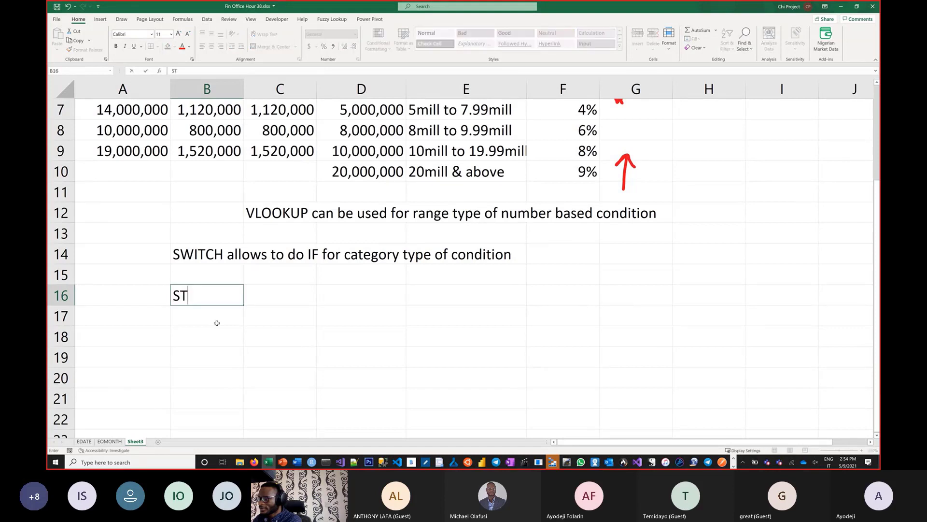
key(BackSpace)
key(BackSpace)
key(BackSpace)
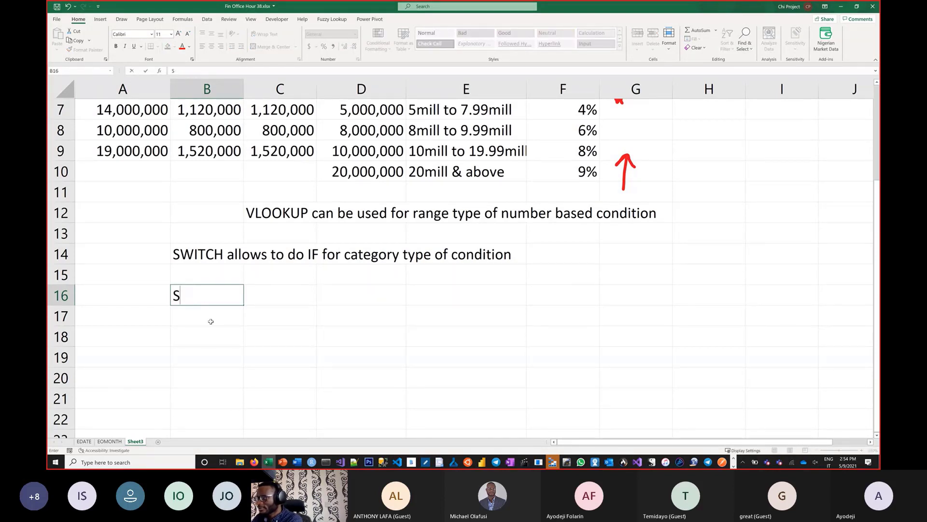
key(Escape)
- Rename the worksheet Sheet3 as "IF, IFS, VLOOKUP, SWITCH"
click(186, 247)
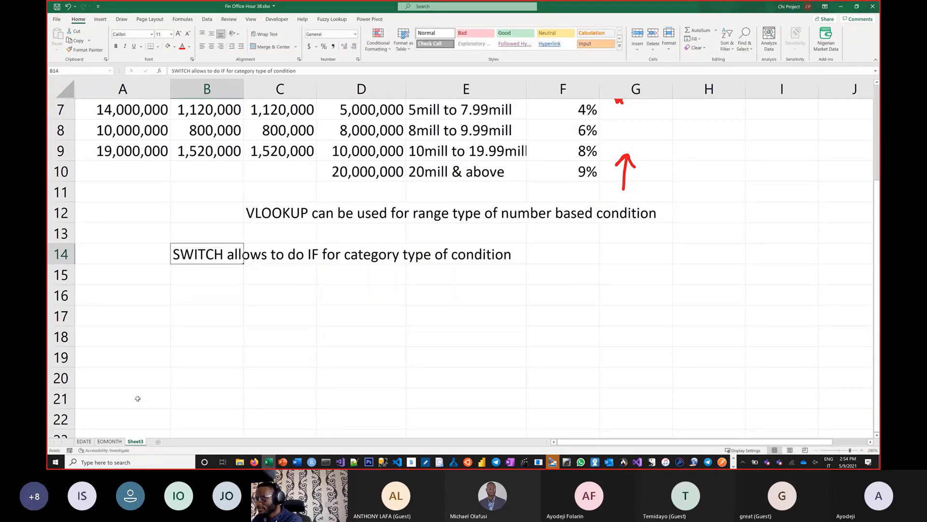
double_click(143, 442)
text(IF, IFS, VLOOKUP, SWITCH)
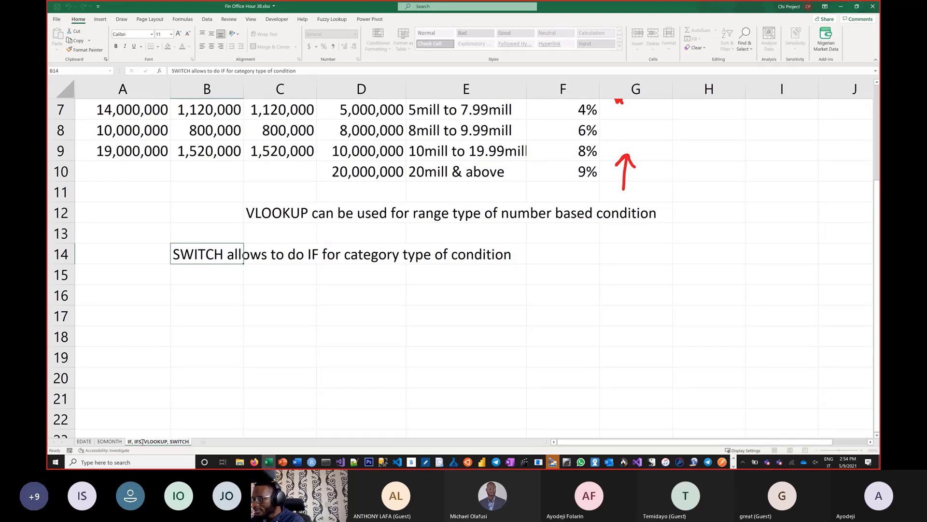
- Enter the heading "Students" in A16 and the value 10 in A17 below it
key(Return)
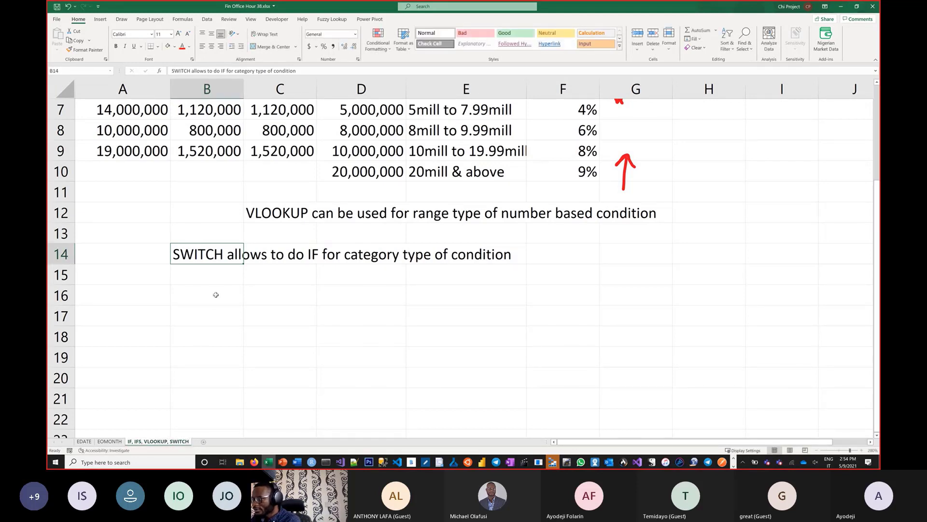
click(145, 294)
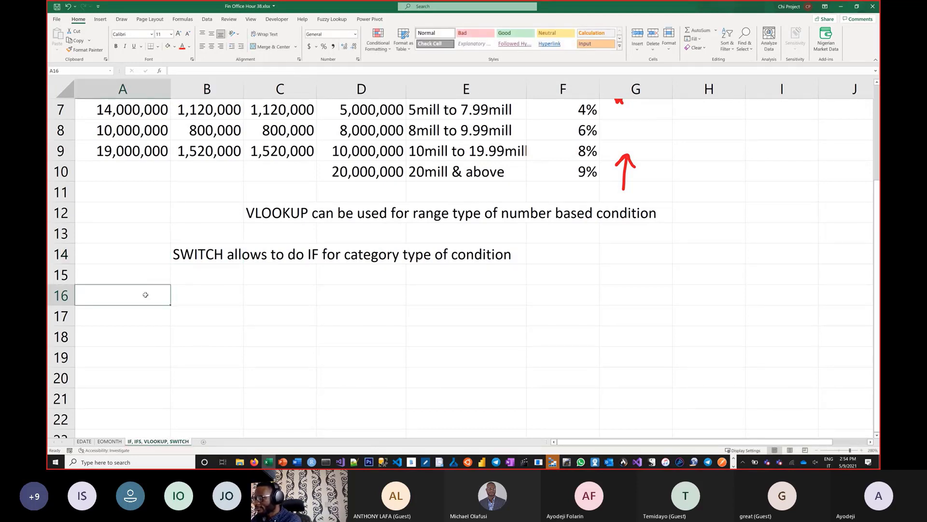
text(Students)
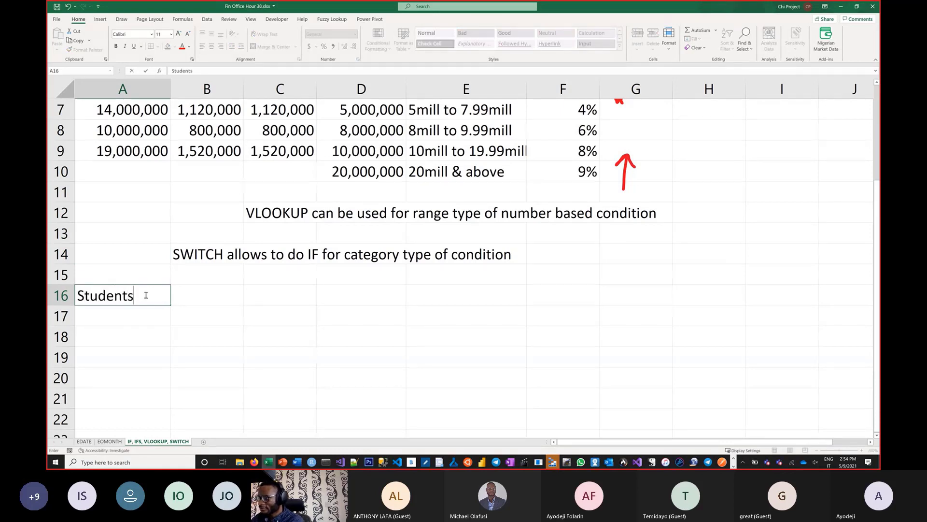
key(Return)
text(10)
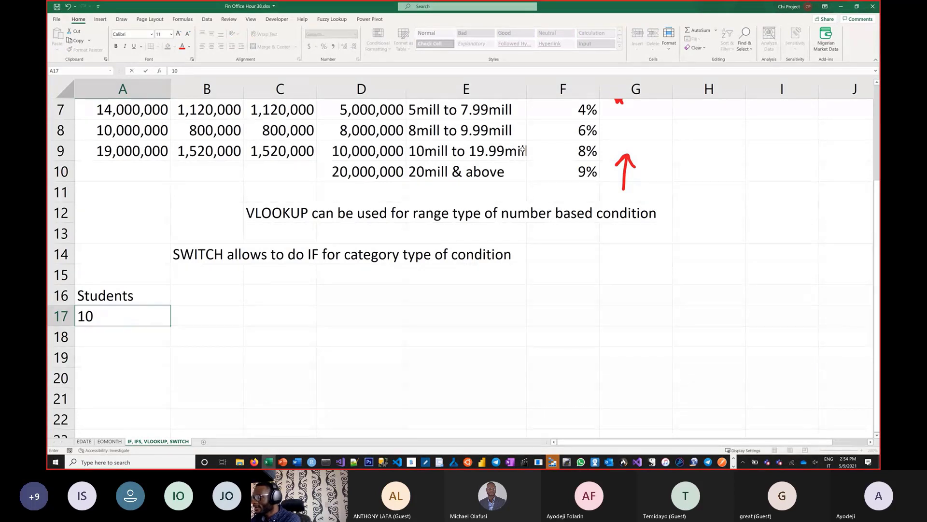
key(ctrl+Return)
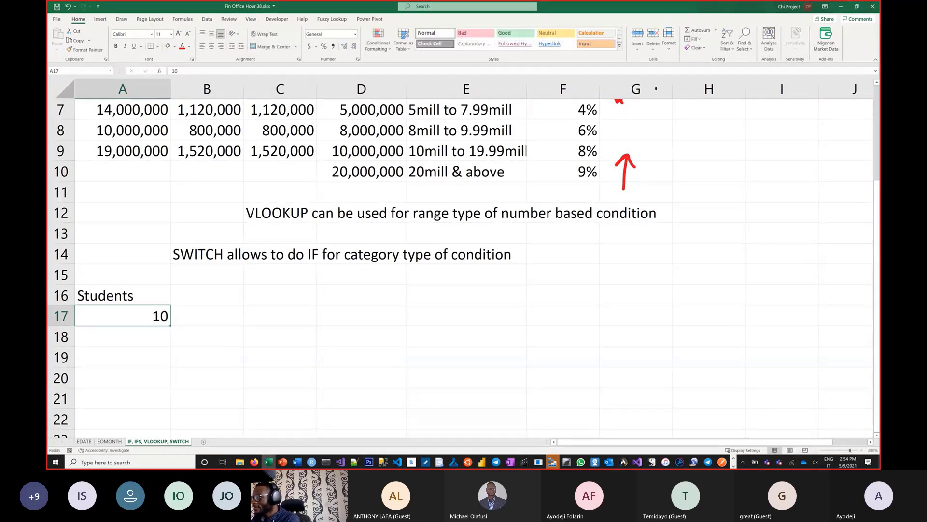
- Open the Nigerian Market Data add-in, search the Office Add-ins store for "nigeria", and close the store without adding anything
click(822, 42)
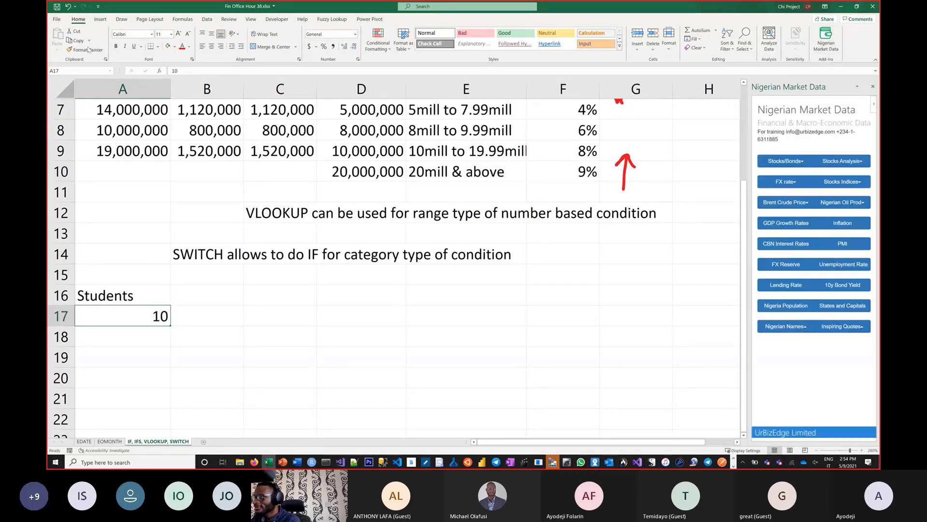
click(100, 20)
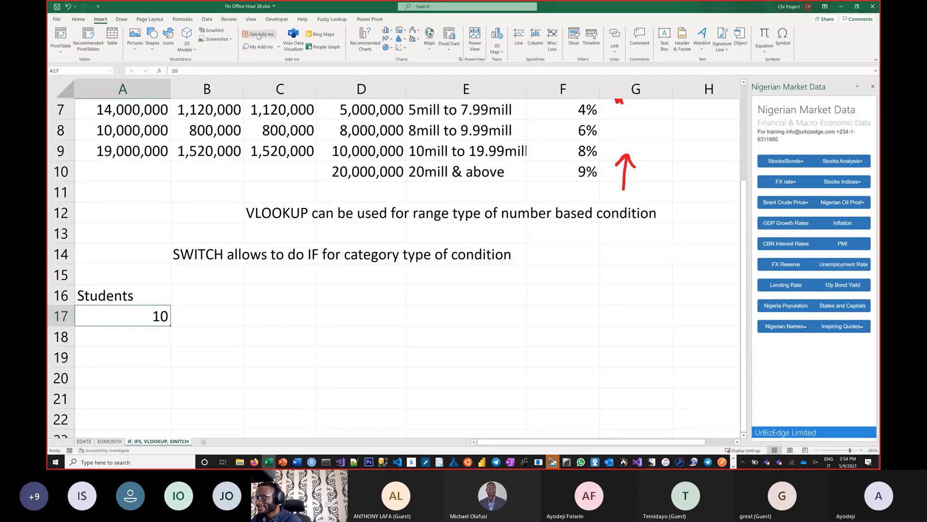
key(super+plus)
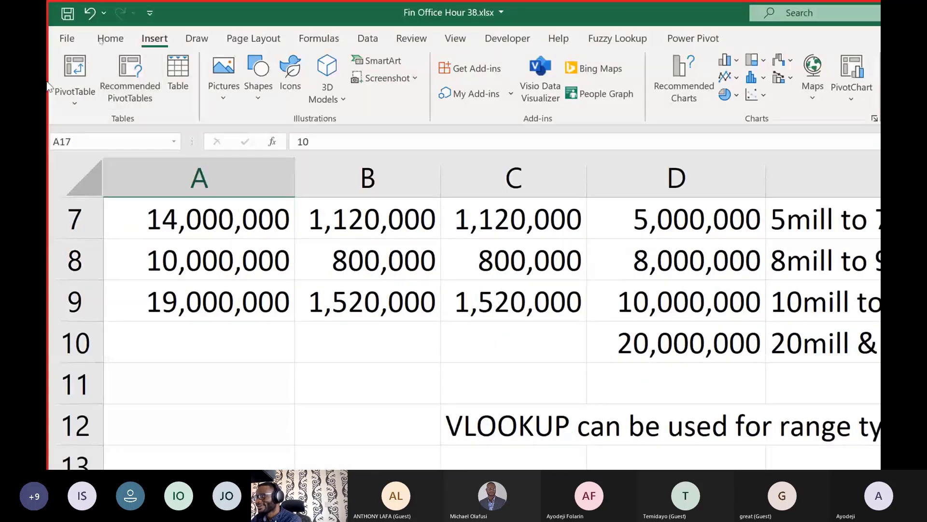
click(468, 73)
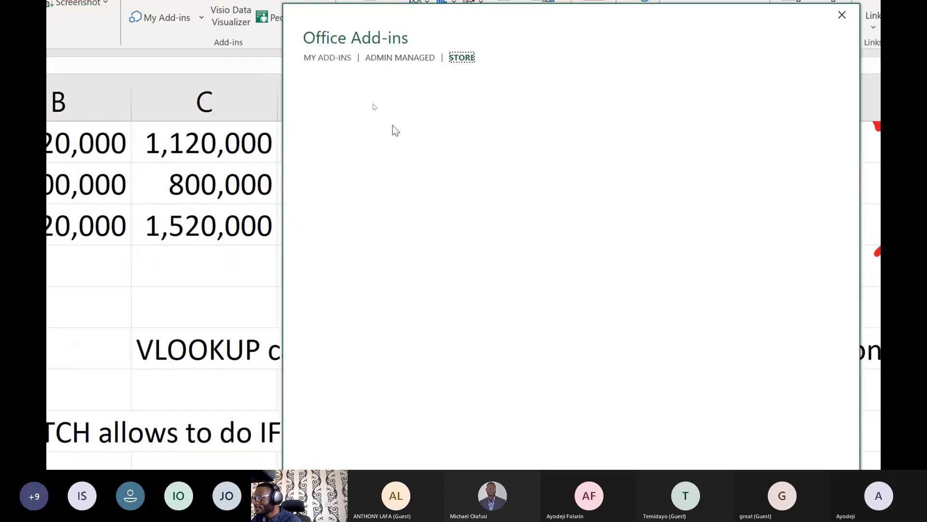
click(364, 128)
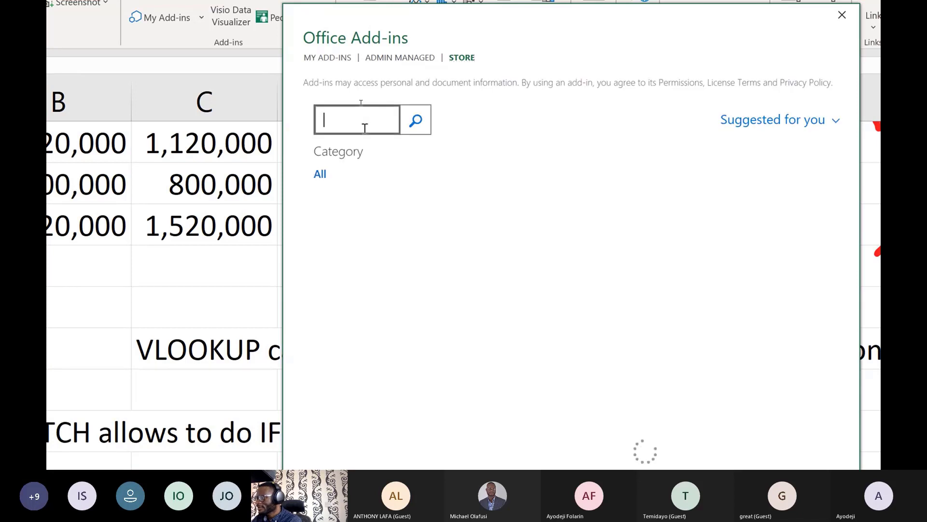
text(nigeria)
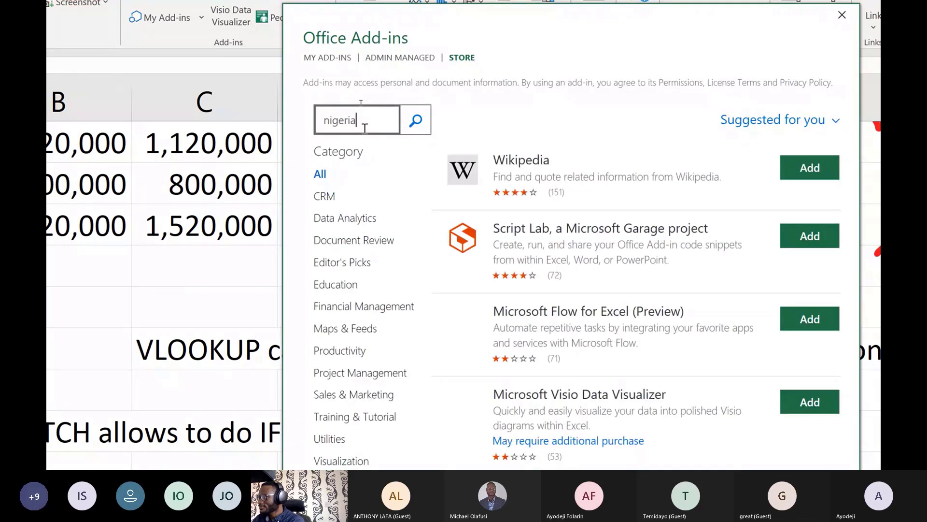
key(Return)
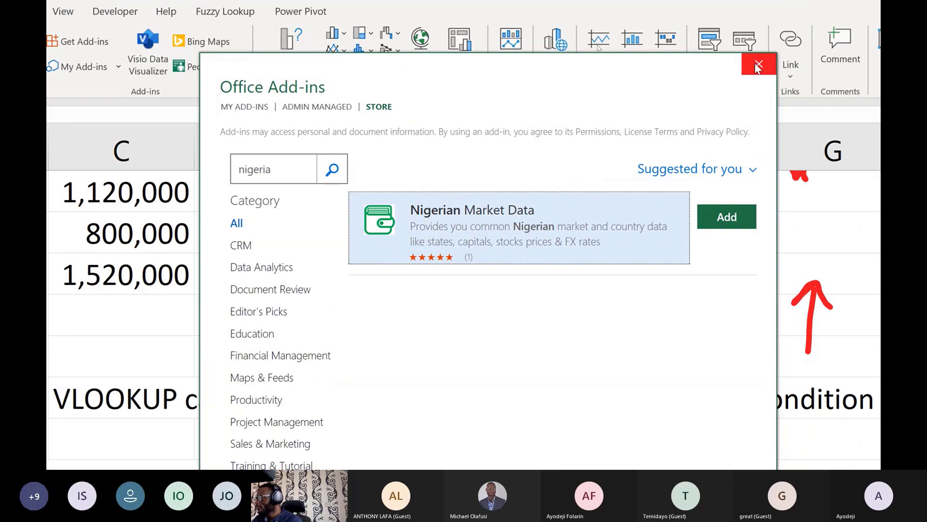
click(760, 15)
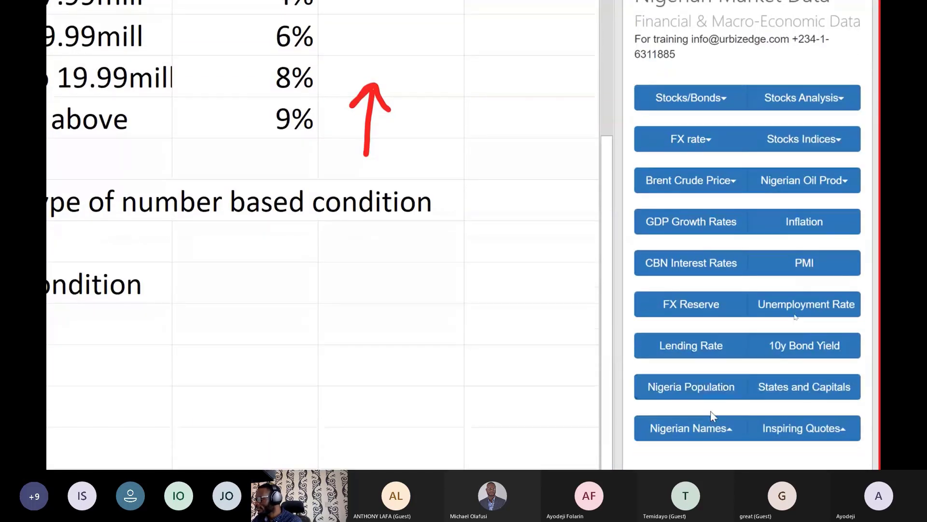
- Select cell G14 and explore the Inspiring Quotes and States and Capitals options of the Nigerian Market Data add-in
click(390, 289)
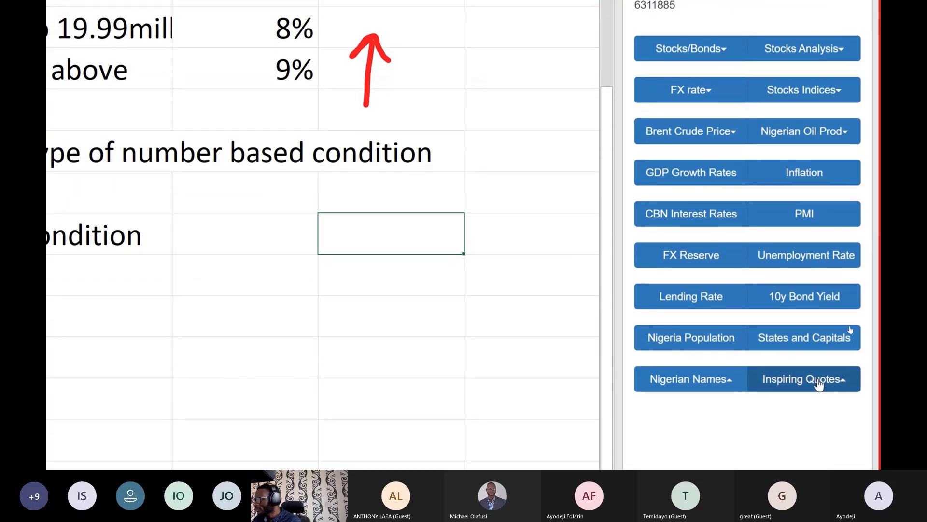
click(820, 384)
click(799, 332)
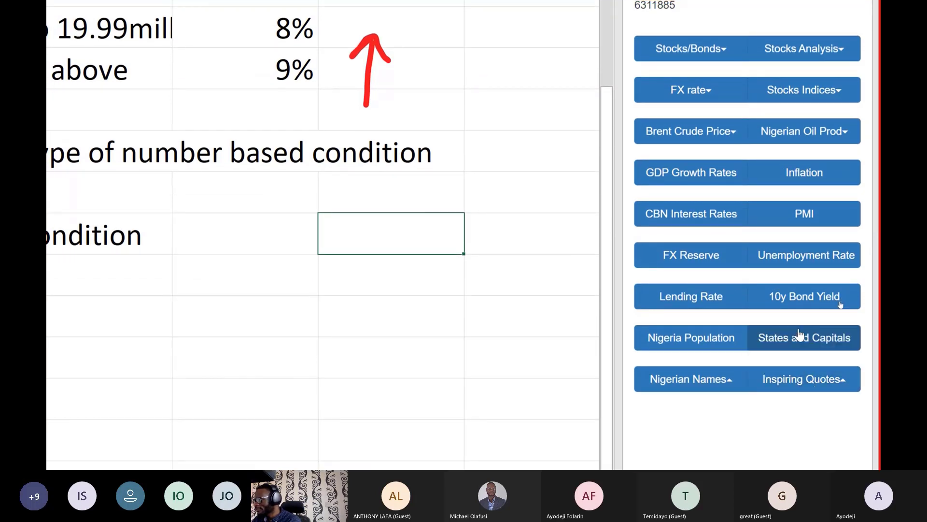